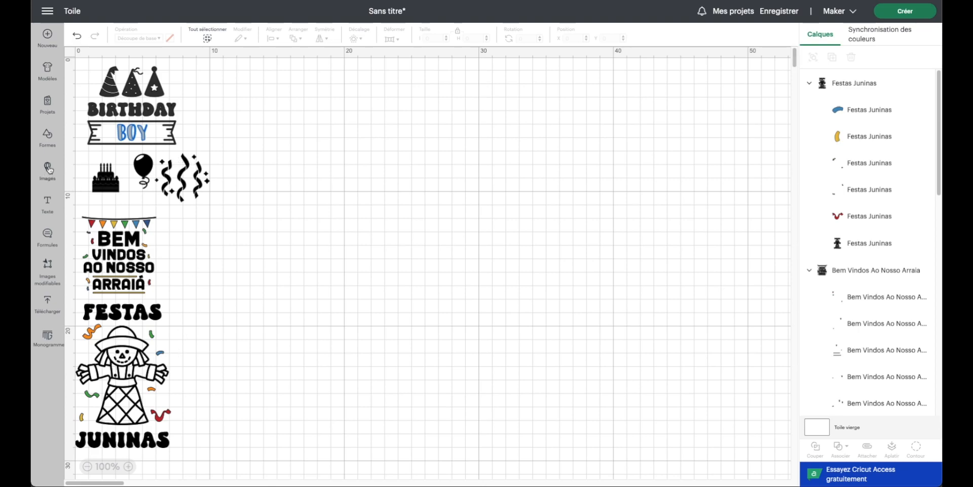
Step: Add a square shape and move it to the empty canvas area away from the existing designs
click(47, 136)
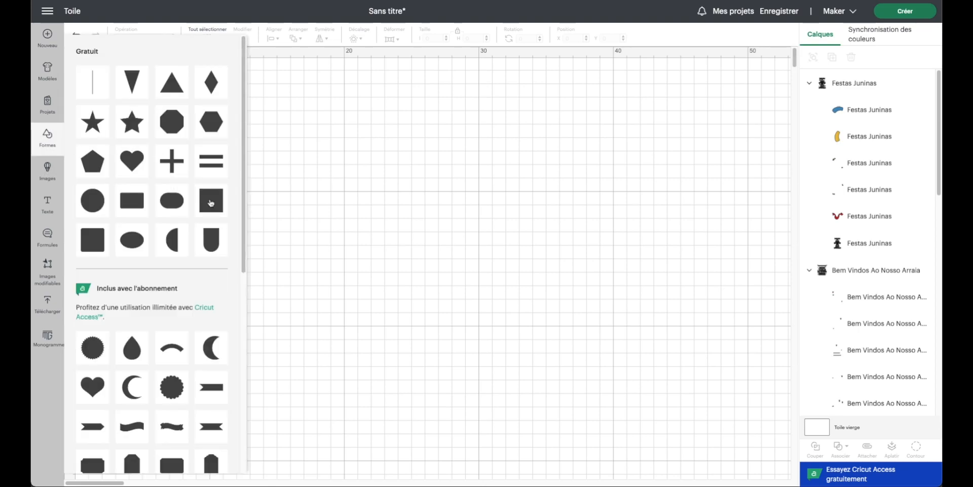
click(211, 200)
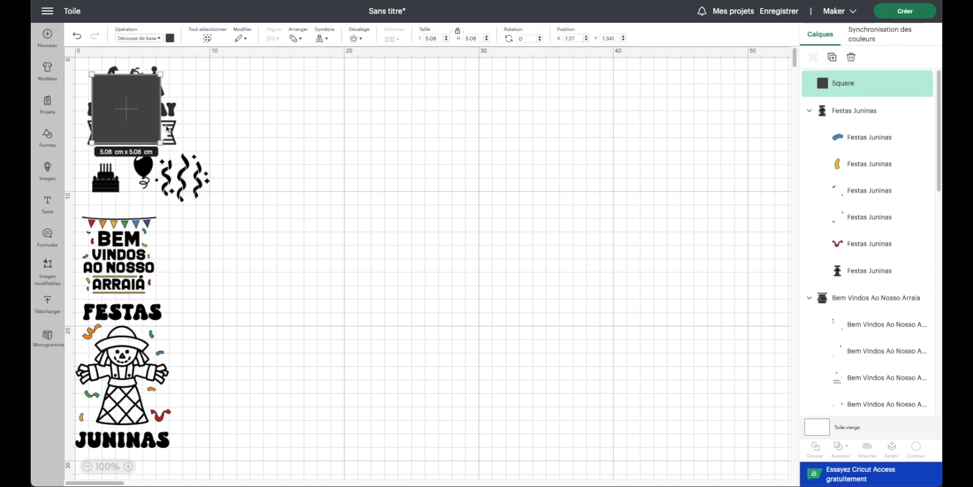
drag(148, 95, 484, 241)
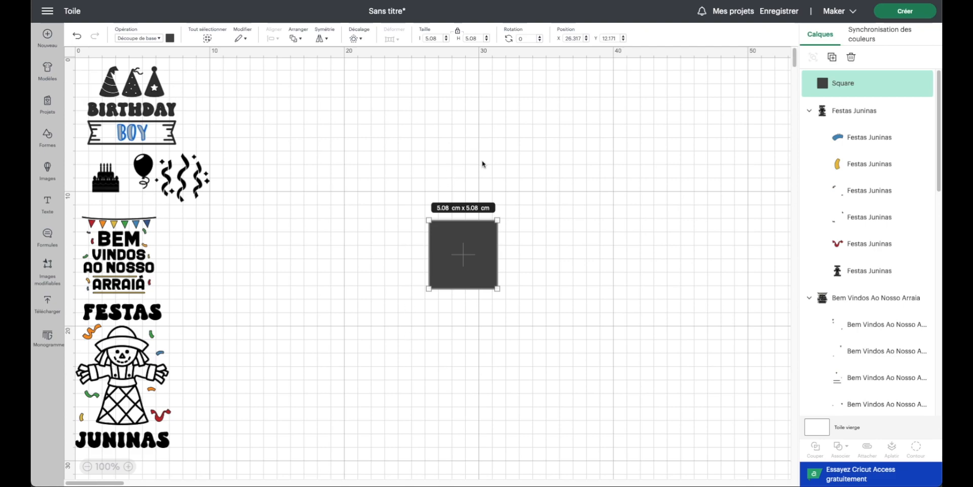
scroll(462, 59, right, 1)
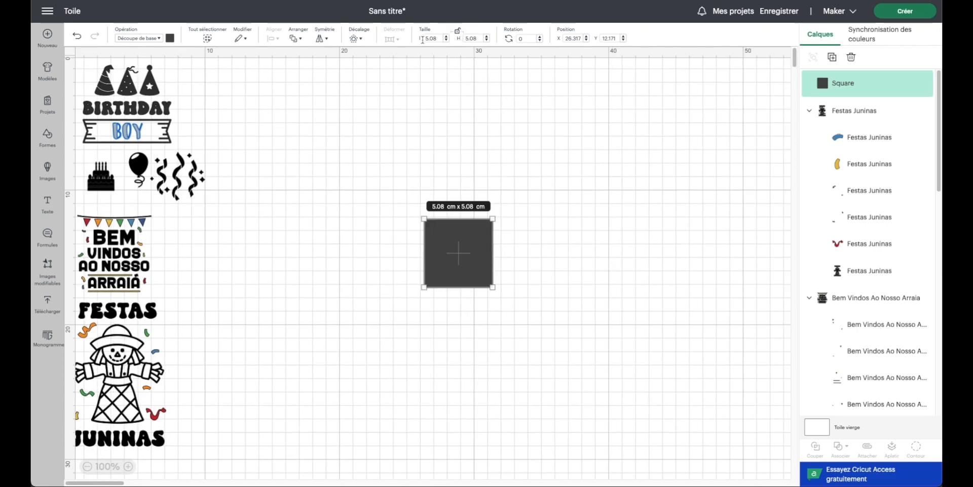
Step: Resize the square to 14 cm wide by 20 cm high and reposition it fully within the visible canvas
click(439, 39)
text(14)
click(474, 39)
text(20)
key(Return)
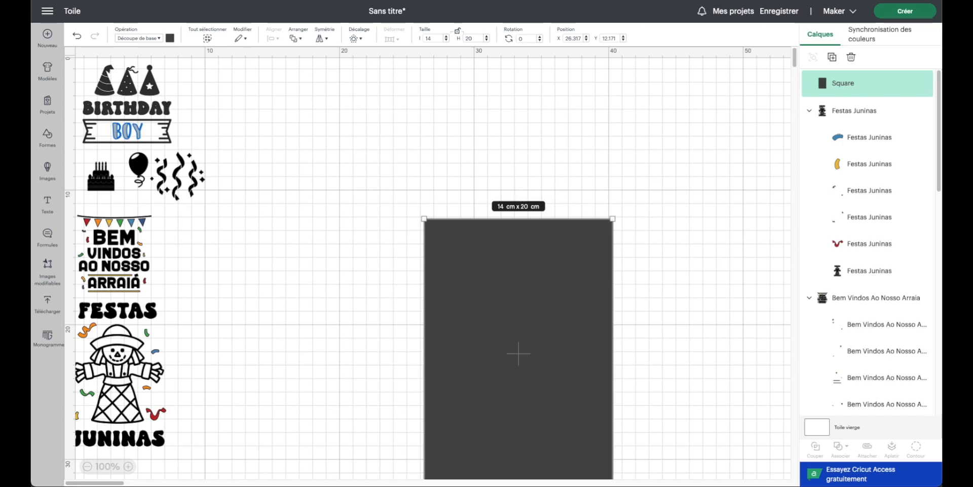
drag(569, 270, 470, 173)
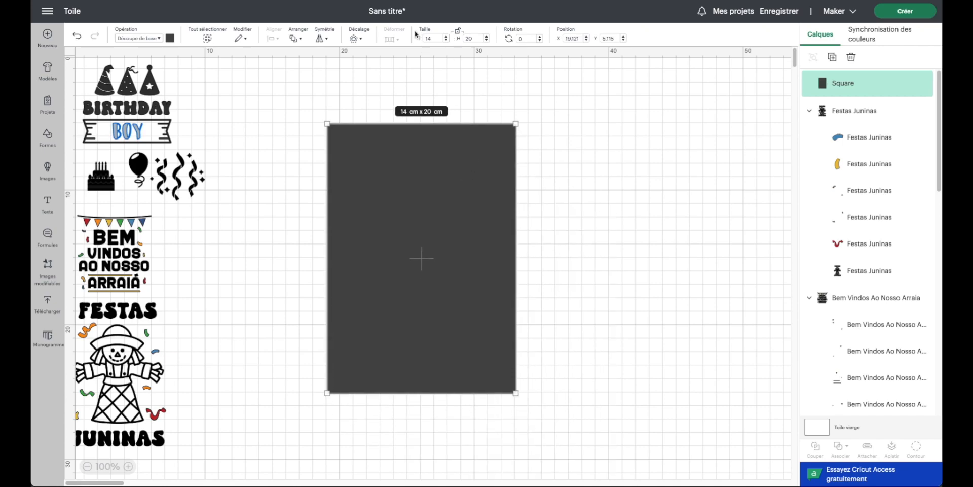
Step: Lock the rectangle's proportions and change its operation to Guide
click(459, 32)
click(151, 39)
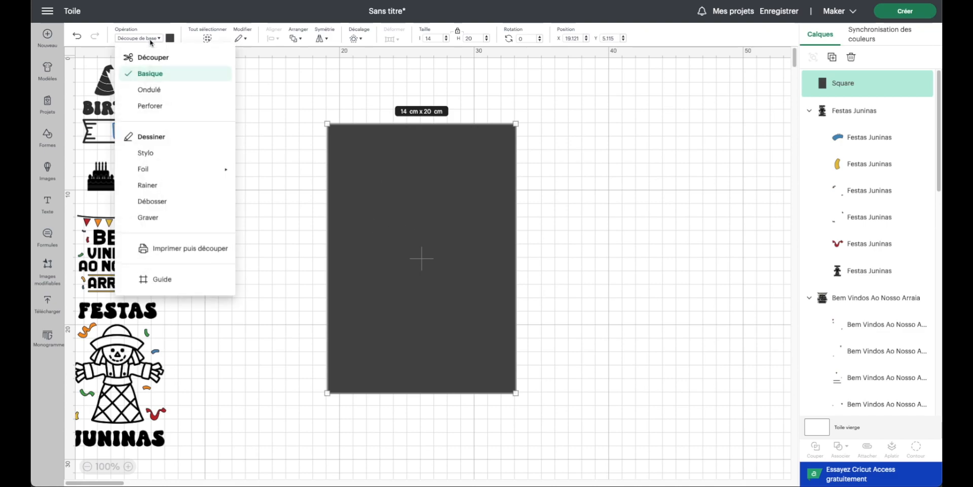
click(161, 281)
click(344, 127)
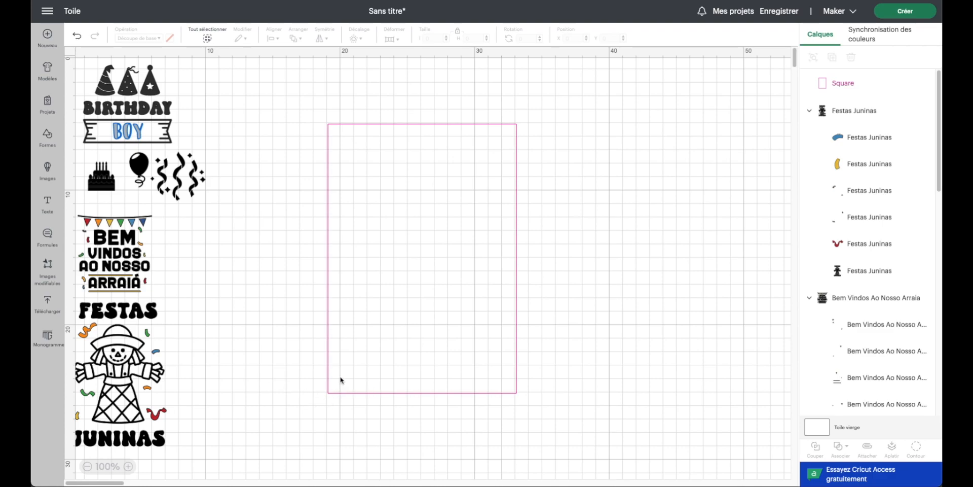
Step: Send the 14 x 20 cm guide rectangle behind all other layers
click(339, 134)
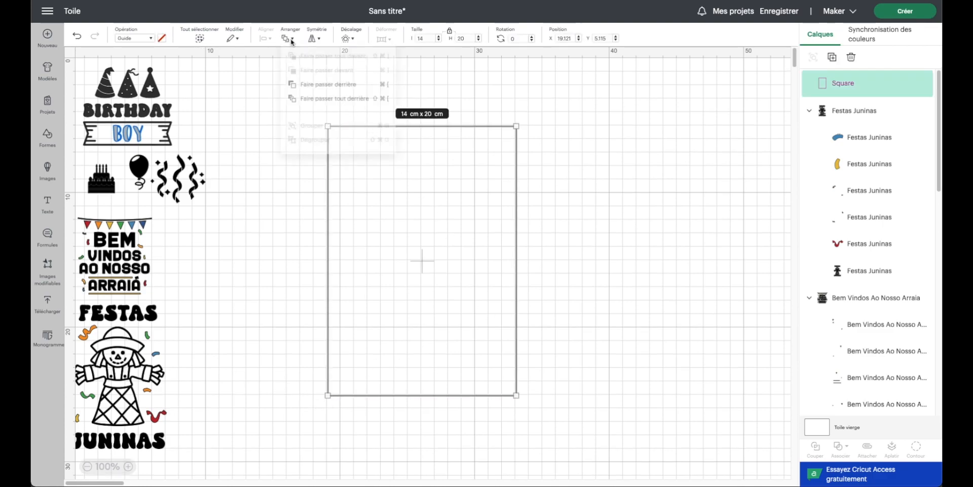
click(290, 38)
click(325, 106)
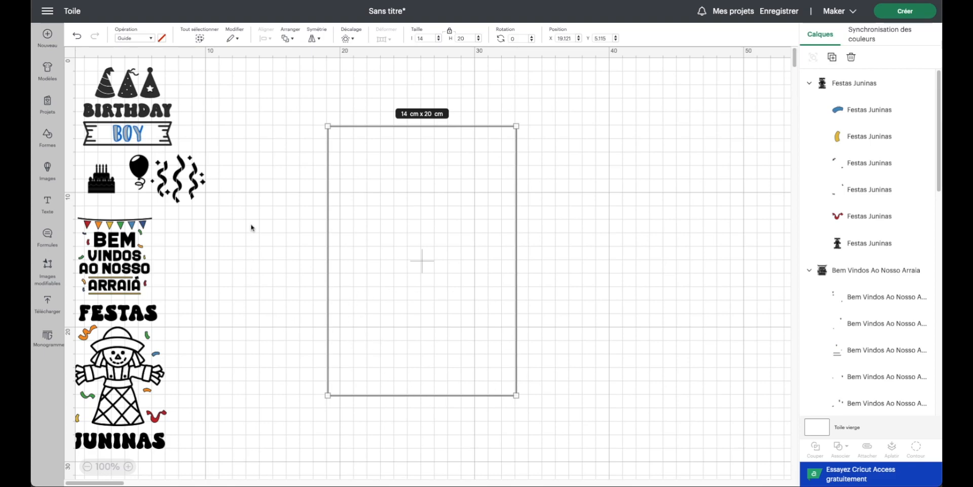
click(259, 247)
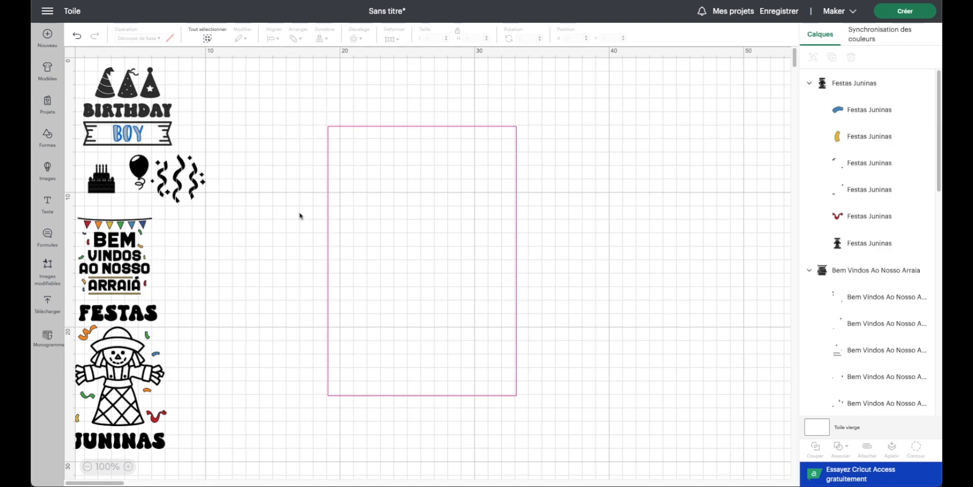
Step: Add a line shape beside the guide rectangle and set its operation to basic cut
click(47, 136)
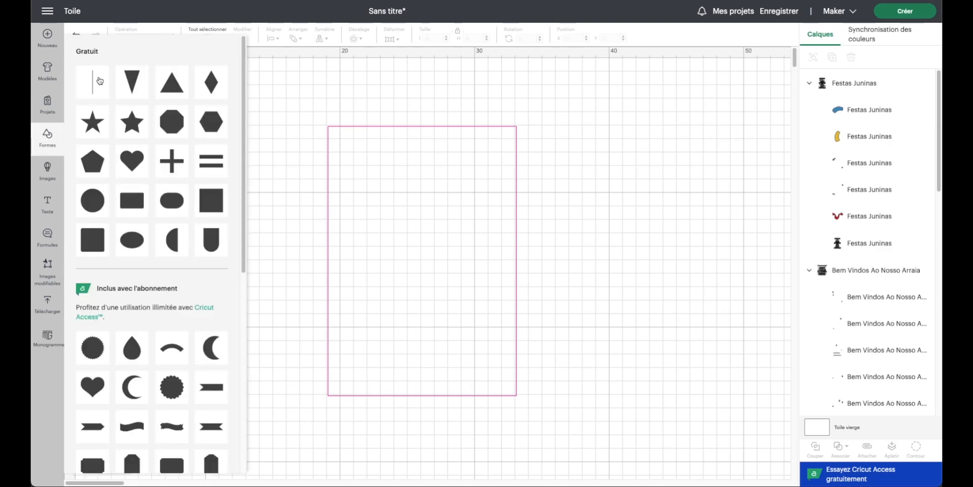
click(97, 81)
drag(91, 138, 281, 166)
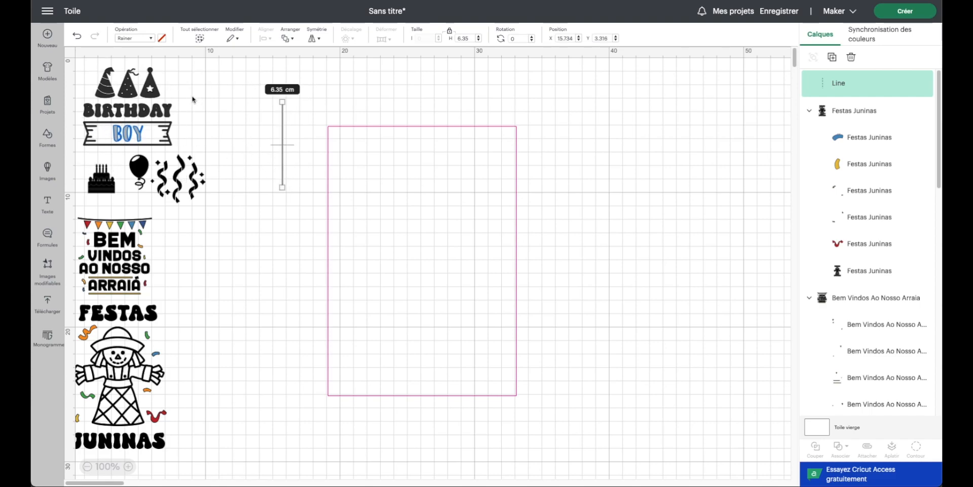
click(129, 39)
click(143, 73)
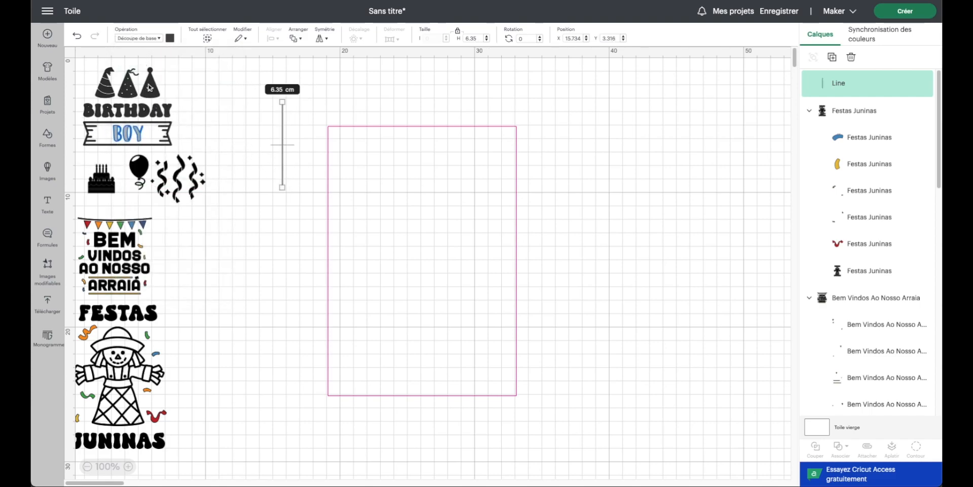
Step: Rotate the line to 225° and fit it diagonally inside the guide's upper-left corner, shortened to about 2.53 cm
drag(523, 39, 515, 38)
key(Return)
drag(283, 147, 371, 156)
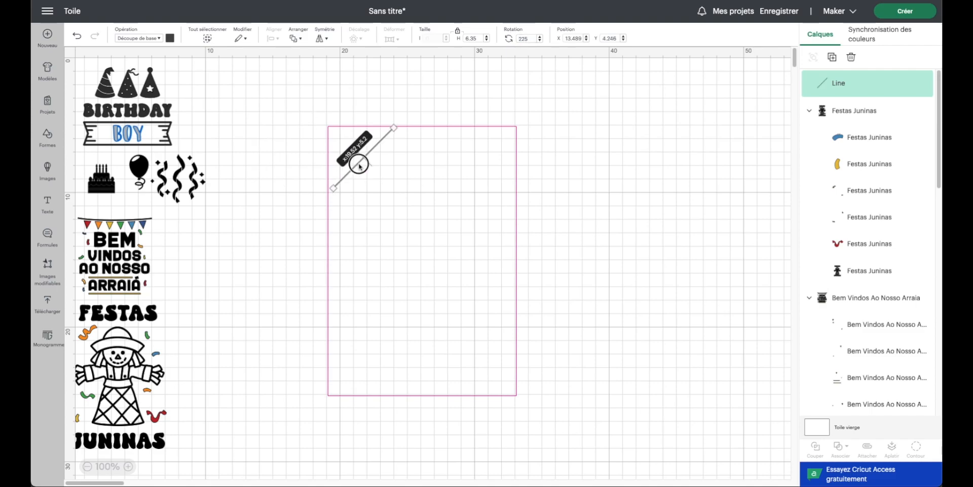
drag(400, 123, 351, 150)
click(289, 168)
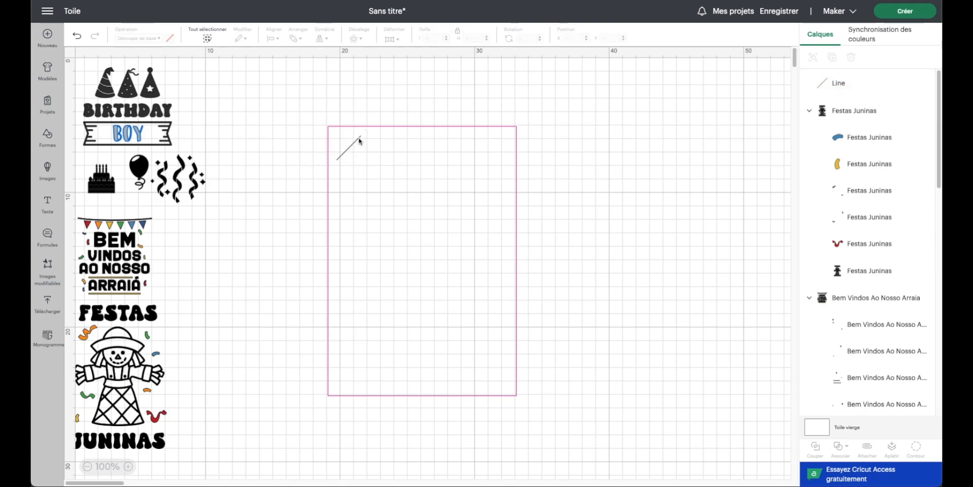
Step: Set the diagonal line's length to 2.5 cm and nudge it into place in the guide's upper-left corner
click(349, 152)
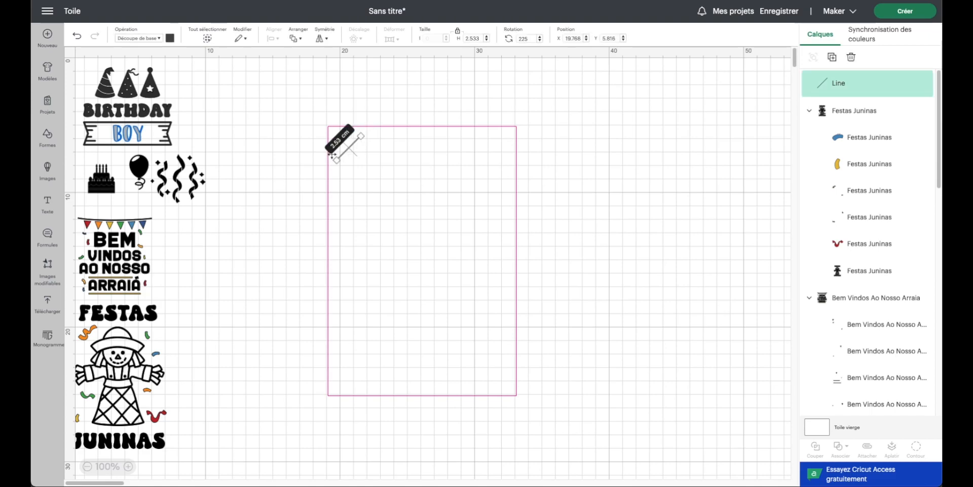
drag(473, 38, 480, 38)
text(5)
key(Return)
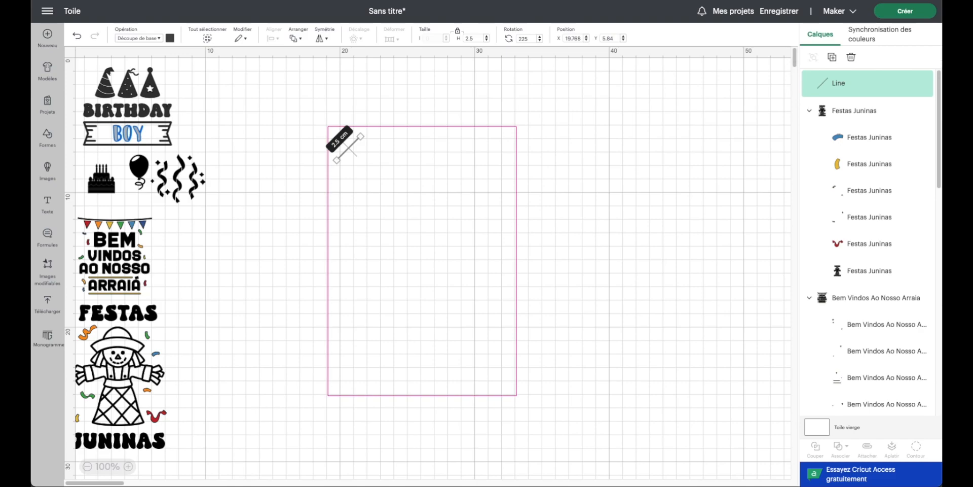
drag(348, 147, 350, 146)
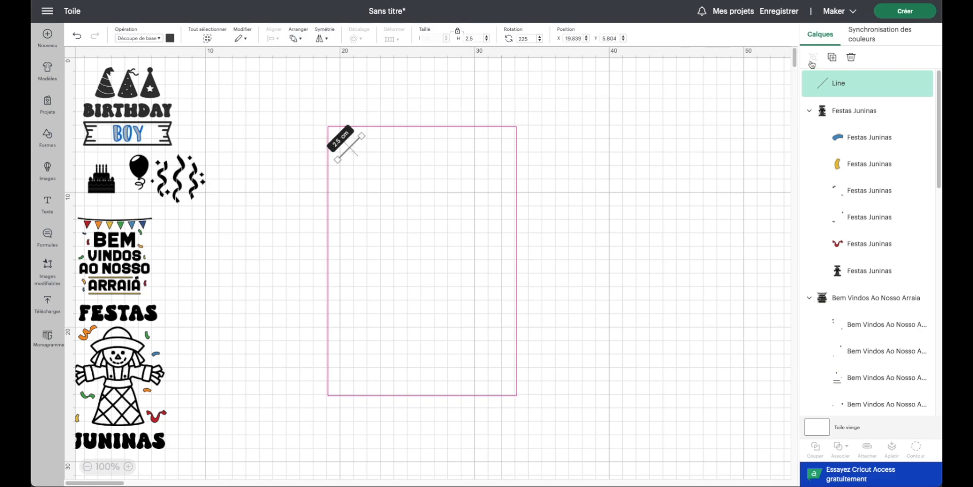
Step: Duplicate the diagonal line, mirror the copy about the vertical axis and place it in the guide's upper-right corner
click(832, 57)
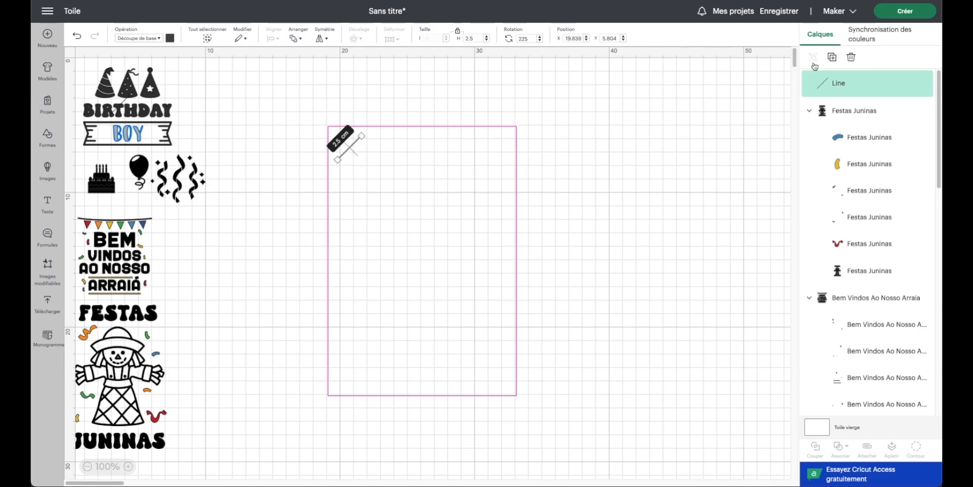
click(319, 38)
click(368, 59)
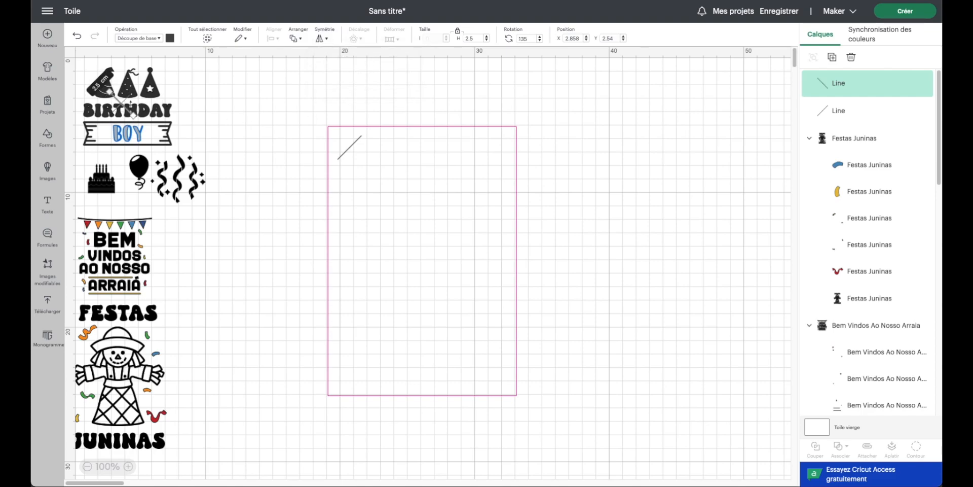
drag(125, 109, 497, 148)
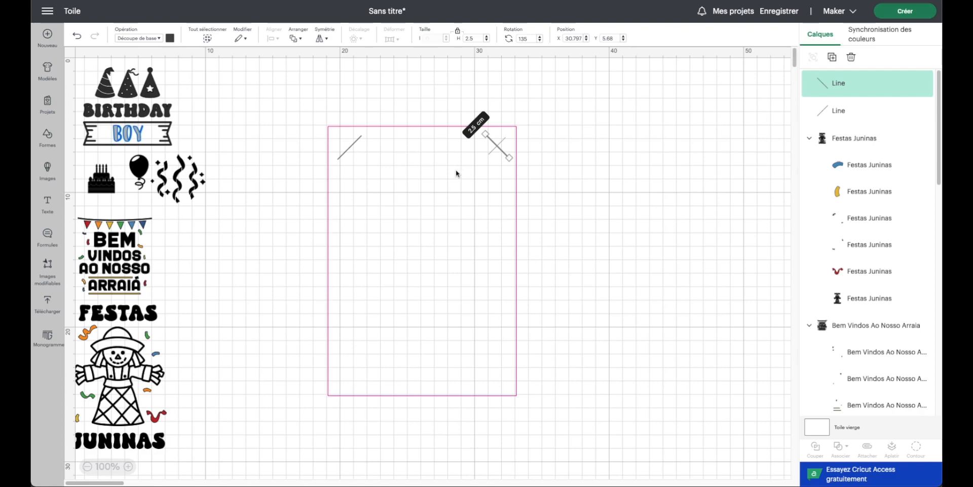
Step: Move the guide rectangle aside and align the two corner lines by their top edges
drag(498, 181, 739, 163)
drag(342, 104, 519, 202)
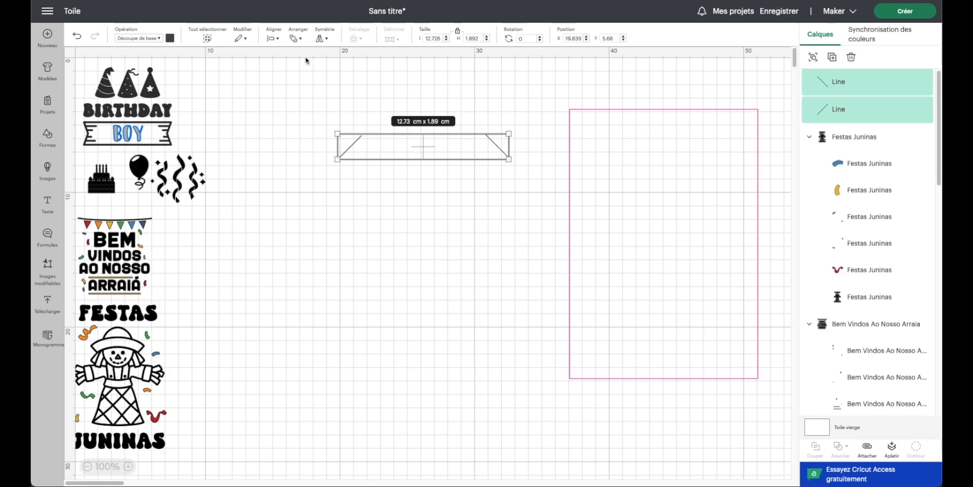
click(273, 38)
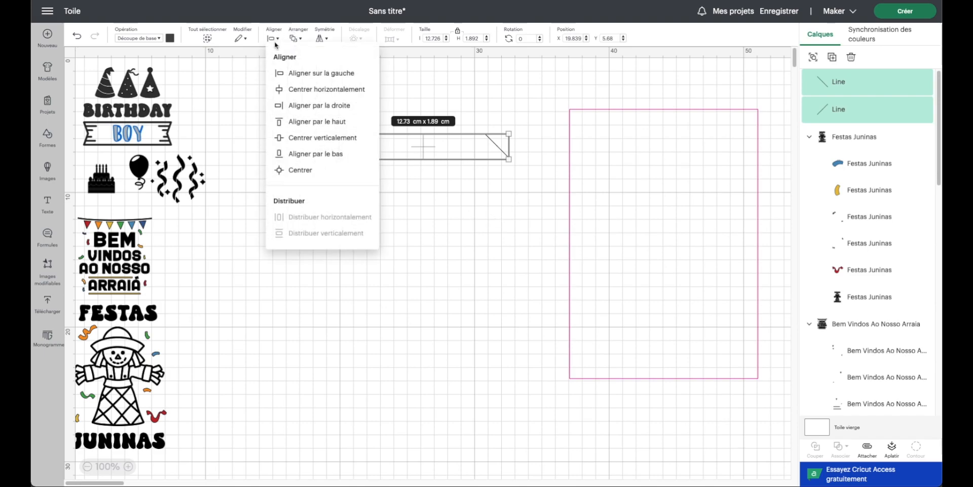
click(321, 123)
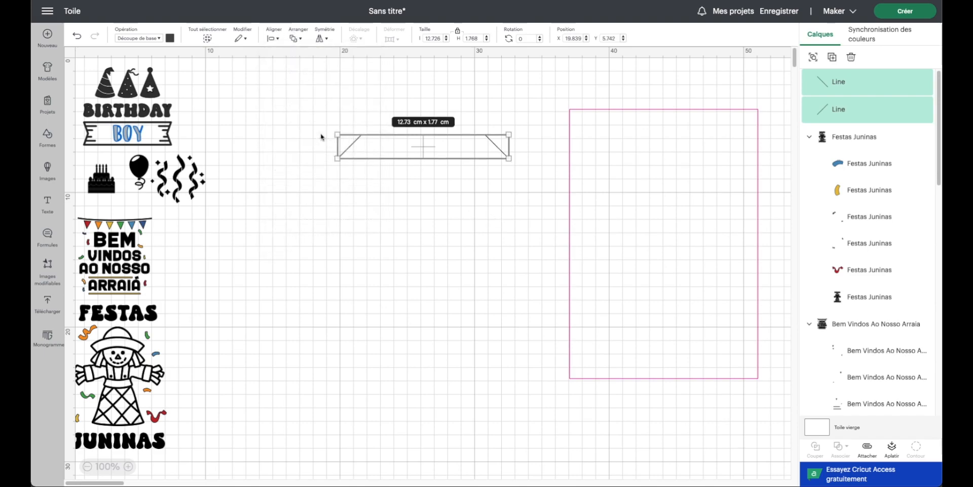
Step: Group the two corner lines and make a duplicate group mirrored about the horizontal axis
click(814, 57)
click(831, 57)
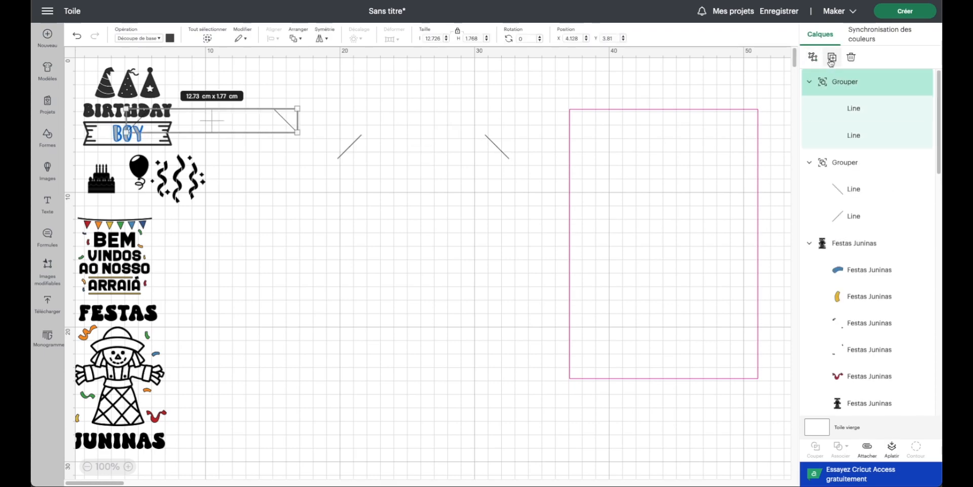
click(324, 38)
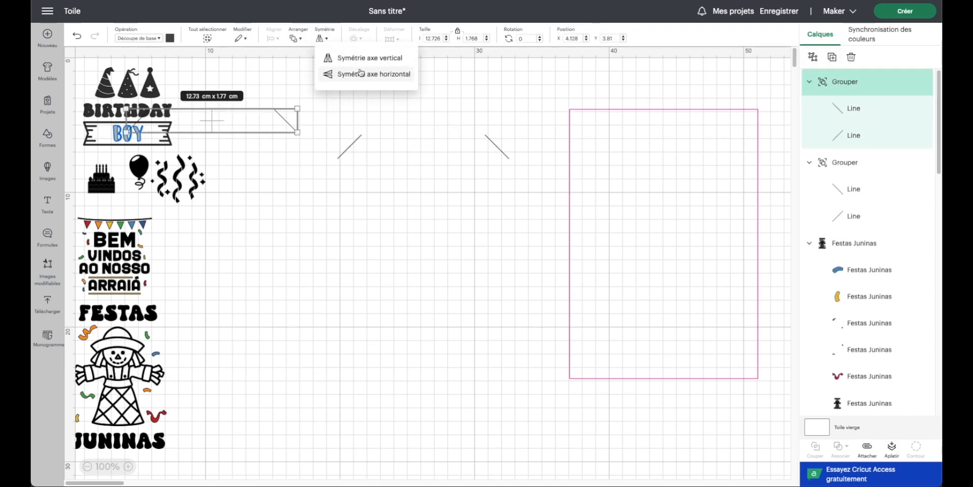
click(358, 74)
Step: Move the guide back around the original lines and place the mirrored group in its two lower corners
drag(570, 178, 397, 187)
drag(572, 200, 329, 211)
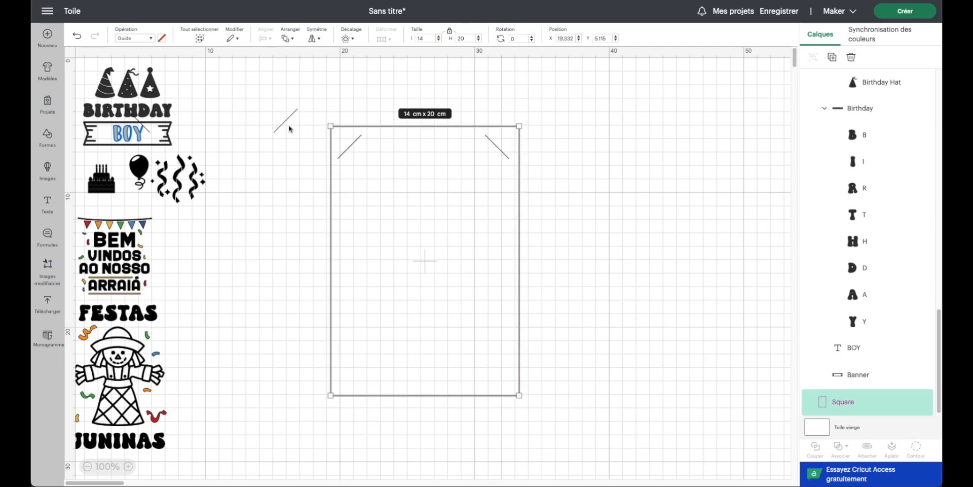
drag(283, 126, 491, 380)
click(567, 314)
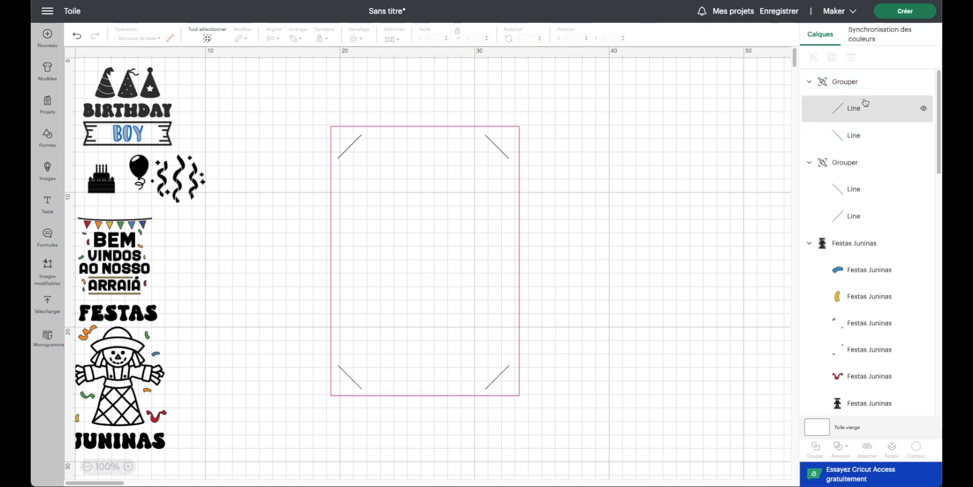
Step: Center the upper and lower line groups horizontally with each other
click(852, 84)
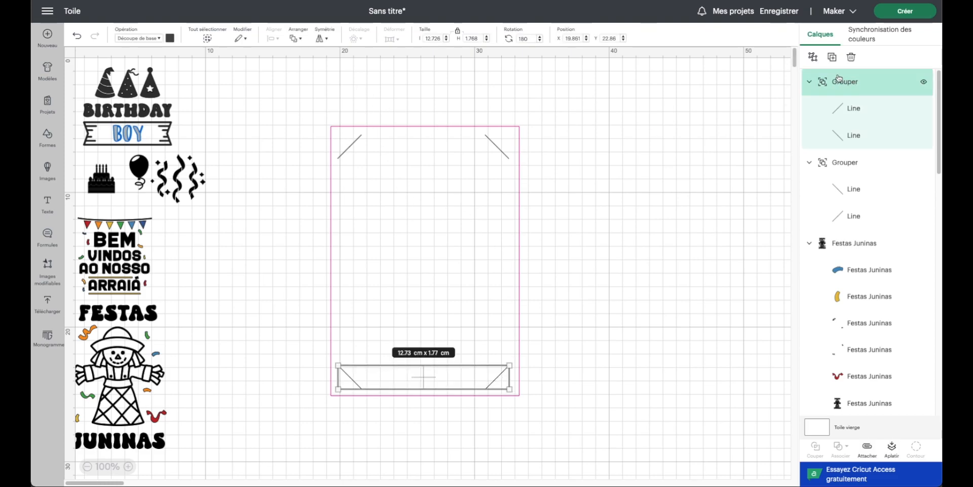
shift+click(840, 163)
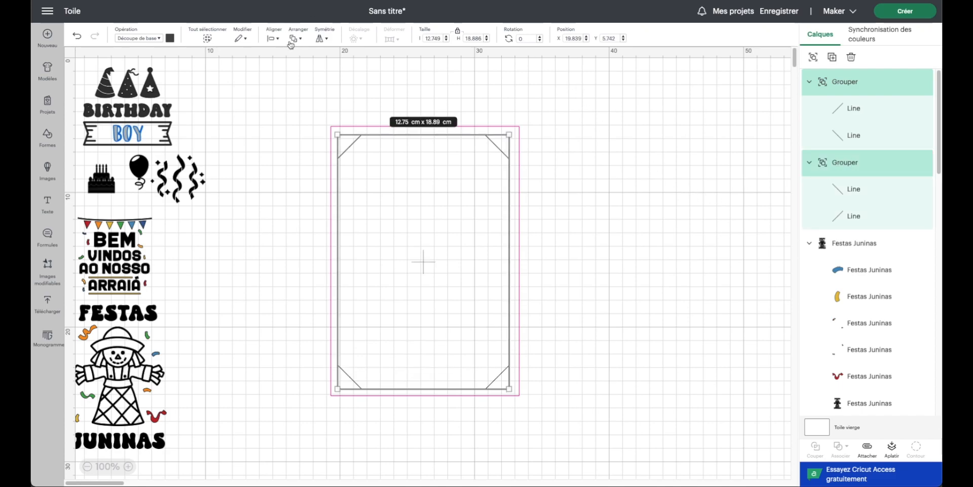
click(273, 38)
click(323, 90)
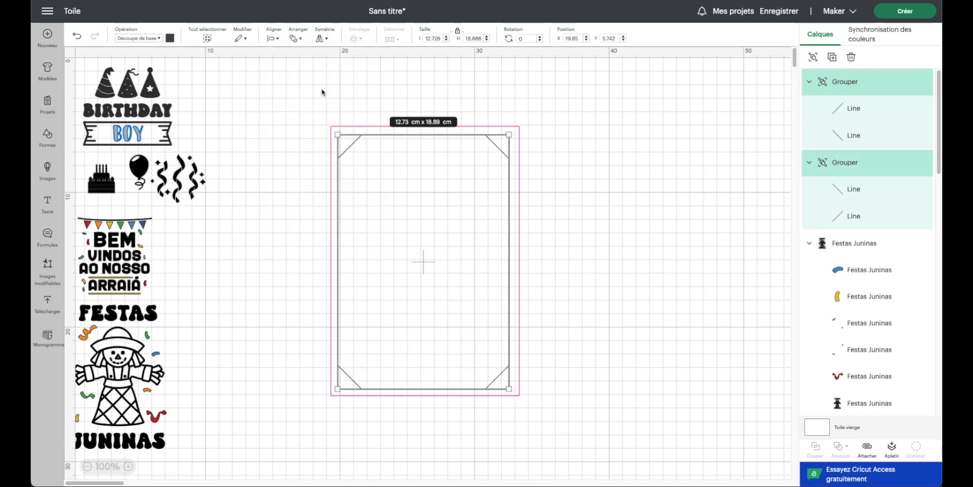
Step: Group both pairs of corner lines together and rename the group INSERT
click(814, 57)
double_click(841, 86)
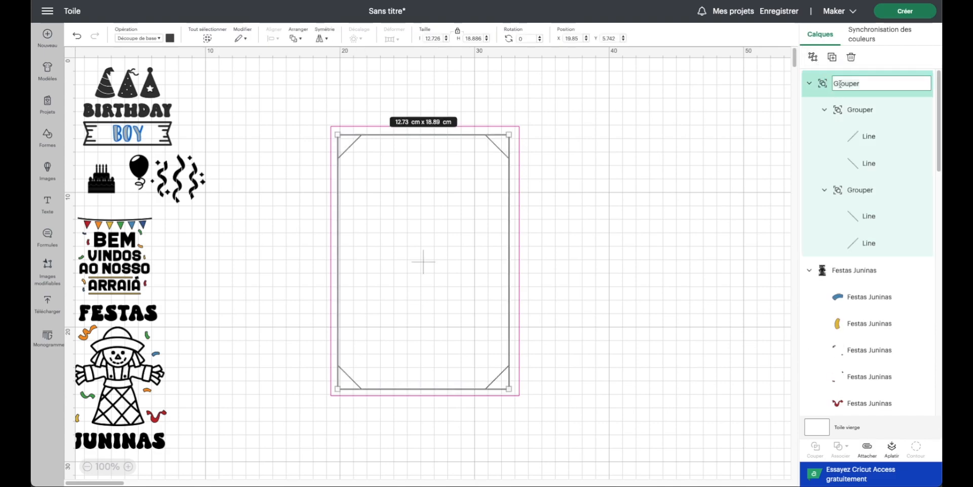
key(ctrl+a)
key(BackSpace)
text(INSERT)
key(Return)
Step: Center the INSERT group and the guide rectangle on each other
drag(301, 105, 382, 188)
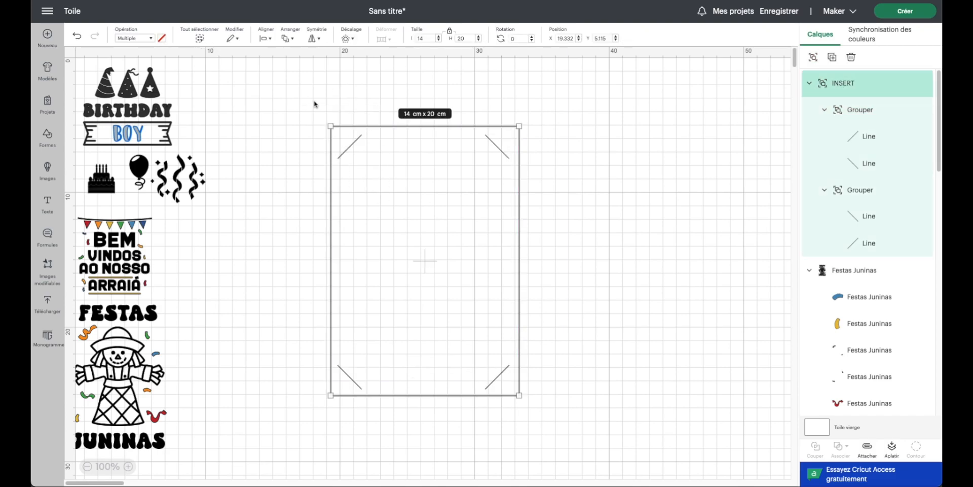
scroll(314, 105, right, 1)
click(264, 38)
click(297, 170)
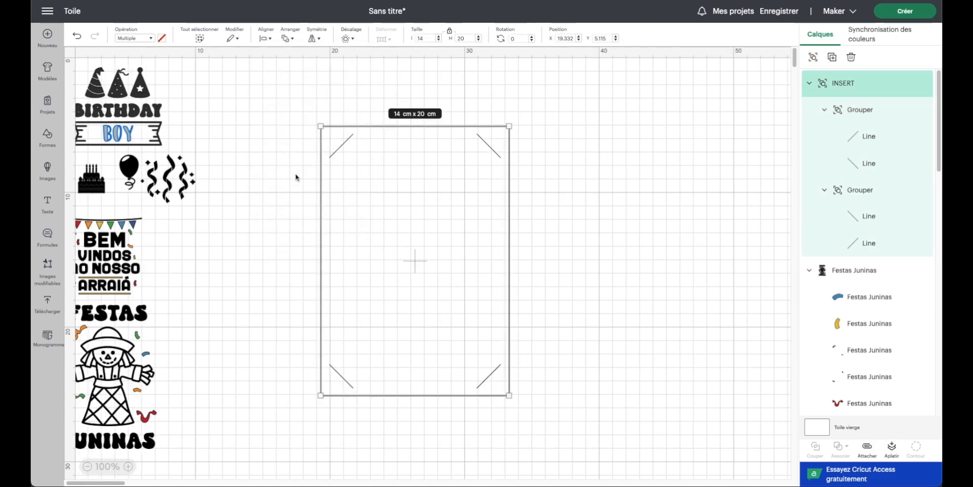
Step: Add a free heart shape and place it to the right of the guide rectangle
click(758, 120)
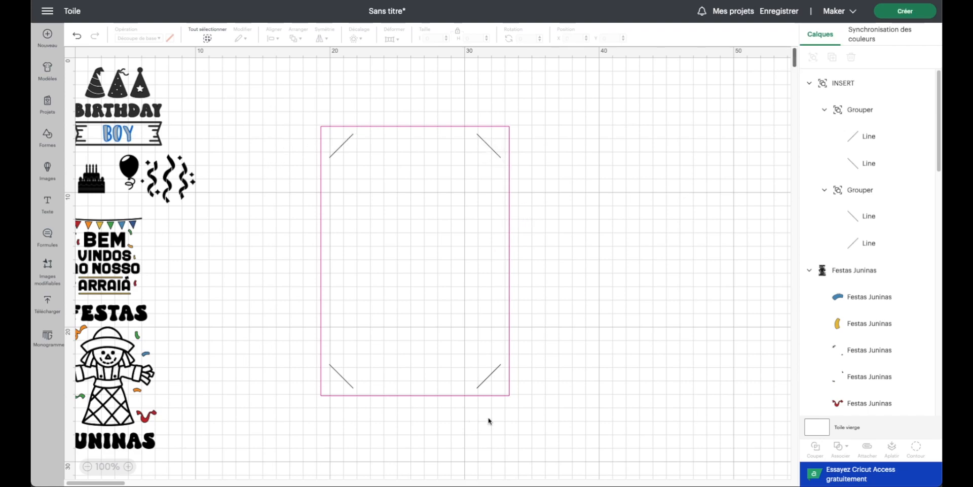
scroll(211, 299, left, 1)
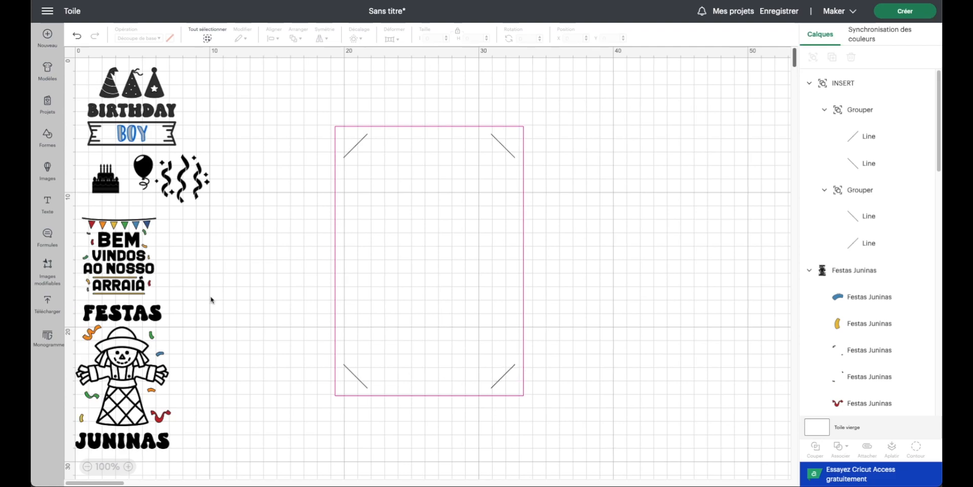
click(48, 138)
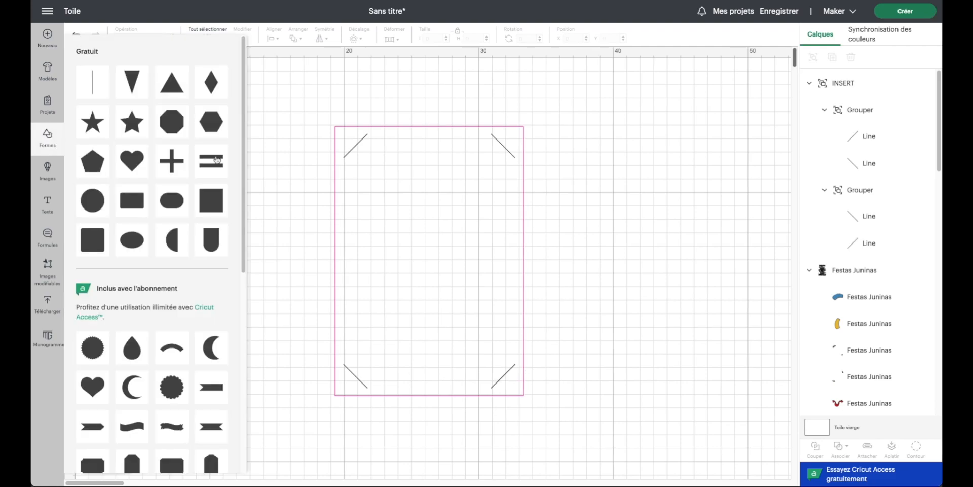
click(134, 160)
drag(143, 98, 606, 207)
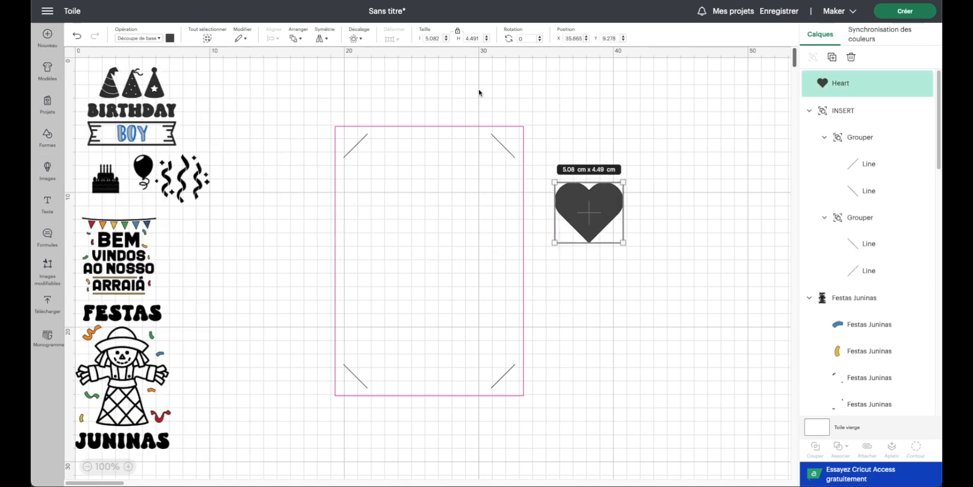
Step: Rotate the heart to 135 degrees and move it onto the guide rectangle's upper-left corner slit
click(512, 39)
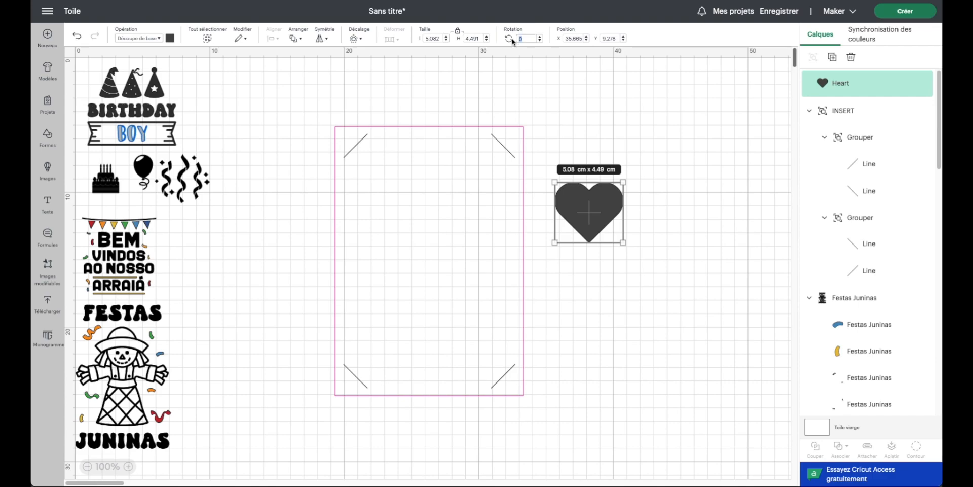
key(Return)
drag(602, 212, 372, 153)
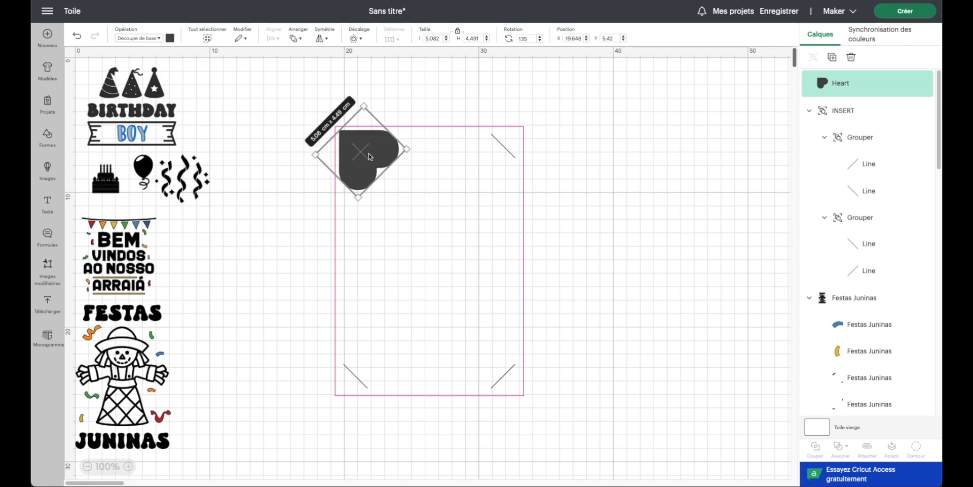
Step: Shrink the heart to about 2.7 x 2.4 cm and fit it over the upper-left corner slit
click(313, 179)
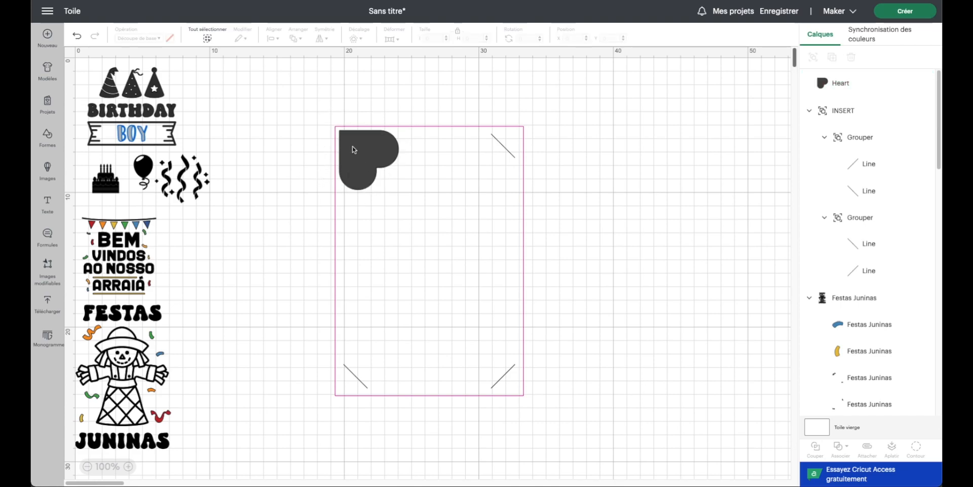
click(358, 179)
drag(357, 198, 356, 156)
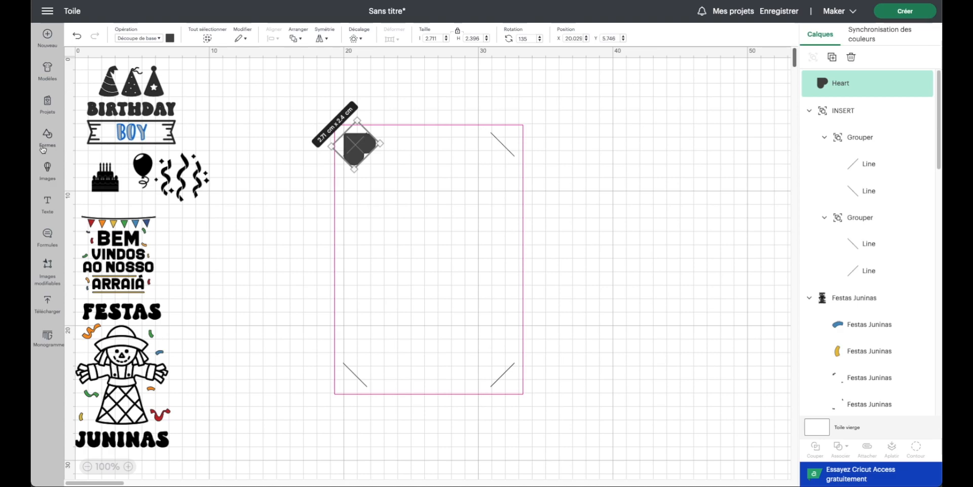
Step: Add a square, rotate it to 135 degrees and move it over the outer half of the heart
click(48, 136)
click(217, 217)
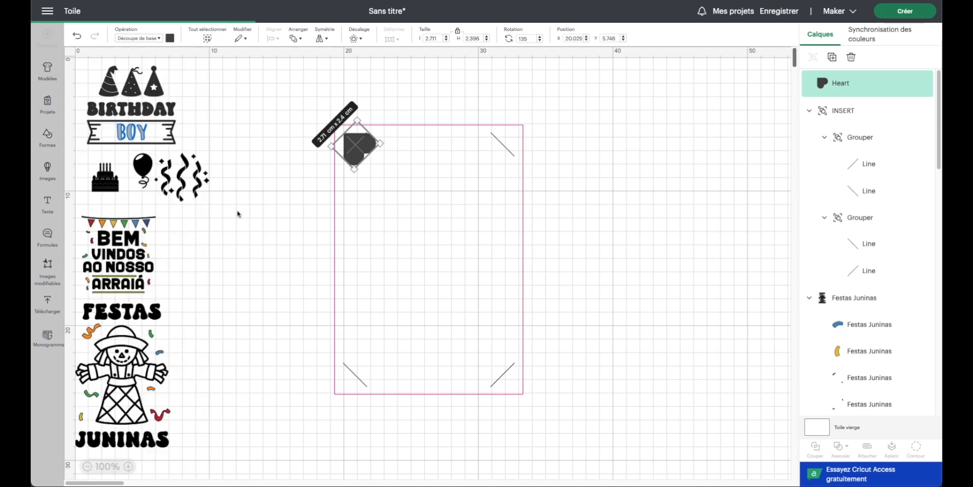
click(528, 37)
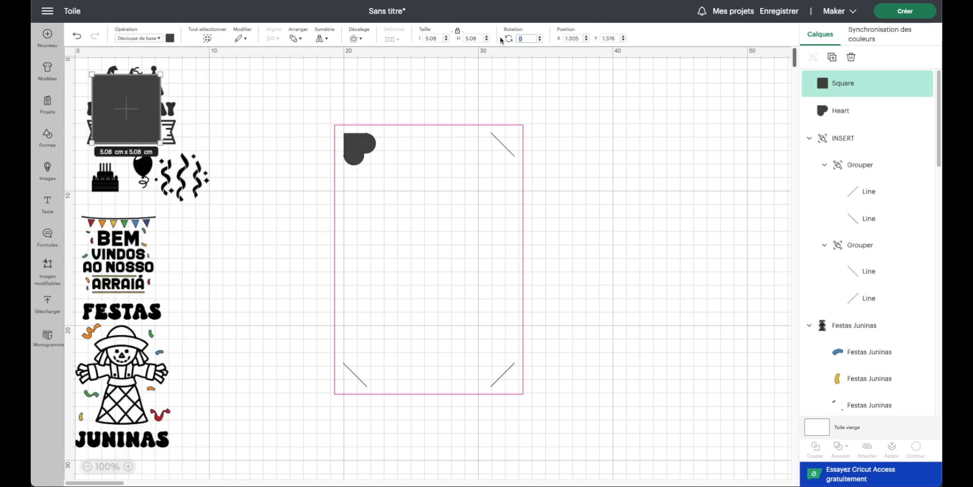
text(135)
key(Return)
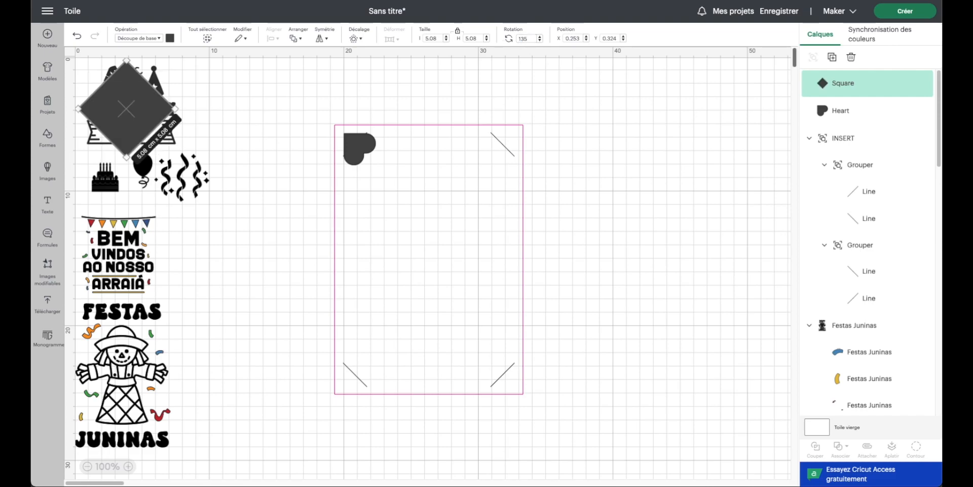
drag(142, 115, 324, 124)
click(430, 123)
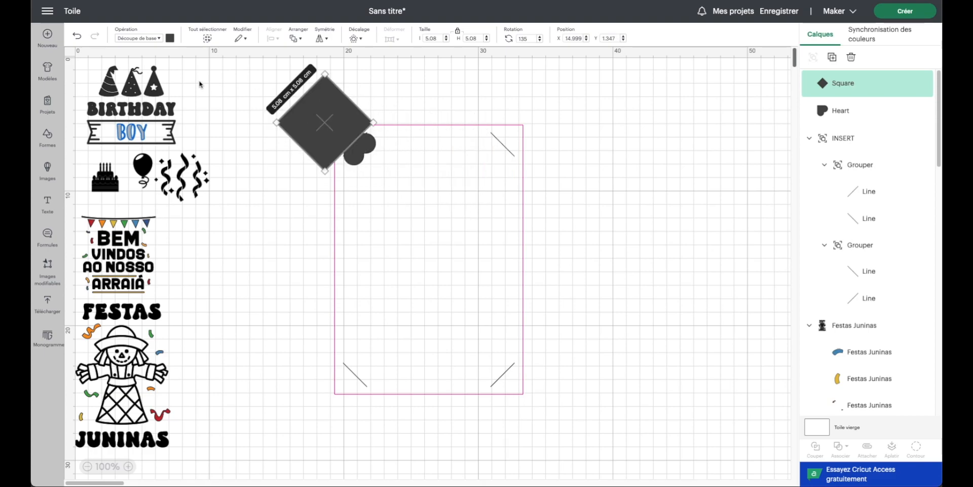
Step: Change the square's operation to Guide and shrink it to about 2.57 cm, with its lower-right edge along the corner slit
click(155, 39)
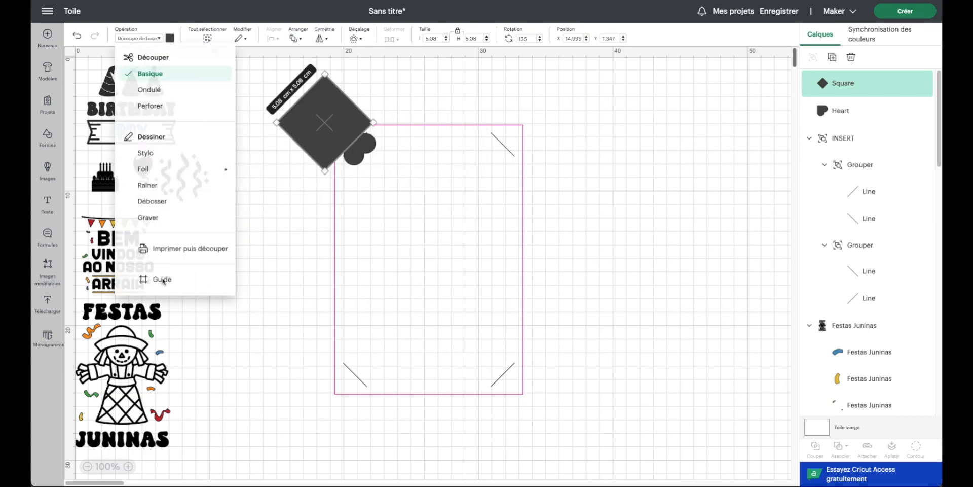
click(160, 279)
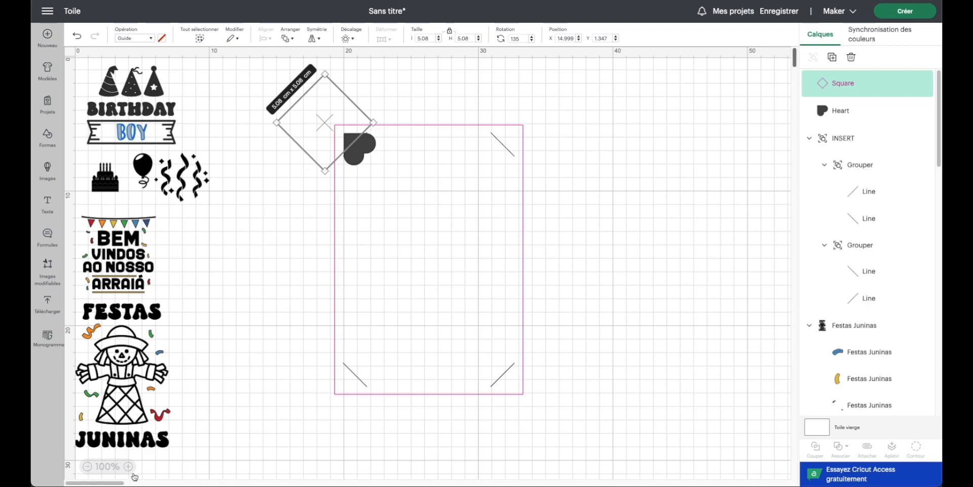
click(129, 466)
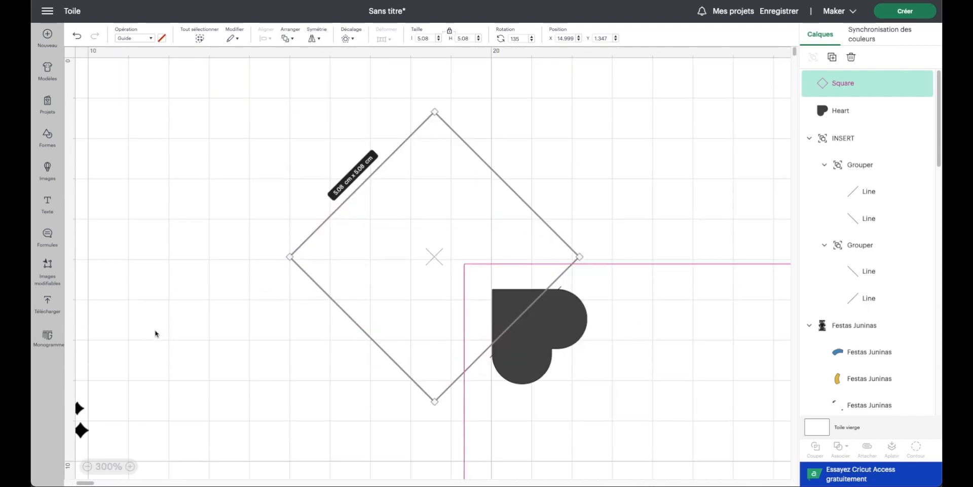
click(130, 466)
scroll(303, 403, right, 1)
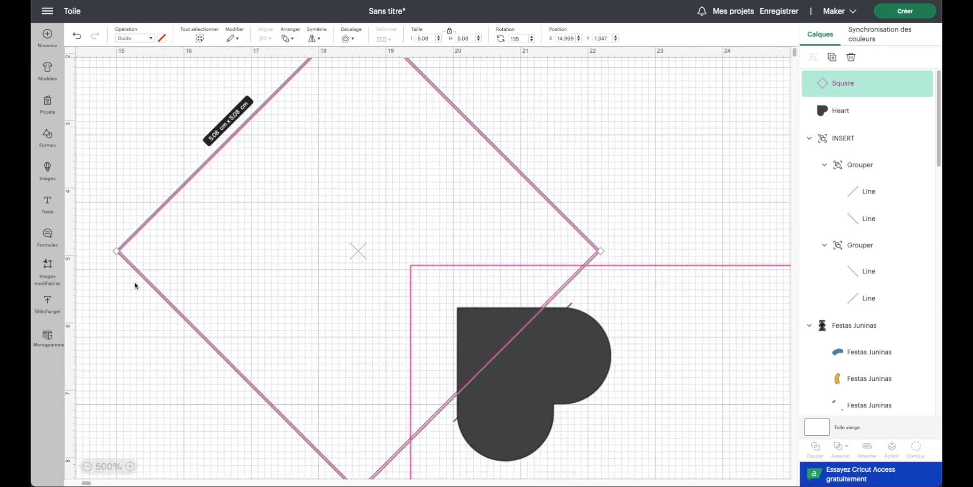
drag(113, 251, 344, 296)
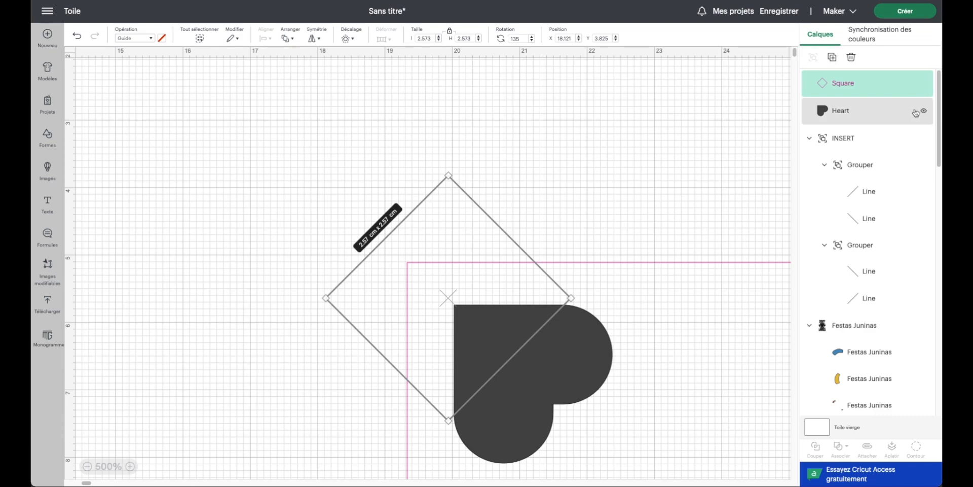
Step: Subtract the square from the heart and move the resulting shape to the right of the guide rectangle
shift+click(897, 108)
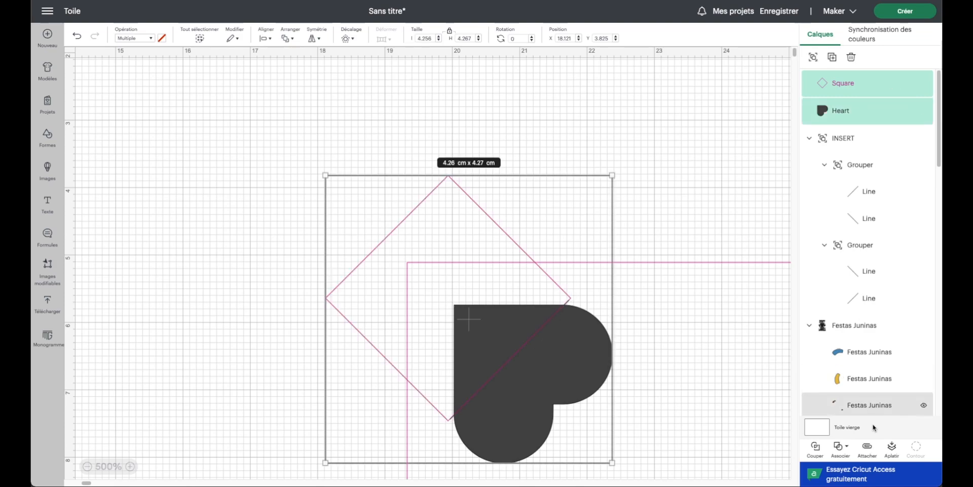
click(843, 448)
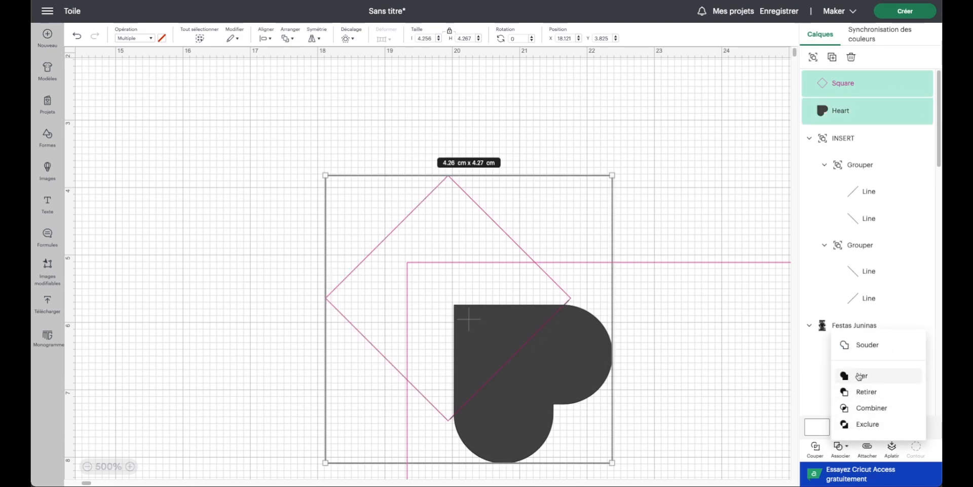
click(864, 391)
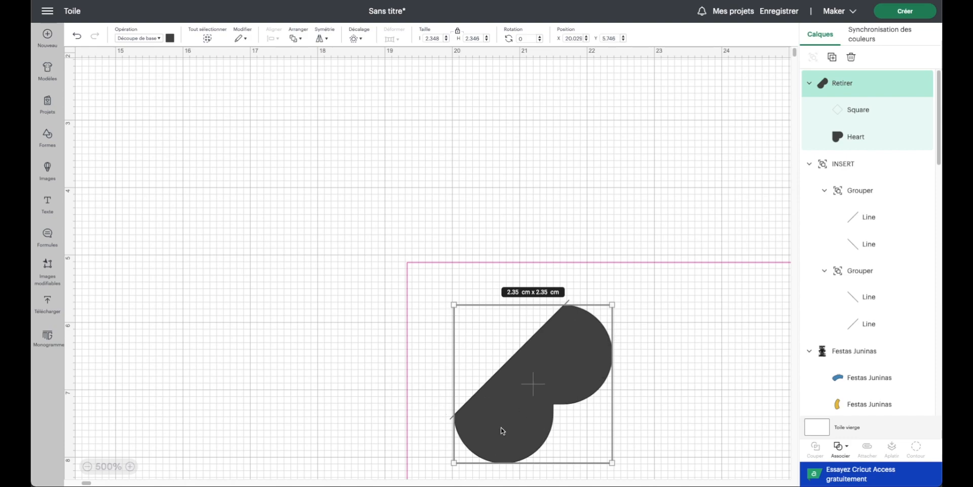
click(361, 313)
scroll(541, 380, right, 5)
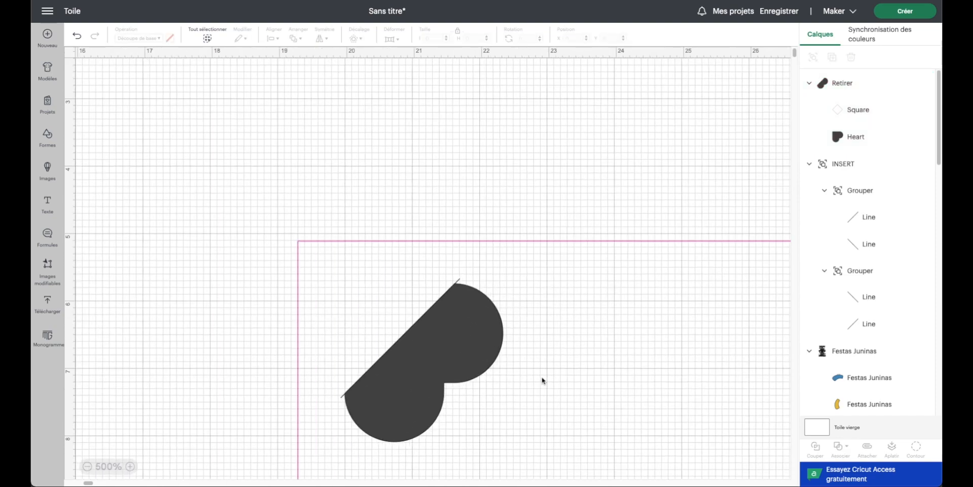
scroll(541, 380, down, 4)
click(120, 469)
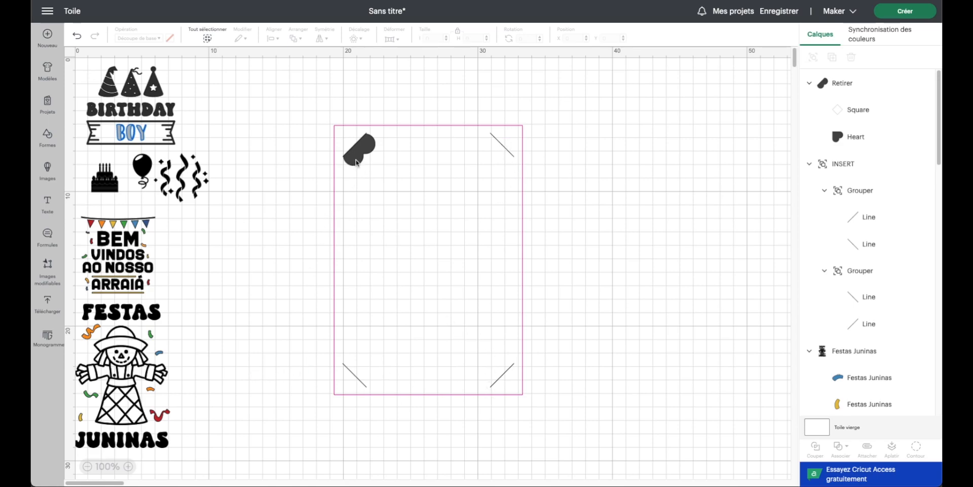
drag(356, 161, 632, 177)
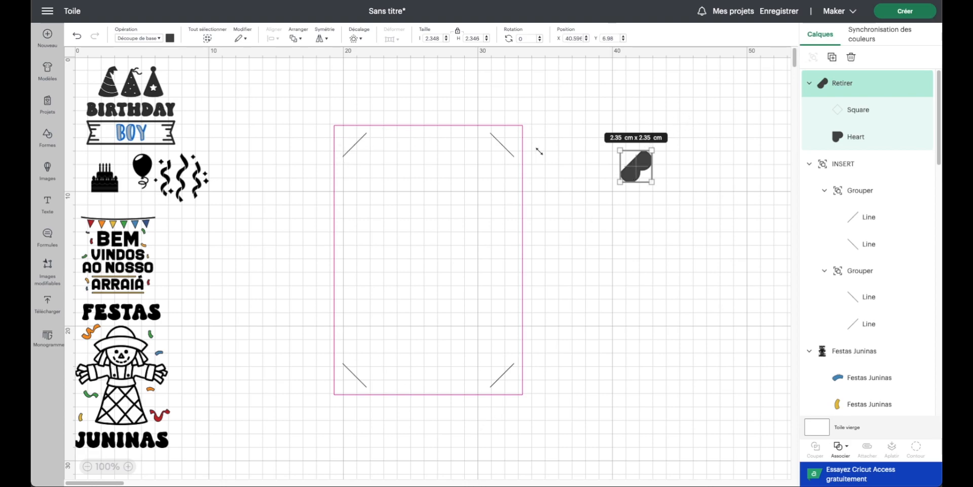
Step: Add a triangle to the right of the guide rectangle and, with proportions unlocked, set its size to 2.5 x 2.5 cm
click(48, 137)
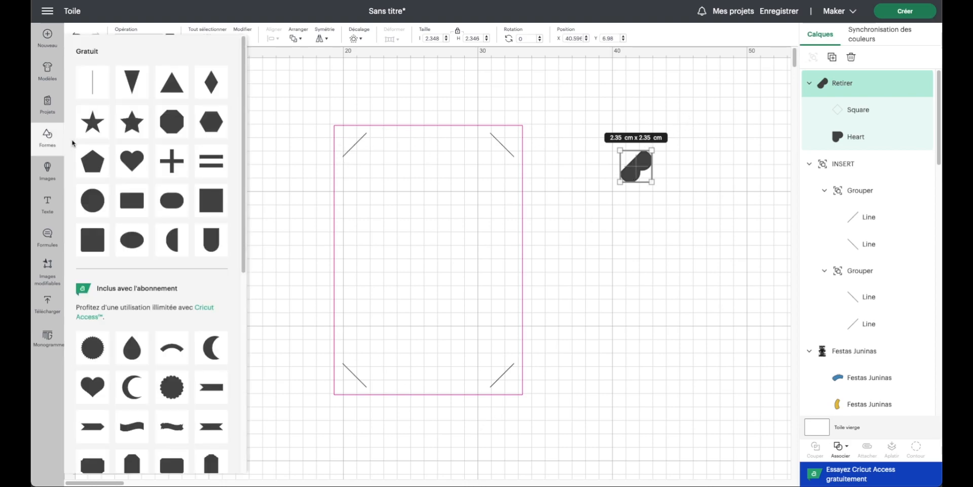
click(173, 89)
drag(143, 119, 597, 256)
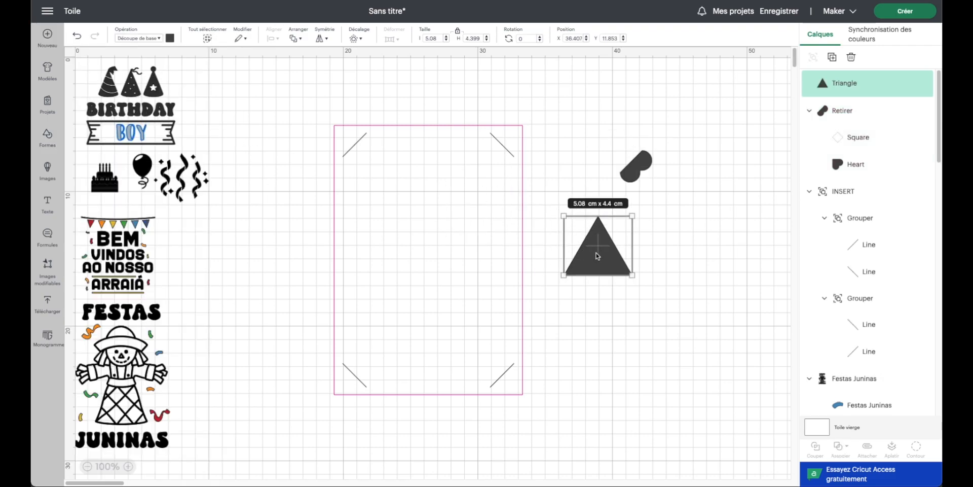
click(457, 31)
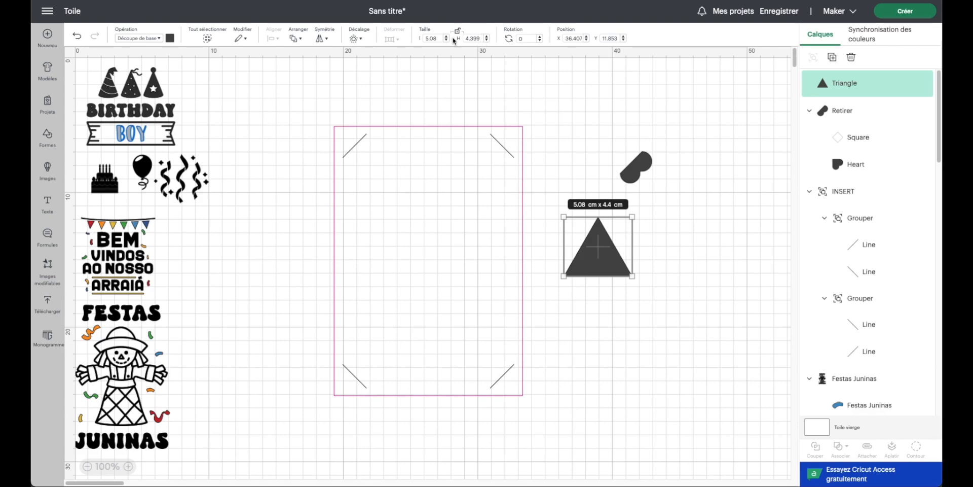
drag(436, 38, 490, 41)
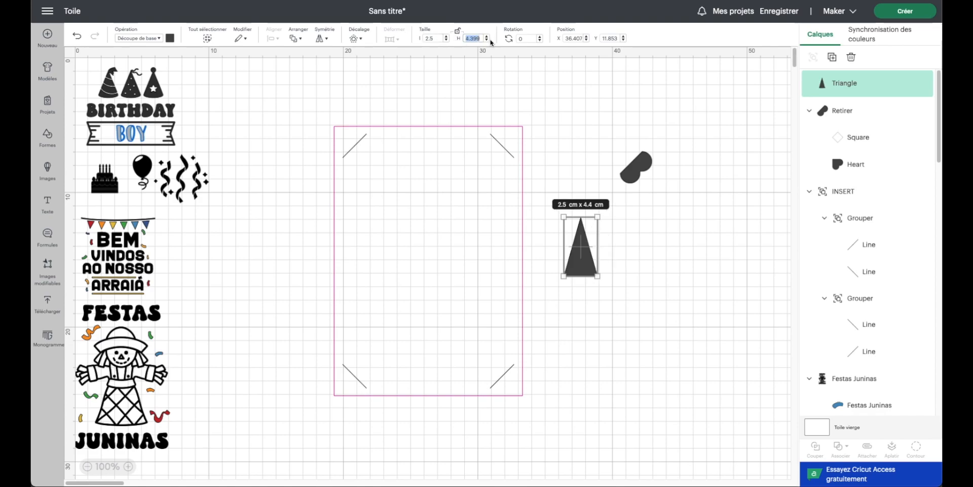
text(2.5)
key(Tab)
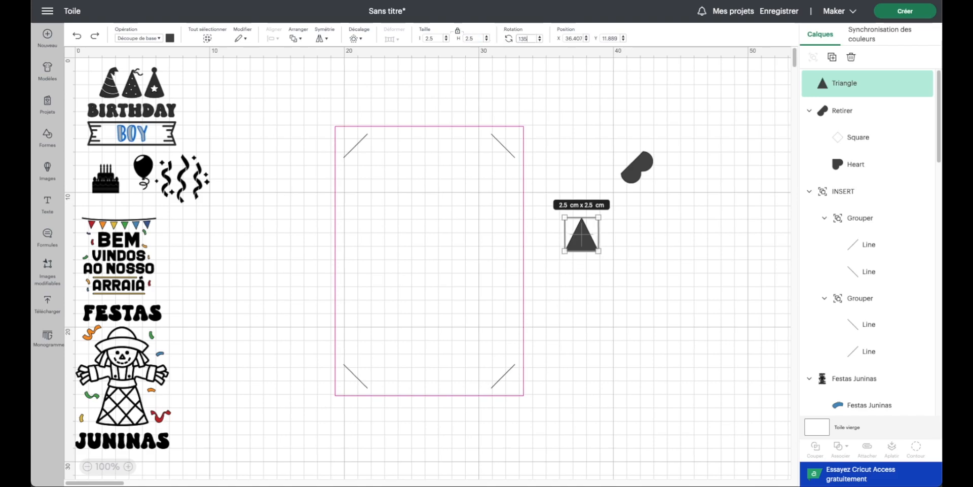
Step: Rotate the triangle to 135 degrees, place its base on the upper-left slit and flatten it to about 0.93 cm high
key(Return)
drag(582, 228, 306, 166)
scroll(372, 169, left, 1)
scroll(375, 169, left, 1)
click(306, 166)
scroll(356, 146, down, 1)
drag(356, 146, 352, 154)
scroll(357, 148, up, 1)
key(super+z)
scroll(345, 156, right, 1)
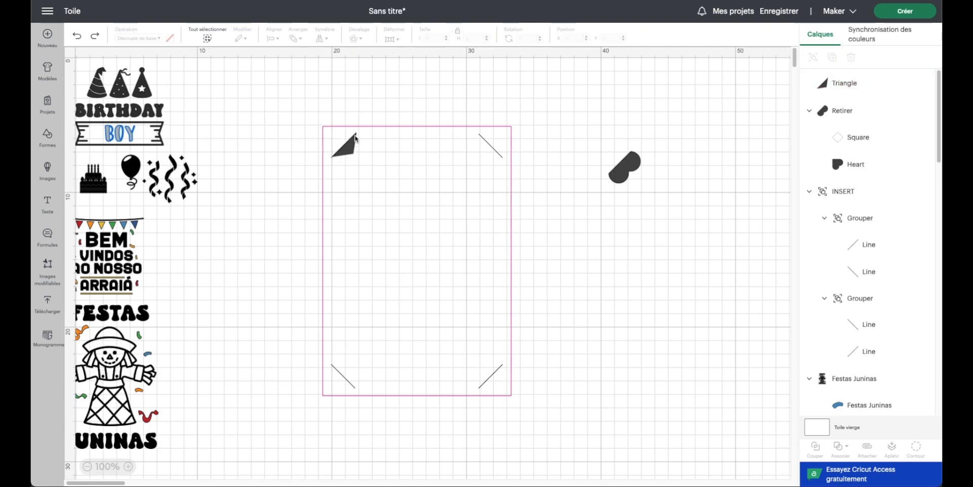
Step: Set the flattened triangle's rotation to 0 degrees
click(354, 154)
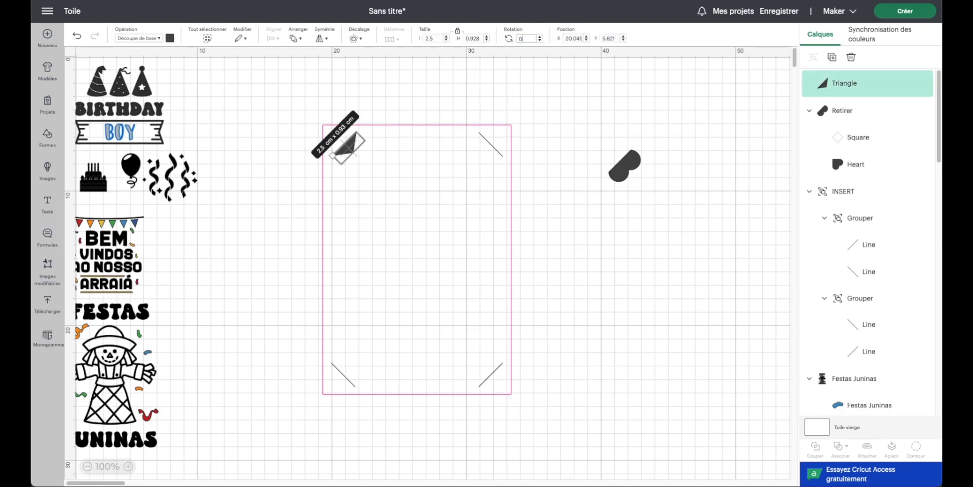
text(0)
key(Return)
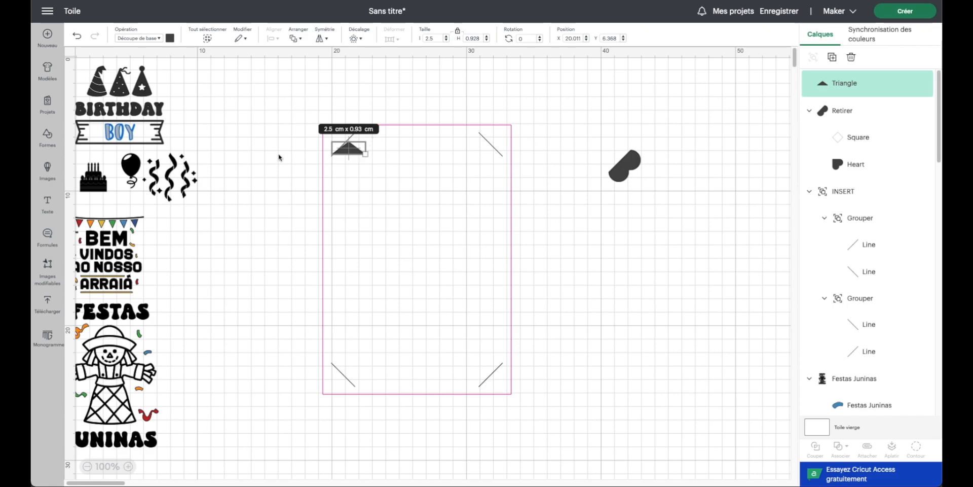
Step: Duplicate the triangle, color the copy blue and place it slightly below the original, overlapping it
click(833, 59)
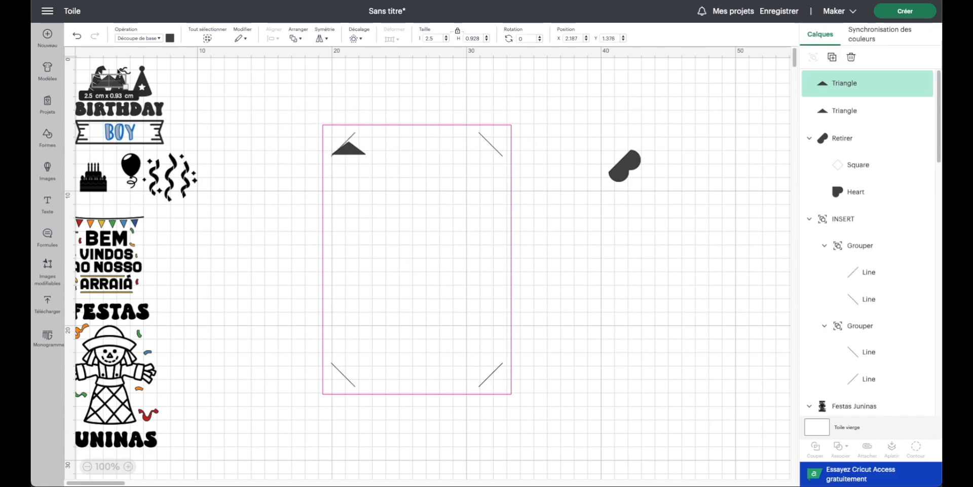
click(170, 39)
click(180, 89)
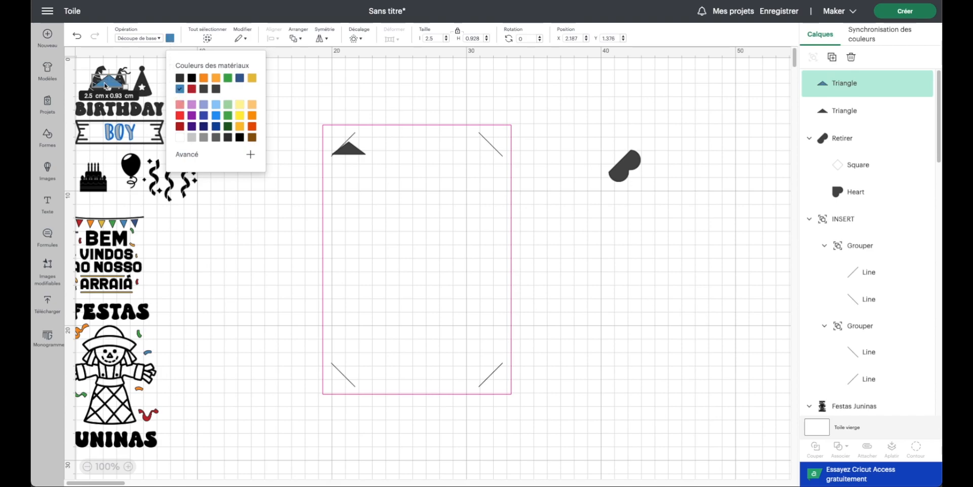
drag(108, 86, 350, 157)
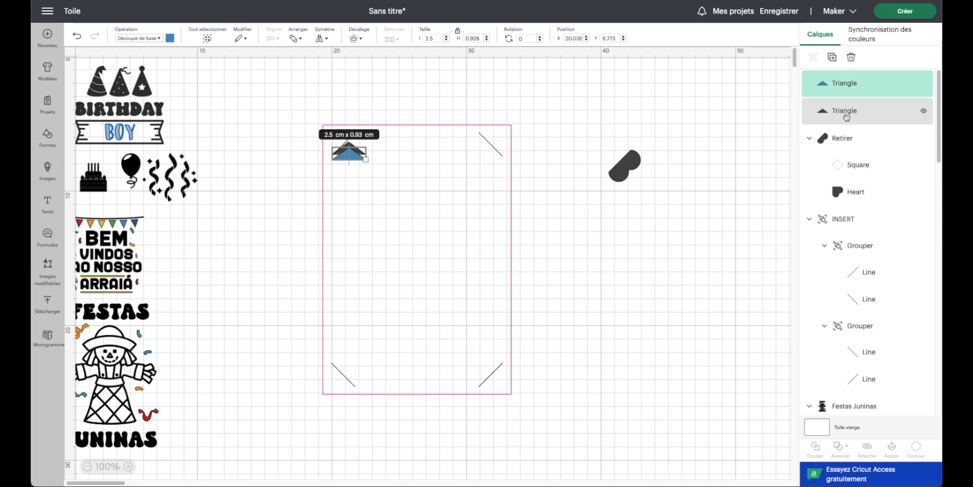
Step: Center the two overlapping triangles horizontally with each other
shift+click(845, 111)
click(272, 38)
click(299, 89)
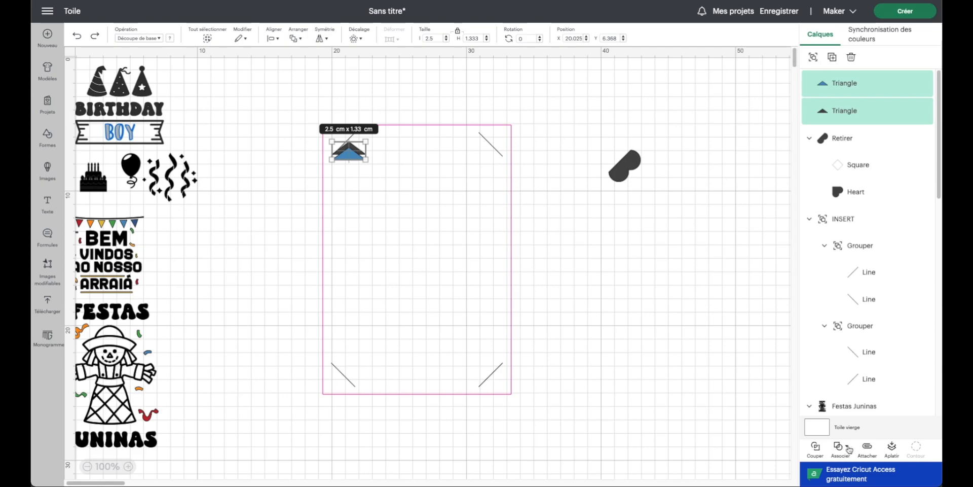
Step: Subtract the blue triangle from the black one to form a chevron and move it clear of the upper-left slit
click(848, 447)
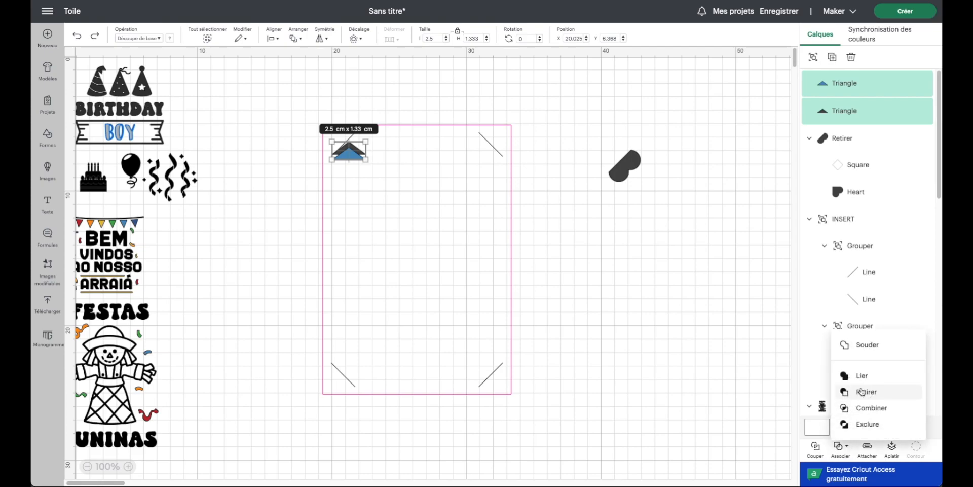
click(862, 393)
click(311, 170)
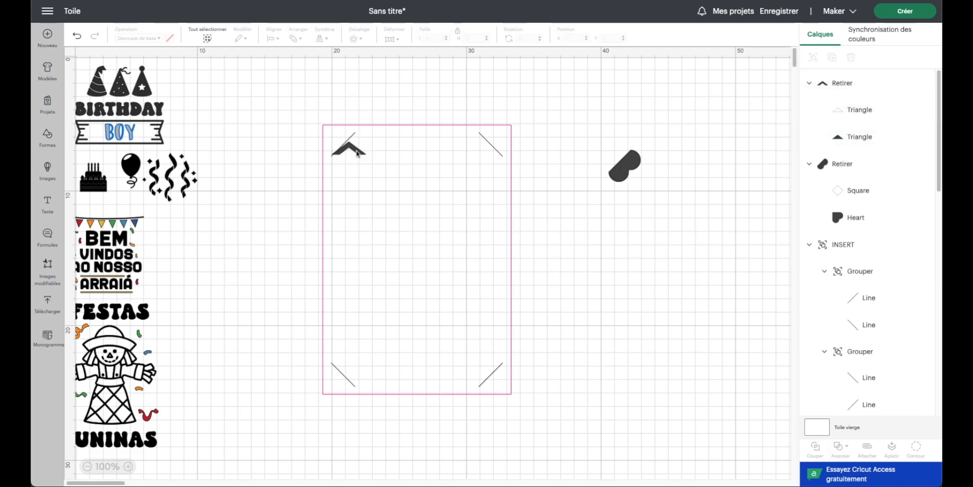
drag(347, 152, 378, 186)
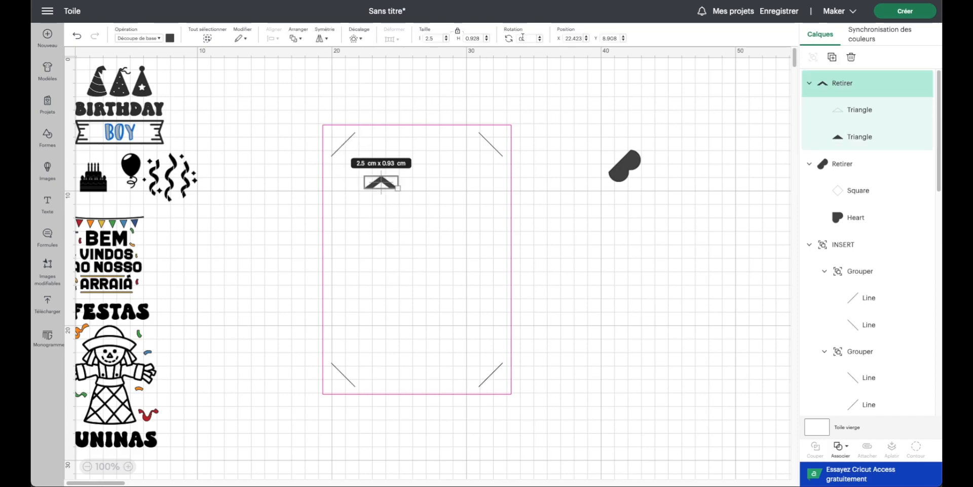
key(ctrl+z)
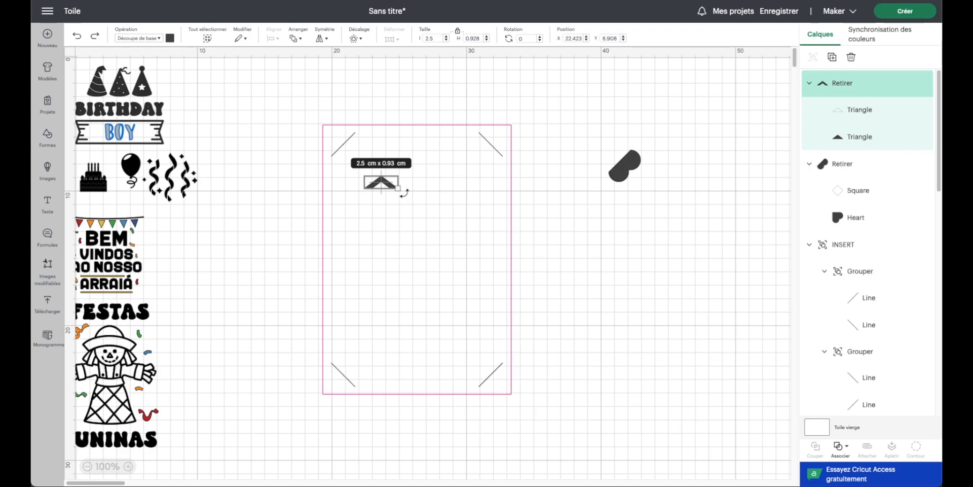
Step: Place the chevron over the card's upper-left slit and set its rotation to 315 degrees
drag(405, 193, 406, 171)
drag(376, 188, 363, 133)
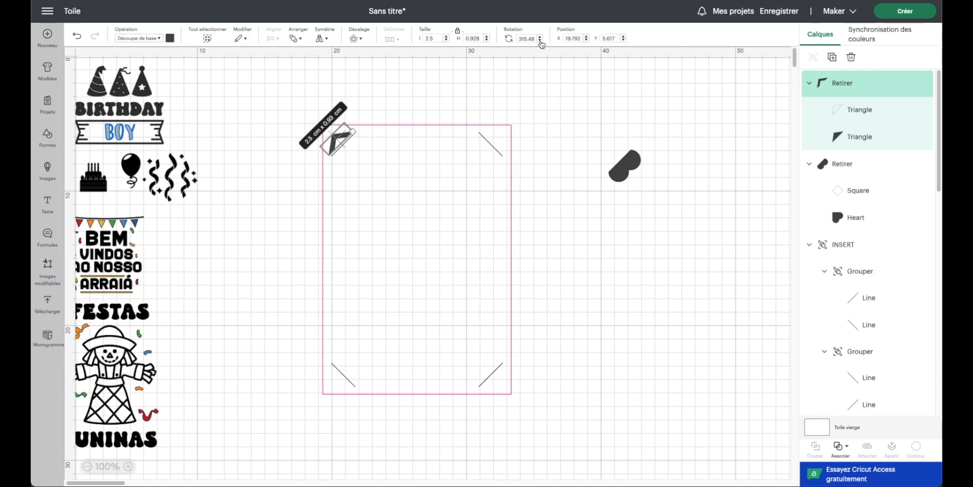
drag(533, 38, 529, 40)
key(BackSpace)
key(BackSpace)
key(Return)
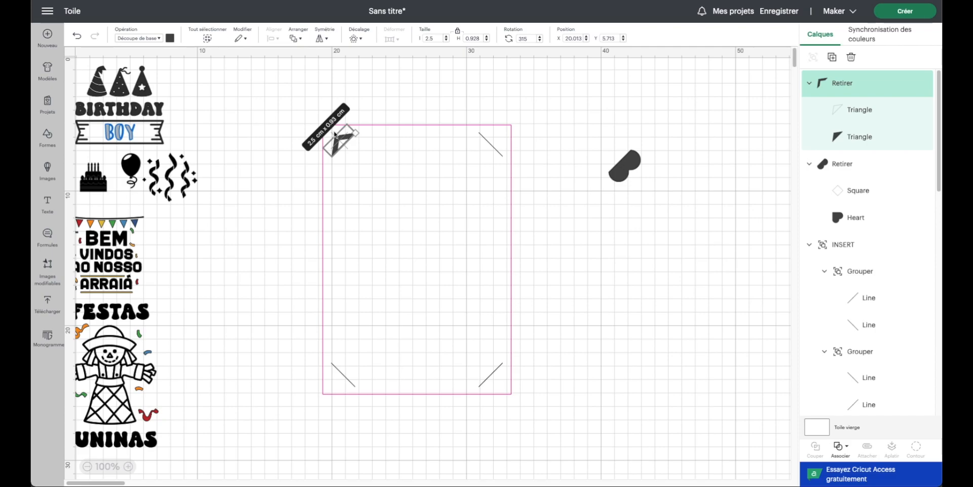
Step: Move the chevron off the card beside the heart cutout and delete both shapes
click(384, 156)
scroll(383, 157, right, 1)
click(329, 144)
drag(329, 144, 629, 210)
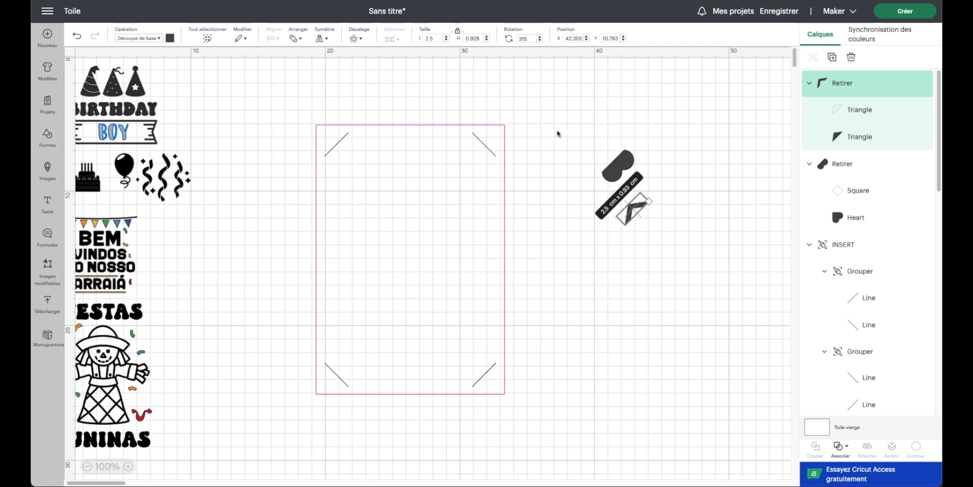
click(654, 215)
drag(604, 130, 669, 239)
key(Delete)
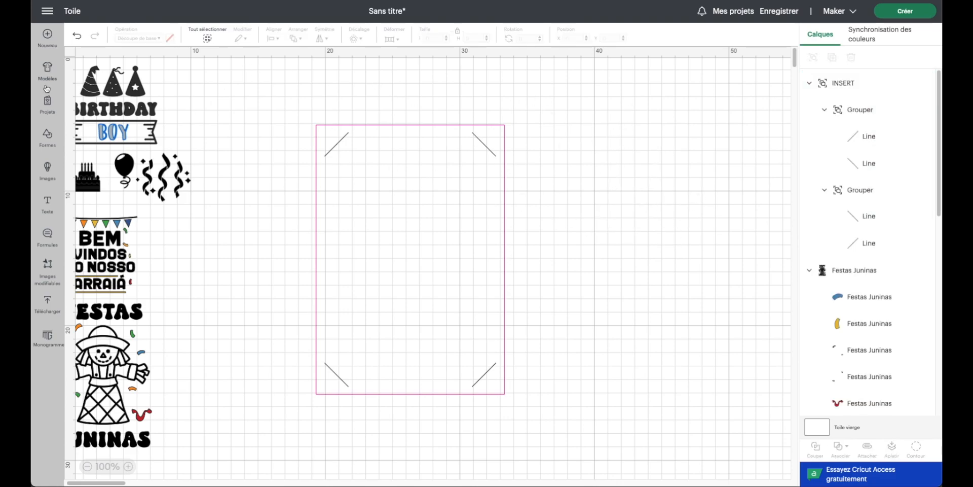
Step: Search the image library for INSERT and look through the free corner designs
click(49, 165)
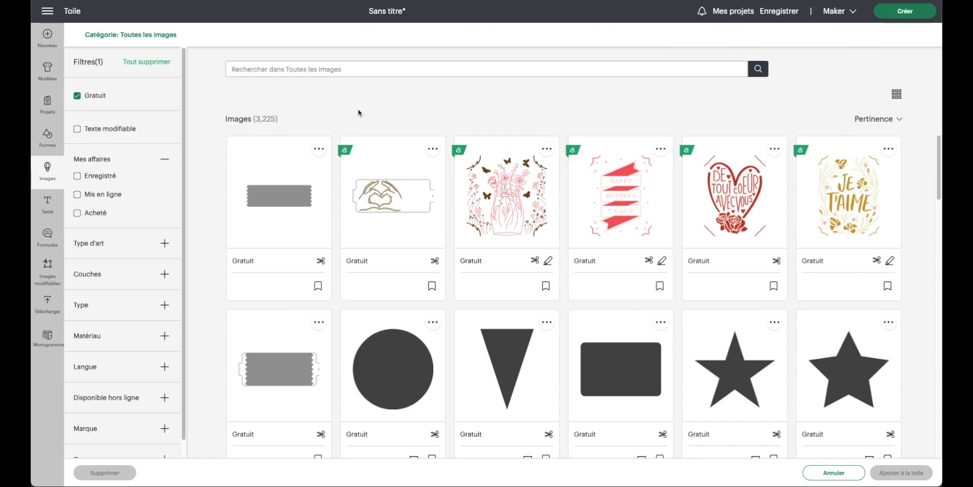
click(263, 65)
text(lNSERT)
key(Return)
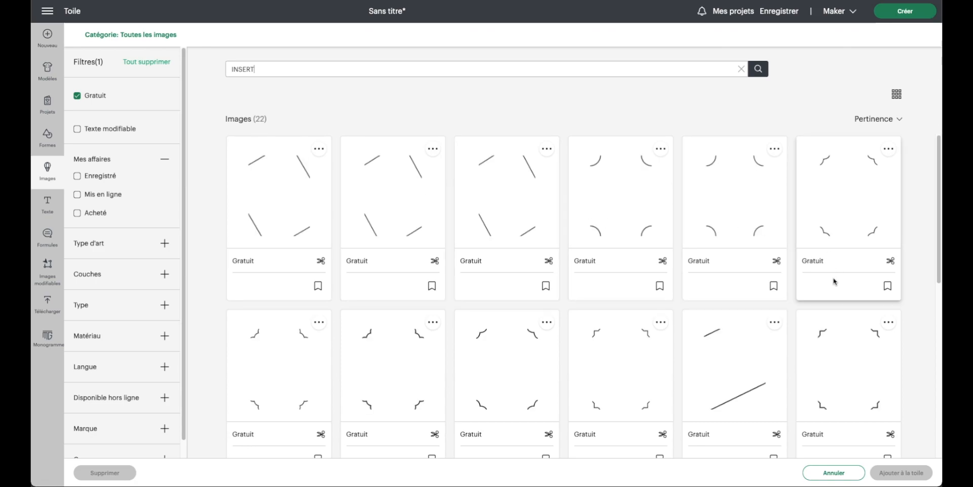
scroll(337, 365, down, 3)
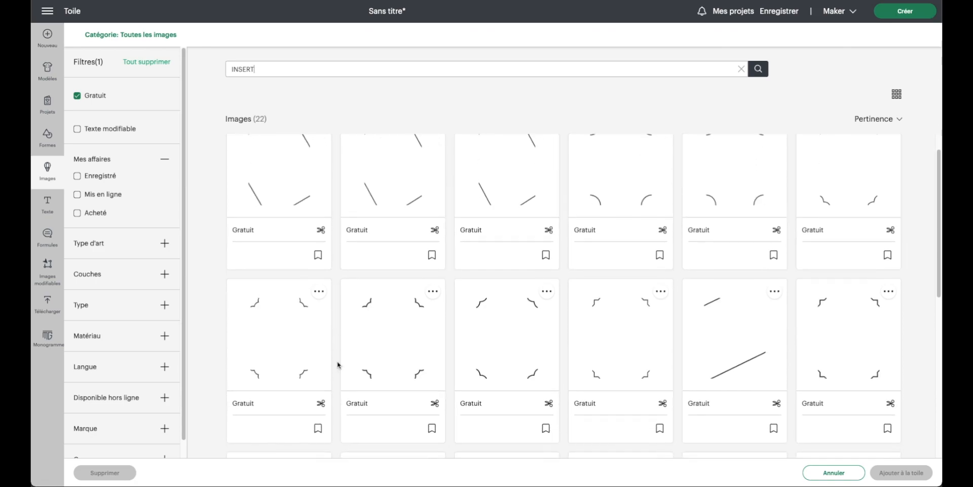
scroll(338, 365, down, 4)
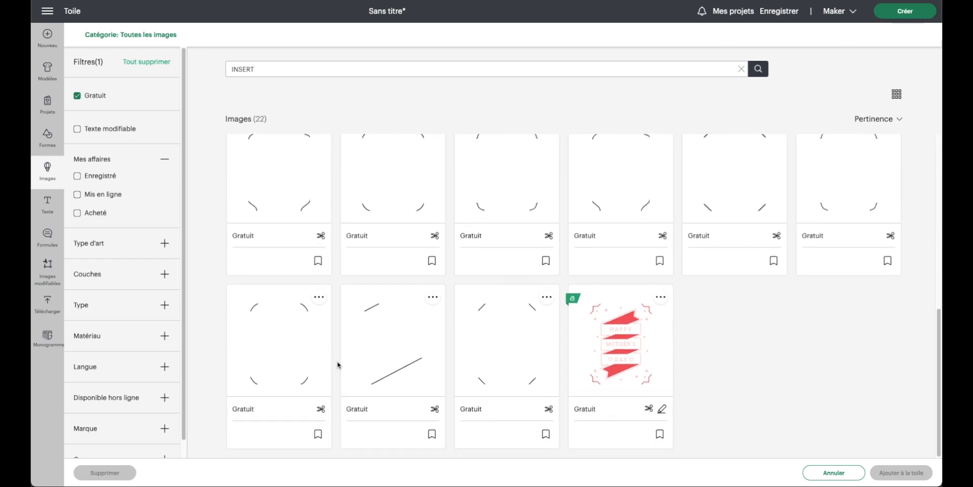
scroll(338, 364, up, 1)
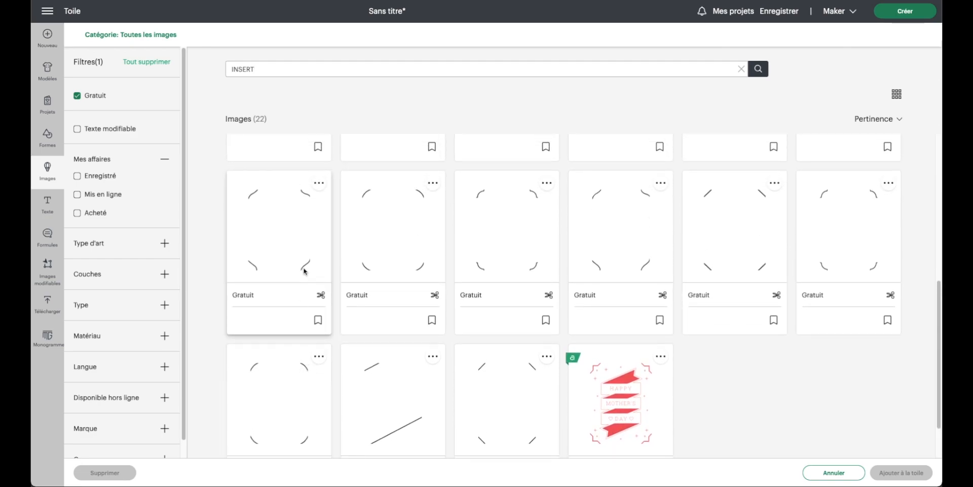
scroll(438, 261, up, 5)
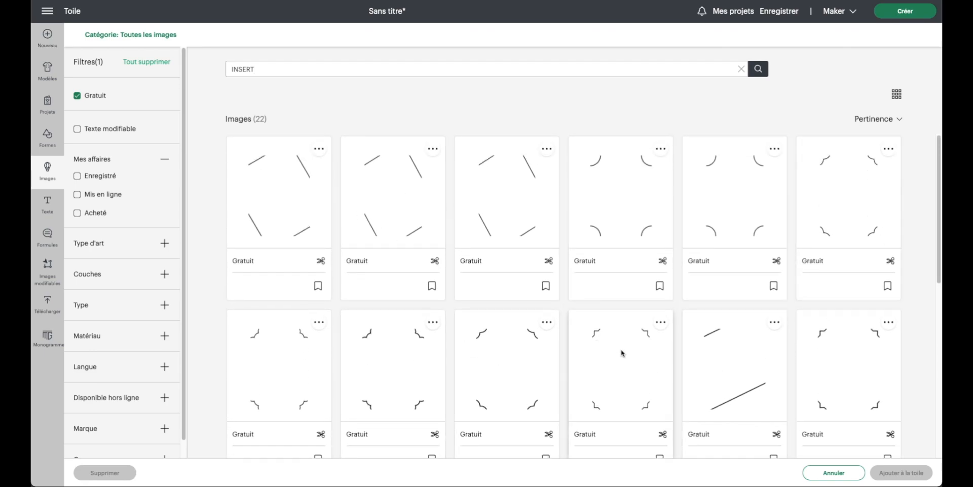
Step: Add the inverted curved corners insert image and position it over the card at about 13.14 x 17.25 cm
click(606, 183)
click(902, 473)
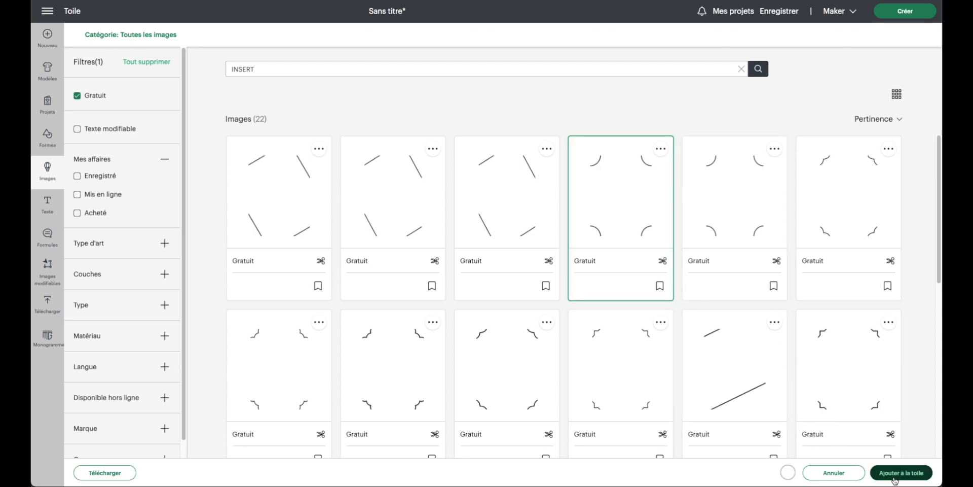
drag(394, 306, 502, 372)
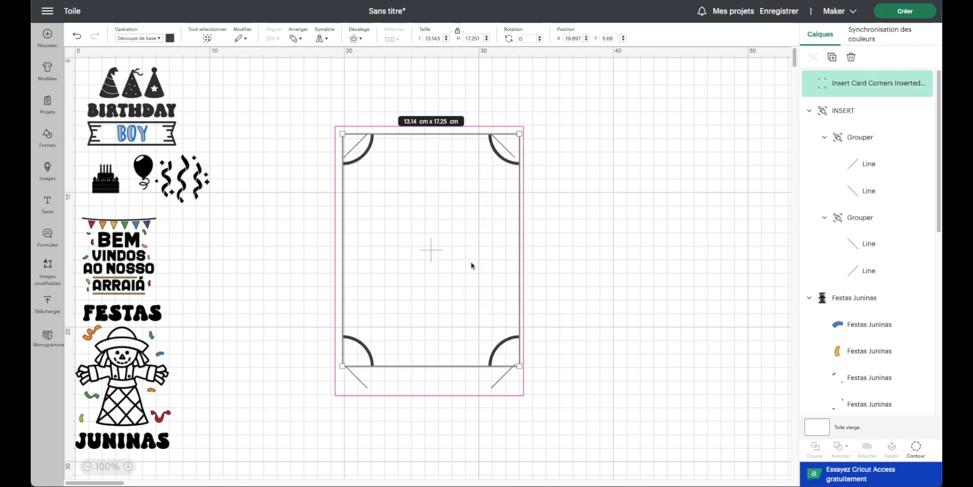
drag(409, 229, 411, 244)
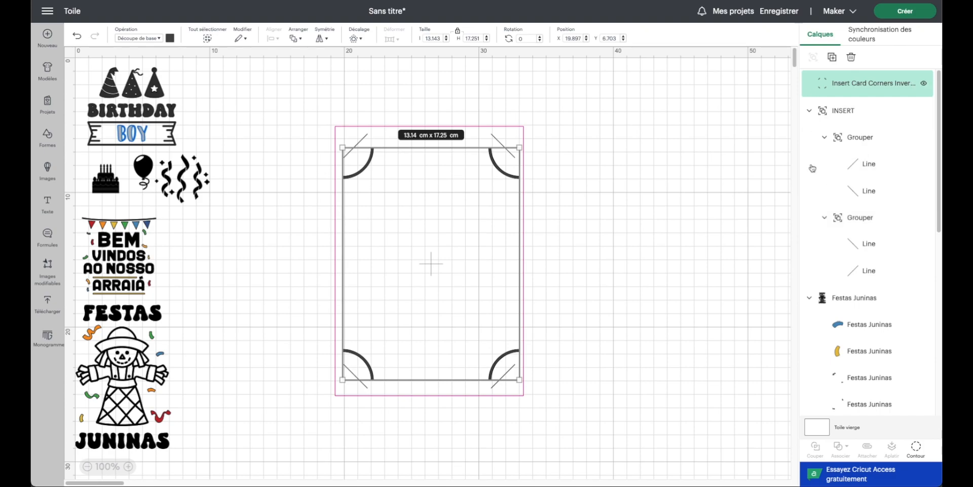
Step: Hide the contours of the two lower arcs in the inverted corners image
click(917, 450)
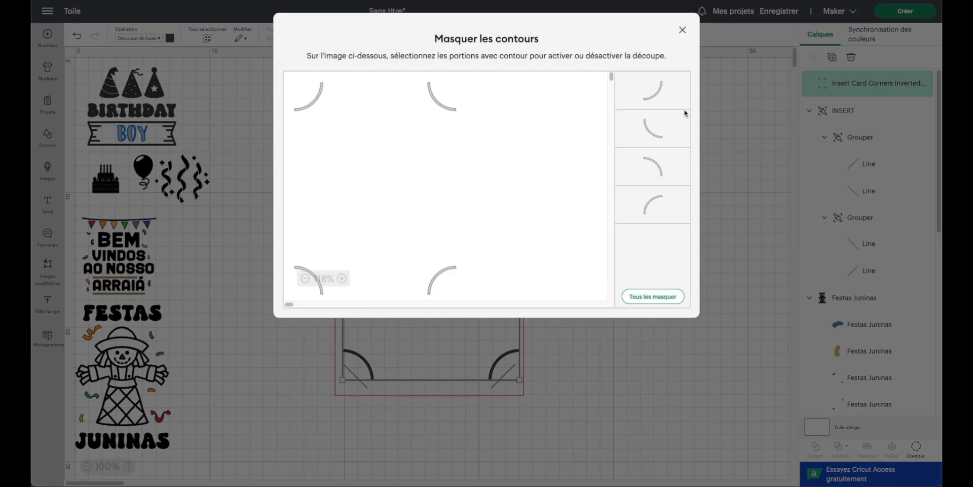
click(320, 290)
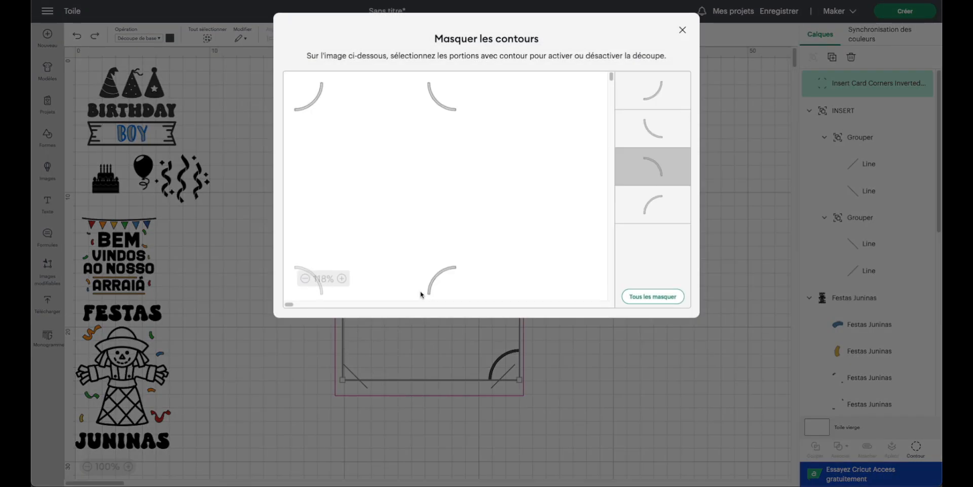
click(429, 292)
click(683, 29)
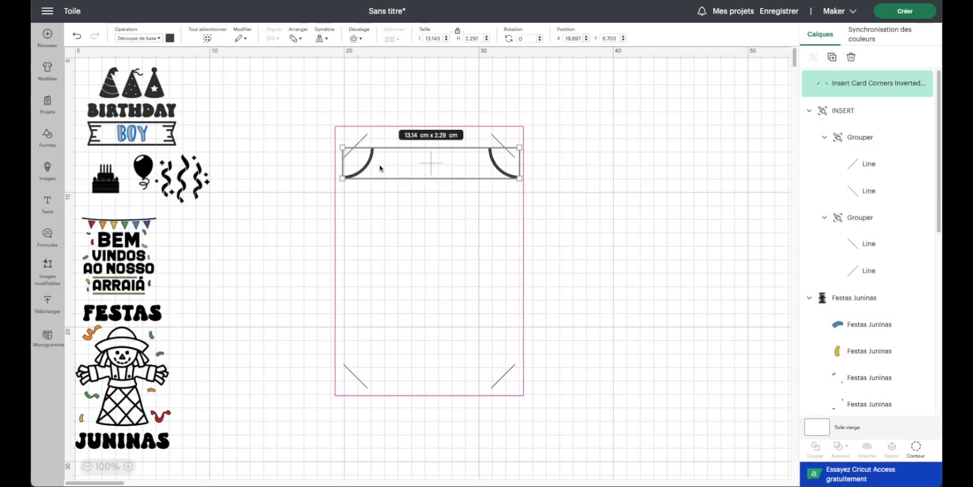
Step: Fit the arc pair around the upper slits at about 13.21 x 2.3 cm and place a vertically flipped duplicate around the lower slits
drag(367, 164, 366, 152)
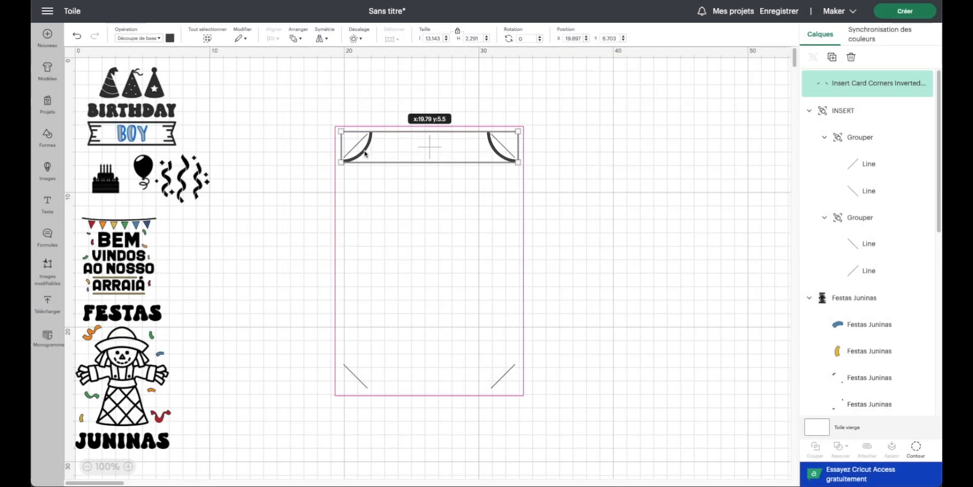
drag(523, 167, 519, 162)
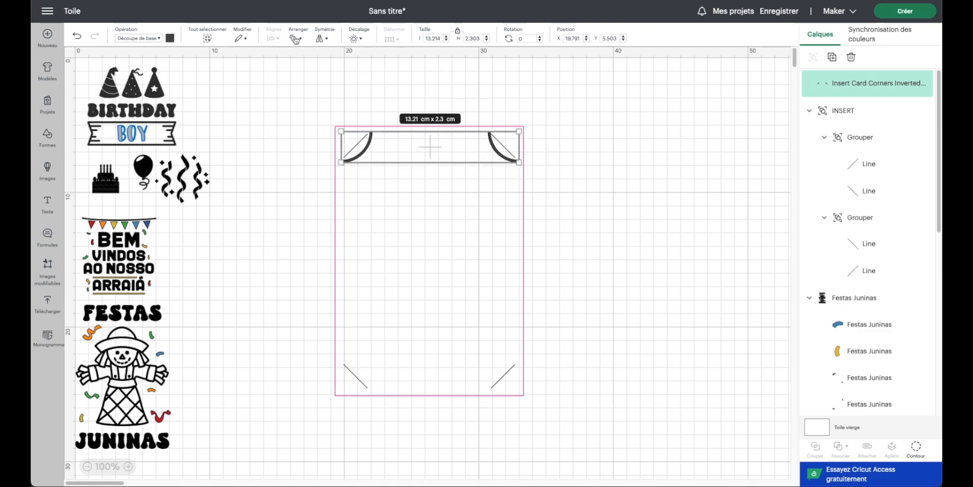
click(832, 56)
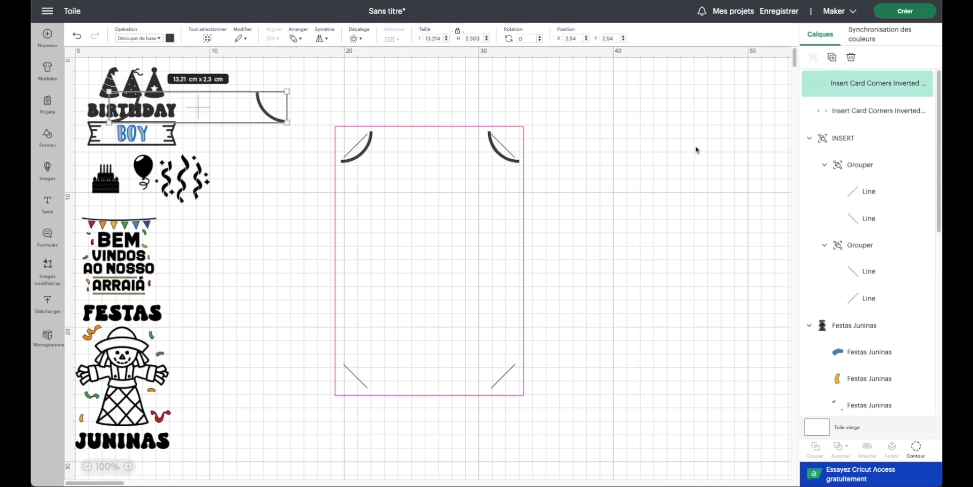
click(324, 40)
click(358, 73)
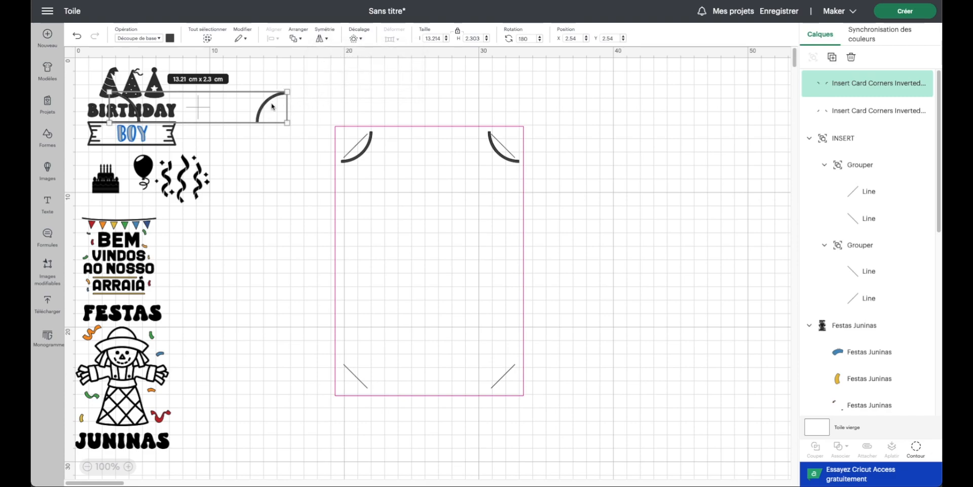
drag(266, 106, 496, 371)
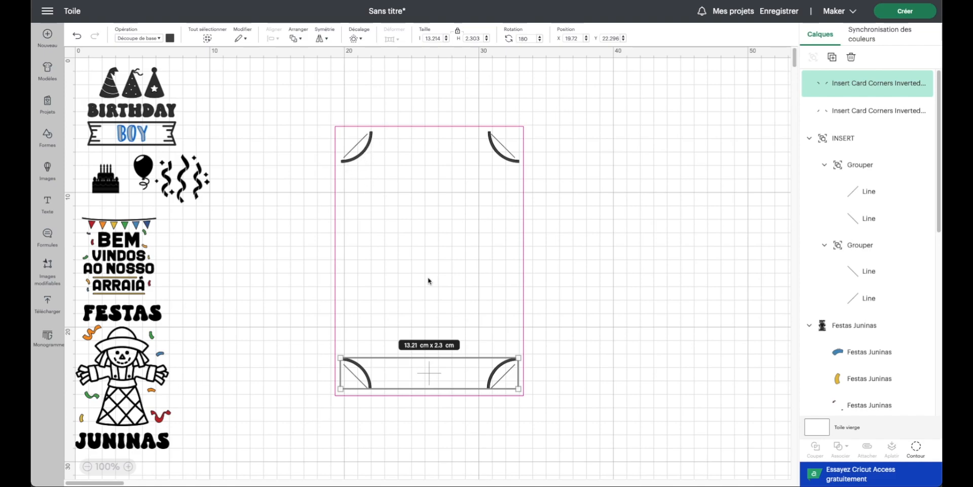
Step: Delete the upper and lower arc pairs from the card template
drag(495, 149, 716, 182)
key(Delete)
click(501, 371)
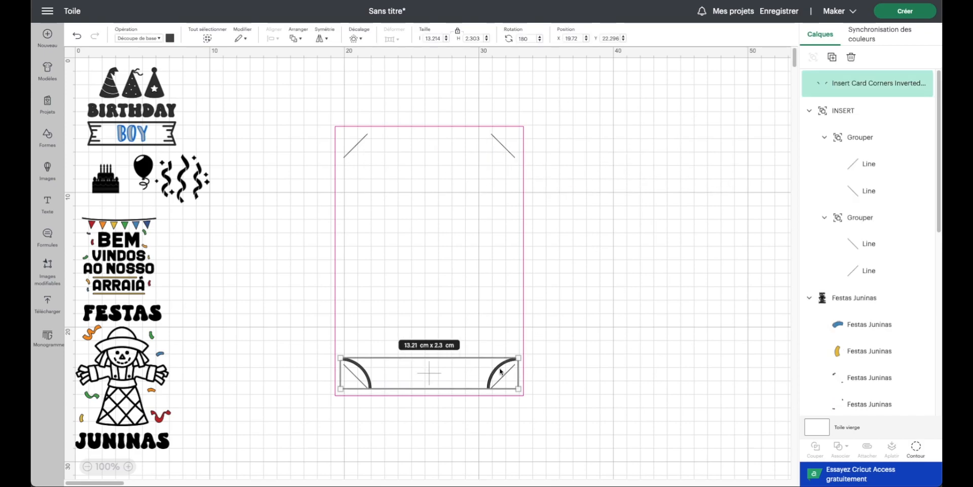
key(Delete)
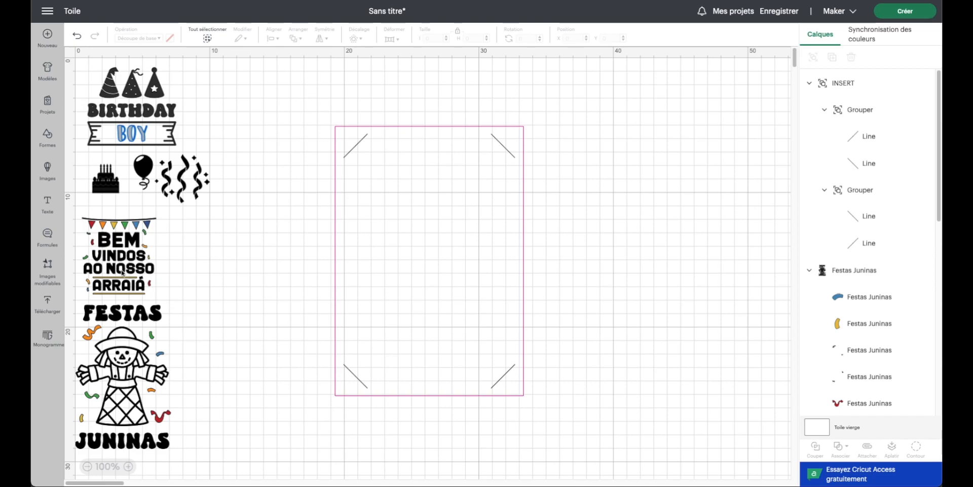
Step: Add a text object and place it in the upper part of the card between the corner slits
click(48, 203)
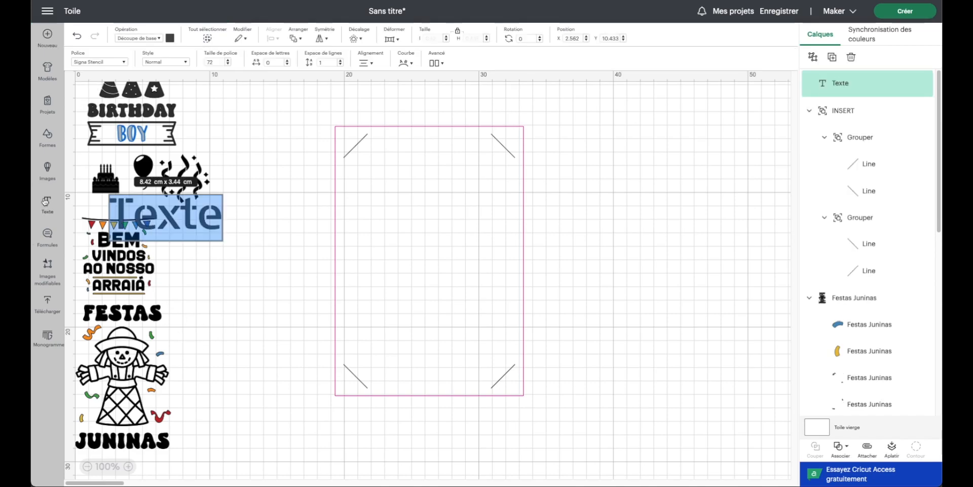
drag(196, 222, 448, 184)
click(192, 228)
click(197, 255)
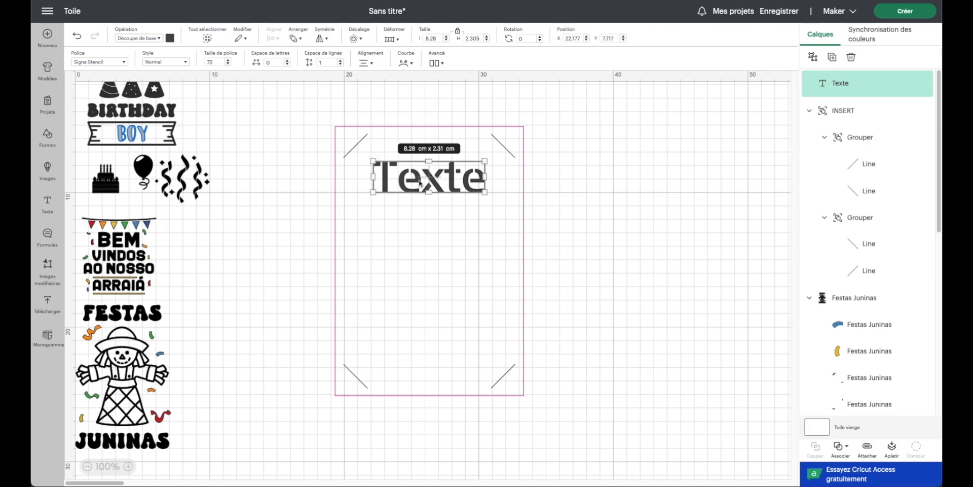
Step: Review the free stencil fonts available for the text and replace the placeholder wording with JOYEUX
click(123, 62)
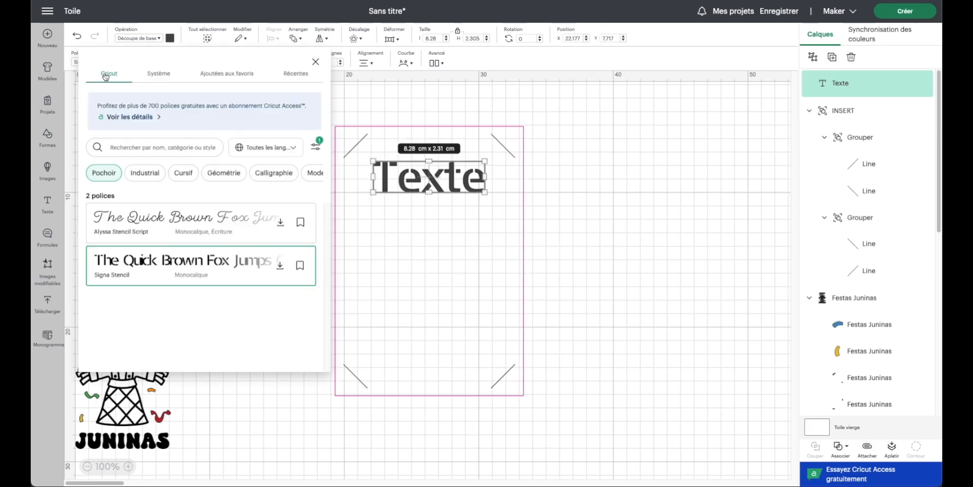
click(315, 147)
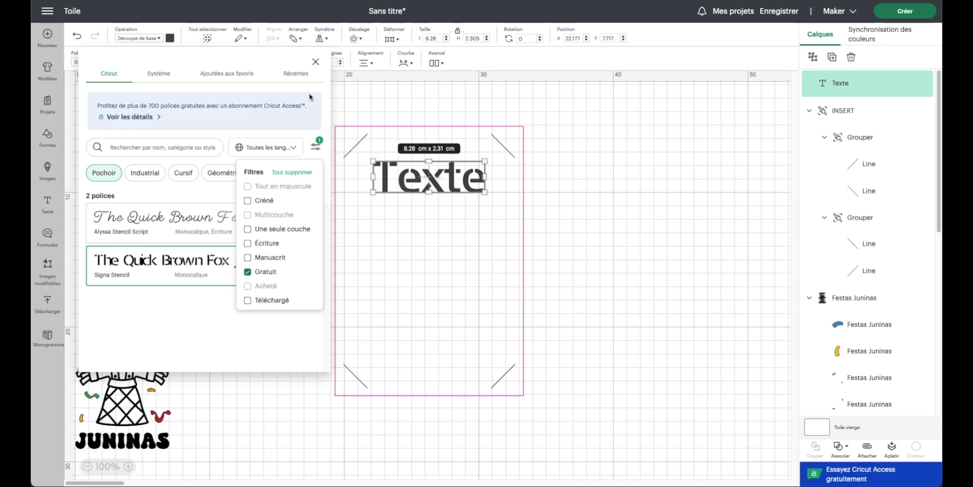
click(319, 149)
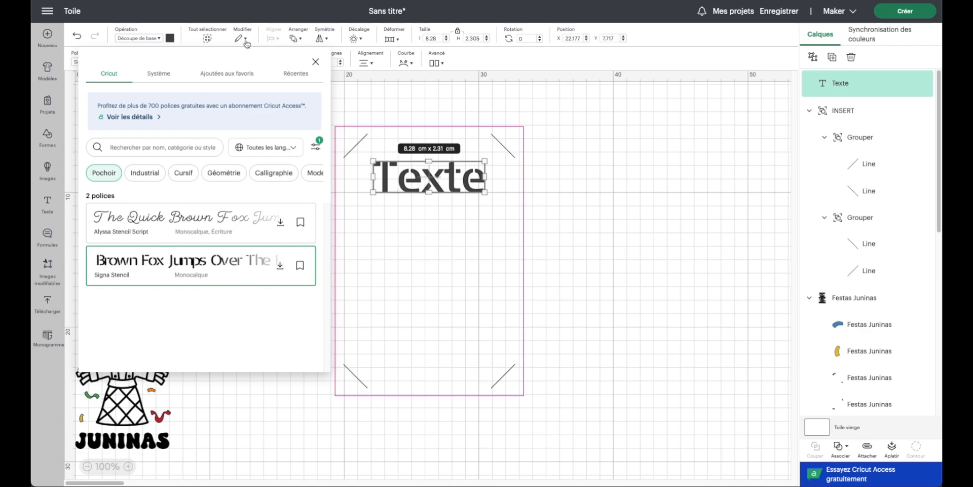
click(316, 61)
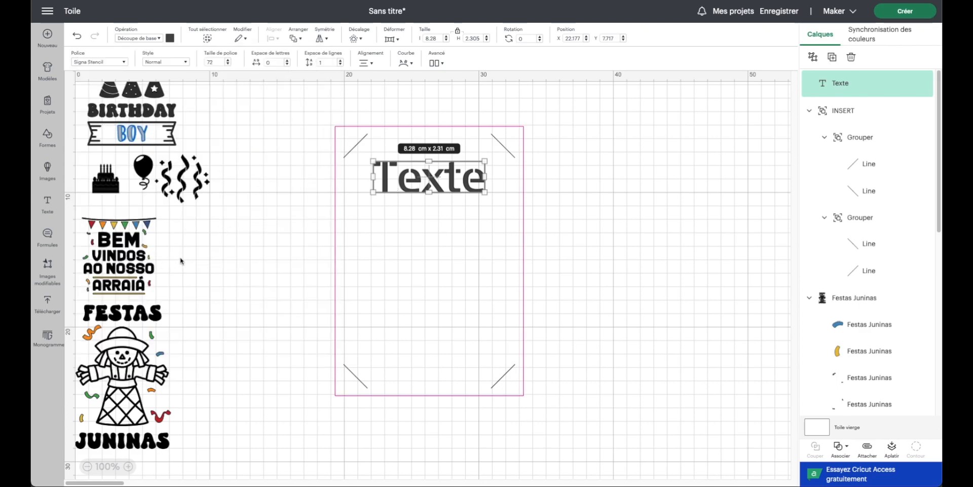
double_click(427, 175)
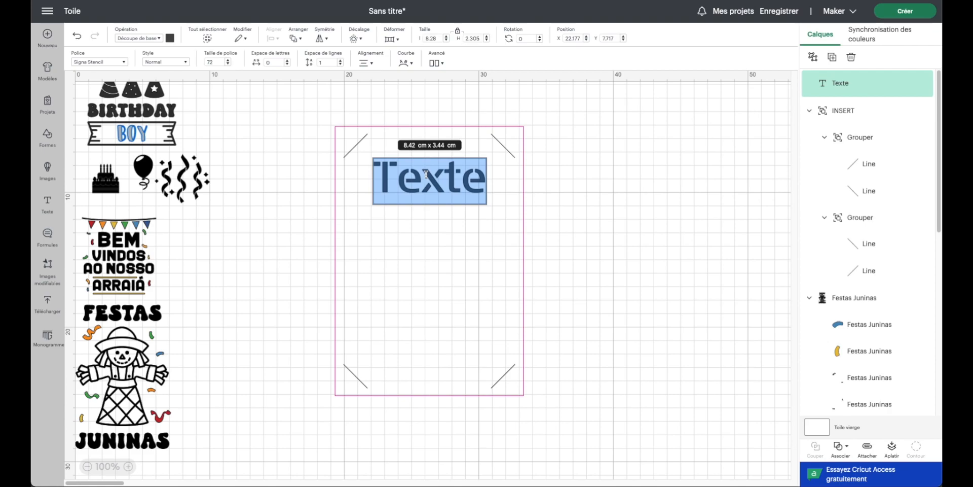
text(JOYEUX)
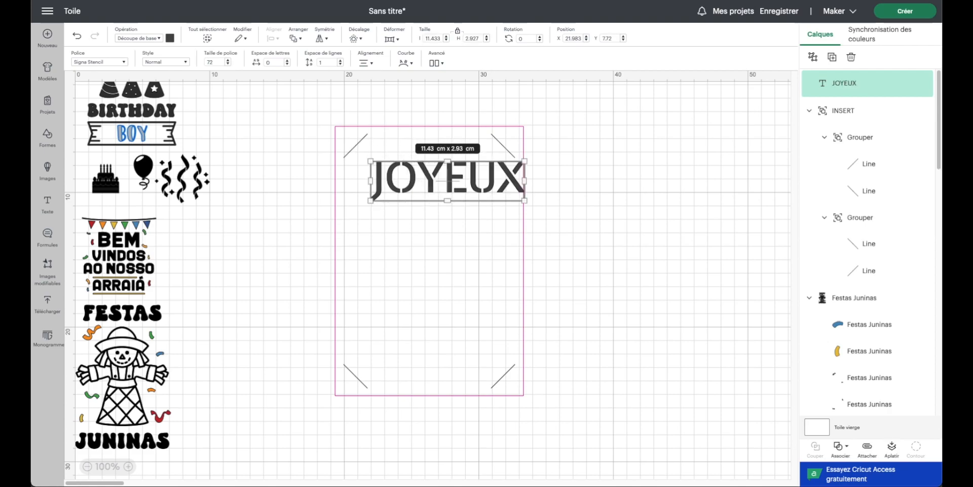
Step: Extend the text to JOYEUX ANNIVERSAIRE, scale it to about 13.2 x 3.45 cm and place it inside the card below the upper slits
text( ANNIVERSAIRE)
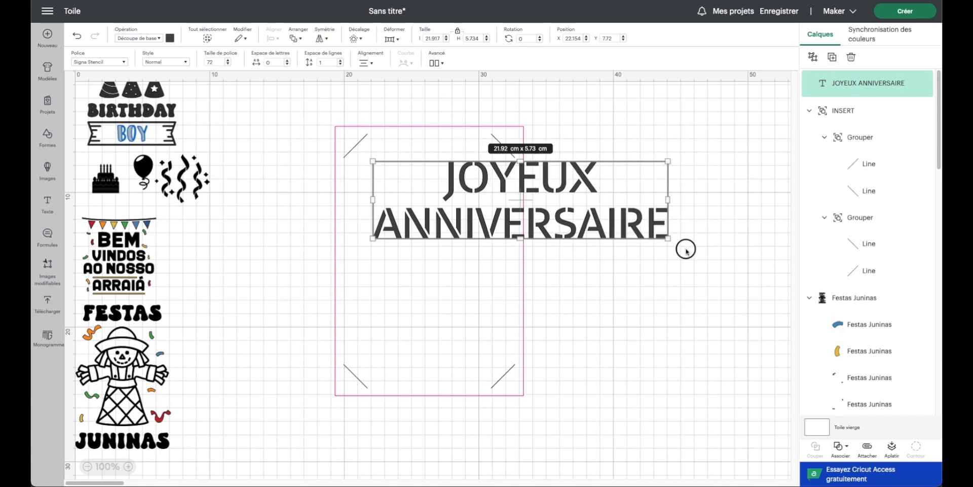
drag(569, 233, 493, 234)
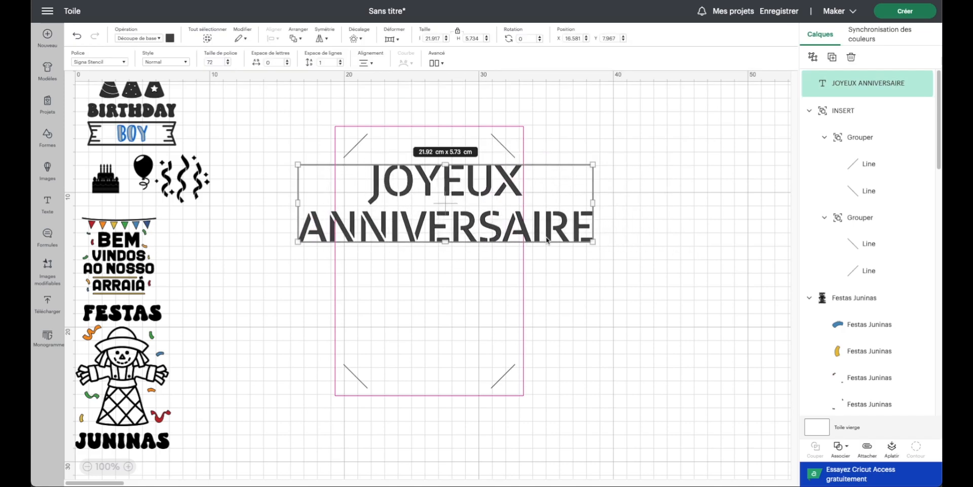
drag(594, 244, 476, 212)
click(410, 203)
drag(409, 203, 451, 208)
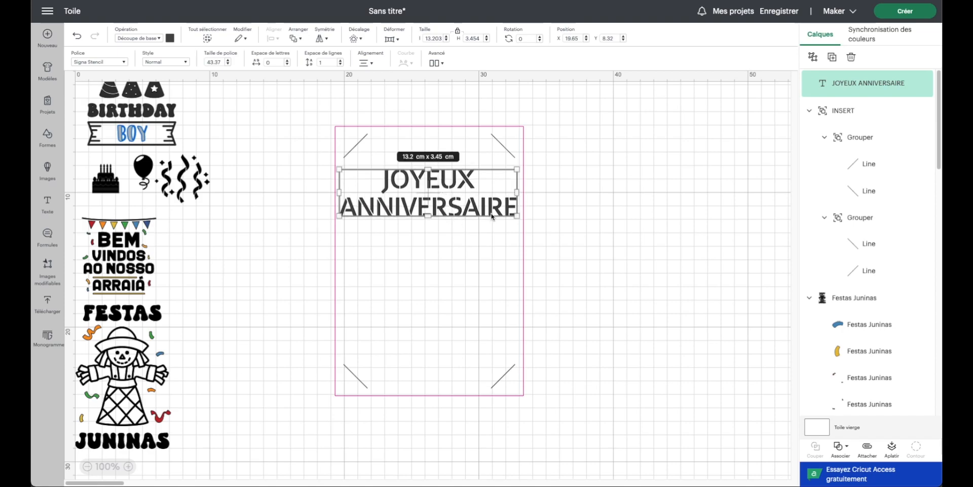
Step: Ungroup the text into lines and move ANNIVERSAIRE down to just above the card's lower slits
click(444, 65)
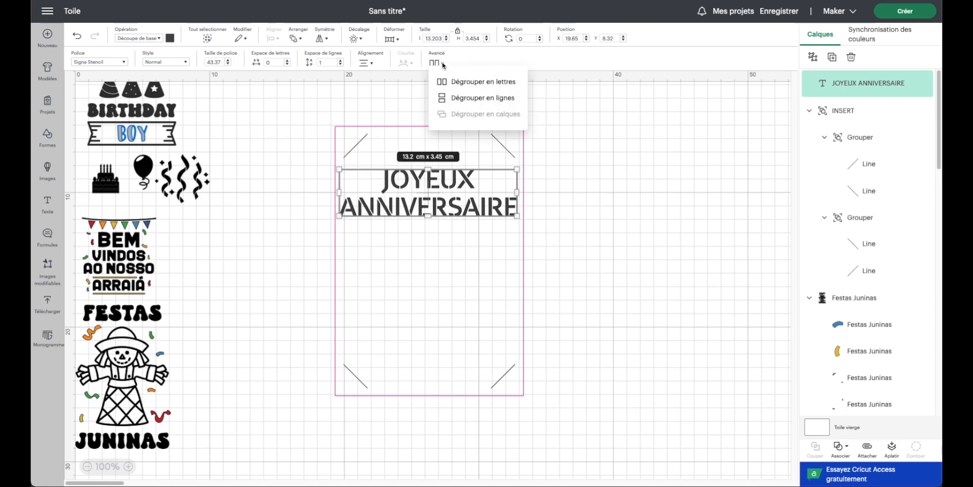
click(509, 99)
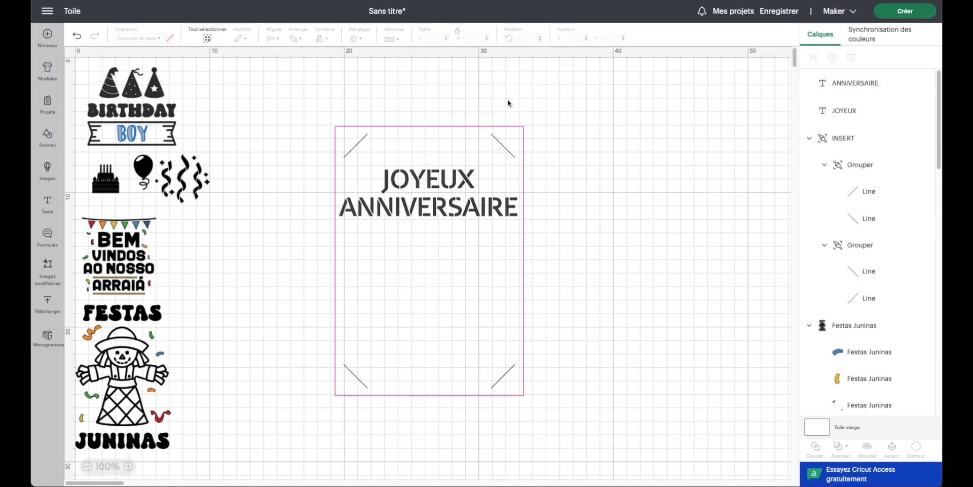
drag(435, 206, 436, 336)
Step: Set the INSERT slit group's width to 13 cm with locked proportions and shift it slightly back toward the card's middle
scroll(507, 126, down, 1)
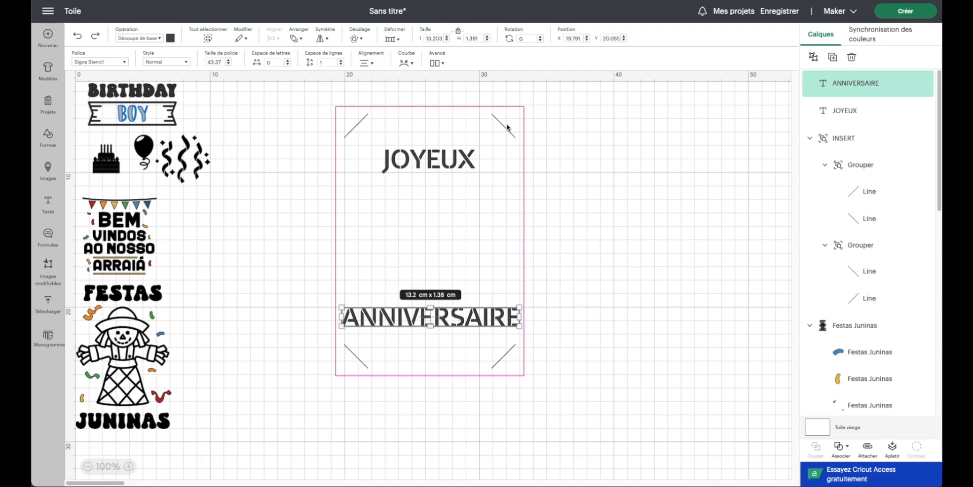
click(504, 130)
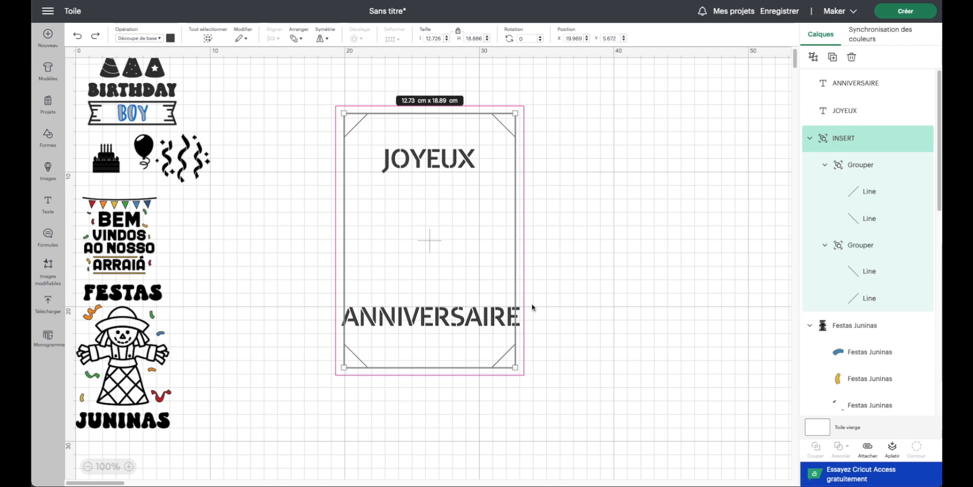
scroll(528, 305, down, 1)
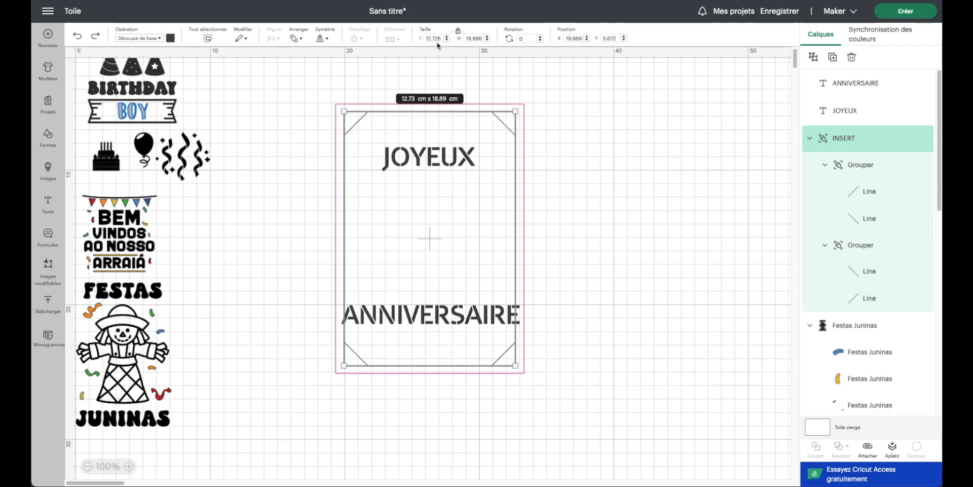
drag(443, 38, 420, 39)
text(13)
key(Return)
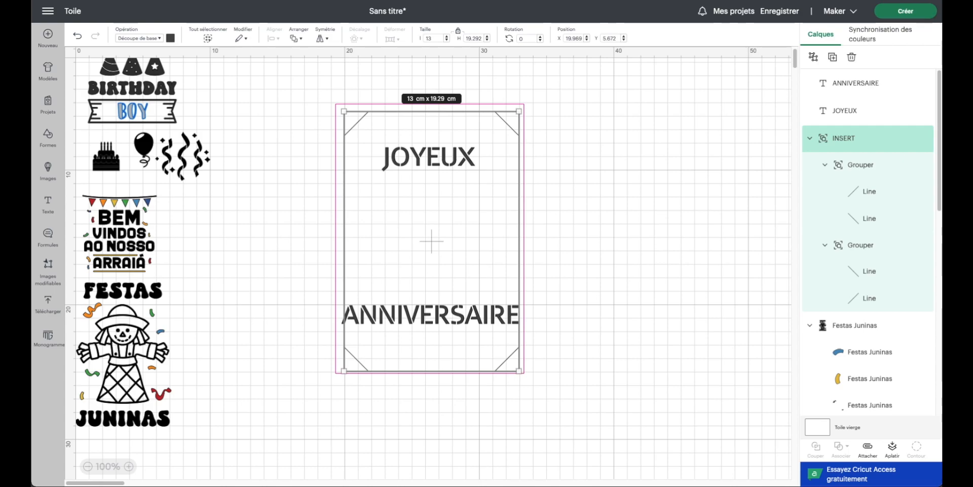
drag(505, 123, 502, 123)
Step: Centre the slits and both text lines on the card, and move ANNIVERSAIRE to just below JOYEUX
drag(321, 84, 628, 390)
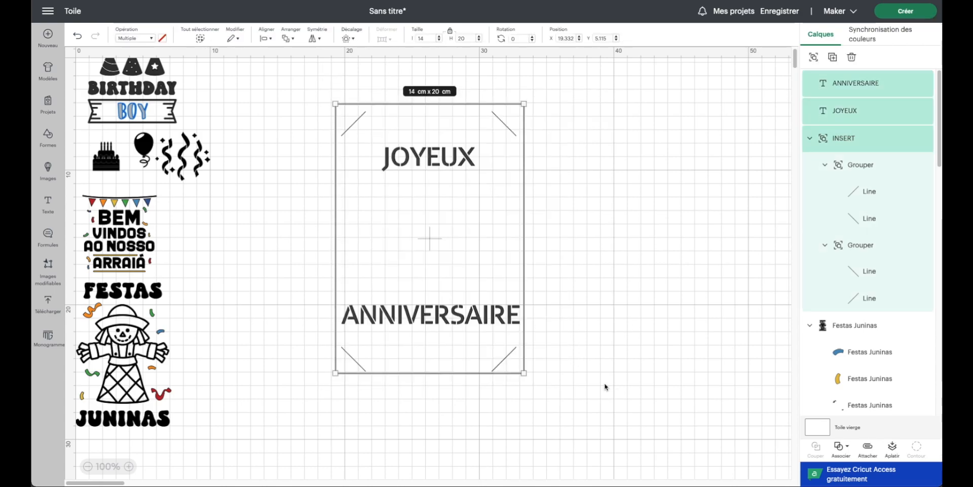
click(273, 40)
click(297, 170)
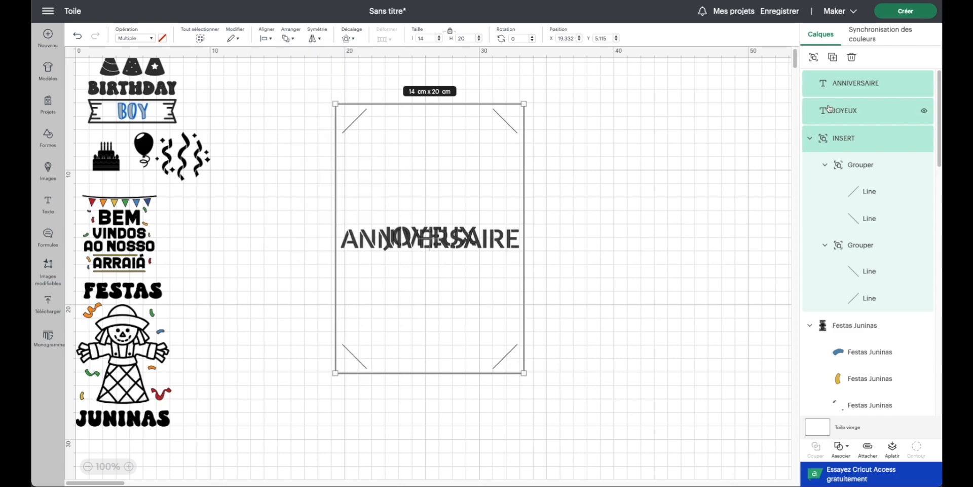
click(692, 174)
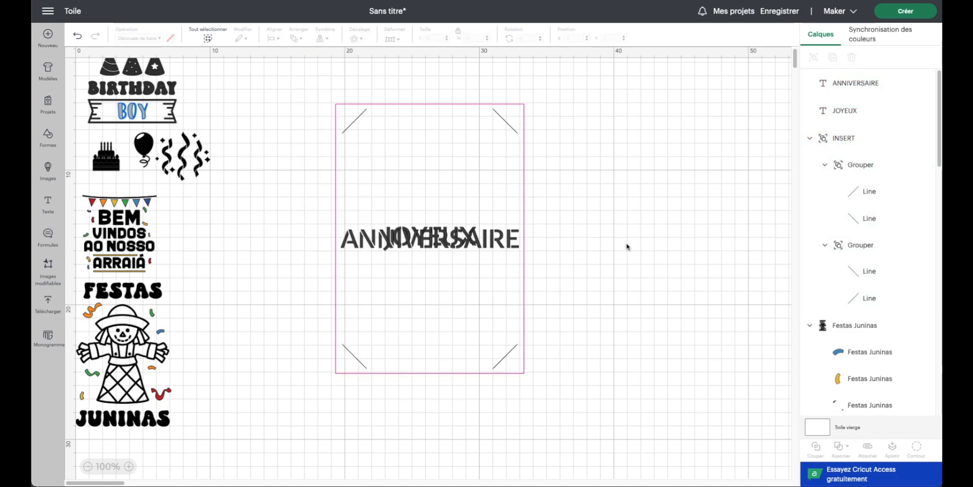
drag(478, 248, 481, 286)
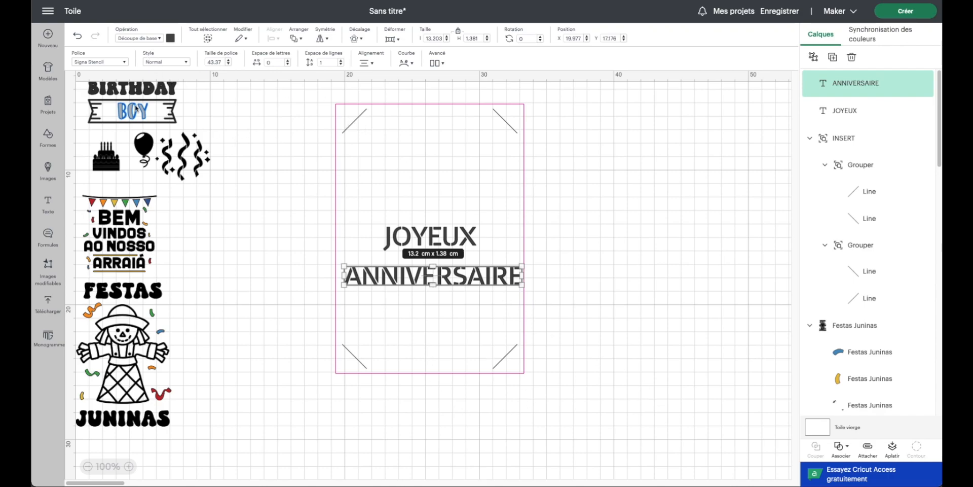
Step: Insert a square shape beside the card and set its width to 13 cm
click(48, 136)
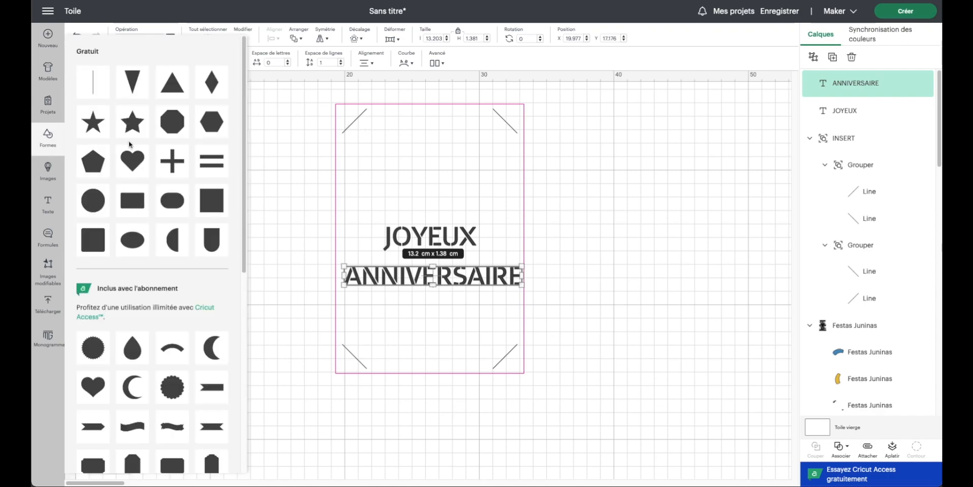
click(218, 201)
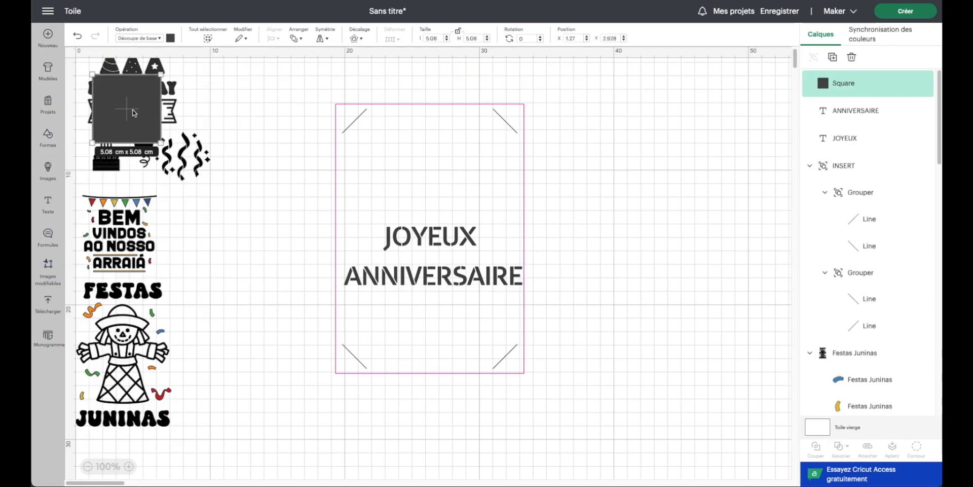
drag(132, 113, 277, 236)
click(432, 38)
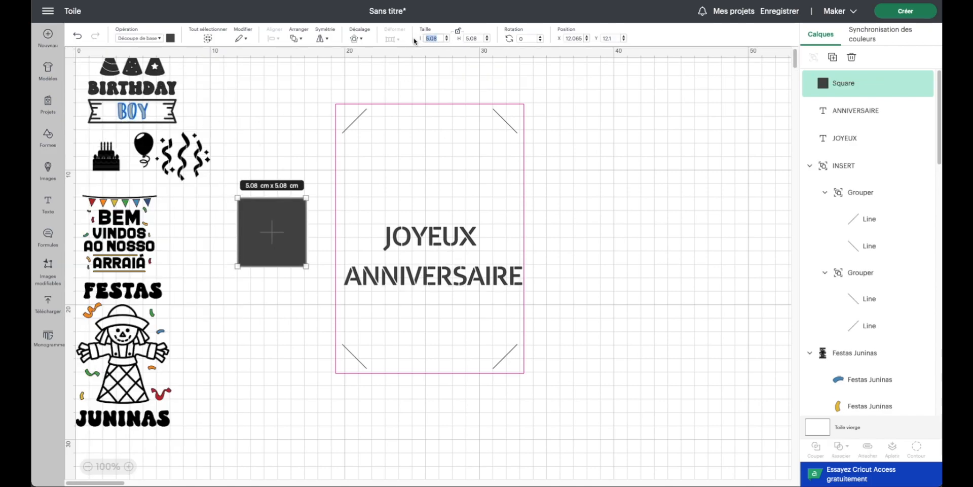
text(13)
key(Return)
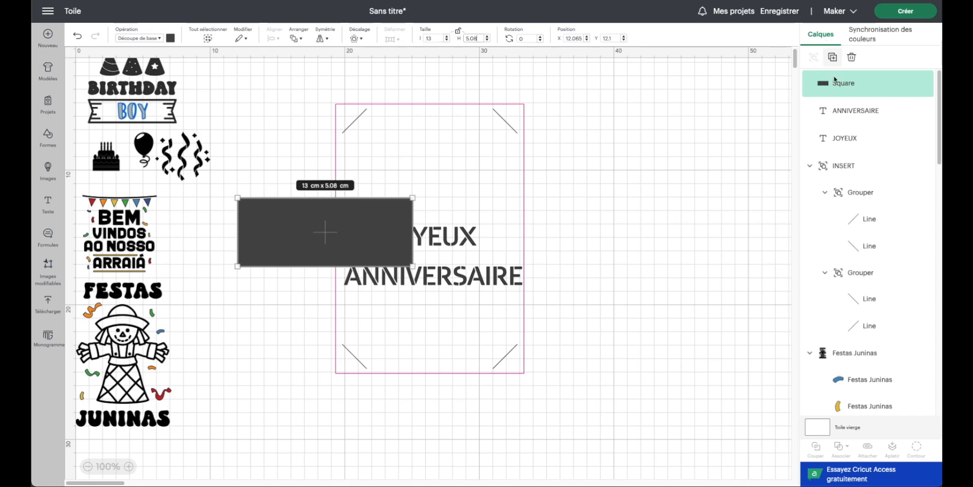
Step: Copy the INSERT slit group's height of 19.292 cm and apply it to the new rectangle
click(844, 175)
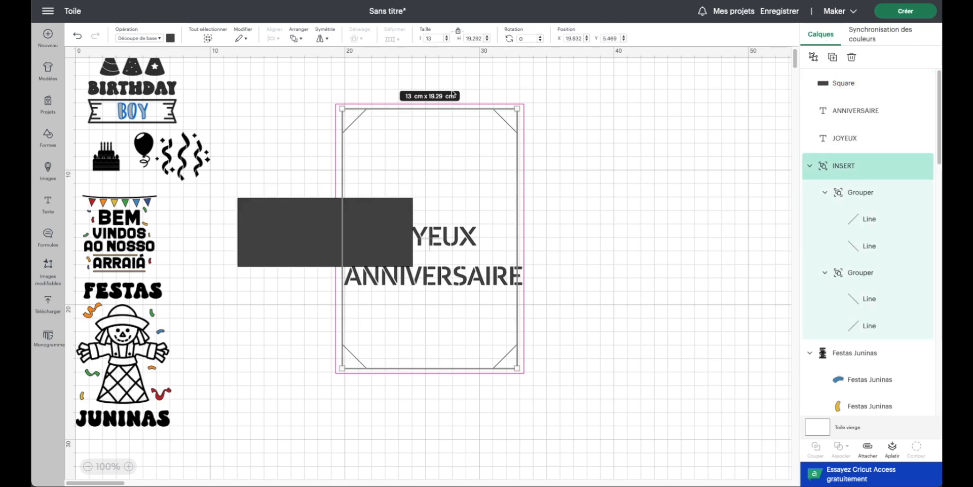
drag(466, 39, 489, 39)
double_click(481, 38)
key(ctrl+c)
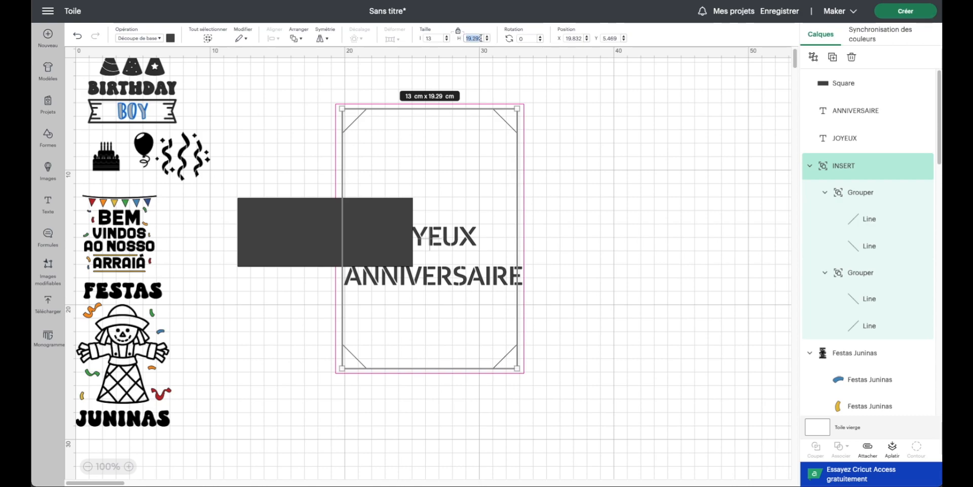
click(289, 227)
double_click(467, 38)
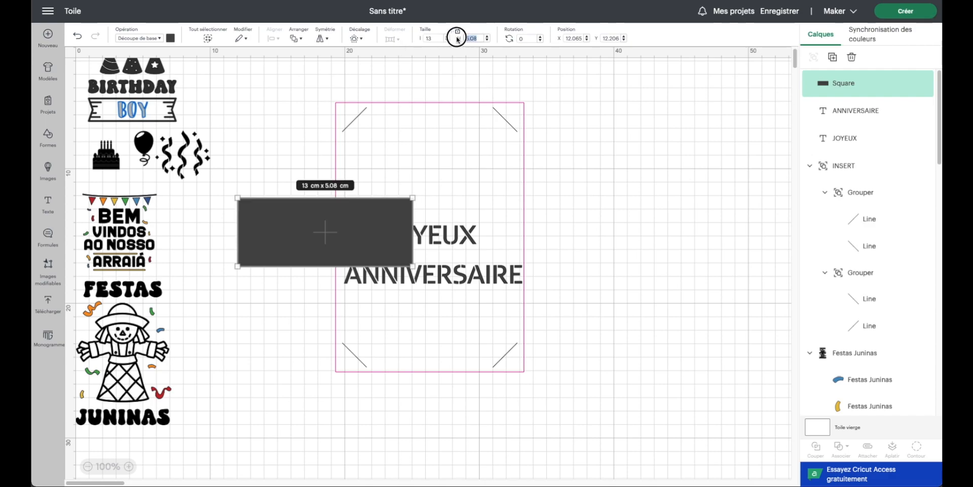
key(ctrl+v)
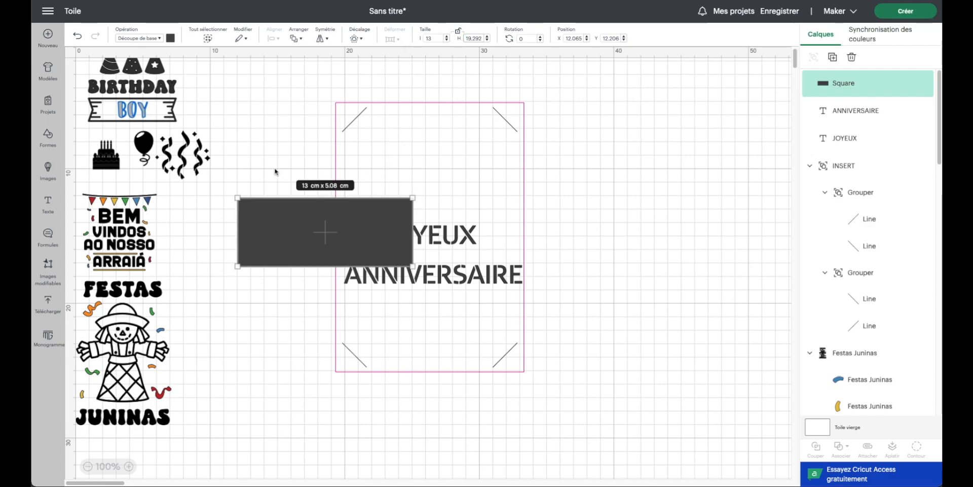
key(Return)
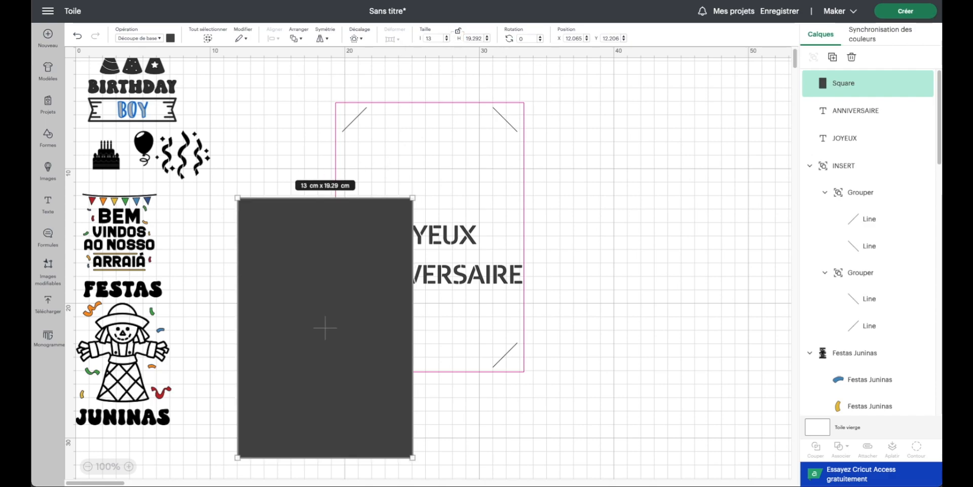
Step: Change the new rectangle's operation to Guide and place it over the corner slits inside the card
click(159, 41)
click(156, 278)
drag(296, 217, 400, 126)
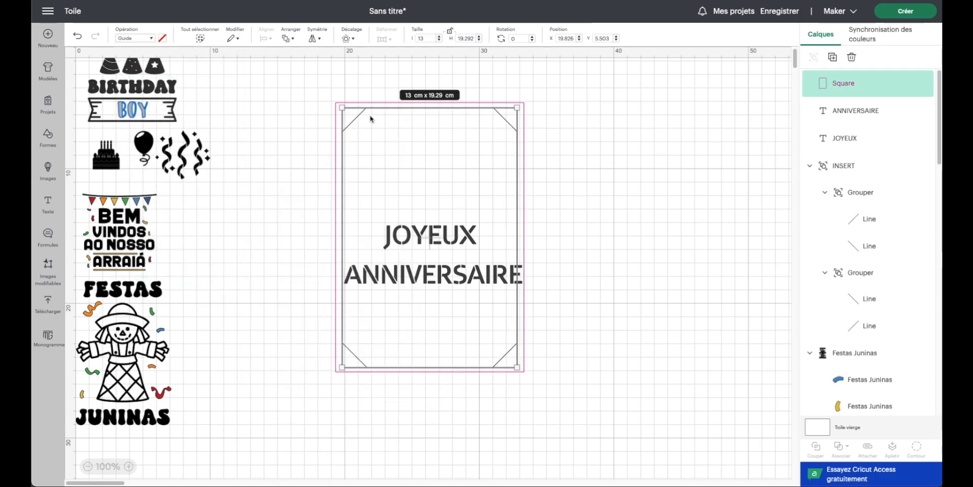
Step: Centre the inner guide rectangle and the slit group on the card outline
drag(322, 87, 359, 133)
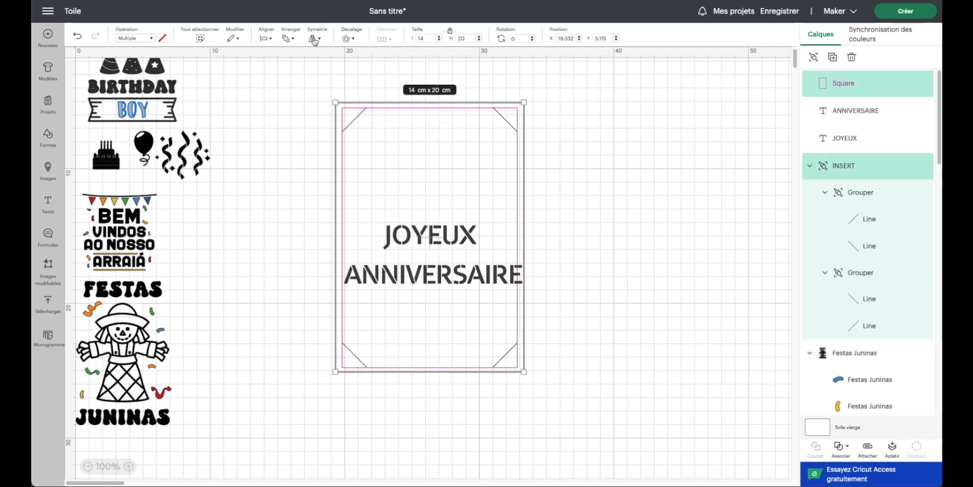
click(270, 39)
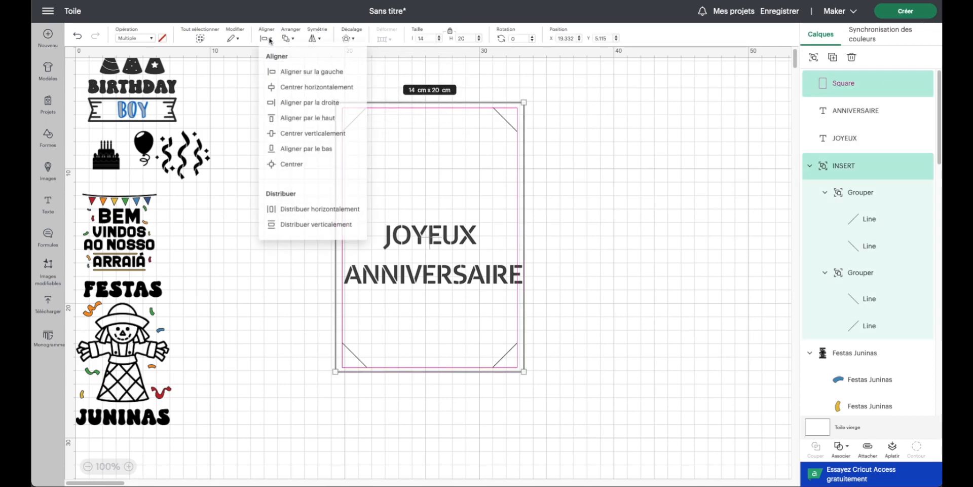
click(294, 161)
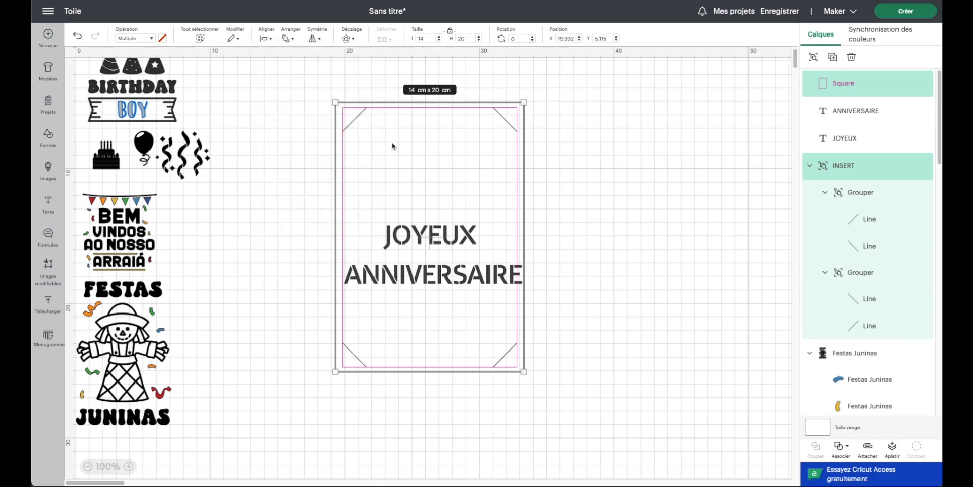
click(269, 152)
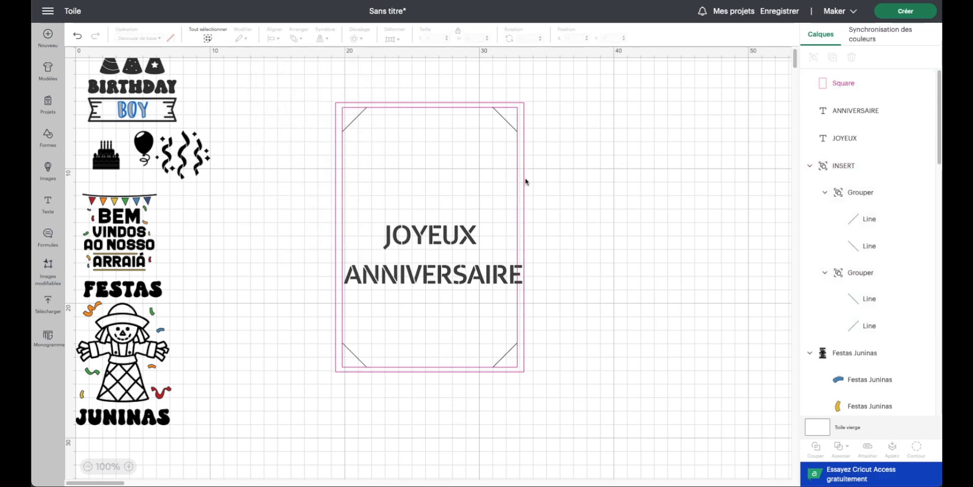
Step: Rename the inner guide rectangle's layer as Guide insert
click(852, 83)
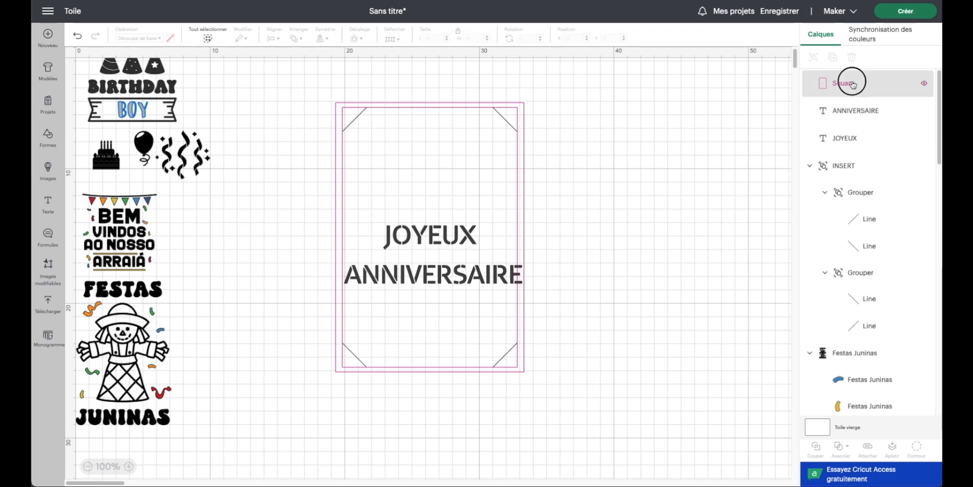
double_click(853, 83)
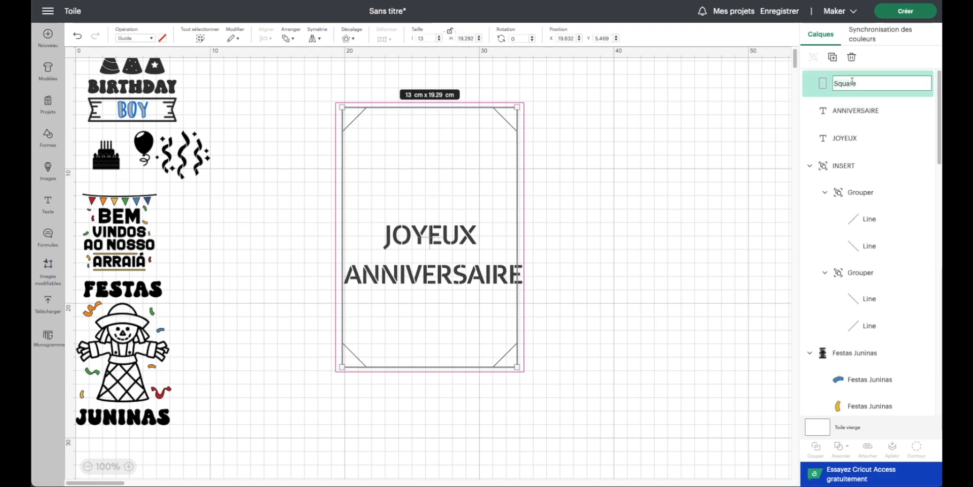
text(Guide insert)
key(Return)
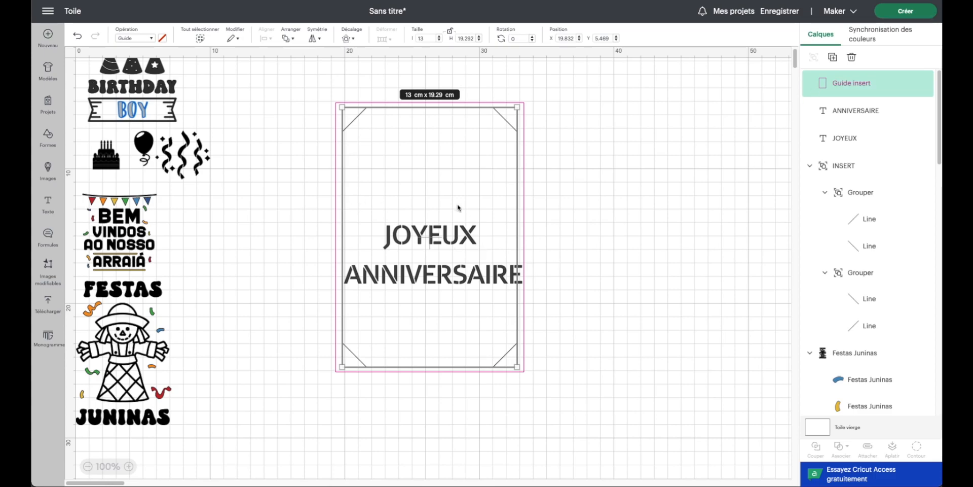
Step: Group the Guide insert rectangle with the slits and the card outline, and collapse the new group's layers
click(633, 122)
drag(309, 76, 368, 140)
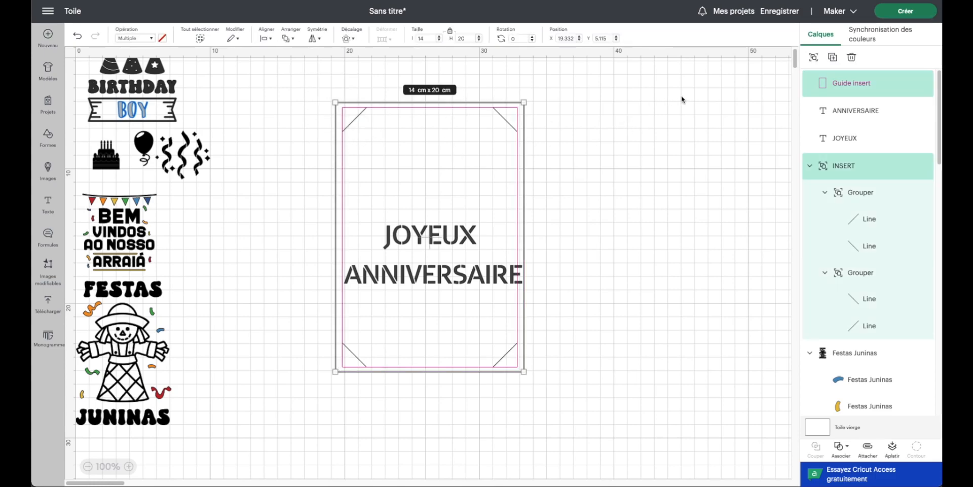
click(813, 57)
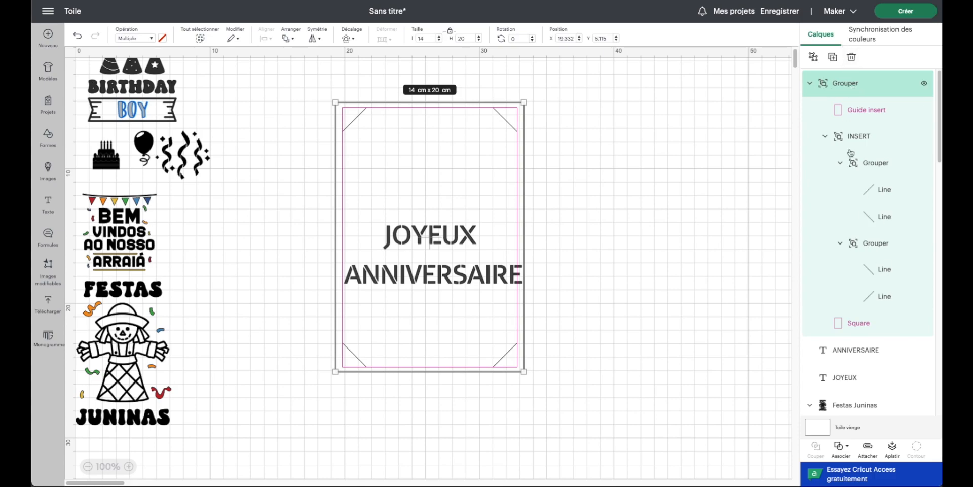
click(809, 85)
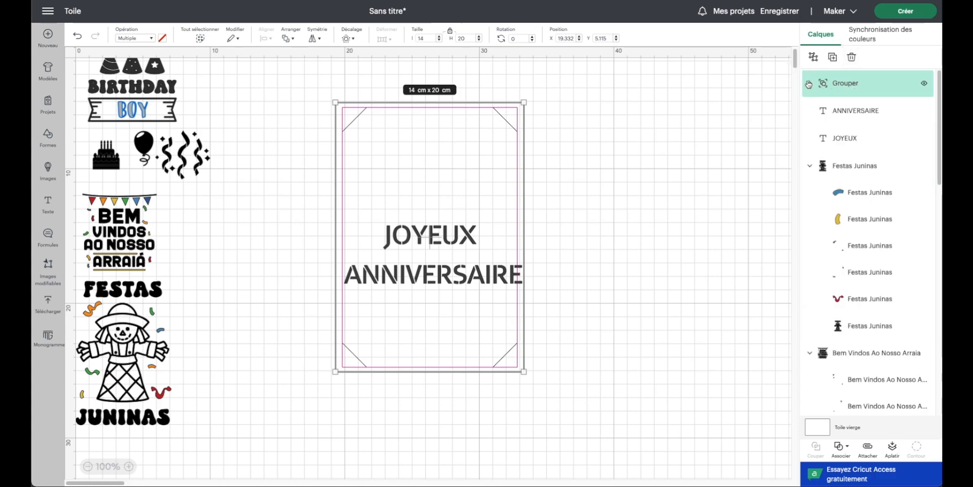
Step: Scale the JOYEUX and ANNIVERSAIRE texts together to a width of 12.5 cm
click(584, 198)
click(856, 111)
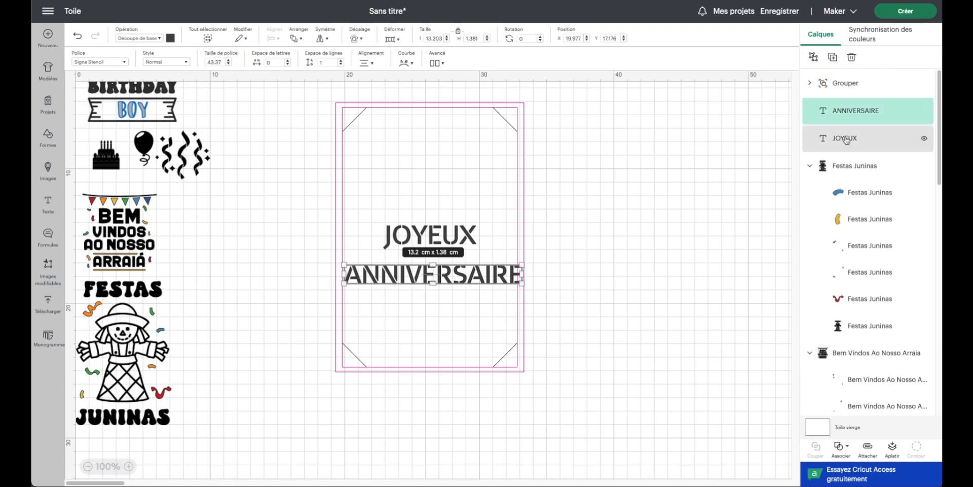
click(845, 137)
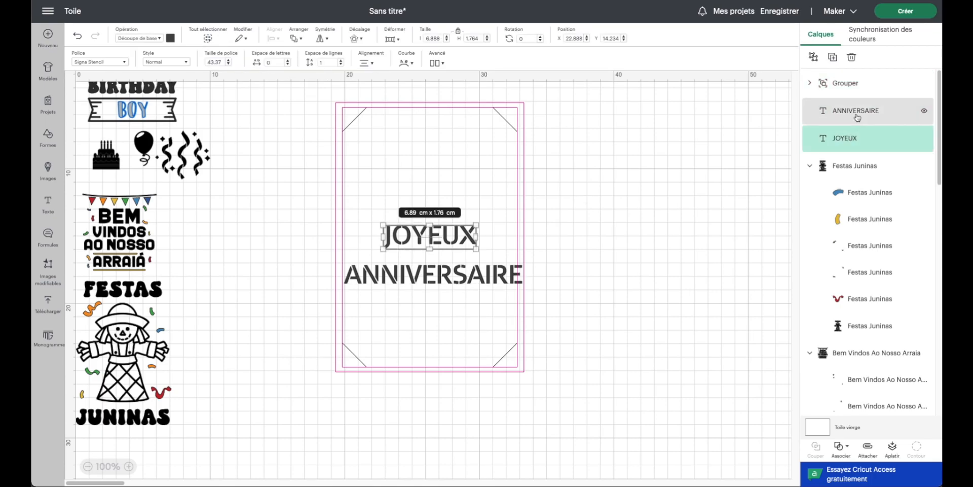
shift+click(857, 117)
drag(522, 284, 465, 256)
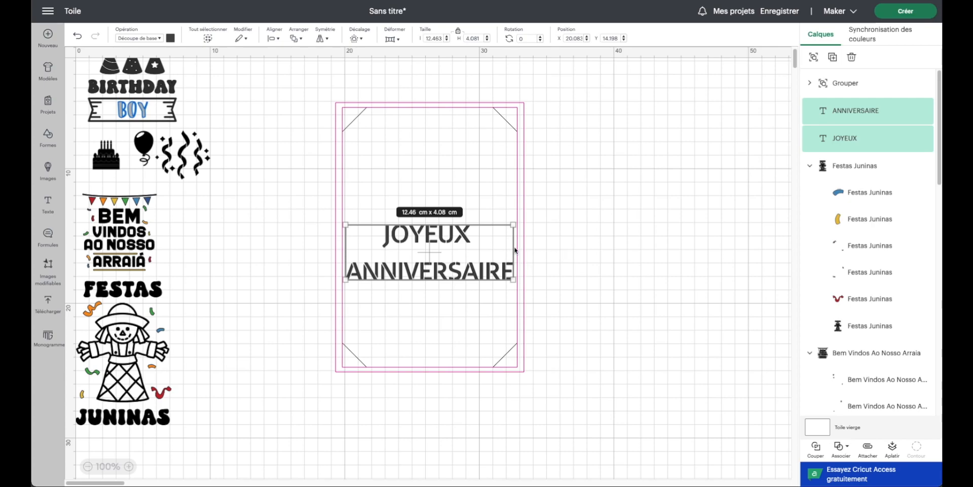
double_click(441, 36)
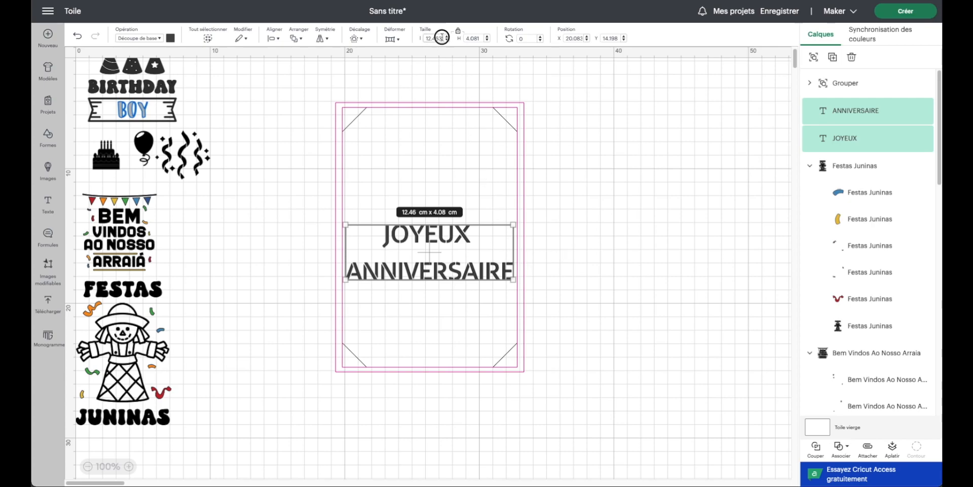
click(436, 38)
double_click(435, 38)
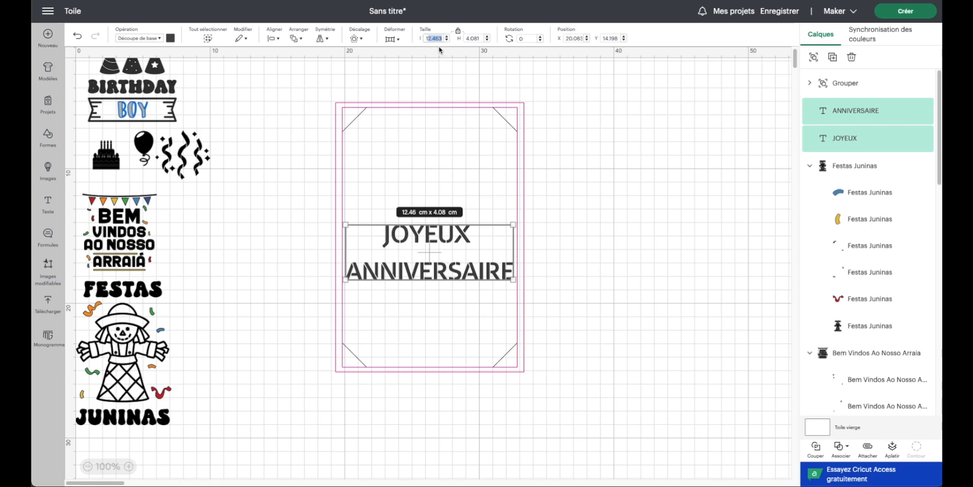
text(12.5)
key(Return)
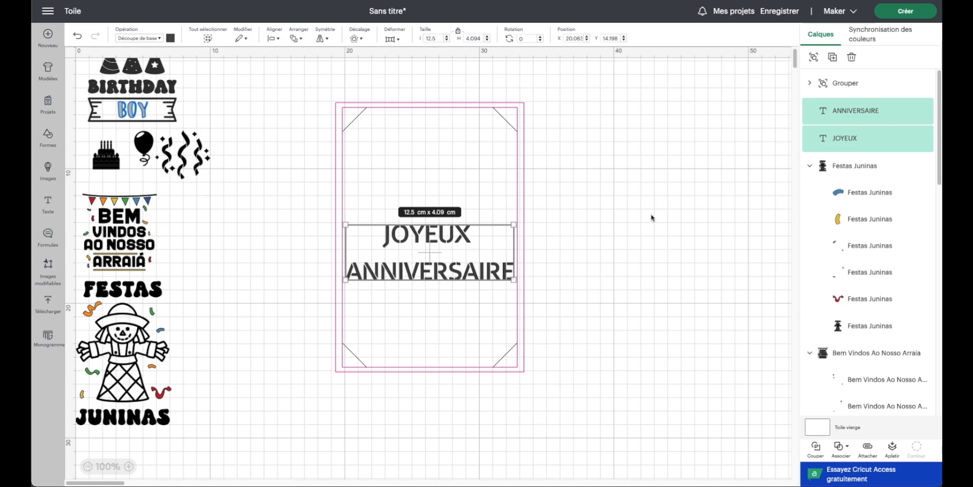
Step: Send the grouped card outline with its slits and guide to the very back
click(599, 228)
click(410, 276)
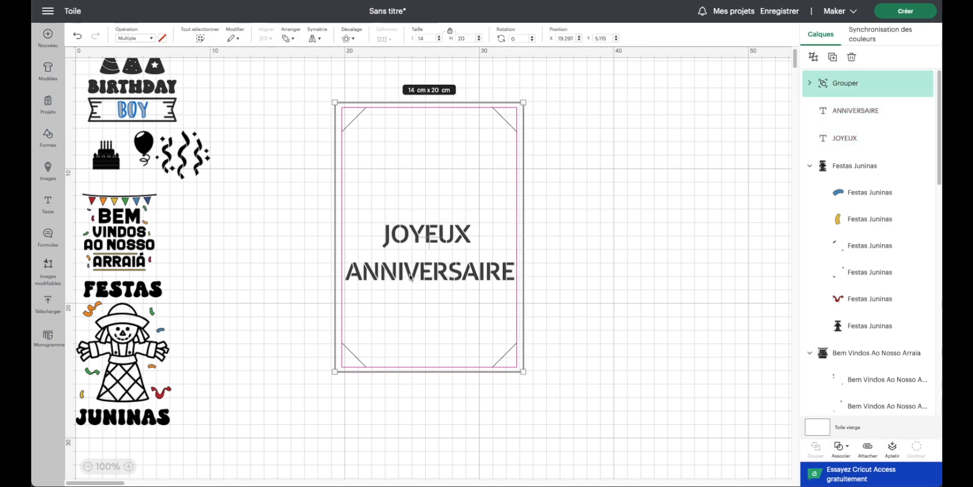
click(287, 38)
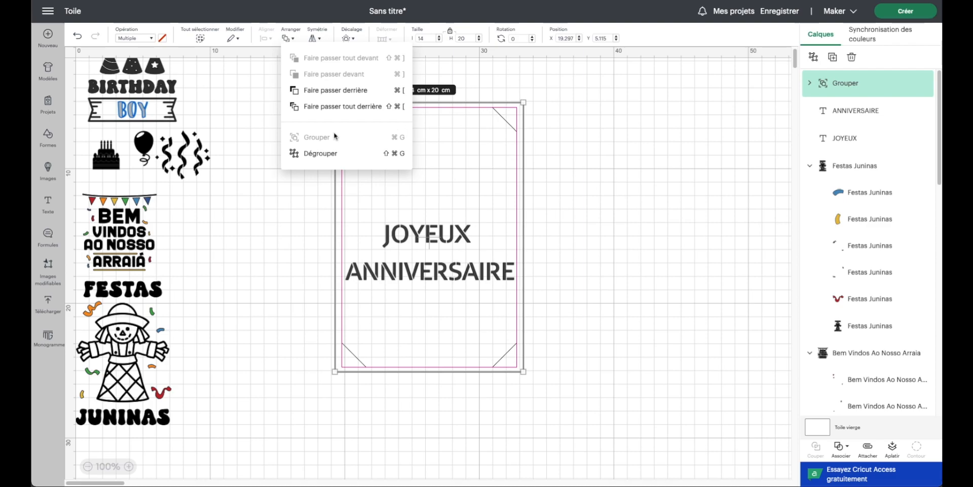
click(315, 106)
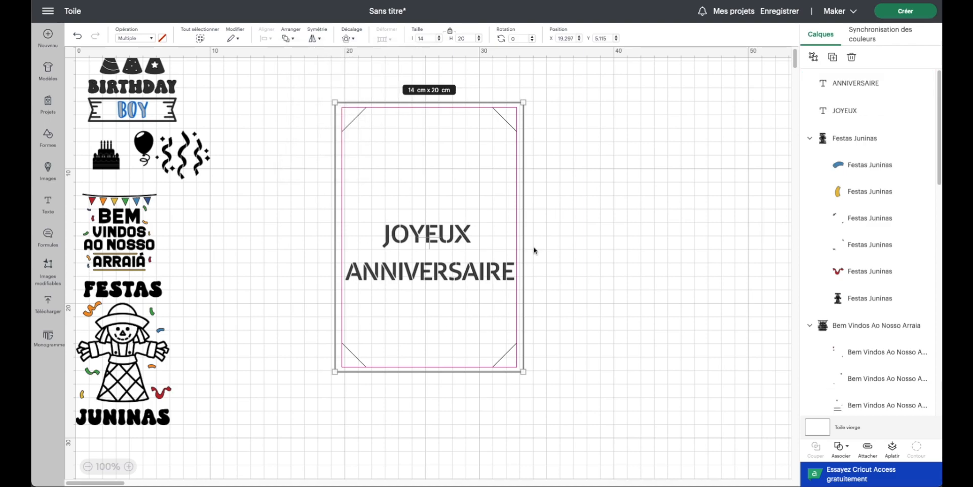
Step: Move ANNIVERSAIRE down to just above the card's lower slits and JOYEUX up towards its upper slits
click(402, 278)
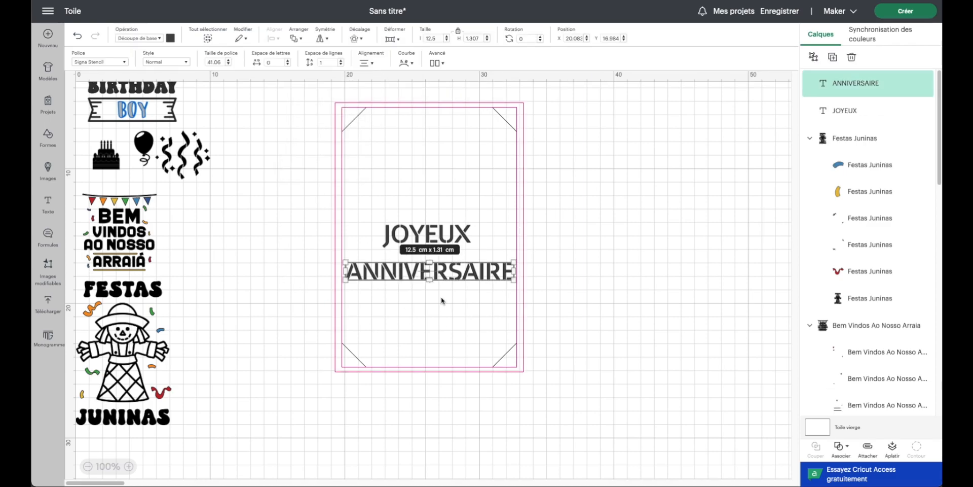
drag(459, 275, 460, 325)
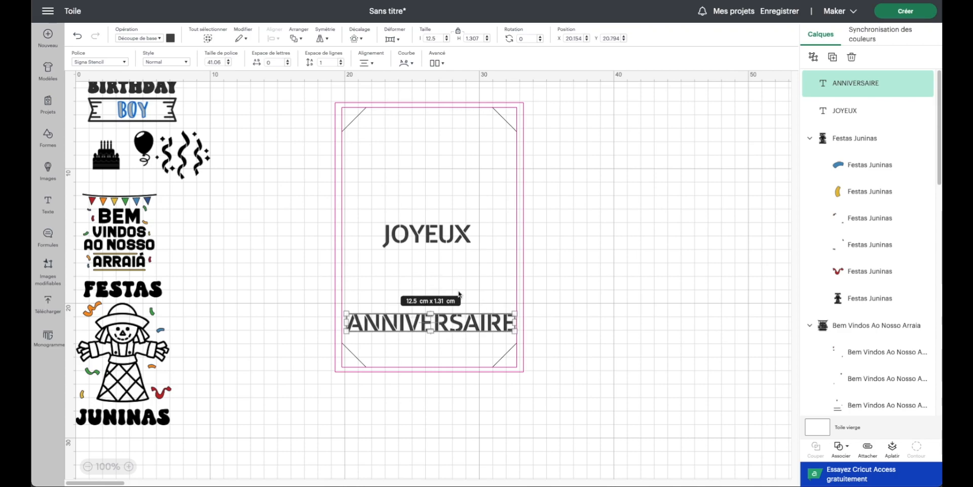
click(435, 240)
drag(435, 240, 440, 165)
click(562, 279)
Step: Centre both texts horizontally on the card outline
scroll(307, 107, down, 1)
drag(306, 94, 506, 399)
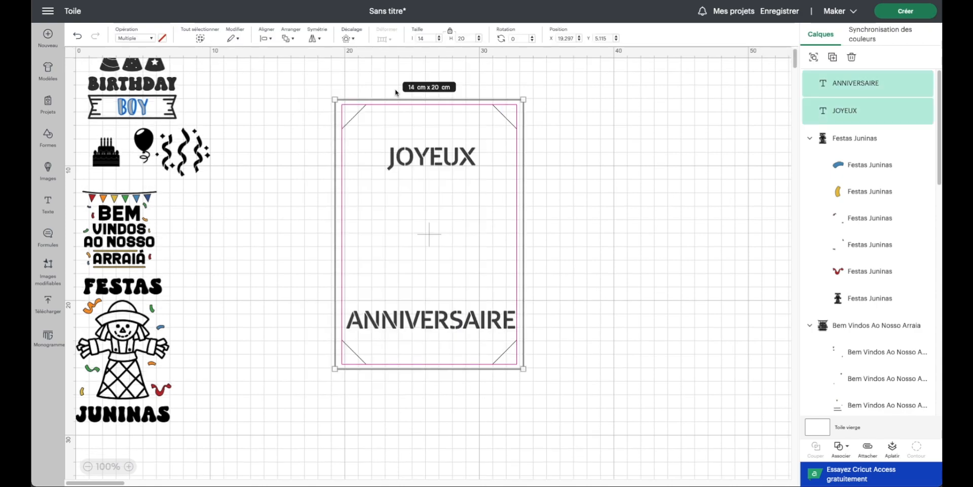
click(270, 40)
click(311, 90)
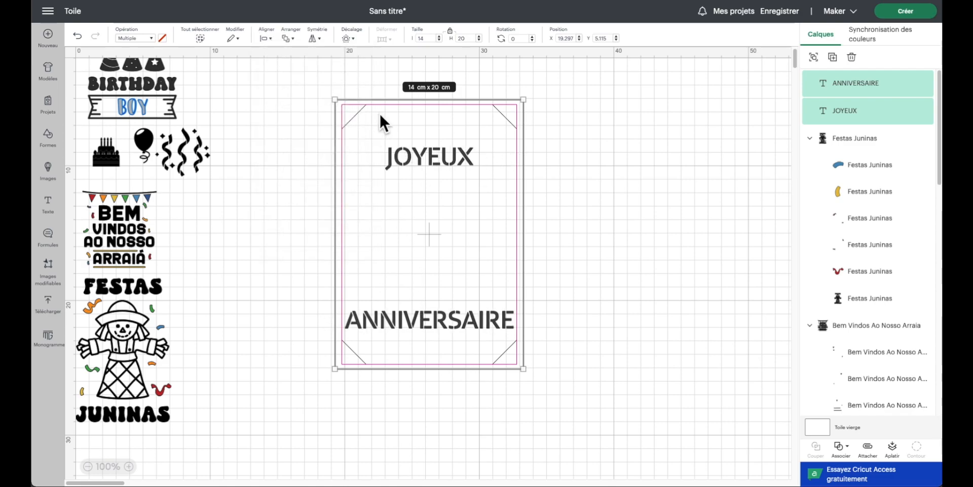
click(241, 164)
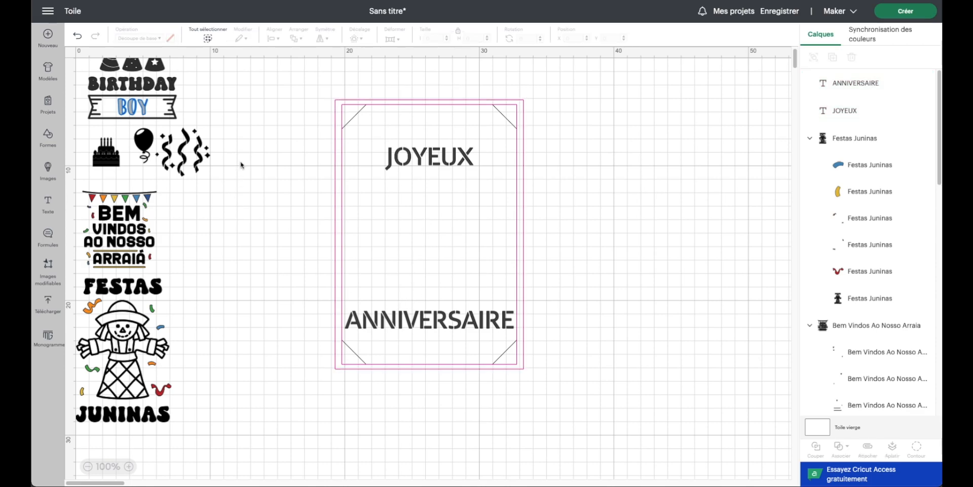
Step: Group the ANNIVERSAIRE and JOYEUX layers and rename the group as texte
click(857, 83)
shift+click(858, 112)
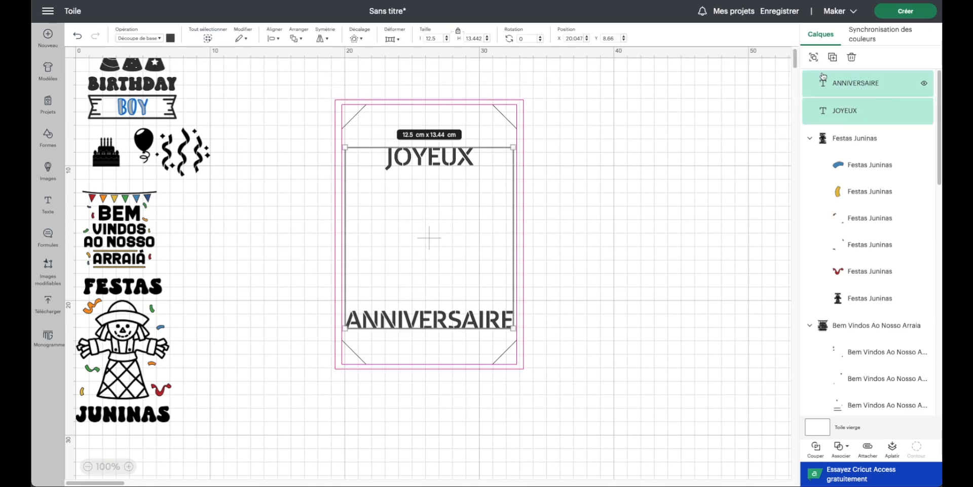
click(813, 57)
double_click(844, 84)
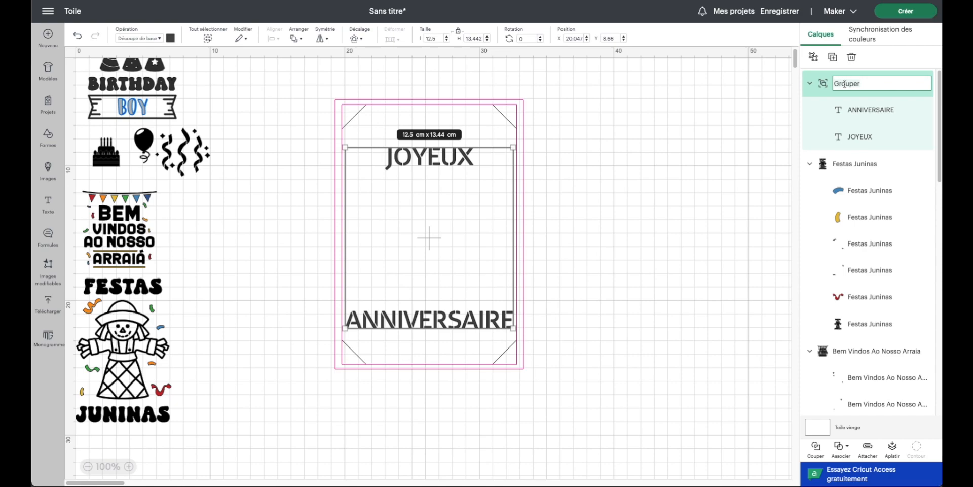
text(texte)
key(Return)
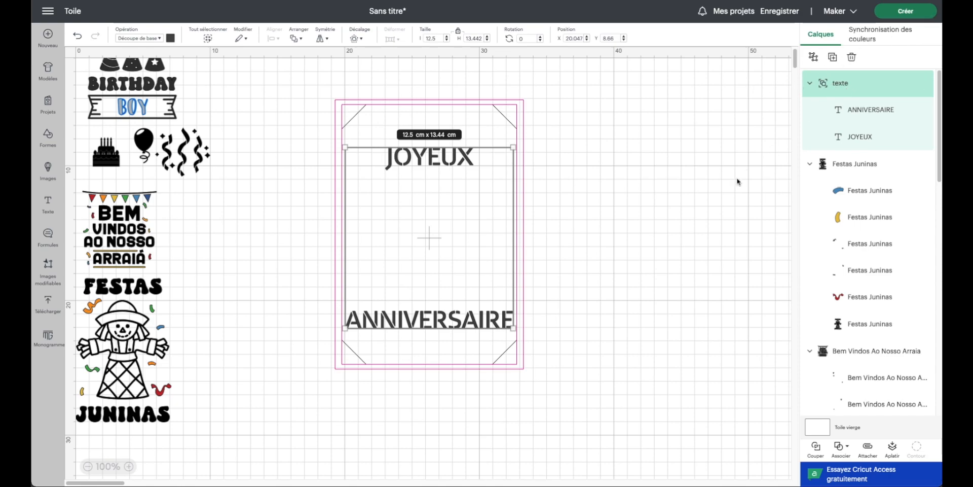
Step: Place the birthday cake image between the two words on the card and enlarge it to about 6.7 x 7.3 cm
click(250, 263)
scroll(249, 263, up, 1)
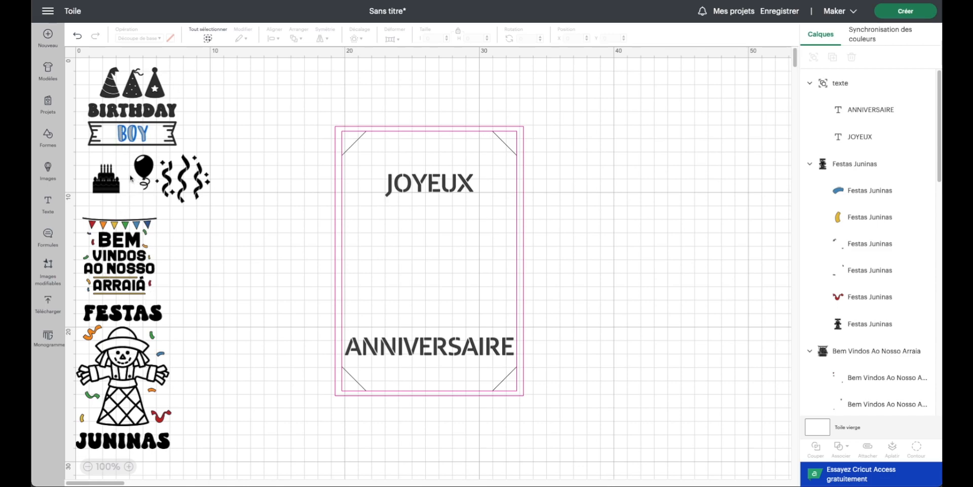
click(107, 179)
drag(108, 178, 492, 318)
drag(460, 293, 447, 282)
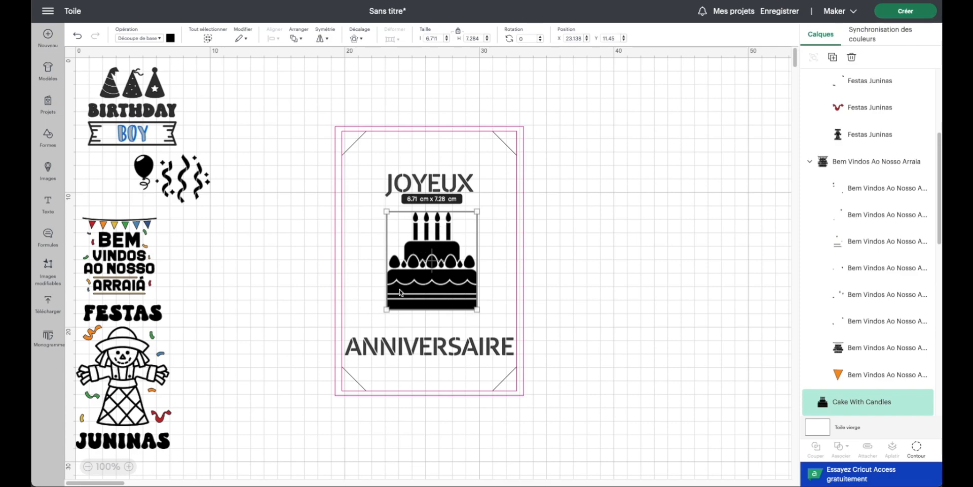
Step: Bring the Cake With Candles layer to the very front and enlarge the cake slightly to about 6.8 x 7.4 cm
scroll(409, 292, right, 1)
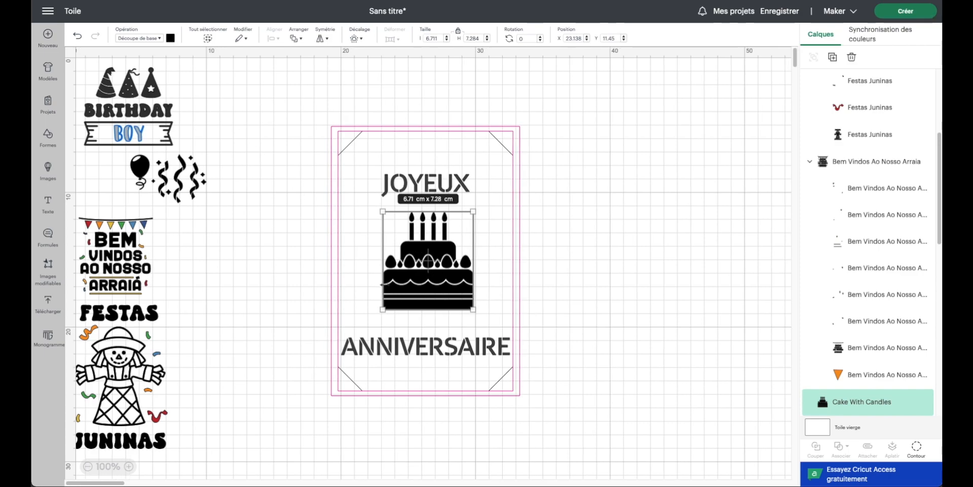
scroll(398, 285, left, 1)
click(348, 286)
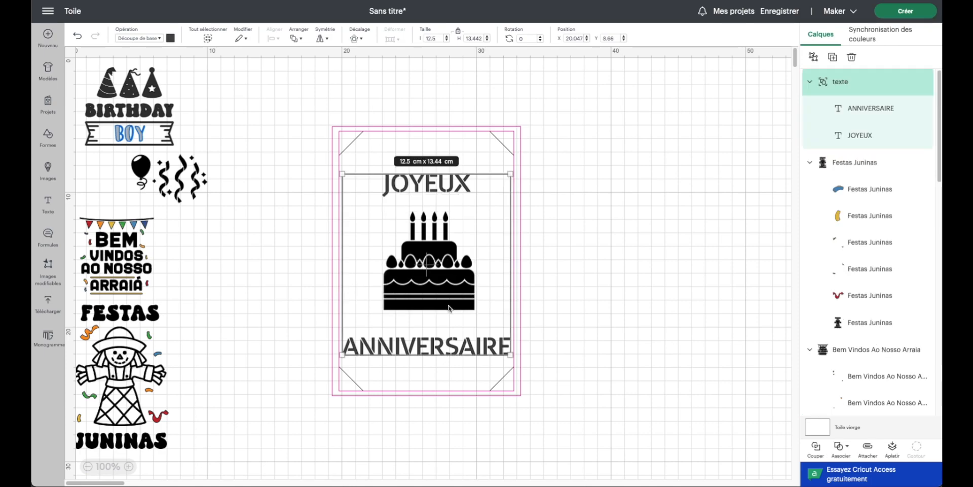
scroll(861, 345, down, 10)
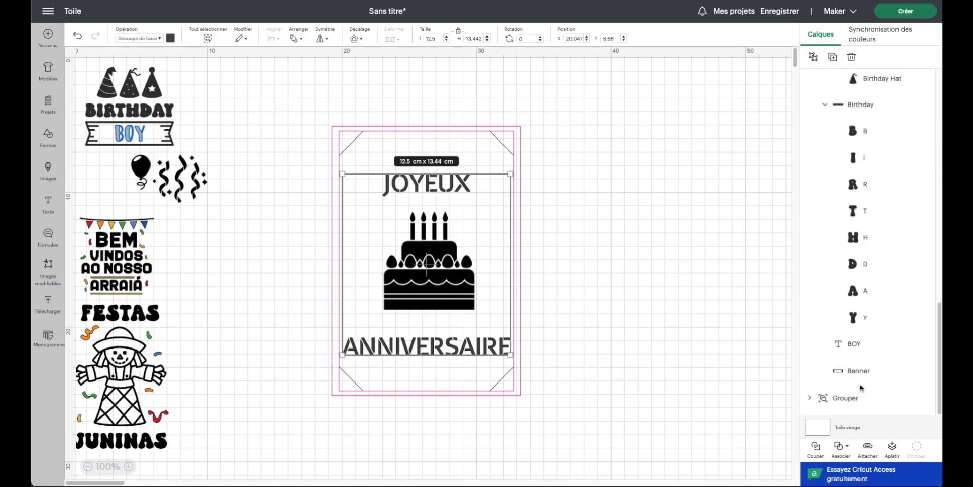
scroll(857, 305, up, 6)
click(862, 221)
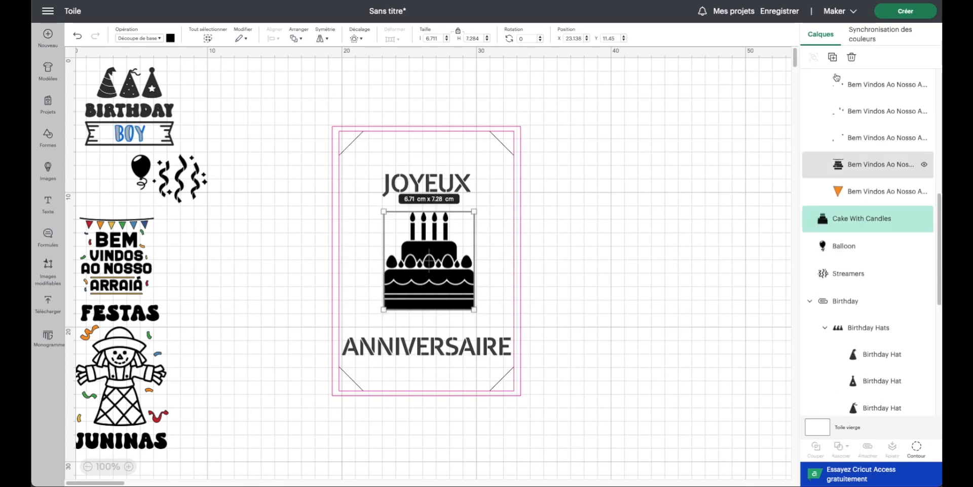
click(297, 38)
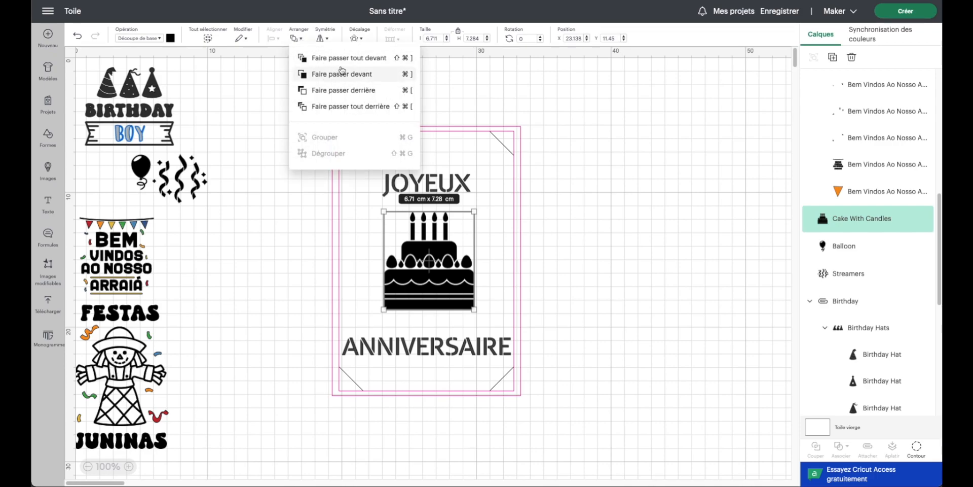
click(336, 57)
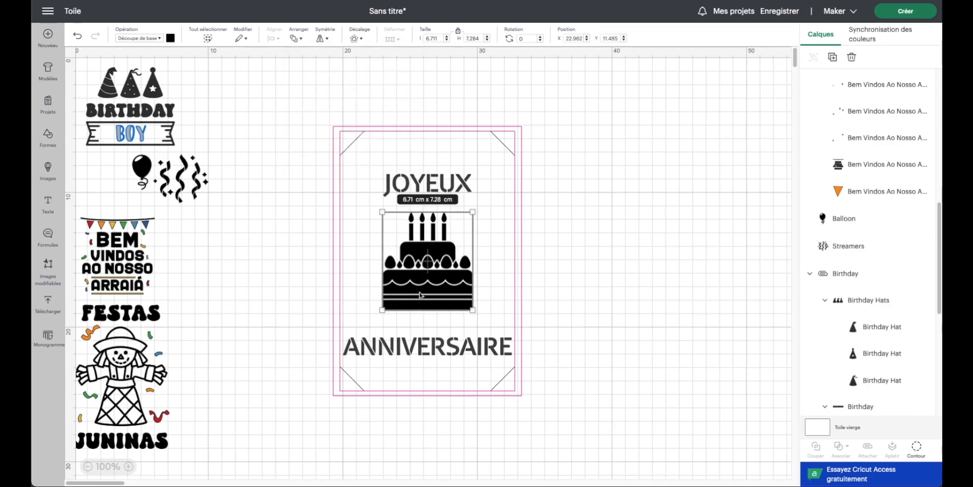
drag(381, 309, 380, 310)
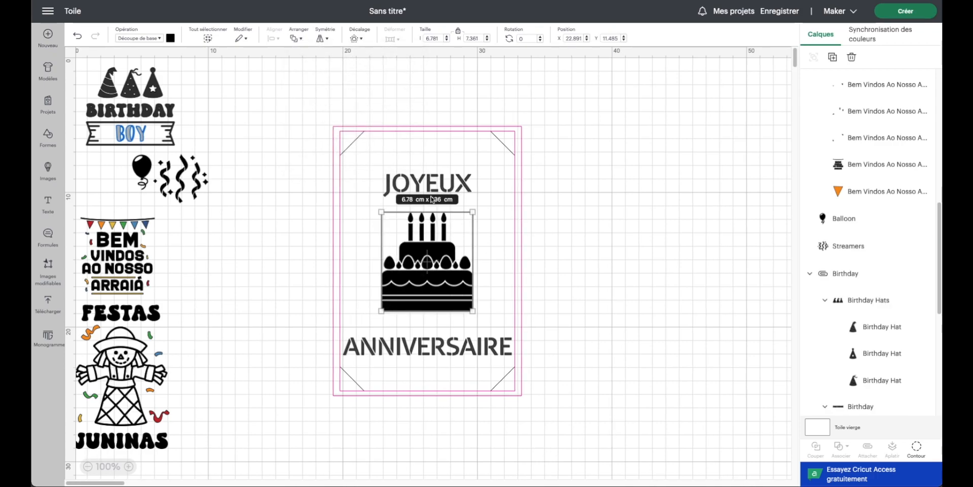
Step: Centre the cake and the texte group on each other in both directions
scroll(876, 123, up, 1)
scroll(874, 123, up, 5)
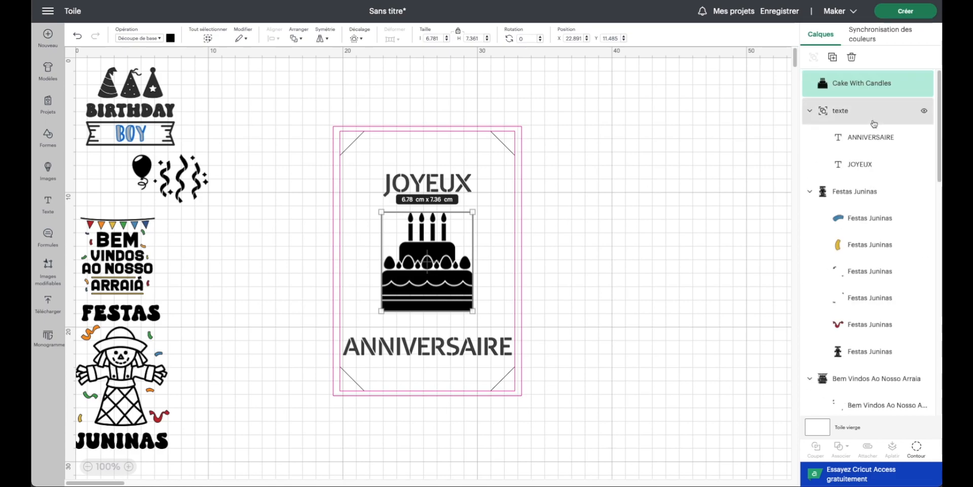
shift+click(874, 124)
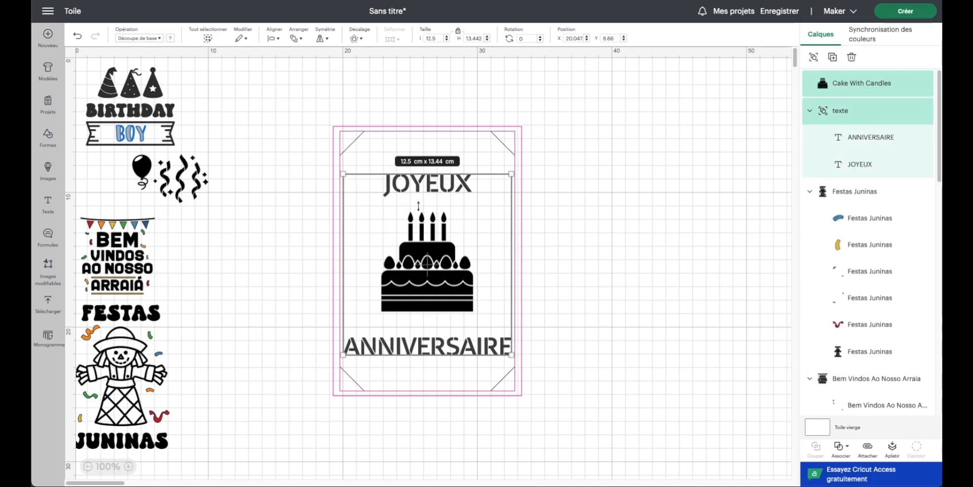
click(275, 38)
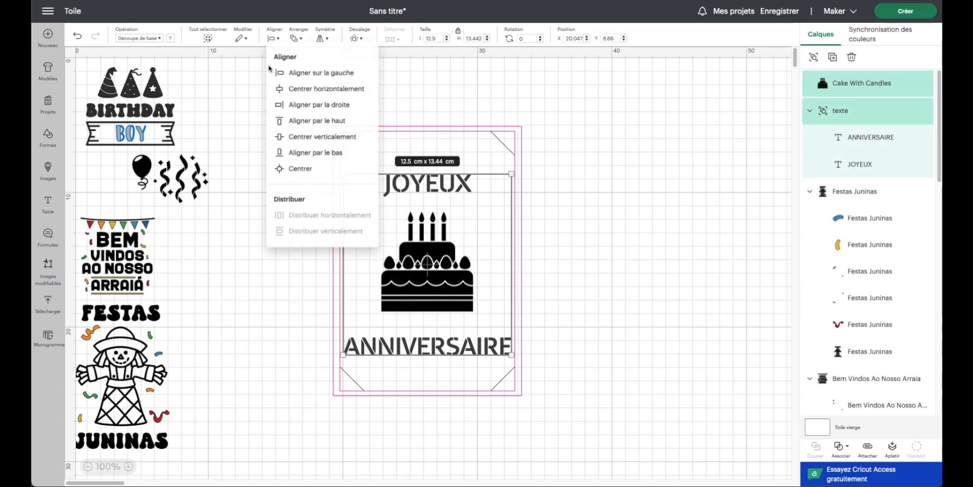
click(276, 169)
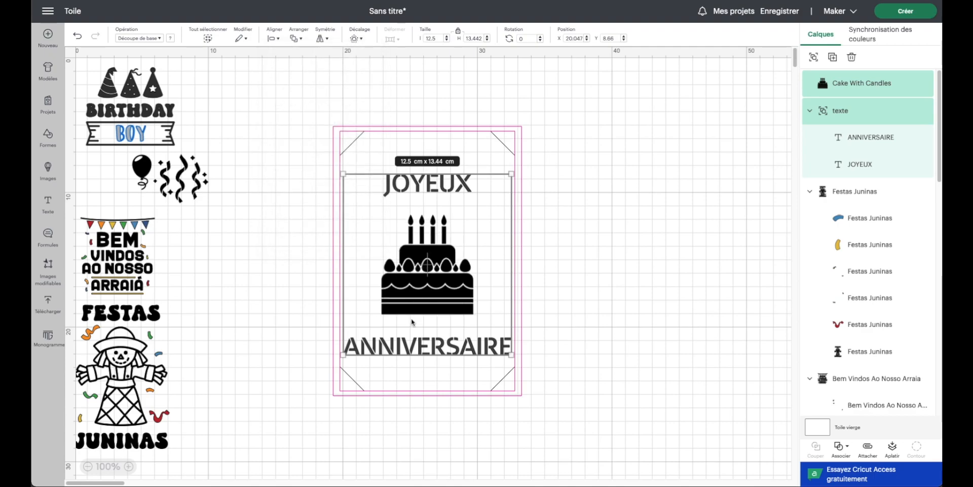
click(594, 295)
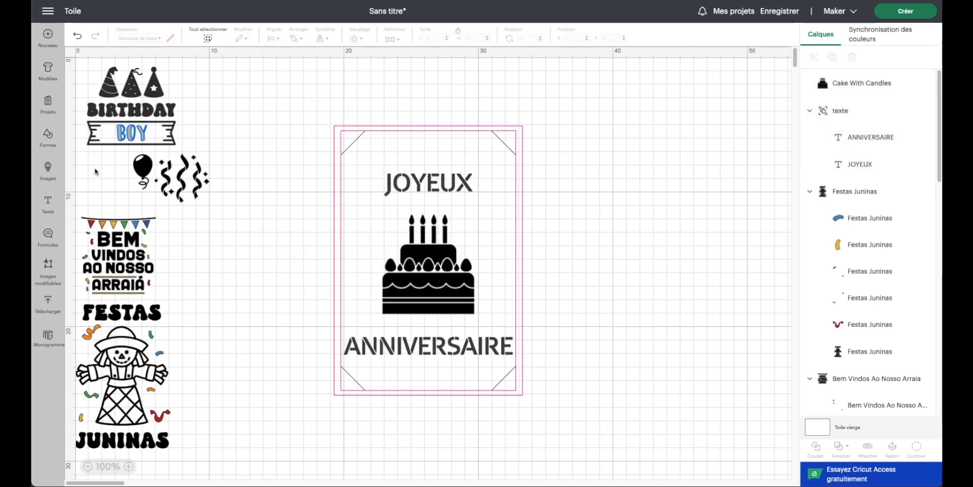
Step: Move the Bem Vindos Ao Nosso Arraia design beside the card and enlarge it to about 11.8 x 12.1 cm
drag(105, 226, 262, 194)
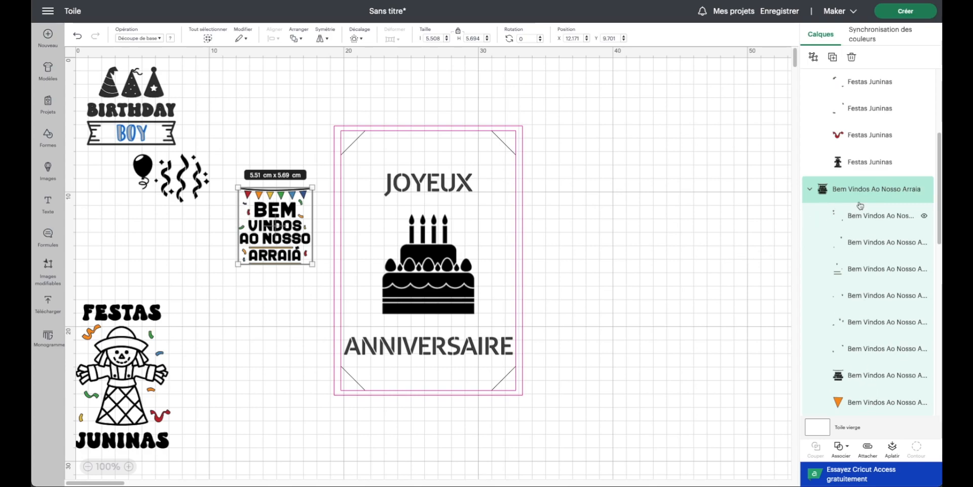
drag(234, 263, 153, 351)
drag(245, 241, 275, 261)
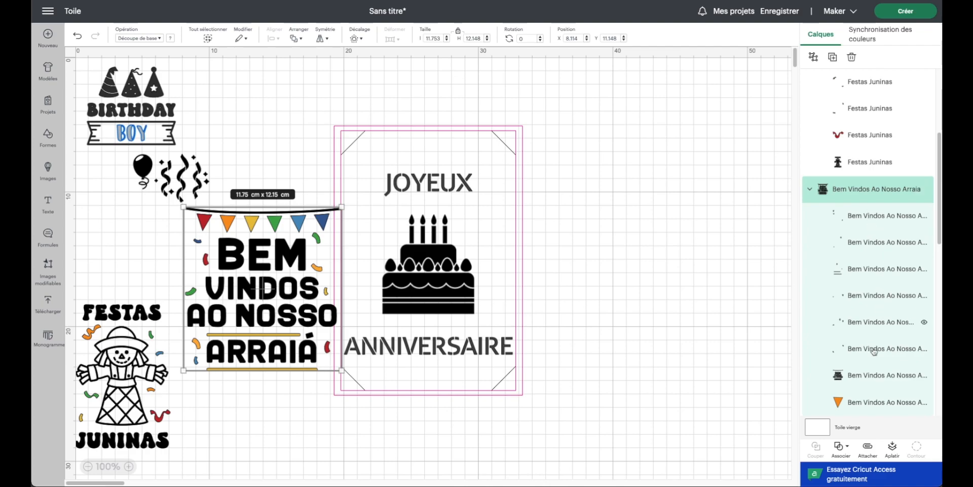
Step: Hide every letter contour of the black Bem Vindos Ao Nosso Arraia layer, keeping only the curved bunting string
scroll(868, 375, up, 1)
click(867, 397)
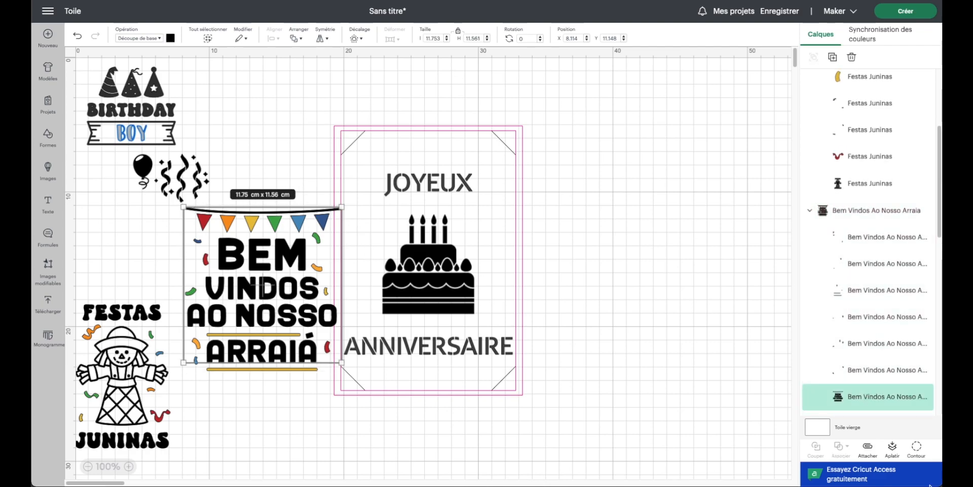
click(917, 448)
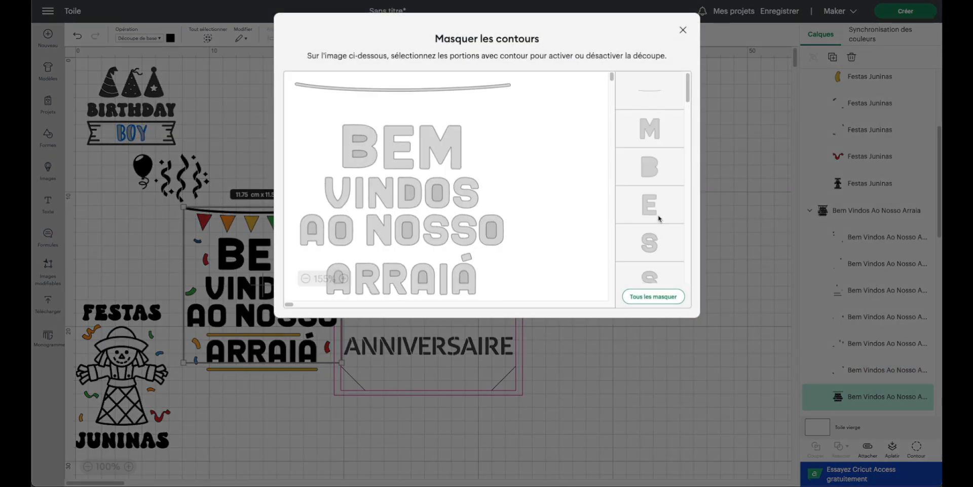
click(653, 296)
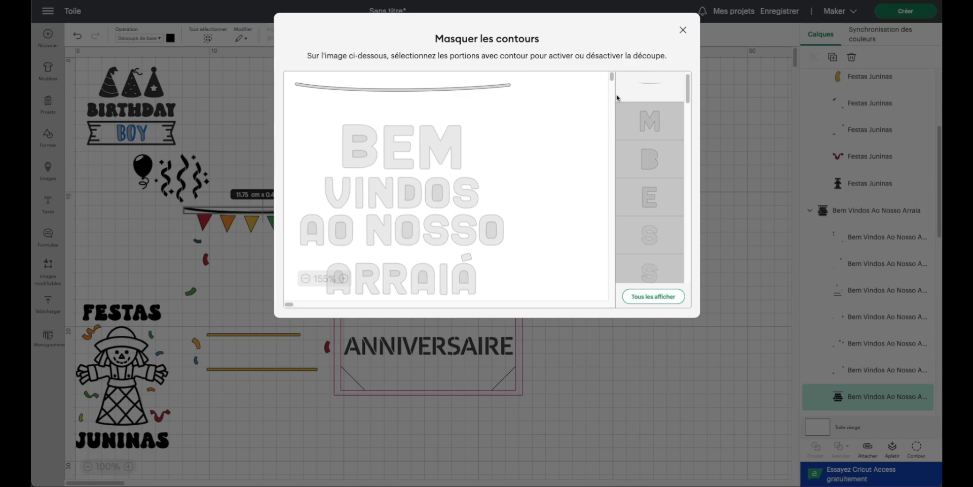
click(683, 29)
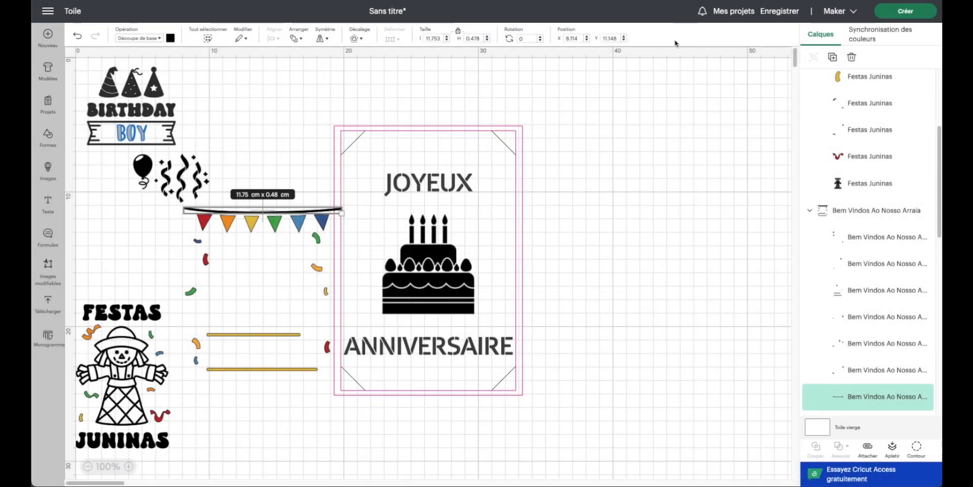
Step: Hide the confetti contours in the red and light-blue Bem Vindos Ao Nosso Arraia layers, keeping only their pennants
click(892, 236)
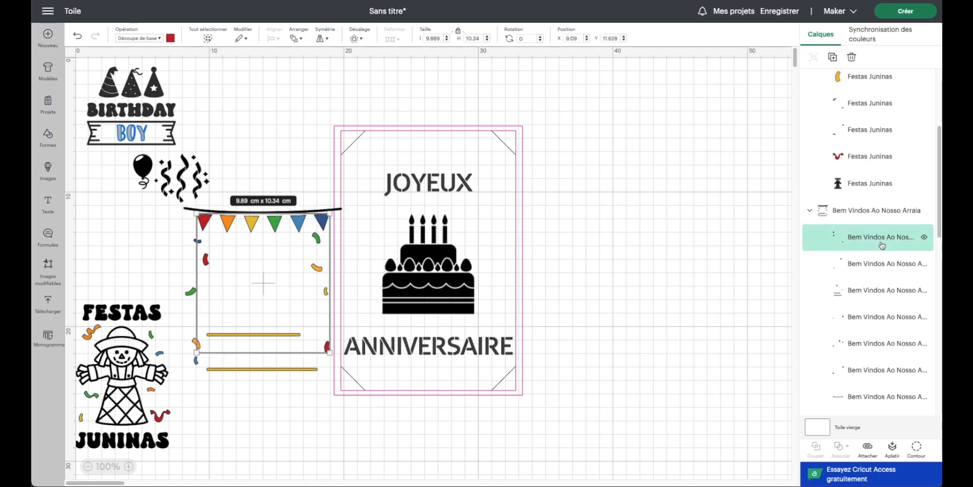
click(918, 451)
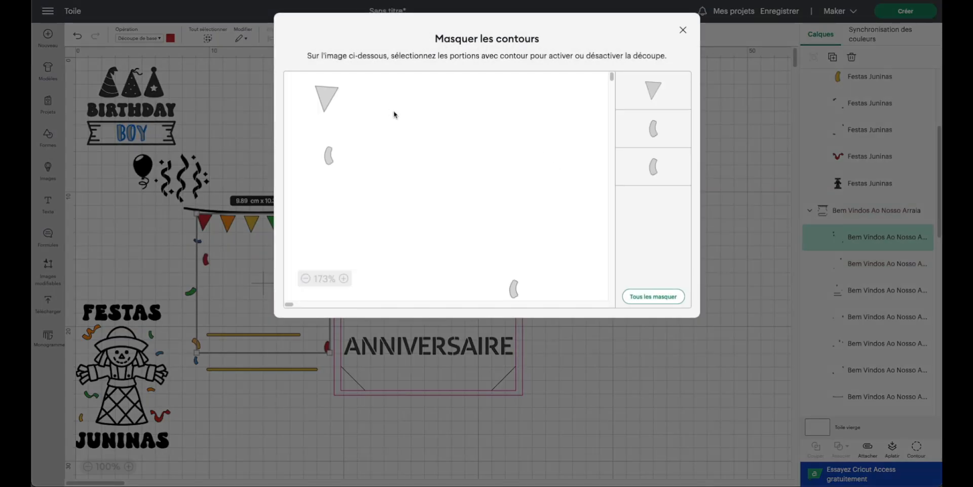
click(651, 297)
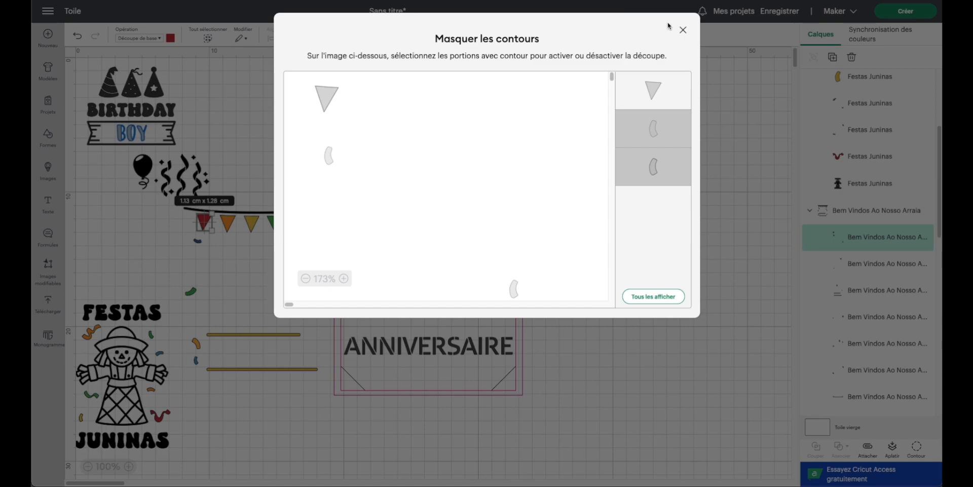
click(683, 31)
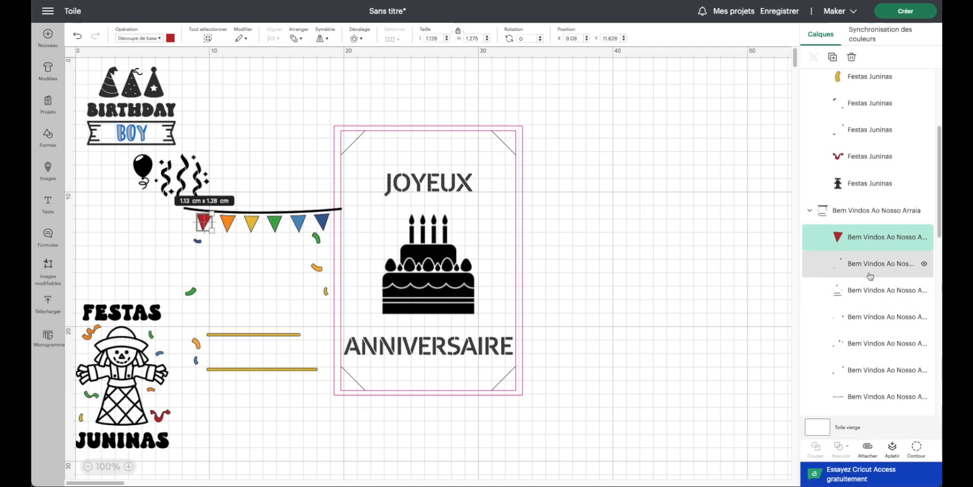
click(869, 268)
click(917, 447)
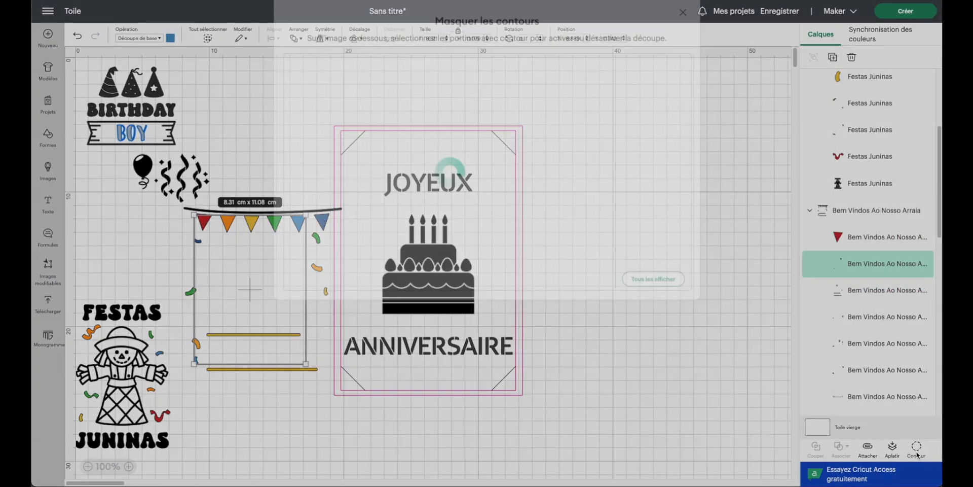
key(Escape)
Step: Hide the two bars and the confetti contour in the yellow layer, keeping only its pennant
click(869, 289)
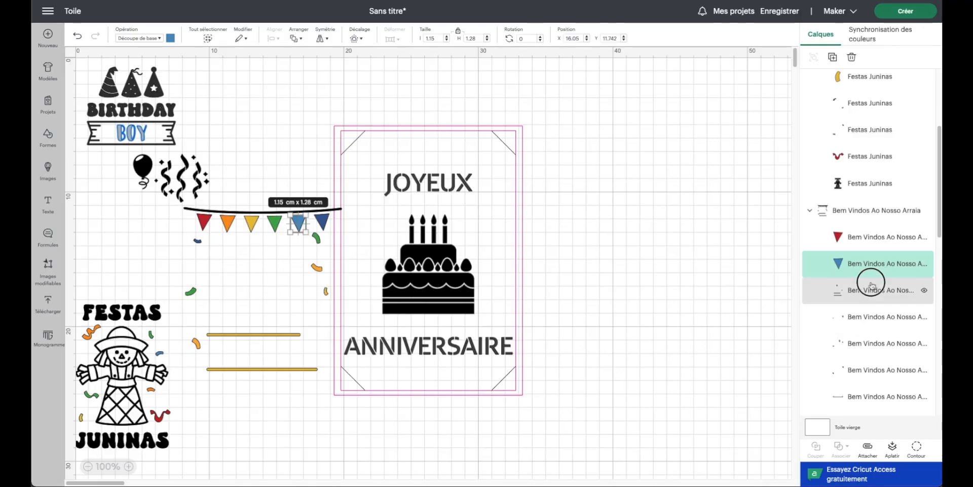
click(917, 447)
click(653, 90)
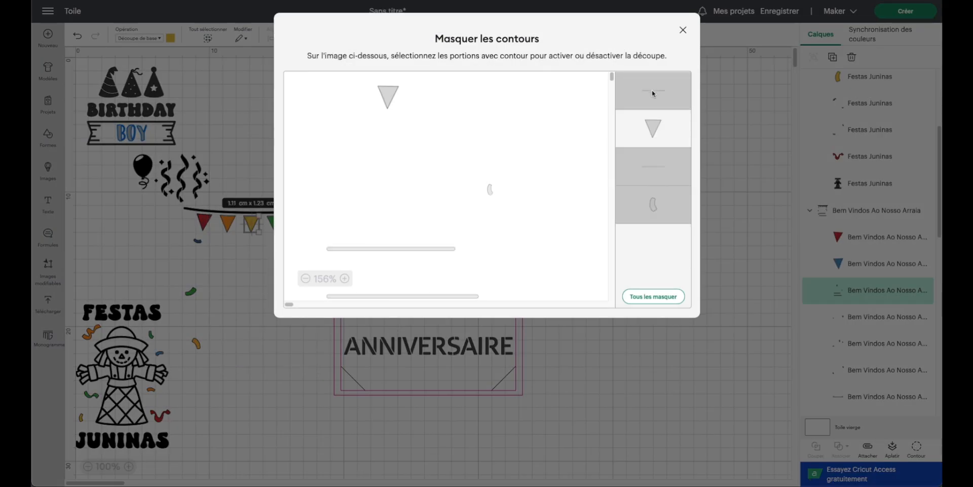
click(682, 29)
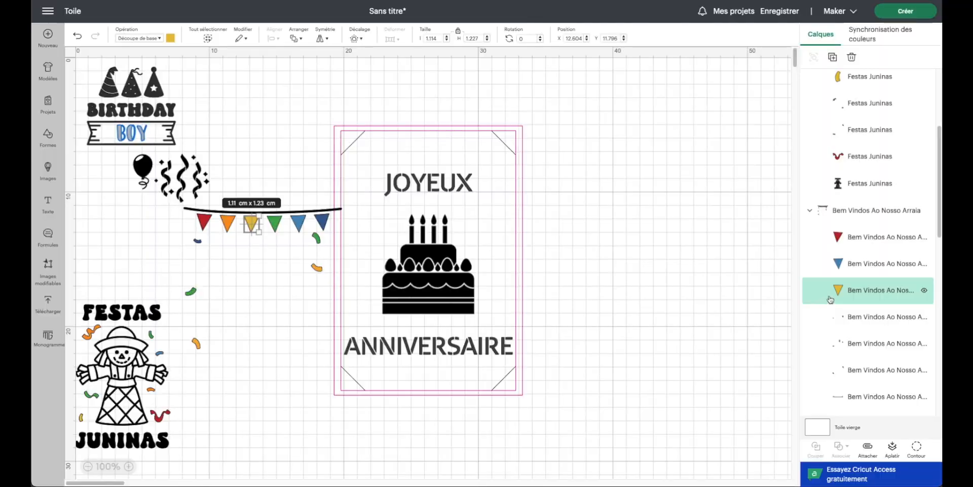
Step: Hide the confetti contours in the dark-blue and green layers, keeping their pennants, and delete the layer with only orange confetti
click(856, 322)
click(917, 449)
click(683, 30)
click(857, 344)
click(916, 448)
click(643, 301)
click(682, 30)
click(857, 370)
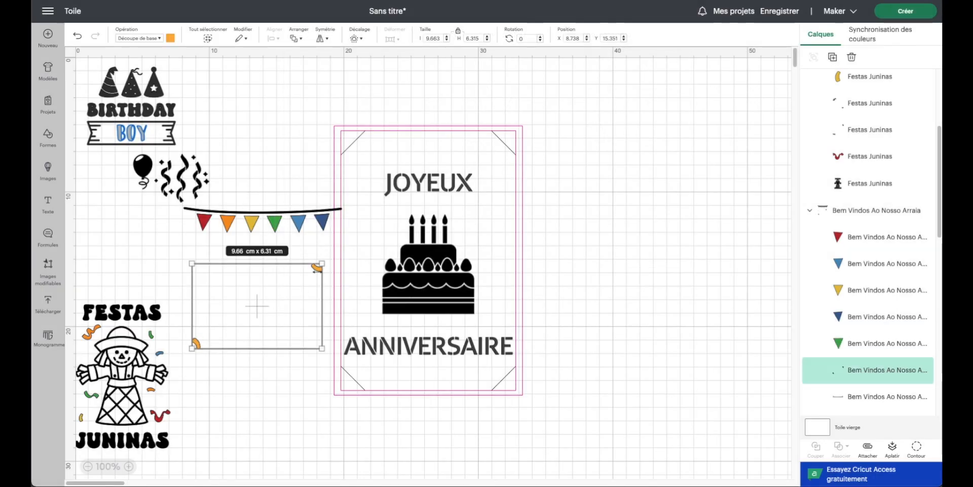
key(Delete)
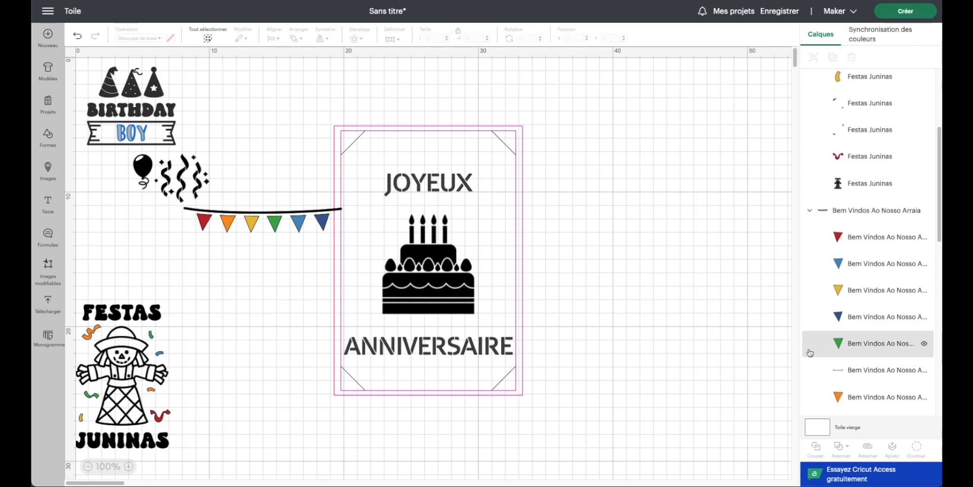
Step: Move the whole bunting group onto the card above JOYEUX and shrink it to fit between the upper corner slits
click(895, 367)
click(871, 214)
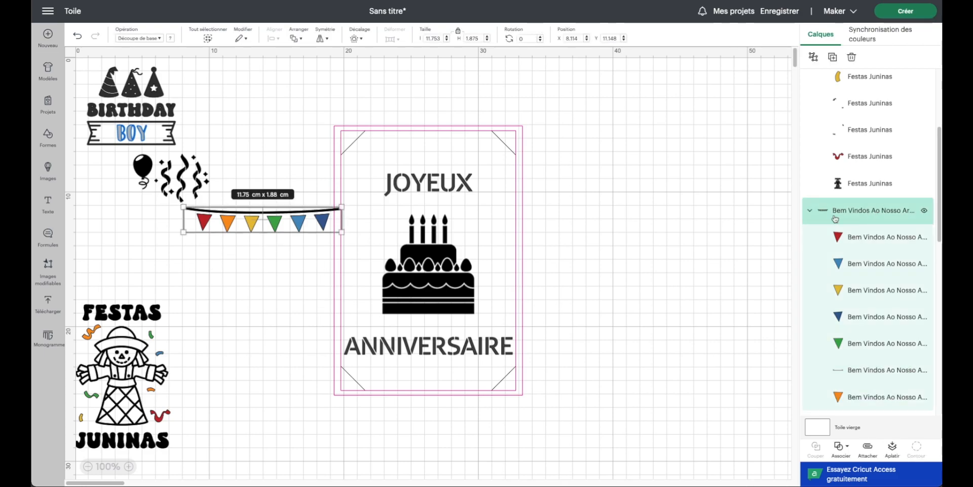
click(810, 212)
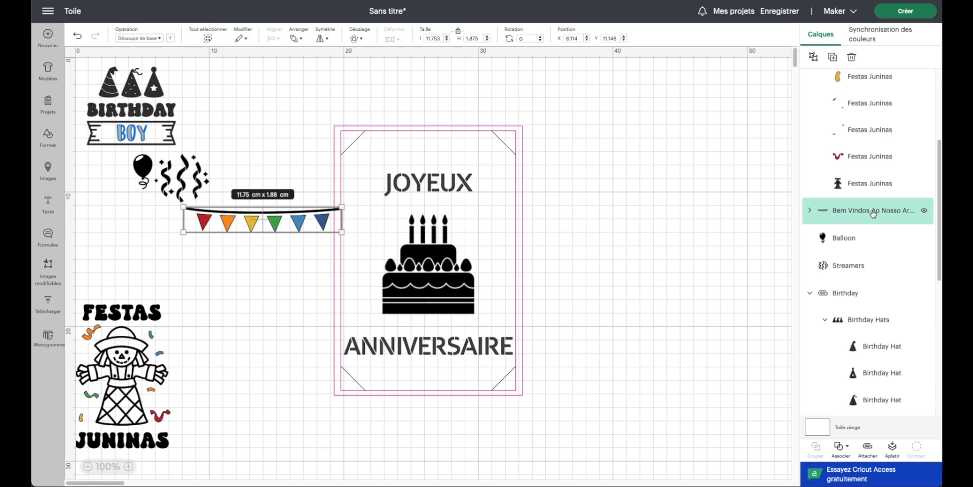
drag(291, 212, 456, 148)
drag(341, 134, 358, 138)
drag(505, 163, 498, 165)
drag(441, 152, 440, 151)
click(393, 91)
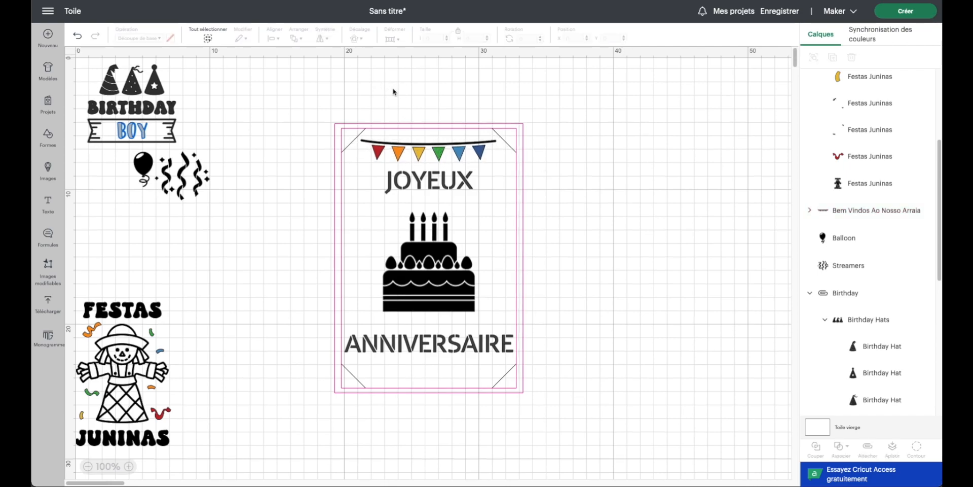
Step: Centre the bunting horizontally on the 14 x 20 cm card
drag(399, 88, 431, 143)
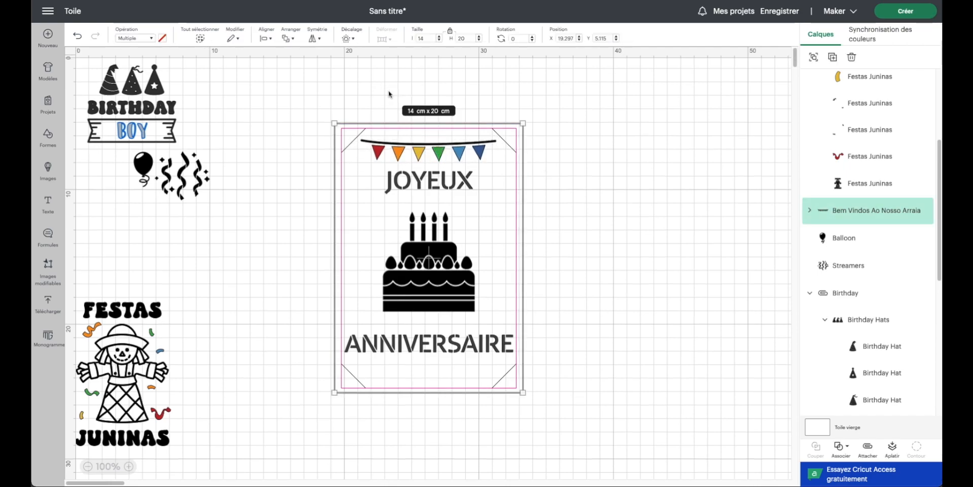
click(269, 40)
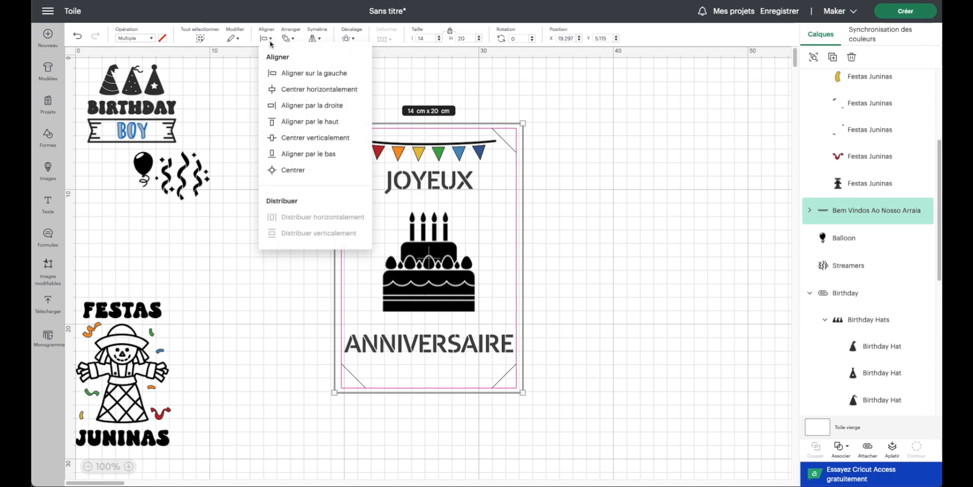
click(286, 89)
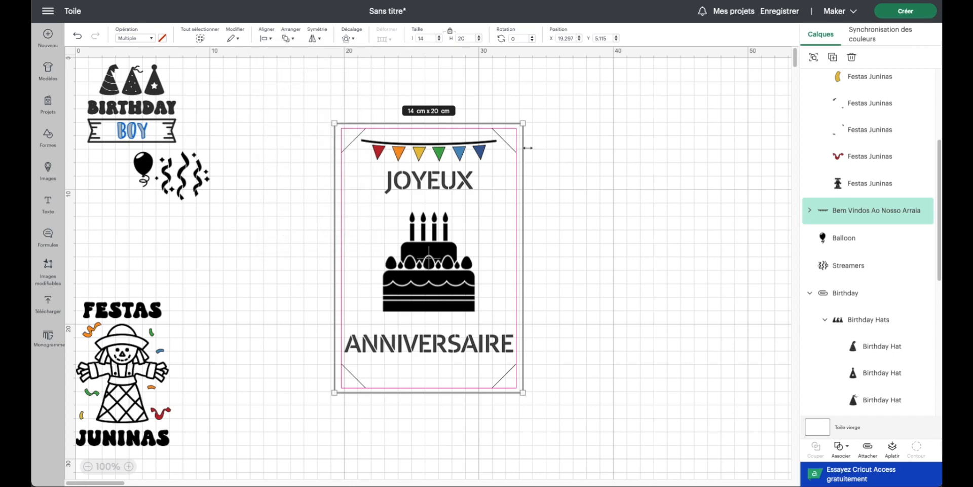
click(563, 173)
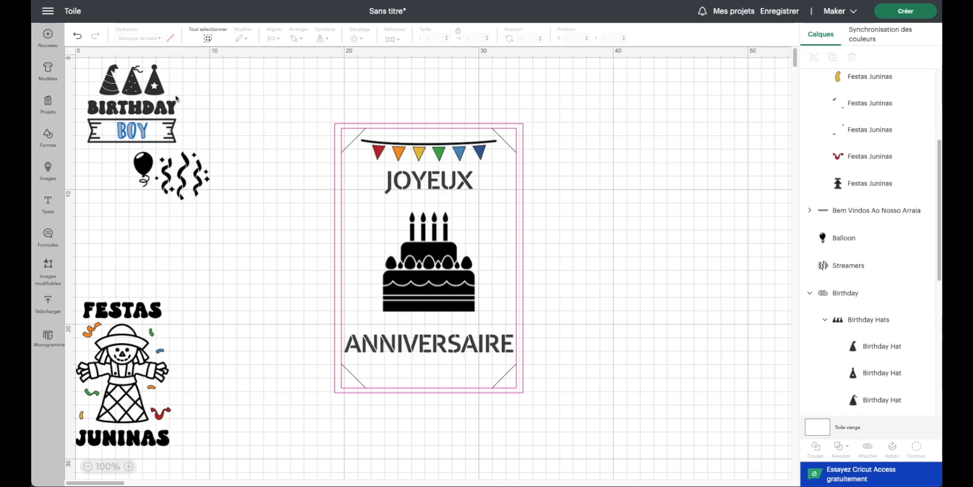
Step: Move the Balloon image into the free space beside the card and enlarge it to about 10.1 x 18.5 cm
drag(145, 162, 273, 208)
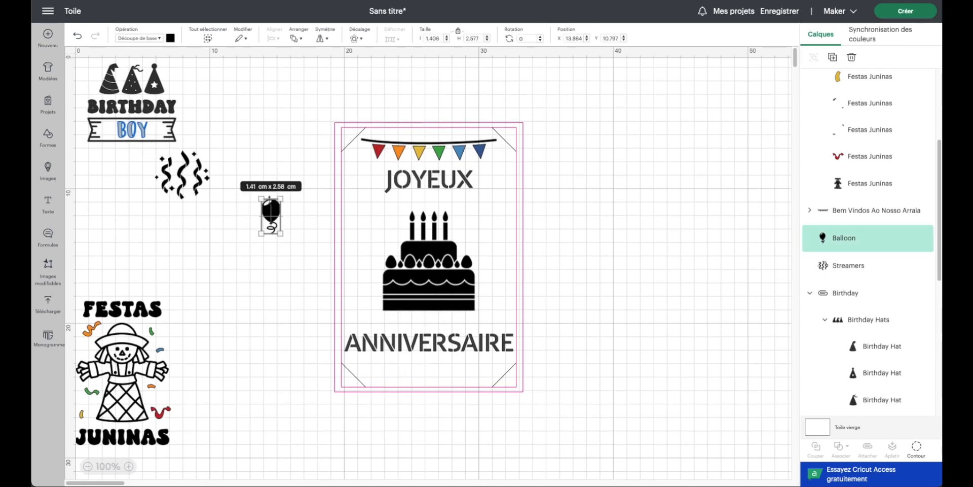
scroll(429, 263, up, 1)
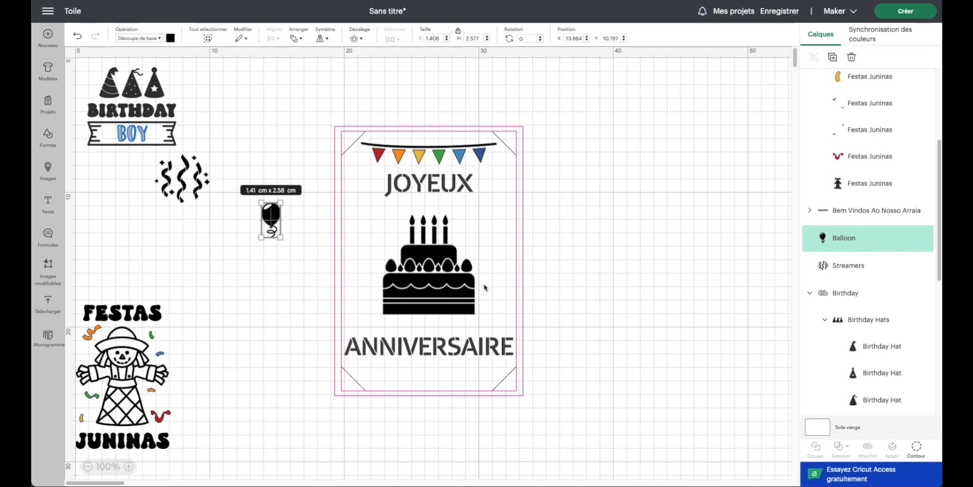
drag(281, 237, 396, 448)
drag(358, 261, 299, 257)
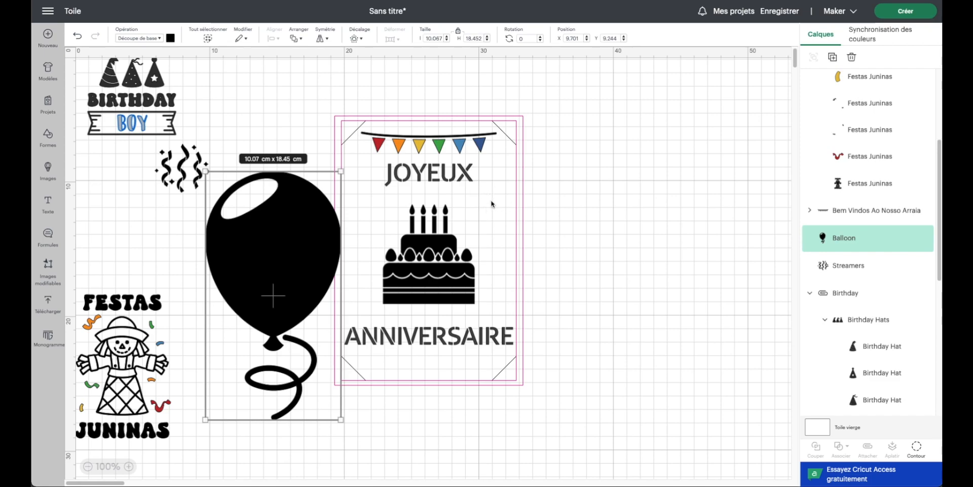
Step: Hide the balloon's string and highlight contours, keeping only the solid balloon body
click(917, 447)
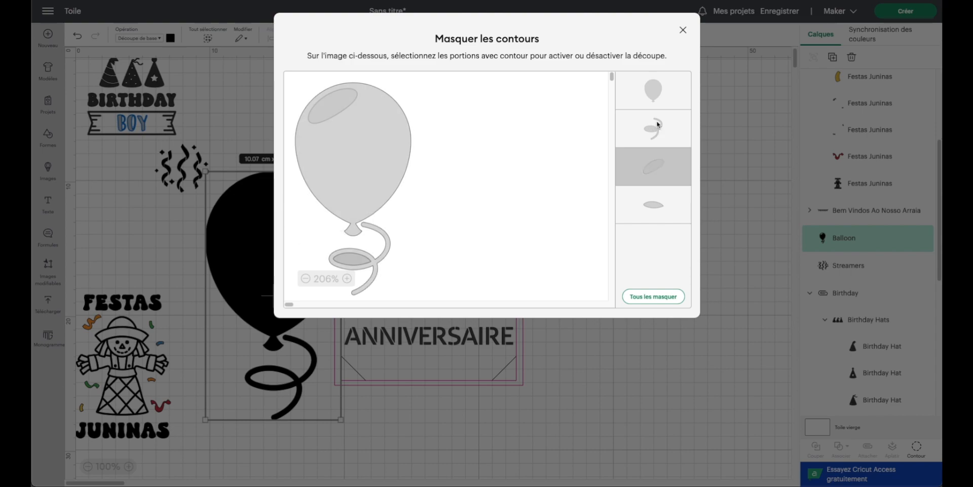
click(654, 296)
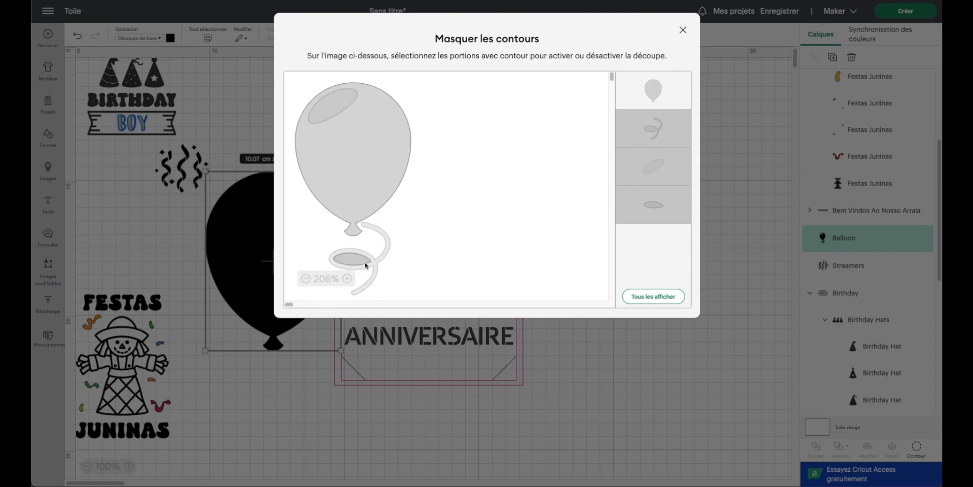
click(683, 30)
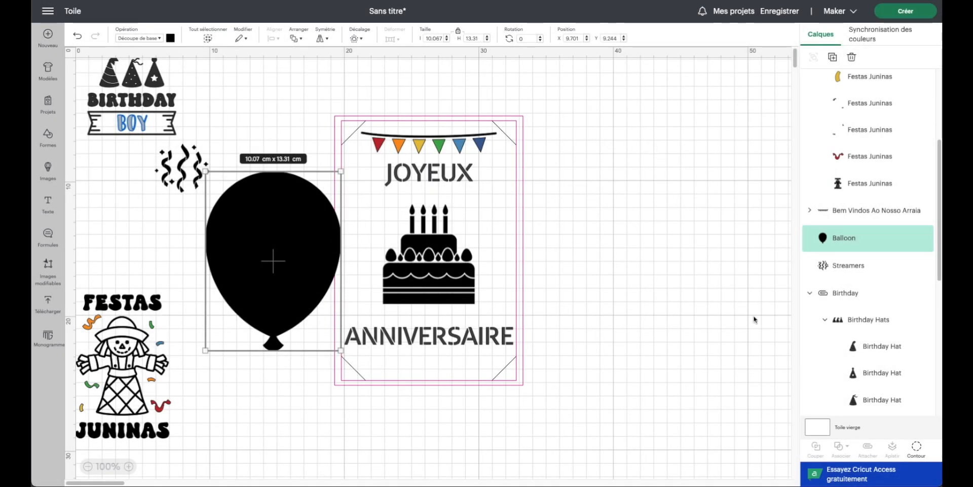
Step: Duplicate the balloon and change the copy's contours so that only the curly string is kept
click(832, 57)
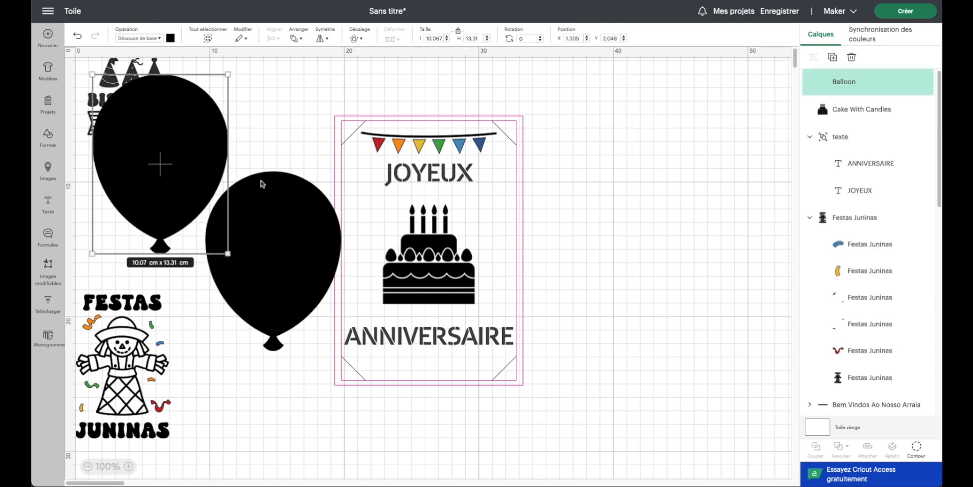
click(917, 447)
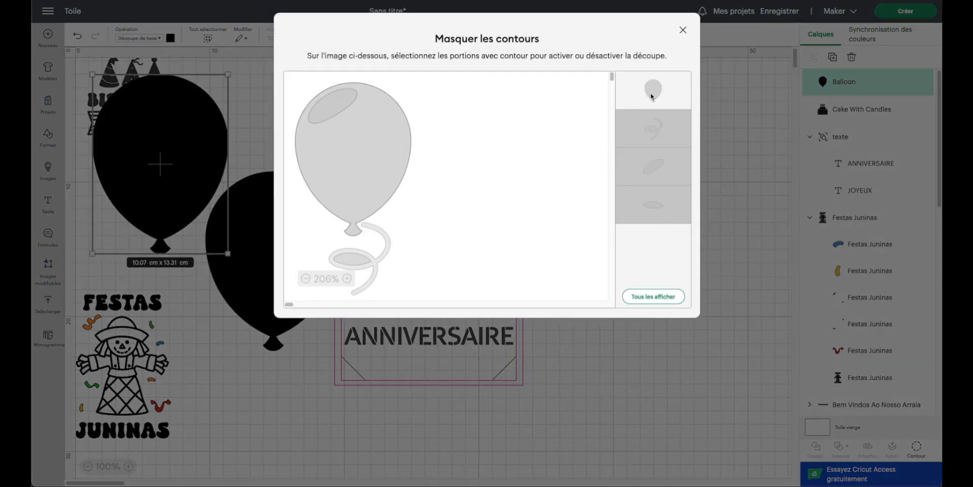
click(664, 300)
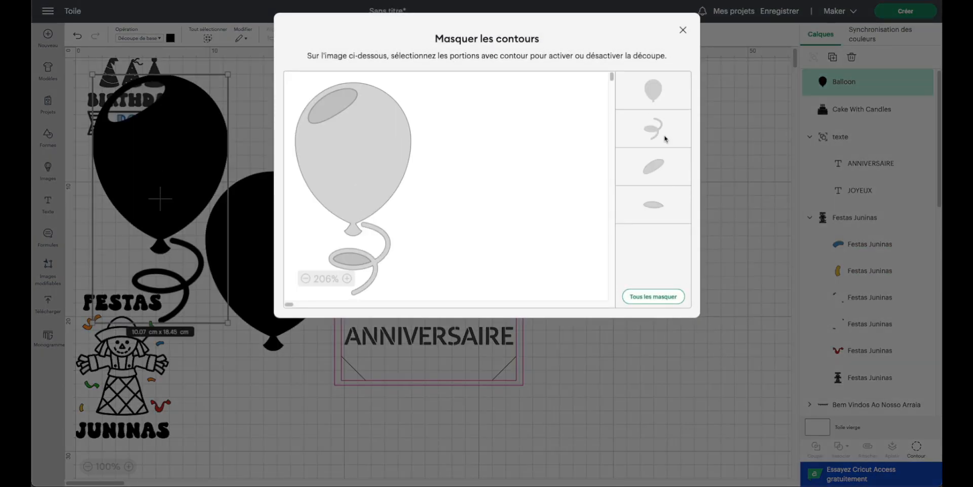
click(653, 89)
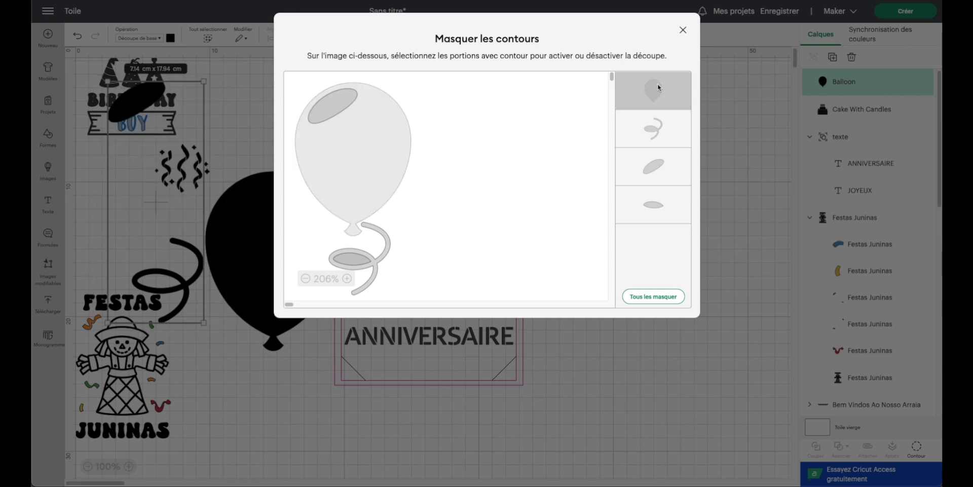
click(343, 106)
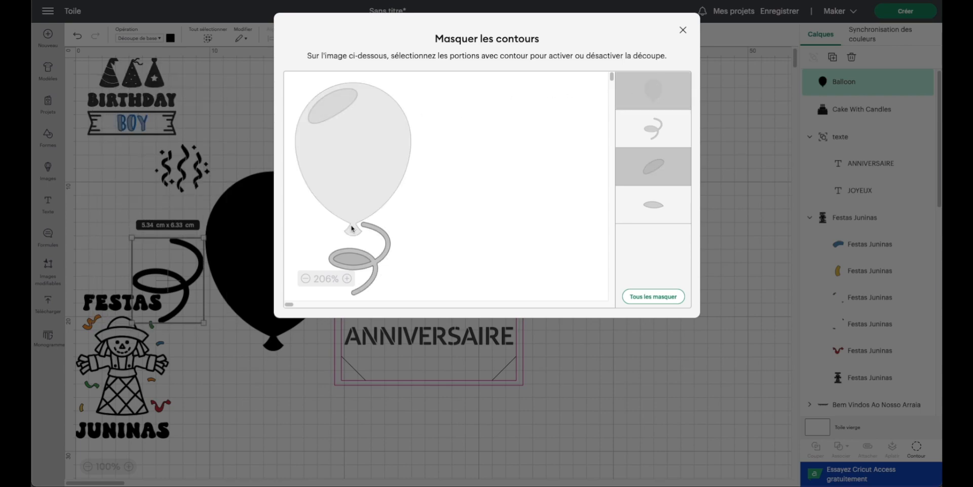
click(683, 30)
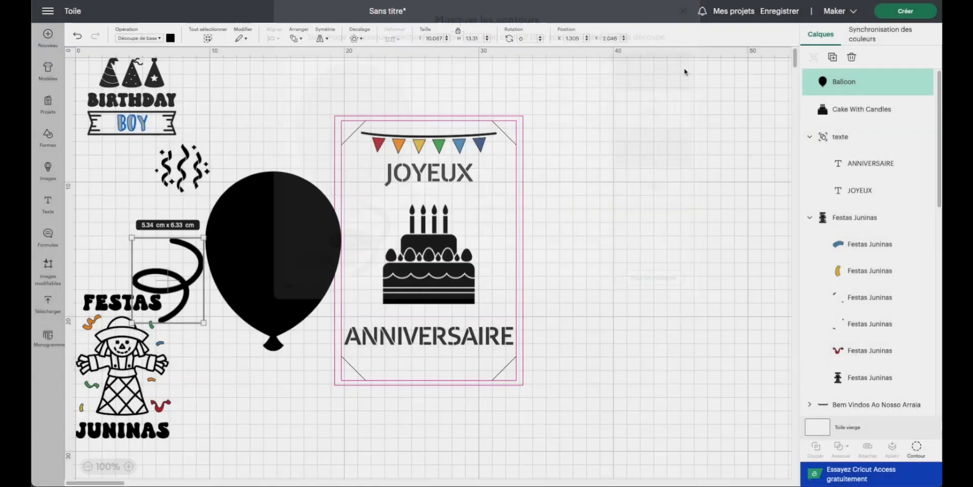
Step: Move the curly string to the empty area on the card's other side and enlarge it to about 19.1 x 22.7 cm
drag(188, 283, 600, 355)
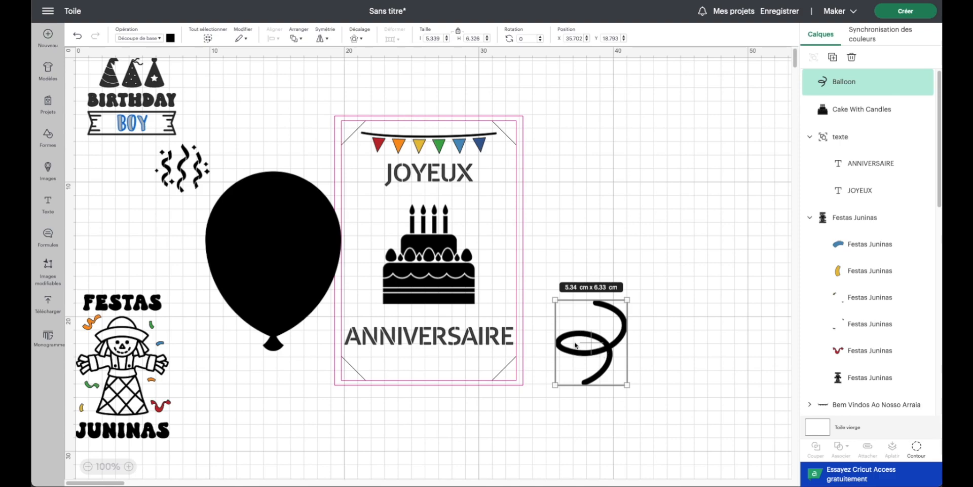
drag(632, 310, 812, 161)
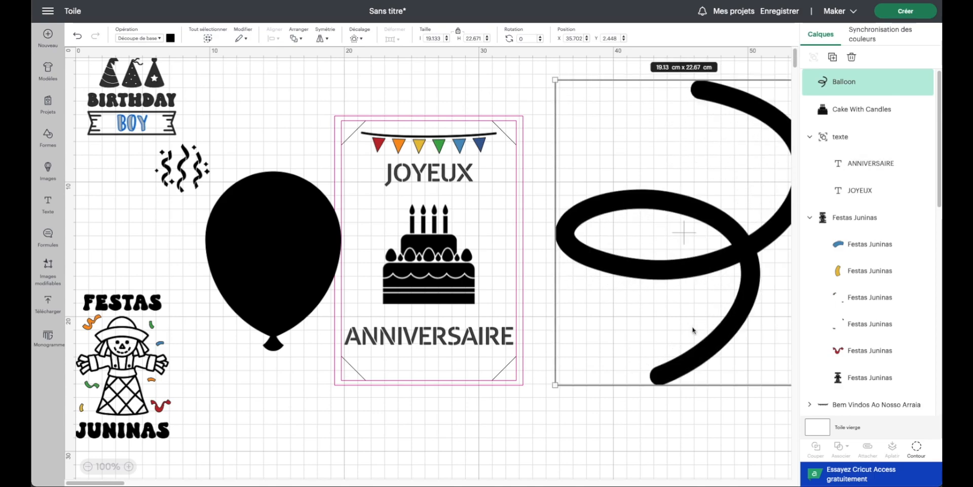
Step: Enlarge the curly string to about 31 x 36.8 cm and move it over the card
drag(556, 385, 395, 454)
drag(614, 394, 528, 380)
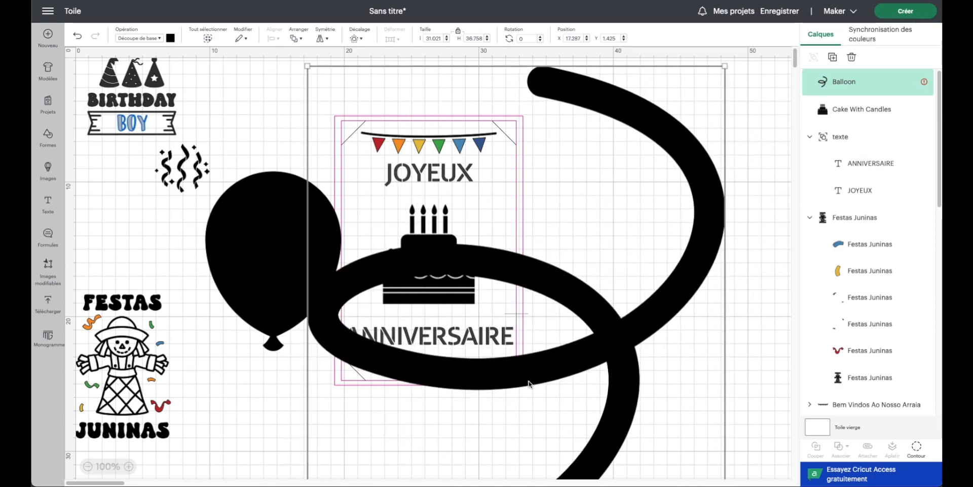
Step: Insert an oval shape near the string's crossing, unlock its proportions and set its operation to Guide
click(53, 142)
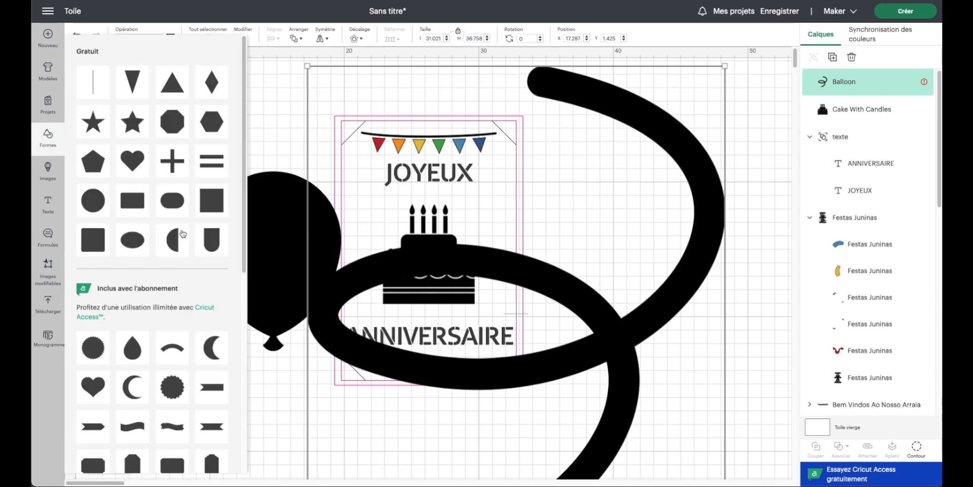
click(129, 237)
drag(162, 121, 579, 364)
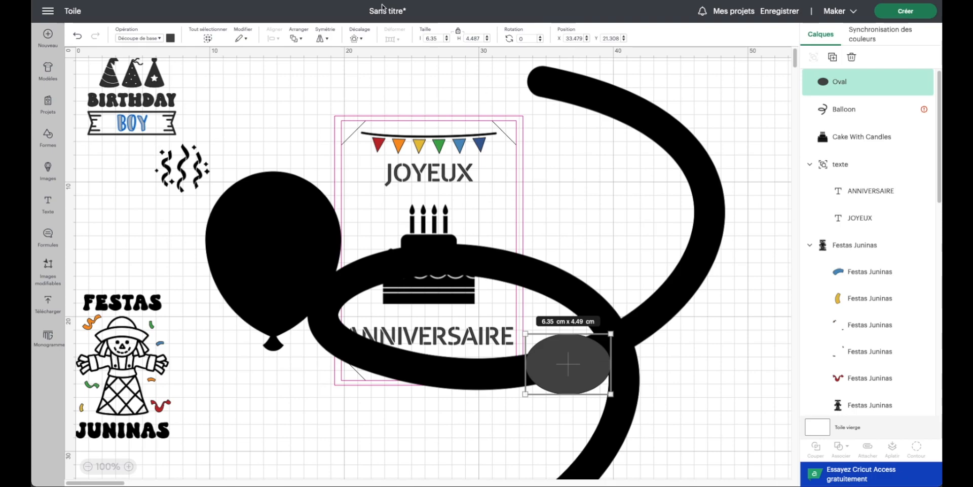
click(458, 31)
click(130, 38)
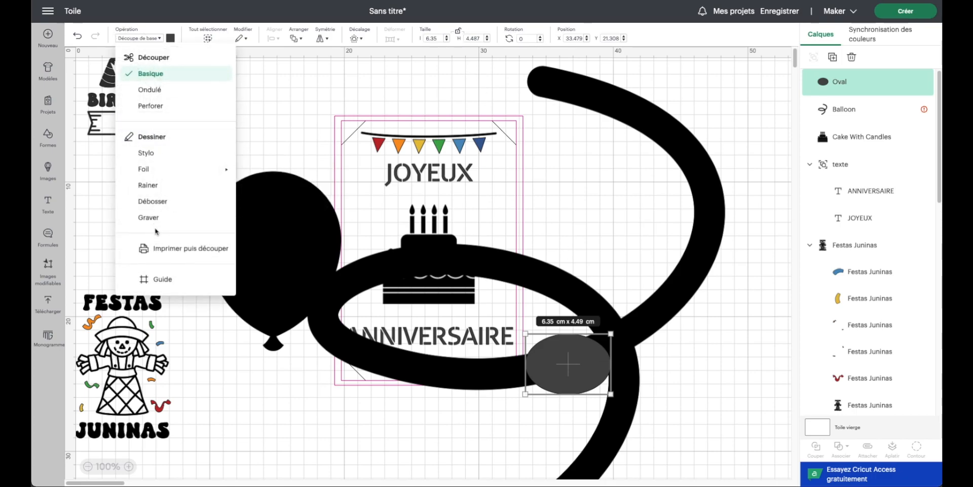
click(160, 279)
Step: Narrow the oval to about 5.2 x 1.7 cm, rotate it about 61.5° and place it across the string's lower strand at the crossing
drag(611, 394, 568, 403)
drag(579, 357, 608, 371)
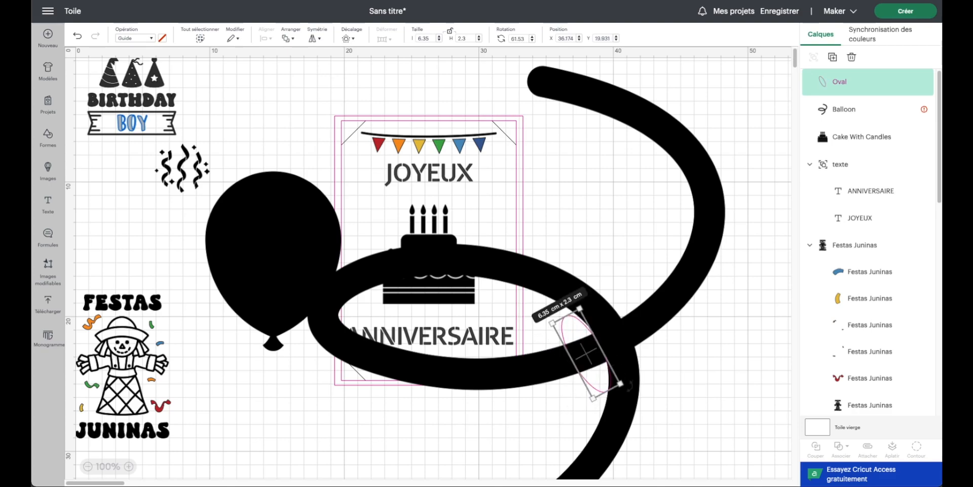
drag(591, 401, 592, 380)
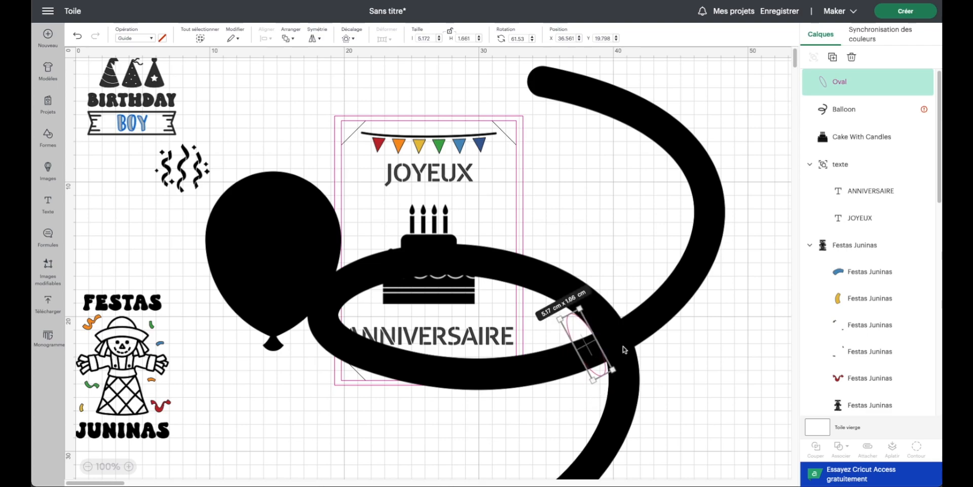
drag(587, 345, 598, 357)
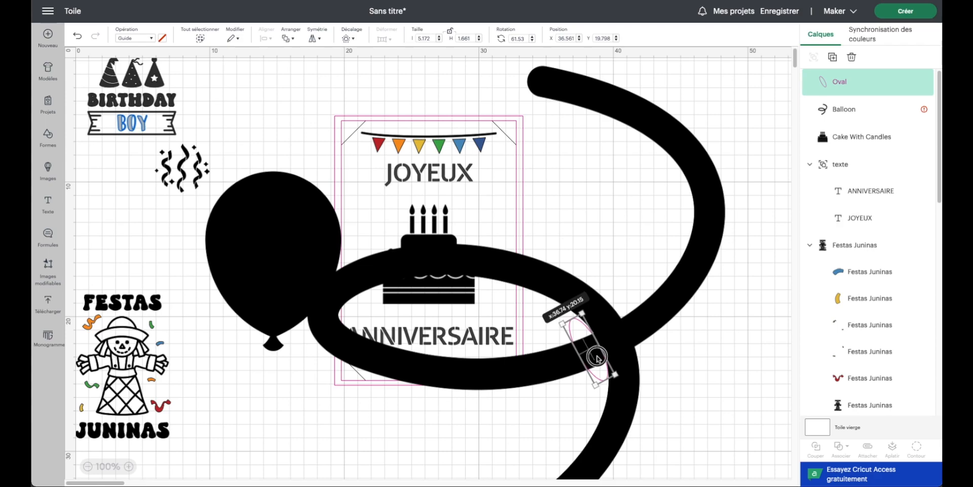
Step: Colour the curly string light blue
click(695, 247)
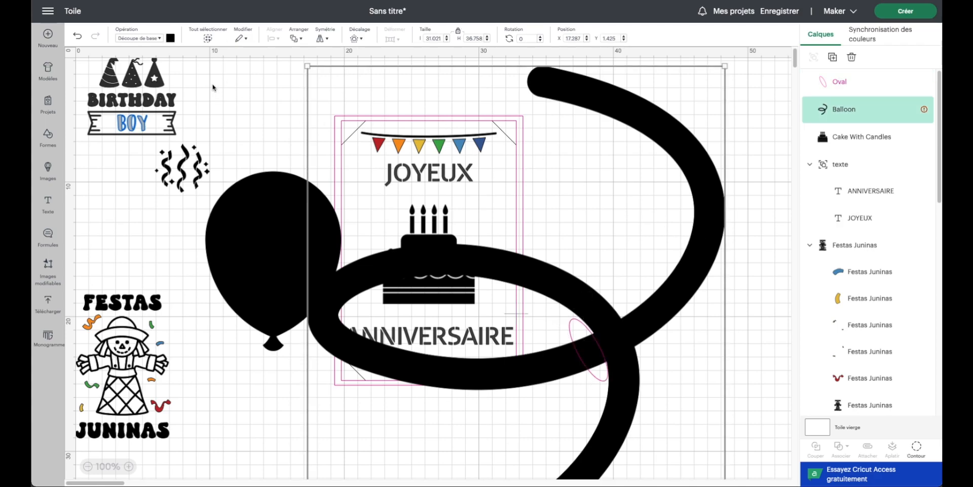
click(171, 38)
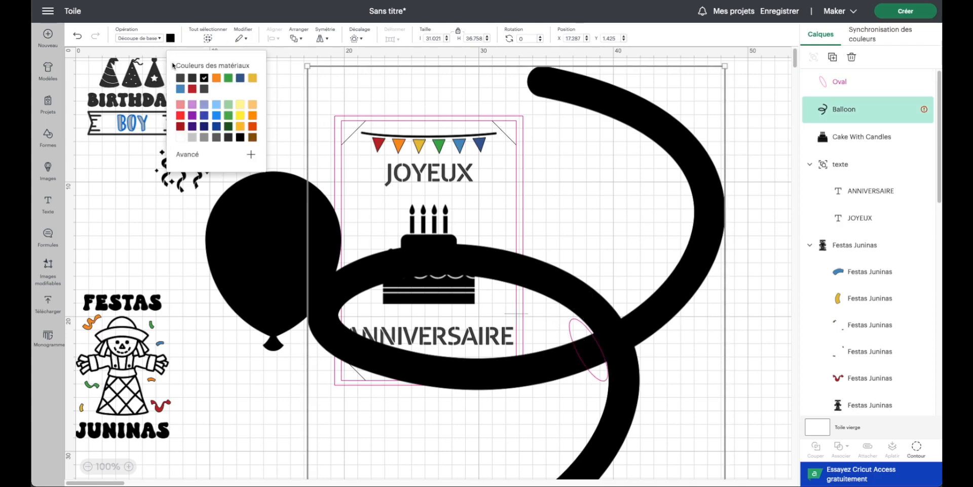
click(216, 105)
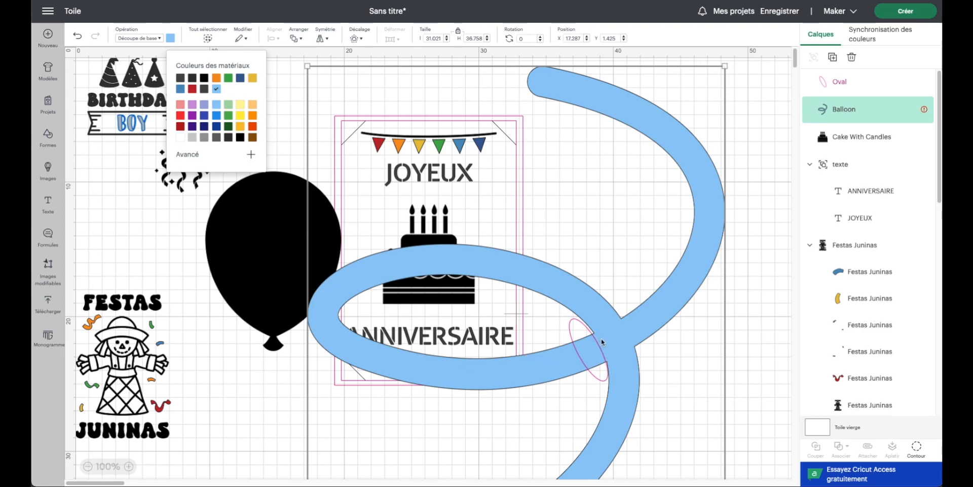
Step: Fine-tune the oval and nudge the string slightly so the oval lies across the lower strand beside the crossing
click(594, 381)
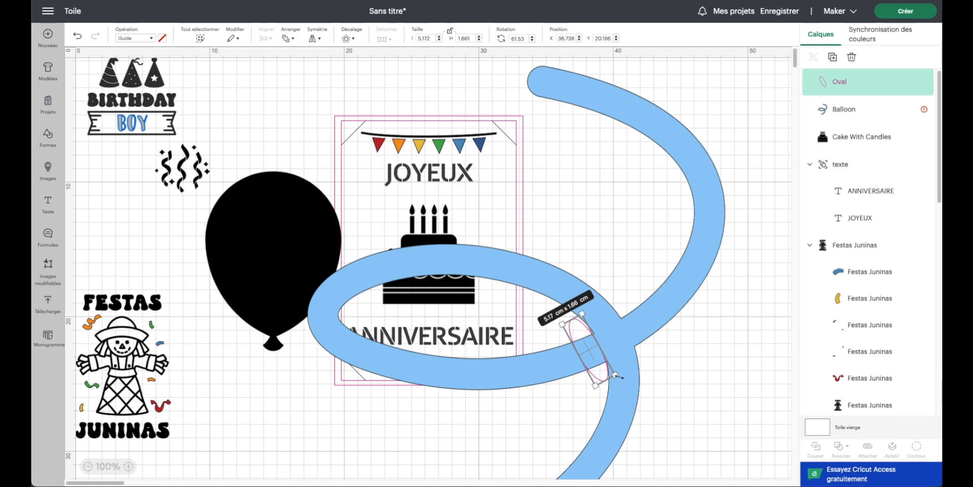
drag(620, 378, 622, 382)
click(626, 336)
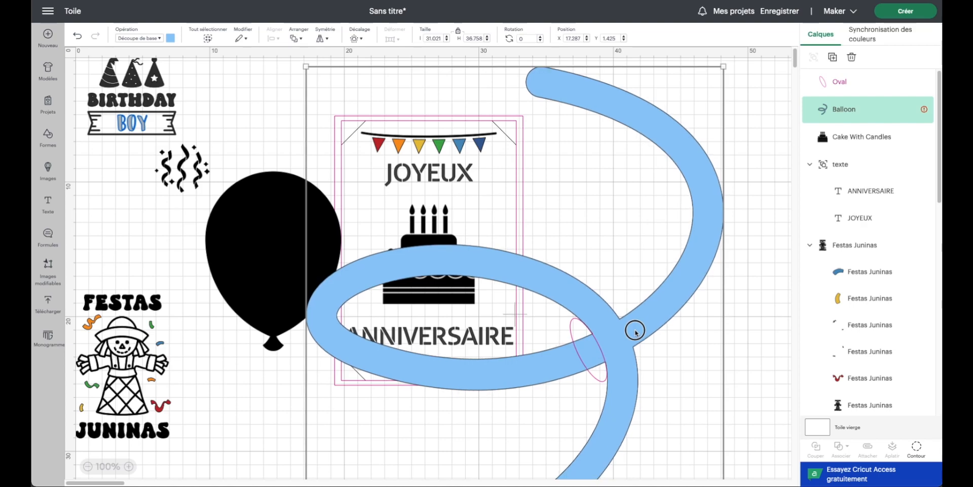
drag(635, 331, 636, 332)
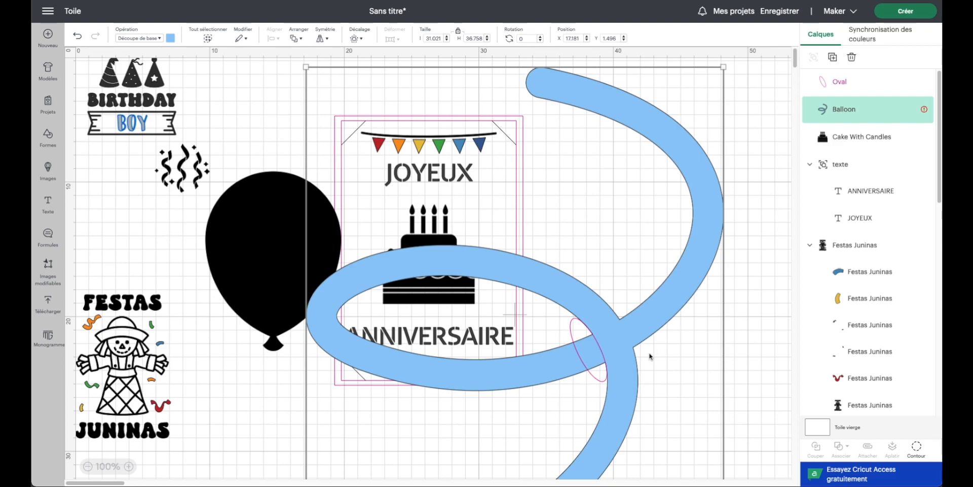
Step: Subtract the oval from the curly string to cut a gap in the strand beside the crossing
shift+click(837, 82)
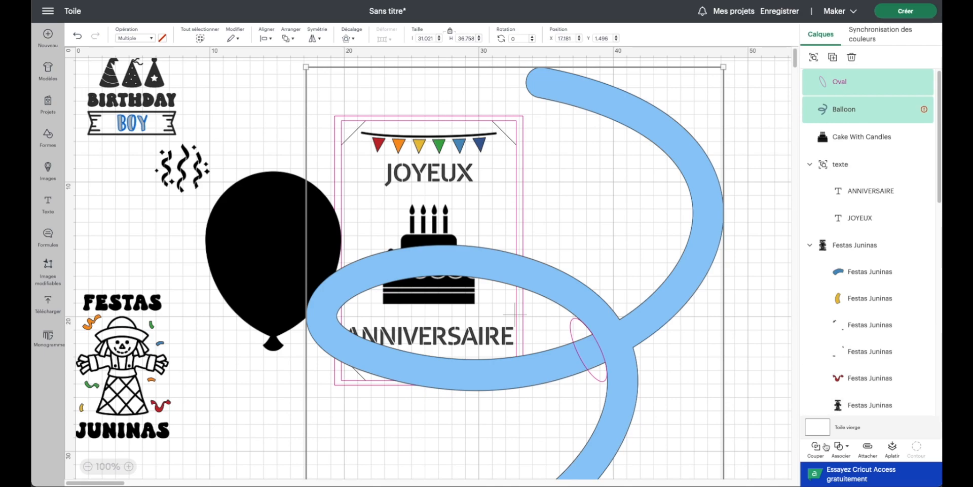
click(844, 447)
click(864, 396)
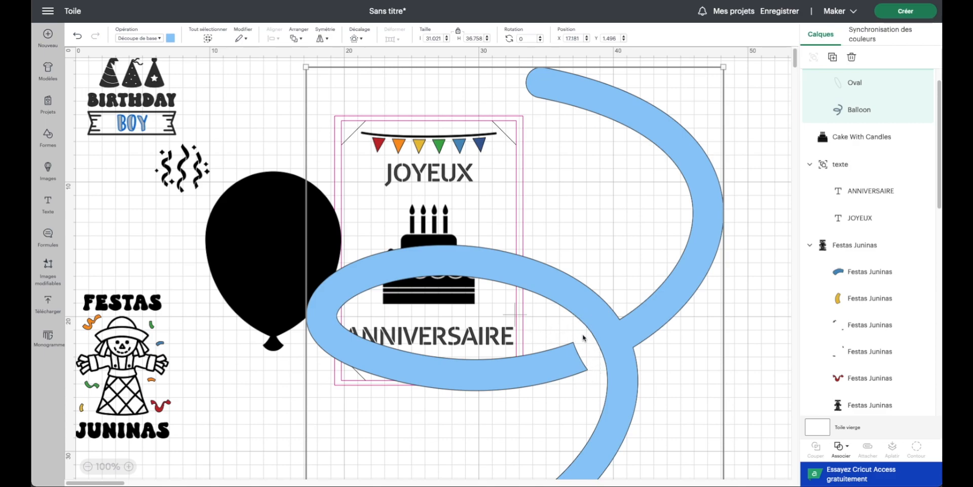
Step: Shrink the cut curly string and move it into the free space beside the card
drag(724, 67, 633, 235)
drag(302, 258, 480, 240)
Step: Shrink the balloon to about 1.5 x 2.2 cm, tilt it about 18.5° and place it on the card between JOYEUX and the cake
drag(382, 333, 516, 208)
drag(511, 170, 501, 201)
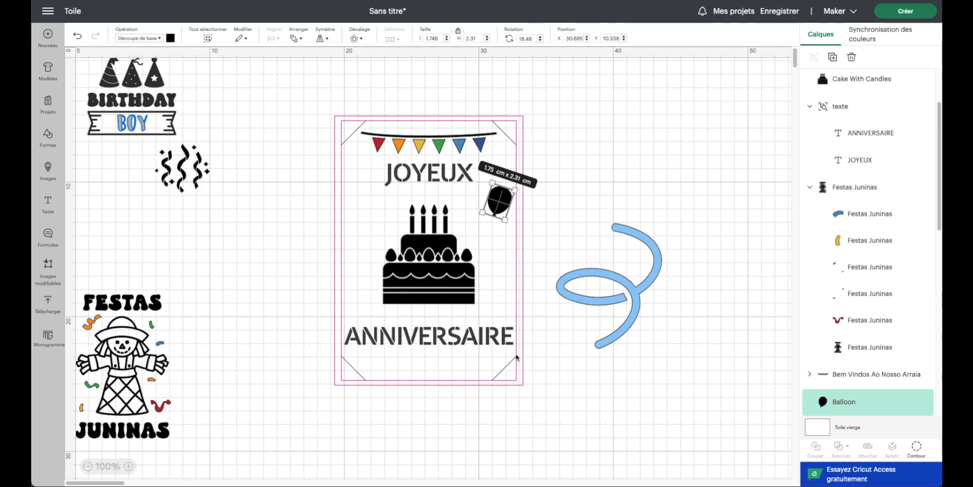
drag(508, 212, 507, 213)
scroll(508, 213, up, 1)
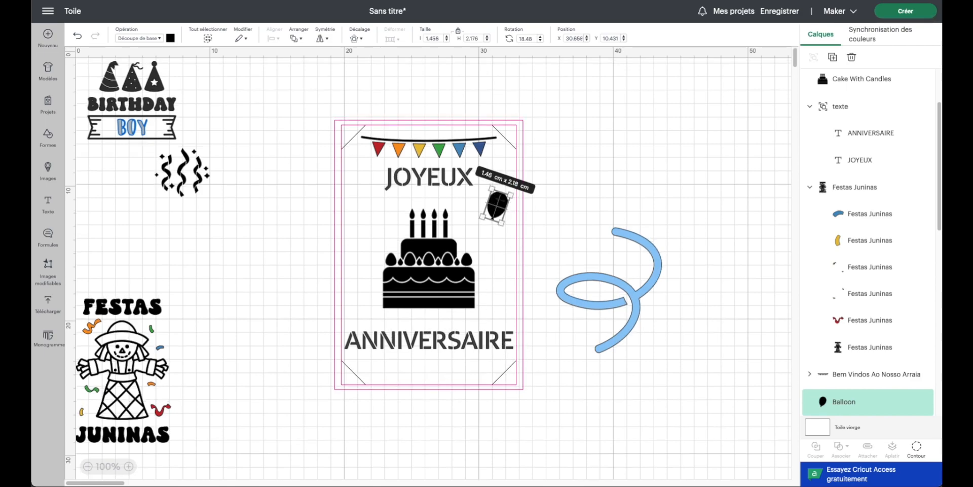
click(545, 218)
click(500, 205)
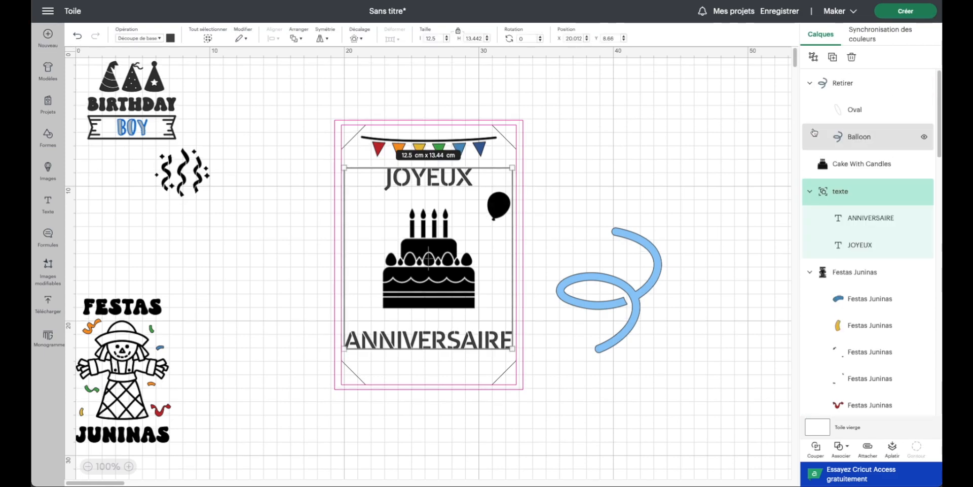
Step: Undo the last change and bring the black balloon in front of all other layers
click(77, 38)
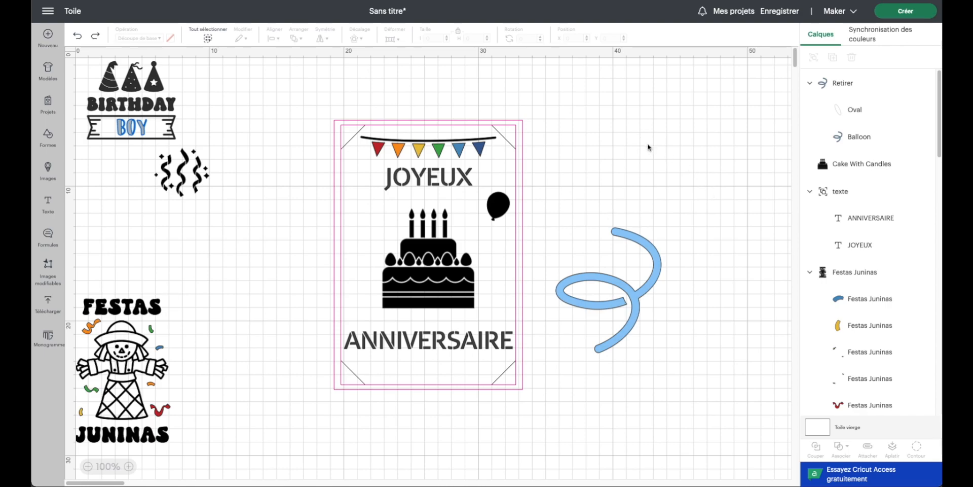
scroll(890, 277, down, 15)
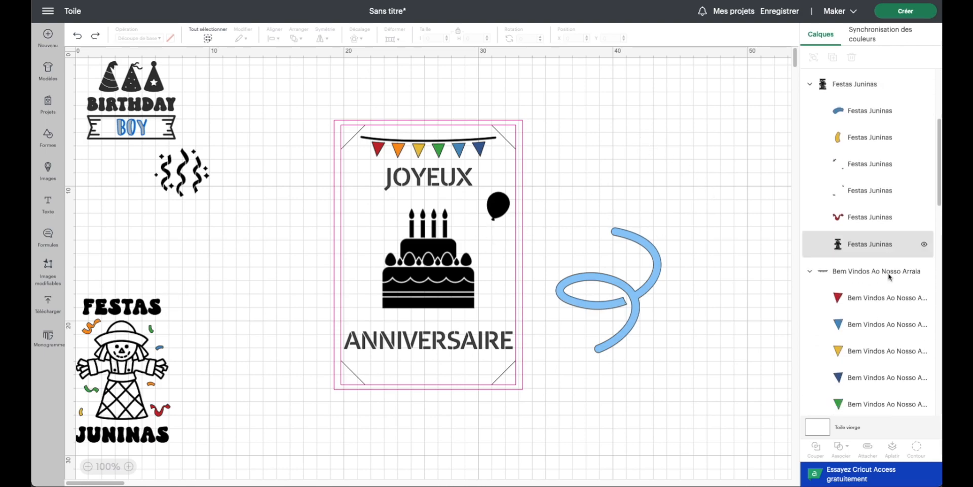
scroll(890, 277, up, 10)
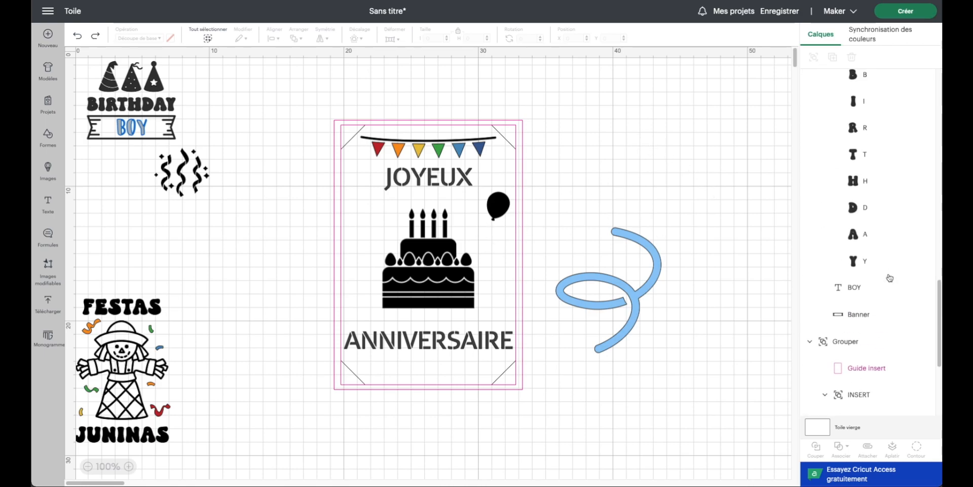
click(872, 235)
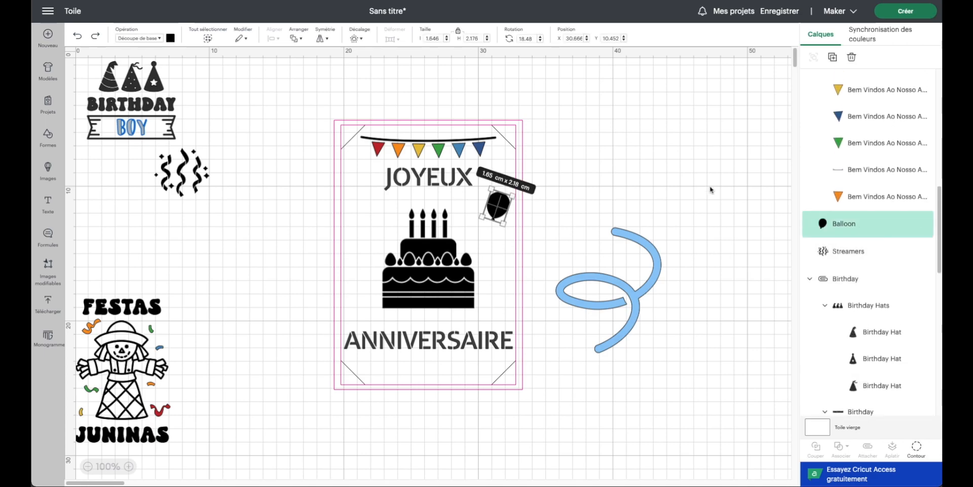
click(304, 41)
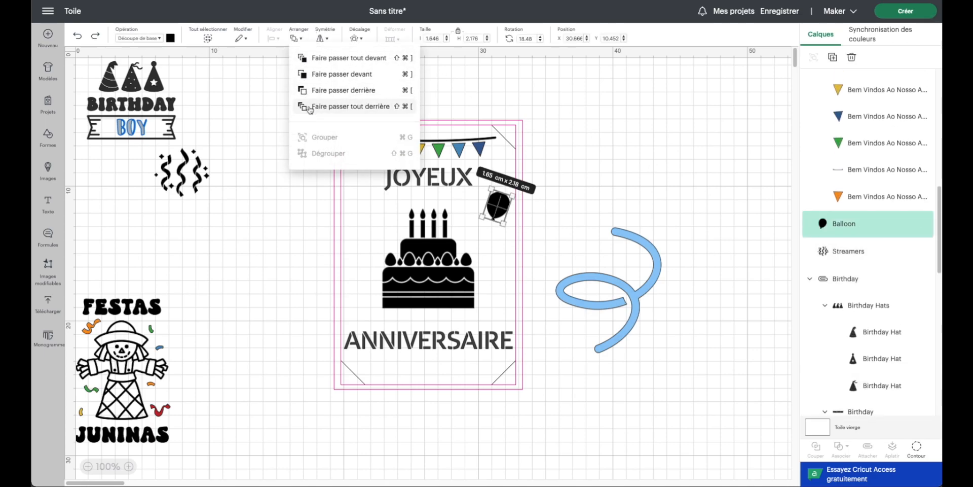
click(309, 59)
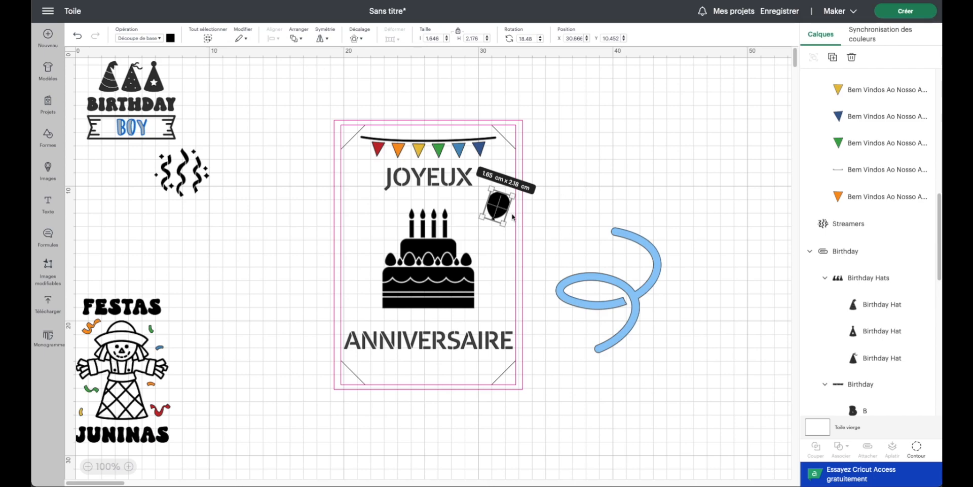
Step: Duplicate the black balloon, flip the copy on its vertical axis and place it just left of the original
click(832, 57)
click(321, 39)
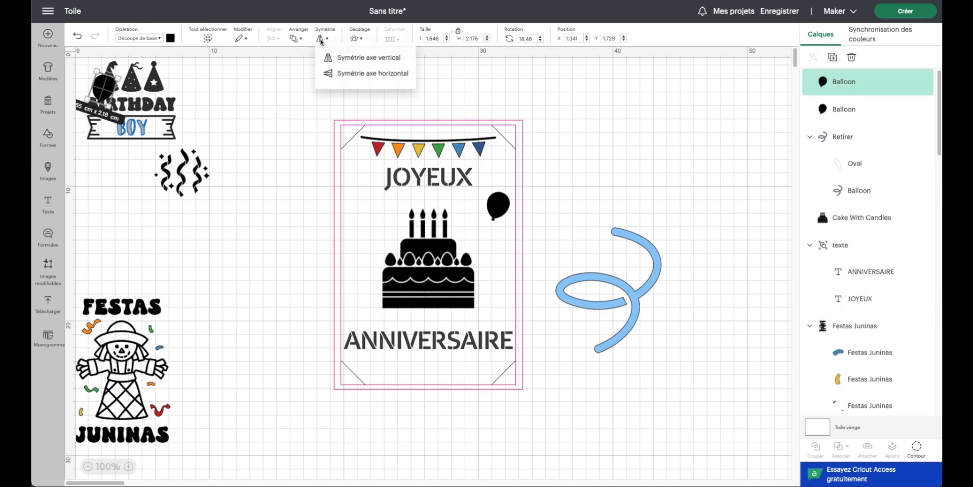
click(369, 57)
drag(104, 89, 481, 204)
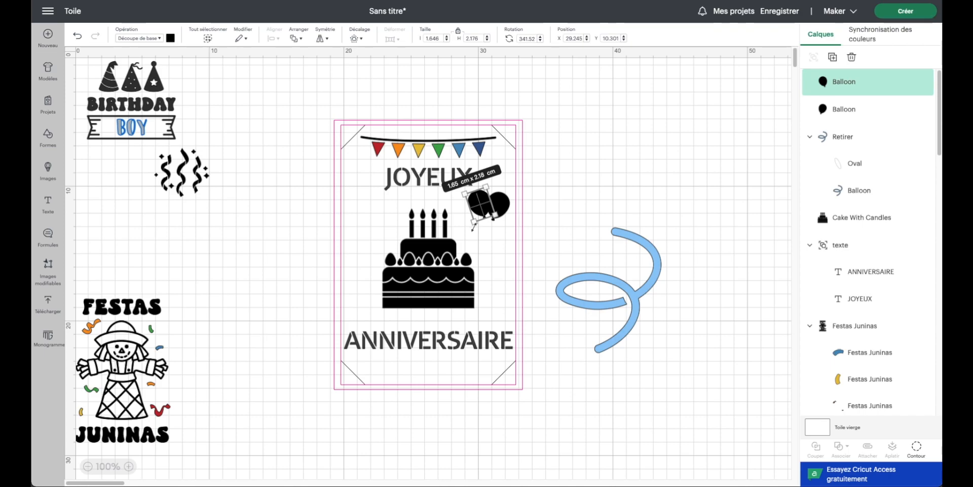
Step: Fine-tune the mirrored balloon's rotation and position so that it overlaps the original as a pair
drag(464, 228, 464, 229)
click(561, 206)
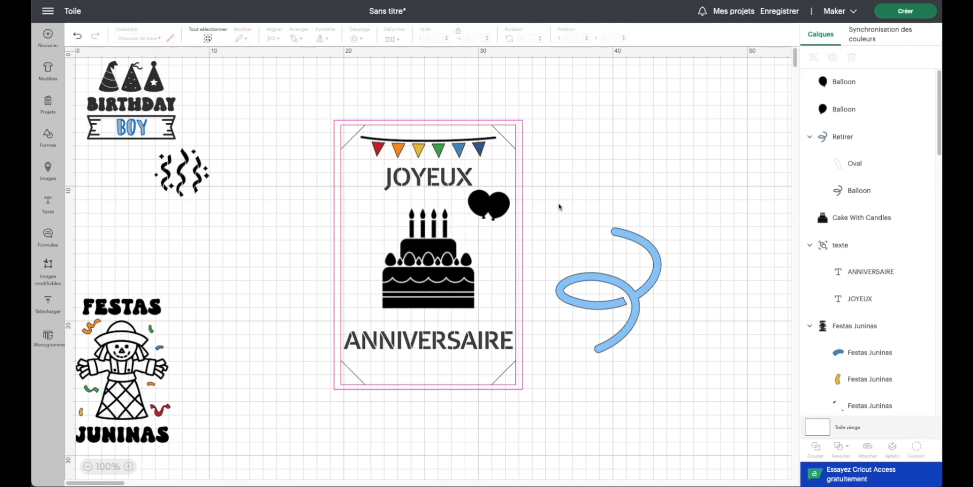
click(479, 209)
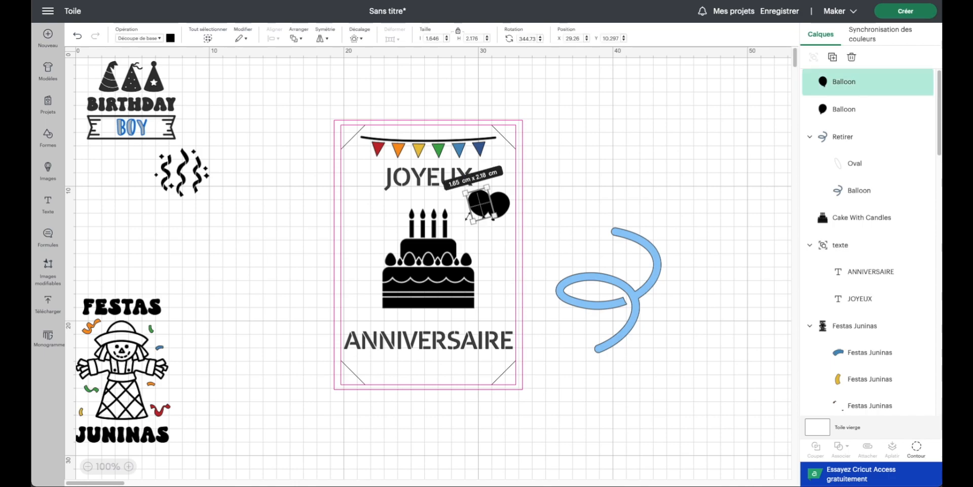
drag(476, 218, 465, 226)
click(480, 205)
drag(471, 222, 474, 217)
click(568, 228)
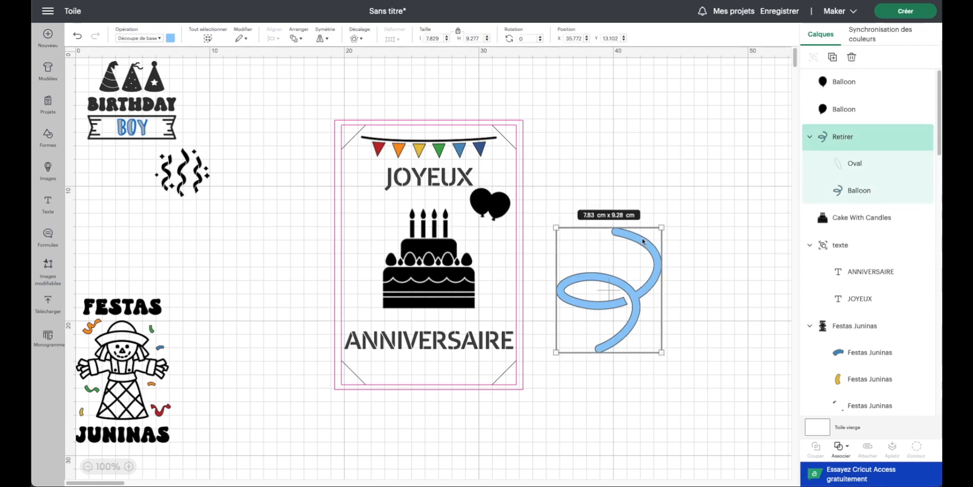
Step: Shrink the blue curl to about 1.04 × 1.26 cm, rotate it to about 154° and place it under the right balloon's knot
mouse_move(667, 225)
mouse_down()
mouse_move(591, 341)
mouse_move(645, 337)
mouse_move(634, 355)
mouse_move(615, 296)
mouse_move(498, 246)
mouse_up()
double_click(564, 267)
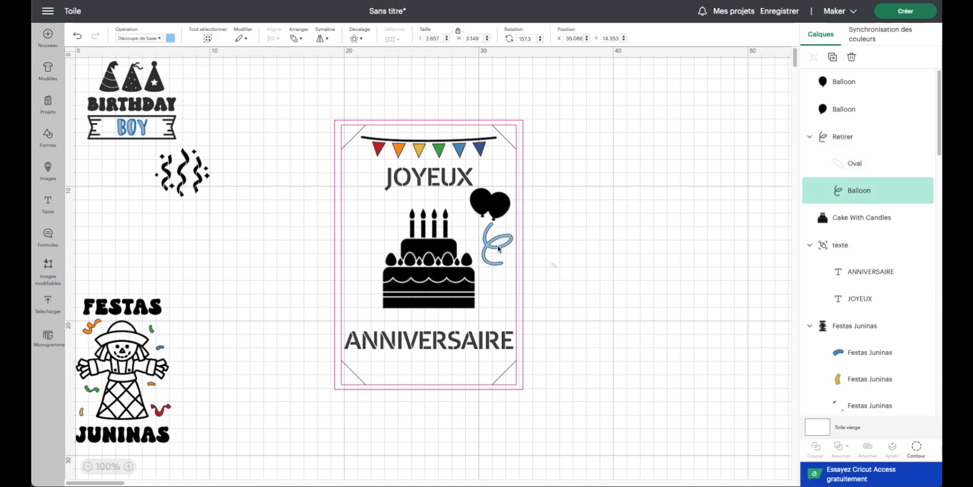
drag(490, 279, 502, 228)
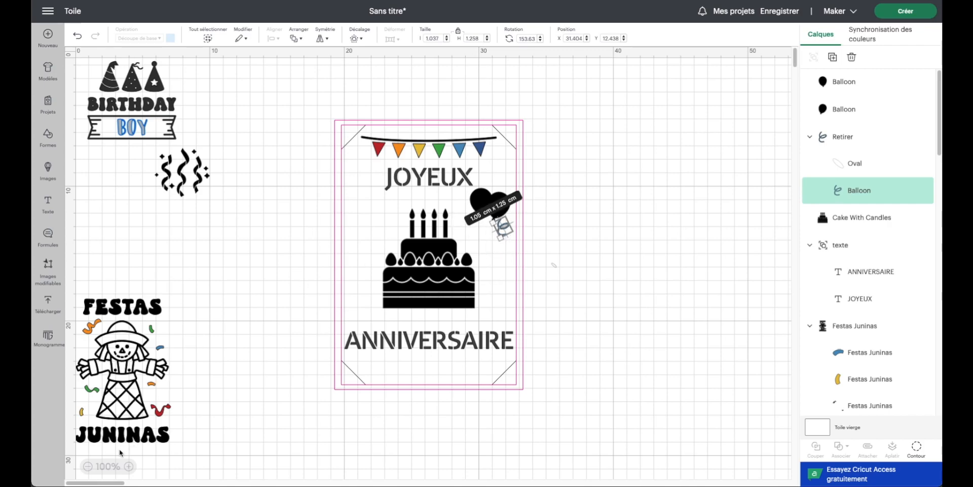
click(129, 467)
click(129, 467)
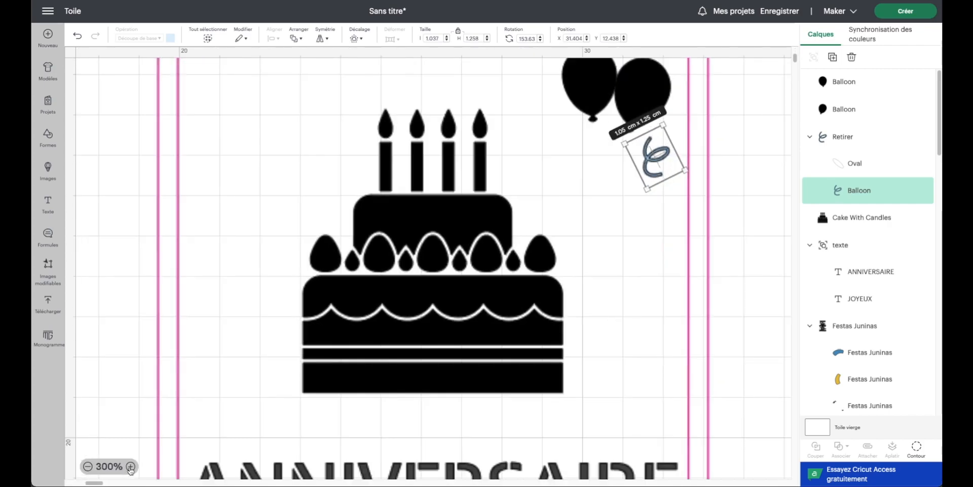
scroll(563, 141, right, 2)
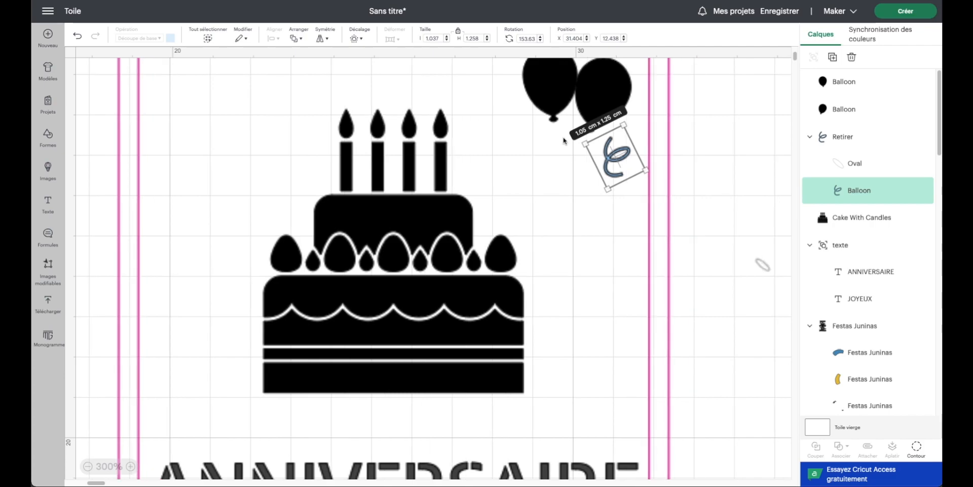
scroll(564, 140, up, 3)
mouse_move(589, 296)
mouse_down()
mouse_move(560, 303)
mouse_move(602, 318)
mouse_move(566, 309)
mouse_up()
scroll(565, 307, up, 1)
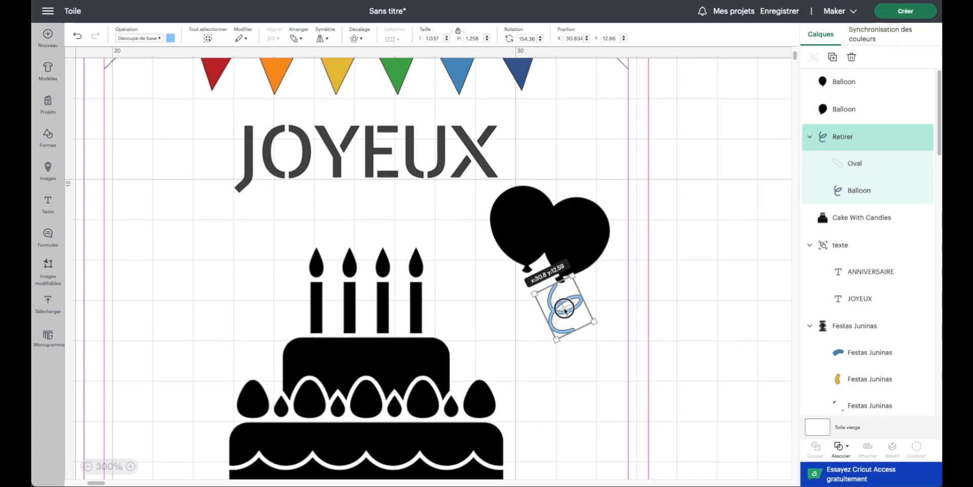
Step: Duplicate the blue curl, flip the copy on its vertical axis and place it under the left balloon's knot
click(832, 56)
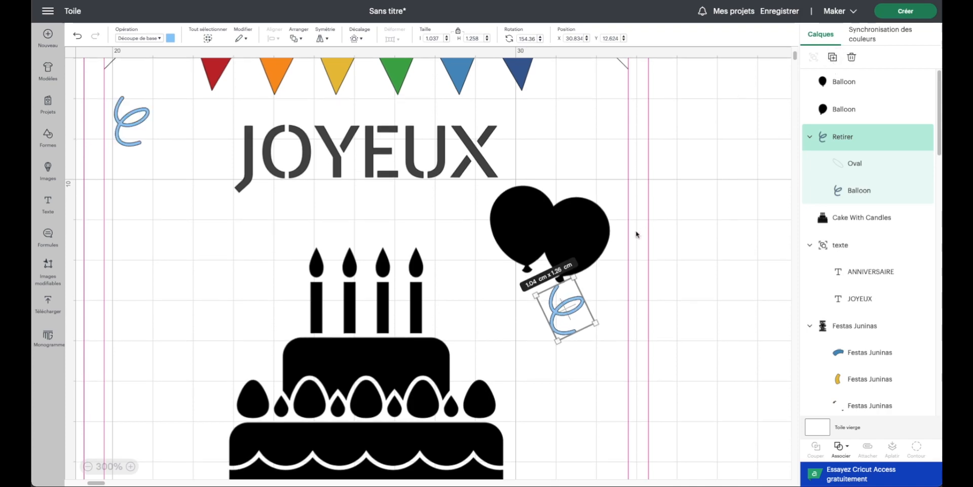
click(320, 38)
click(372, 62)
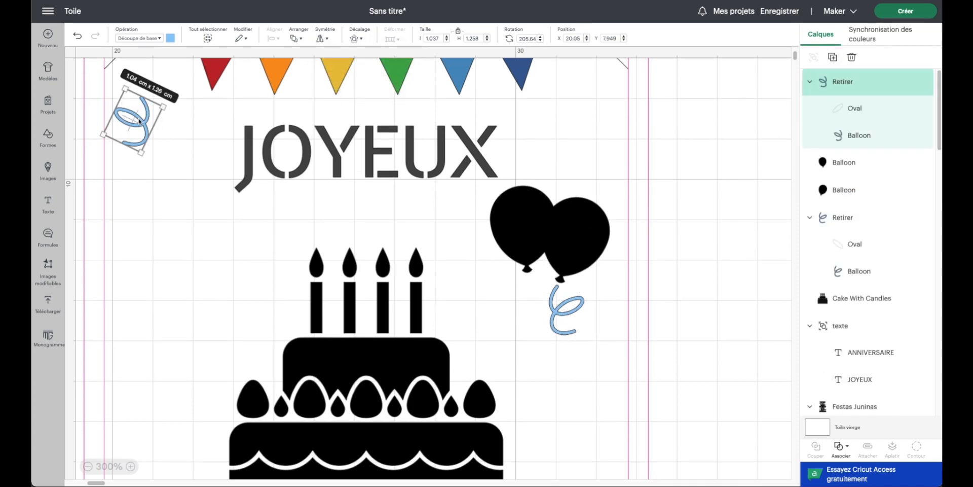
mouse_move(137, 121)
mouse_down()
mouse_move(360, 235)
mouse_move(525, 291)
mouse_move(526, 303)
mouse_up()
click(696, 284)
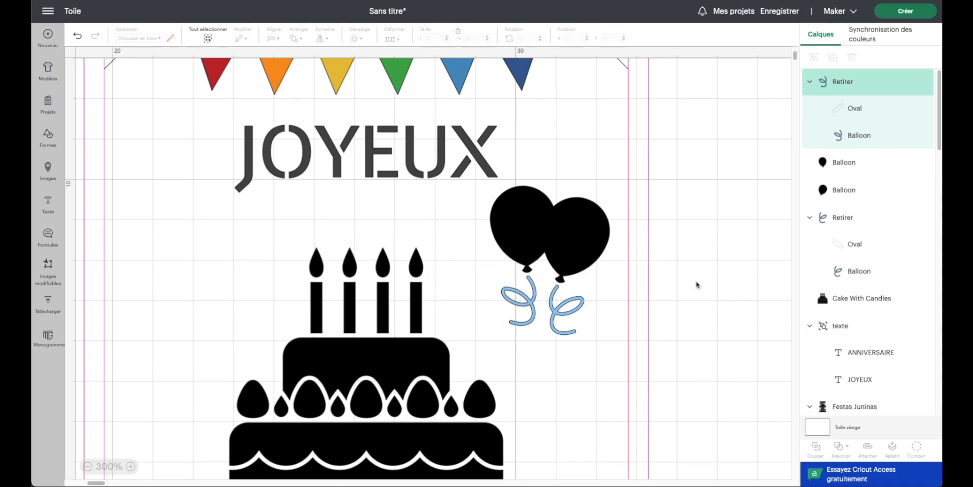
Step: Rotate the left curl to about 213° and nudge it into line with the left balloon's knot
click(532, 291)
drag(534, 337, 530, 341)
drag(528, 309, 529, 304)
click(666, 300)
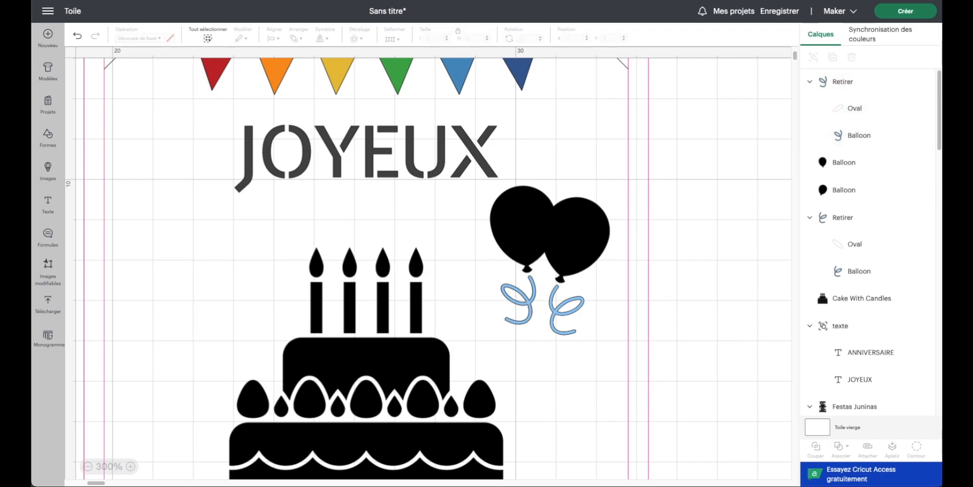
Step: Group the two balloons with their two curls and name the group "Ballon"
click(112, 467)
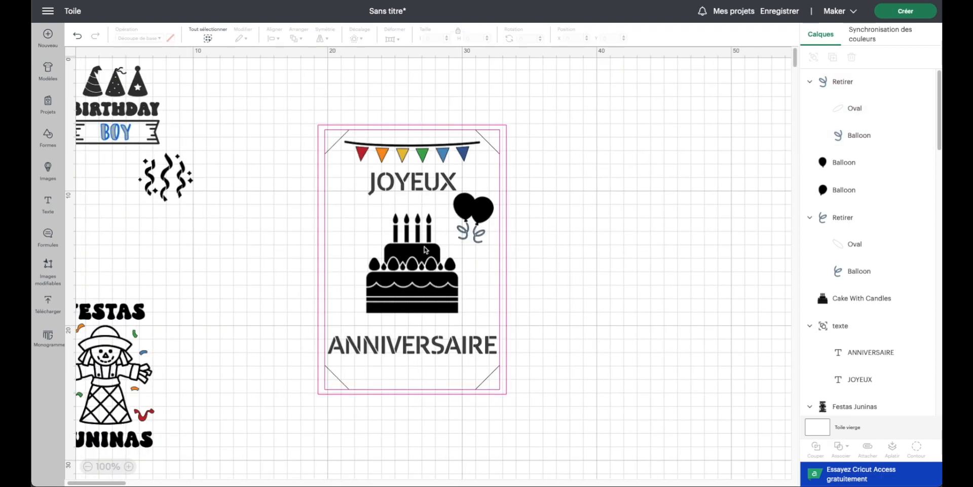
click(858, 83)
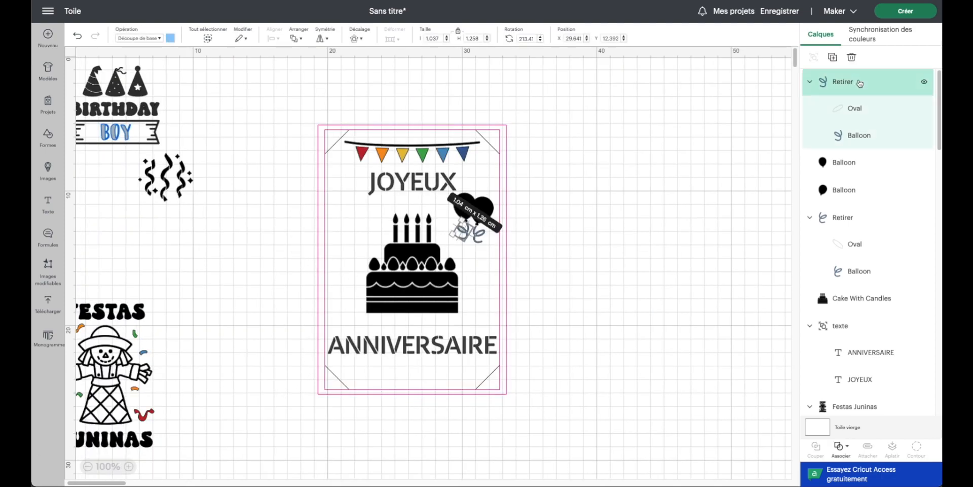
shift+click(844, 166)
shift+click(840, 201)
shift+click(841, 218)
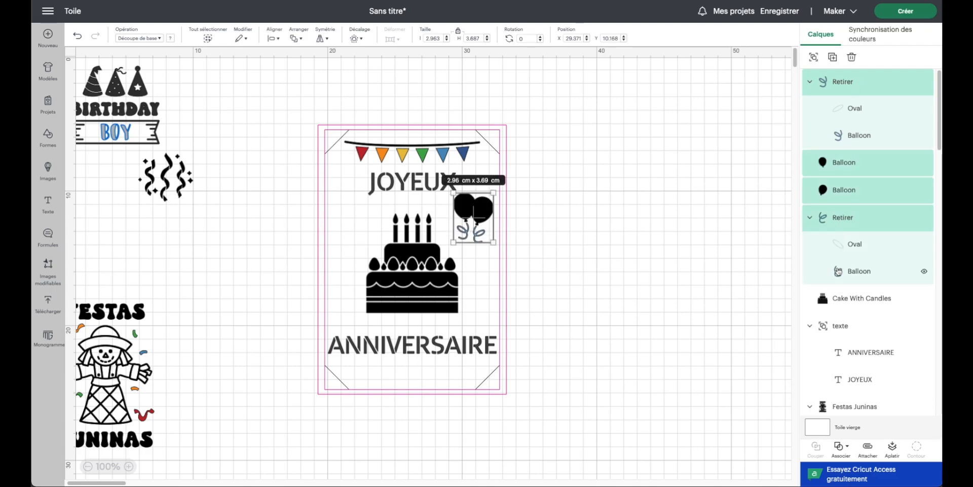
click(814, 57)
double_click(854, 82)
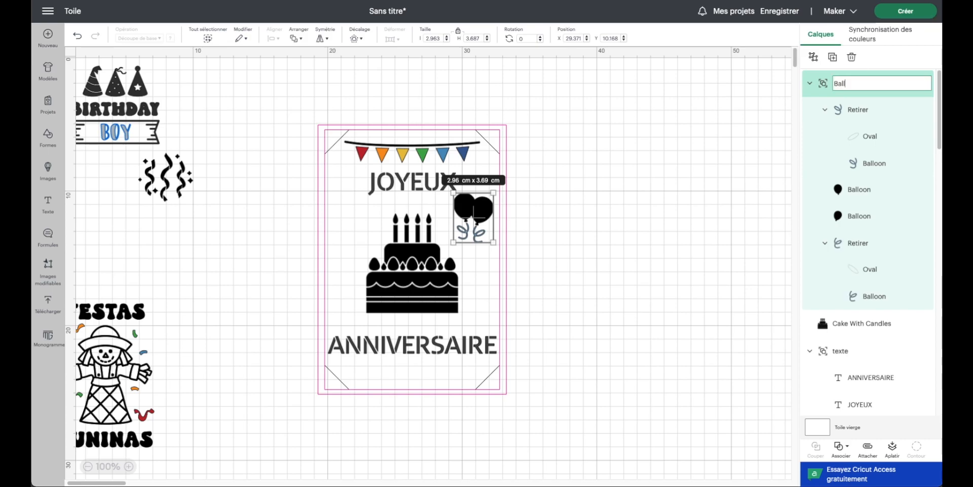
key(Return)
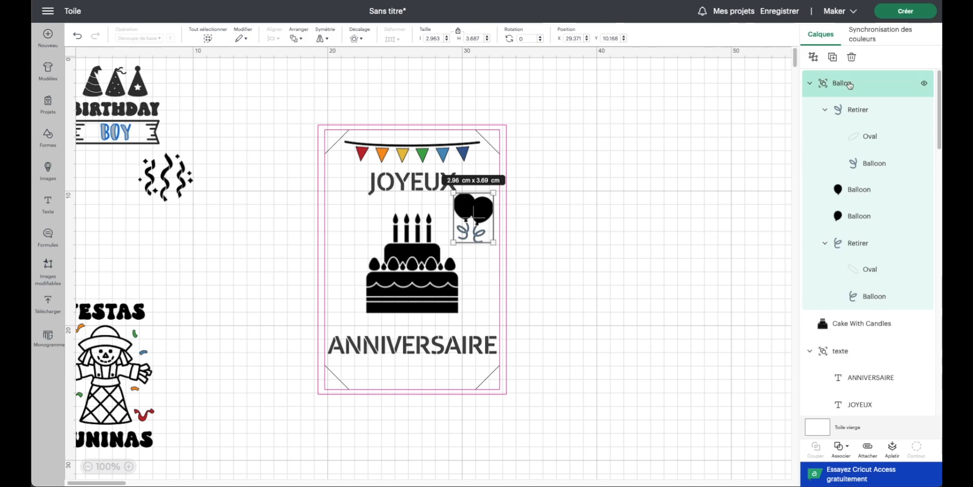
Step: Rotate the balloon group to about 15° and position it beside the cake's candles
scroll(674, 193, down, 1)
scroll(674, 193, right, 1)
drag(480, 222, 474, 225)
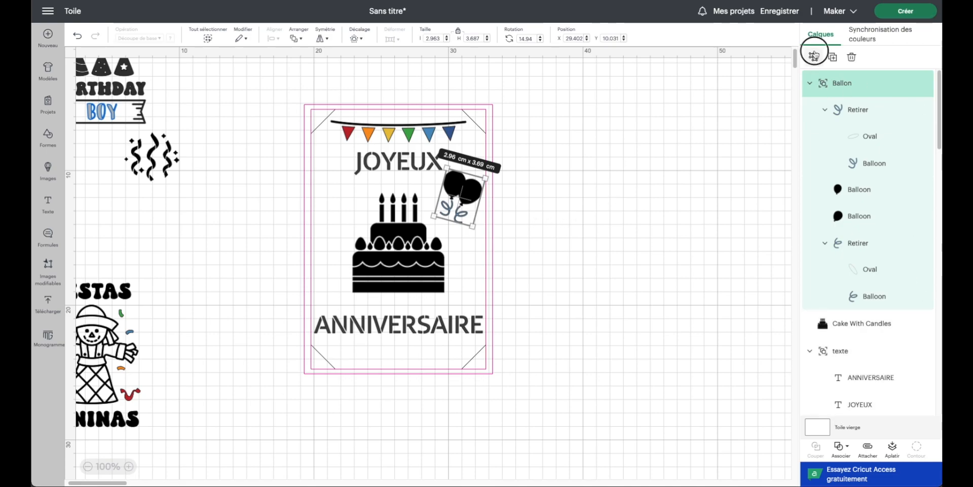
Step: Ungroup the balloons and curls and unite them into a single shape with Lier
click(813, 57)
click(842, 446)
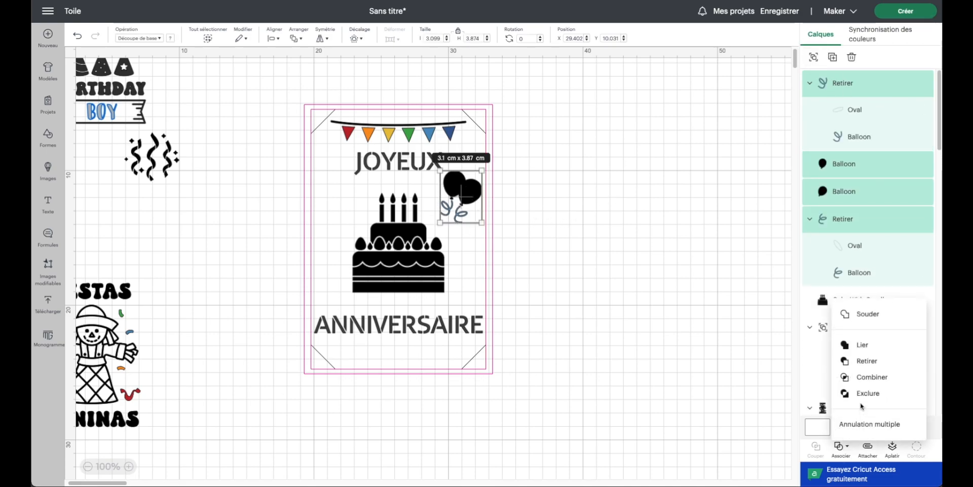
click(864, 342)
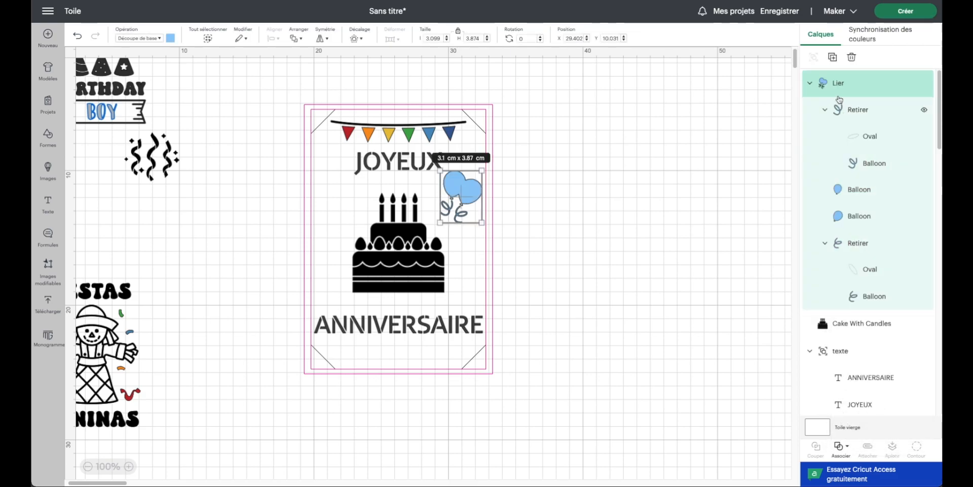
Step: Rename the united balloon layer "ballon"
double_click(839, 83)
text(ballon)
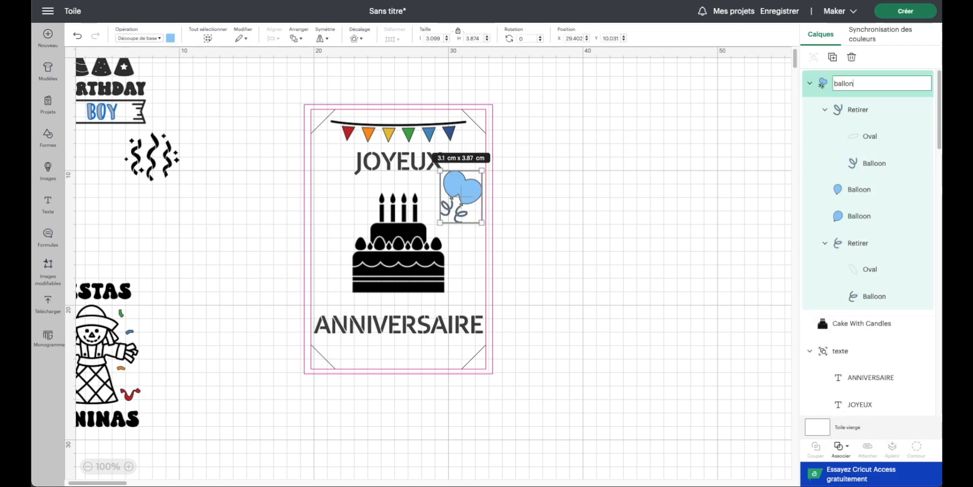
key(Return)
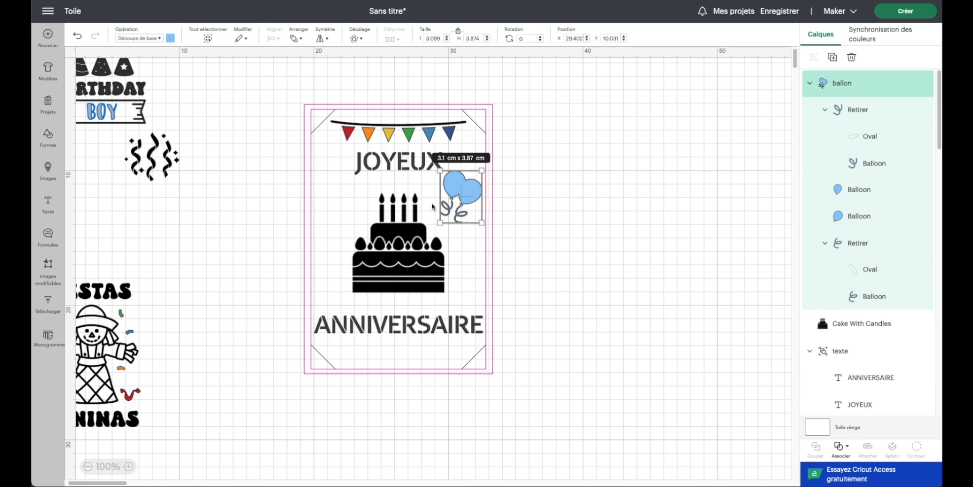
Step: Move the Birthday Boy design into the empty area between the scarecrow design and the card
scroll(214, 306, up, 1)
scroll(215, 307, left, 1)
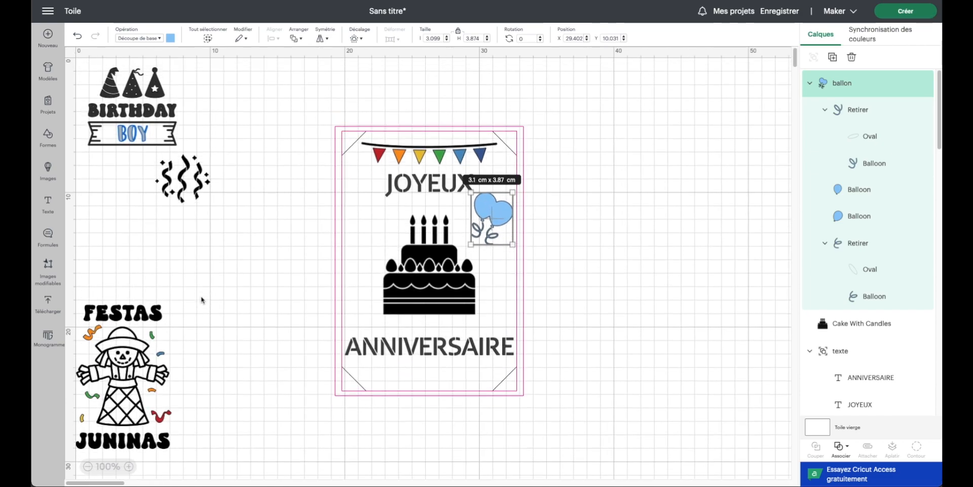
drag(103, 85, 248, 288)
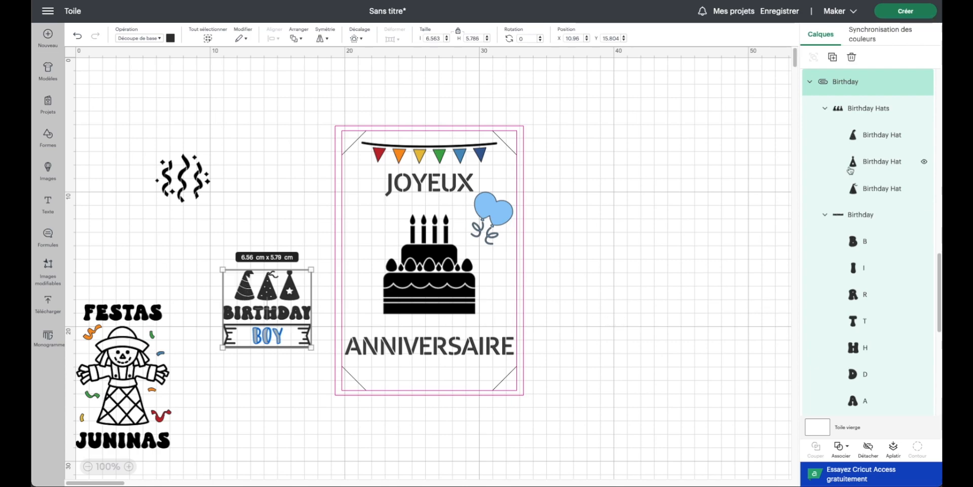
Step: Delete the BIRTHDAY lettering, the BOY text and the banner from the Birthday Boy design, keeping only the hats
click(860, 214)
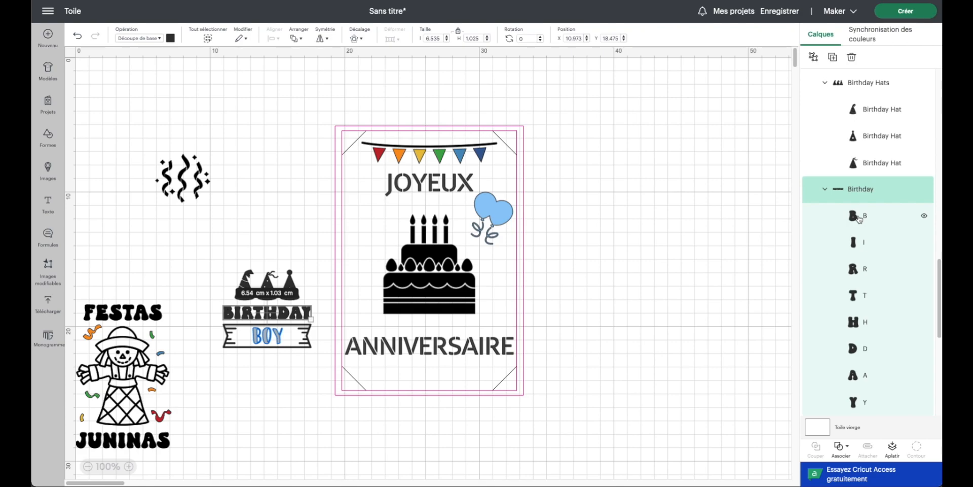
key(Delete)
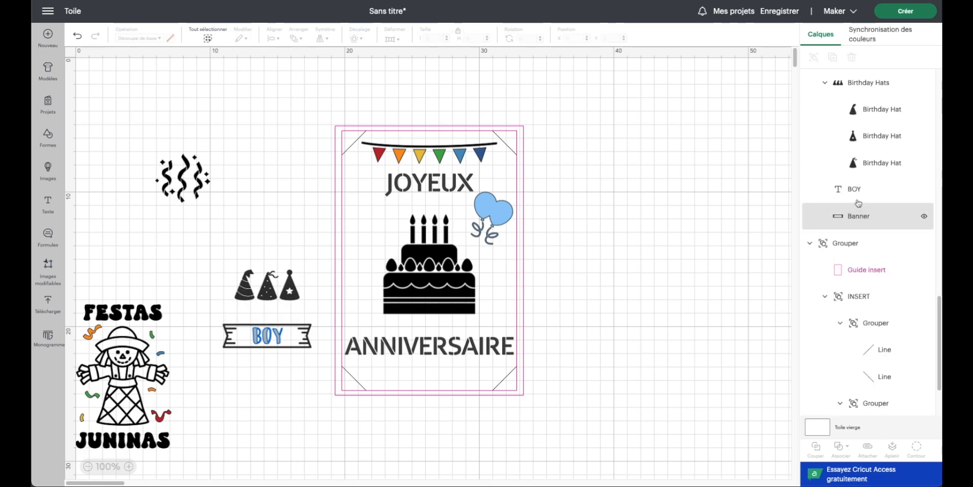
click(857, 199)
key(Delete)
click(857, 202)
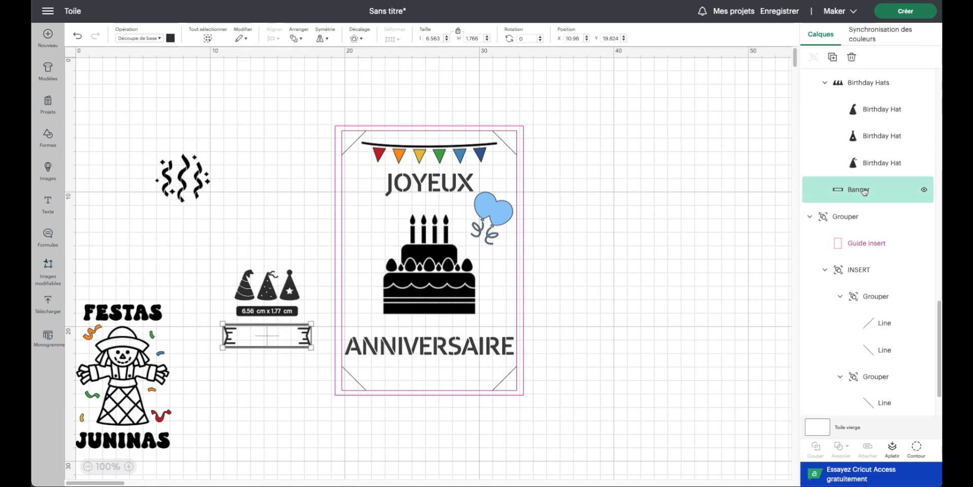
key(Delete)
scroll(865, 191, up, 2)
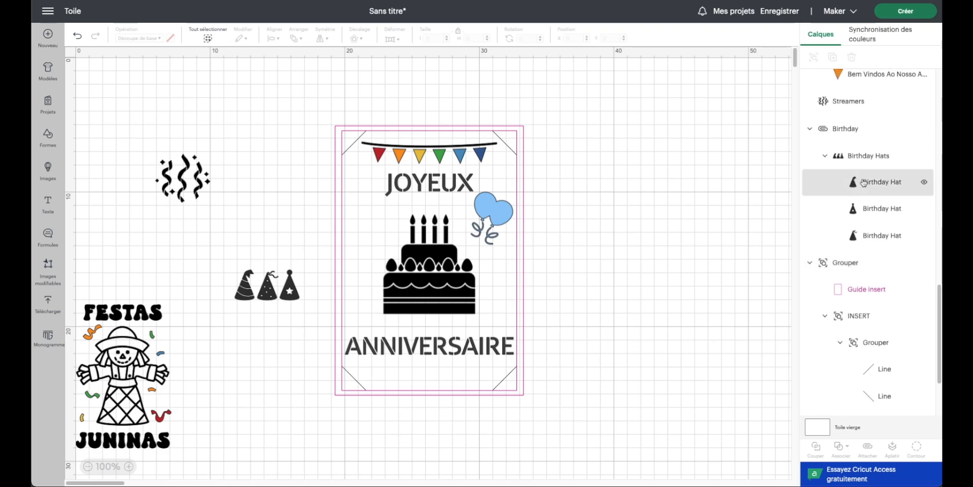
Step: Detach and ungroup the three hats, move the striped one beside the cake's candles and delete the other two
click(862, 128)
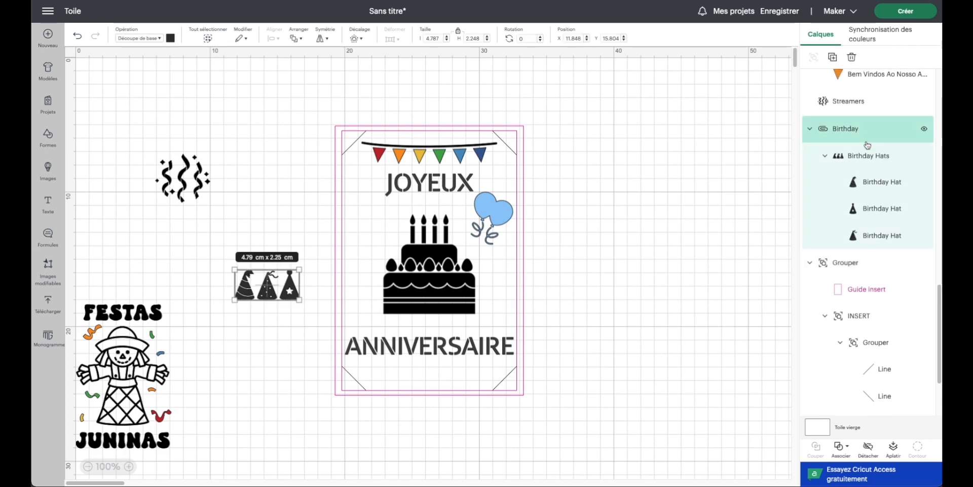
click(868, 446)
click(814, 57)
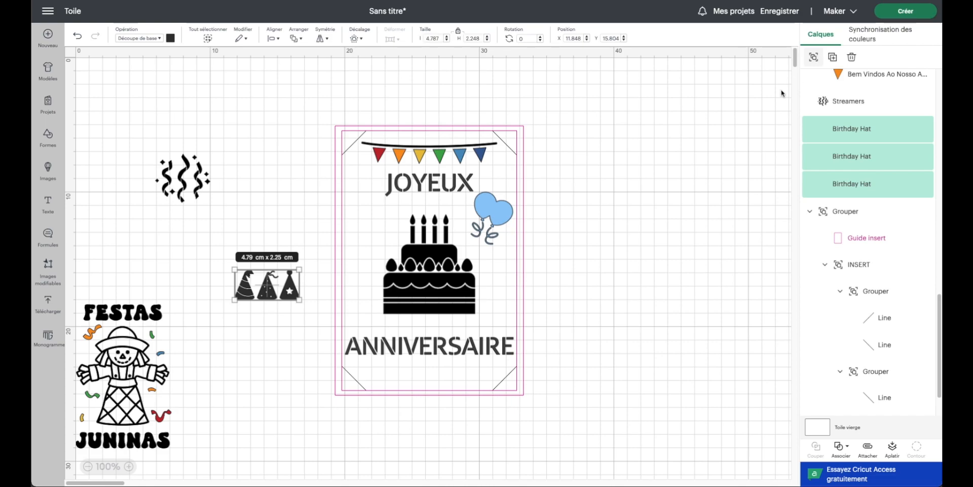
click(238, 221)
drag(265, 243, 383, 242)
key(Delete)
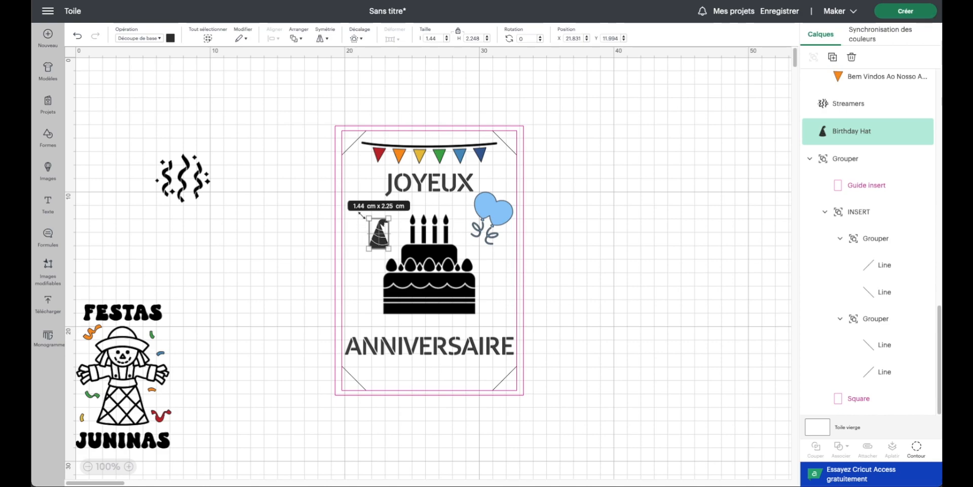
Step: Enlarge the party hat to about 2.28 × 3.55 cm, rotate it to about 334° and shift it away from the candles
drag(363, 214, 357, 199)
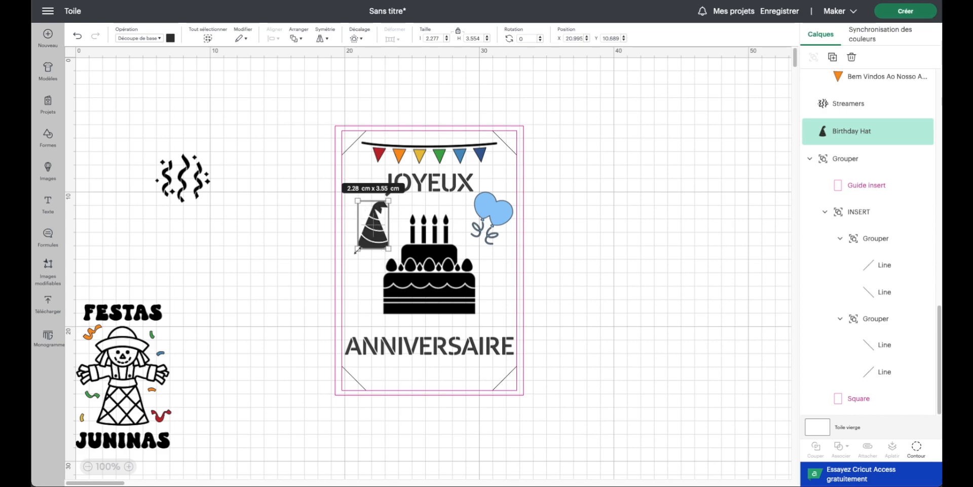
drag(356, 255, 373, 268)
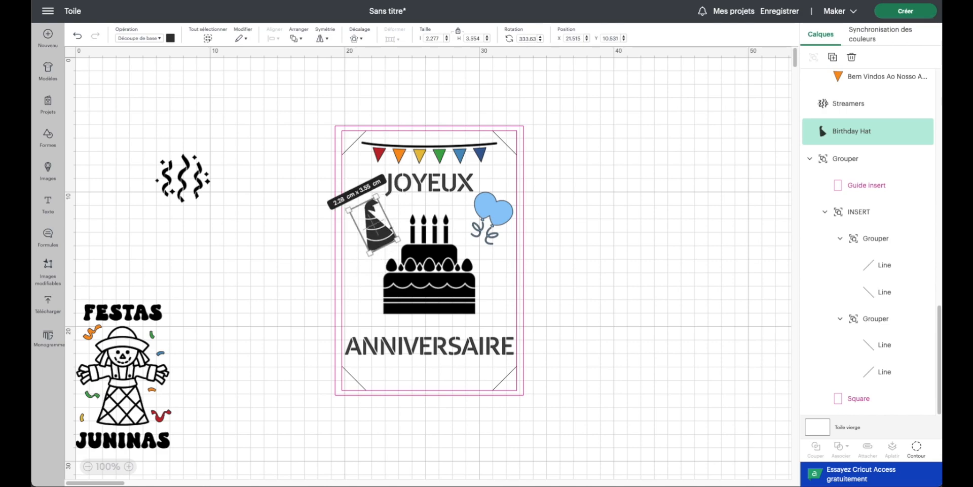
drag(381, 238, 373, 228)
click(244, 254)
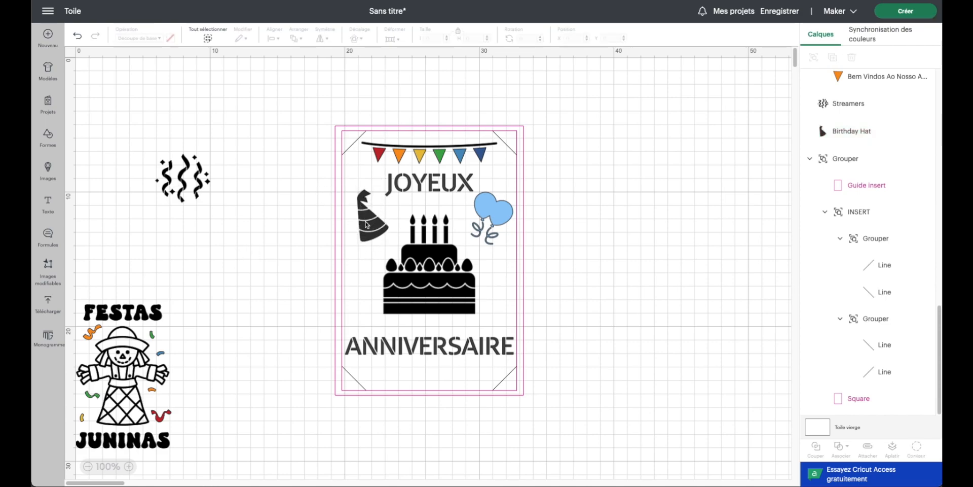
Step: Rotate the balloons to about 3° and lower the party hat slightly on the opposite side of the cake
drag(502, 216, 515, 199)
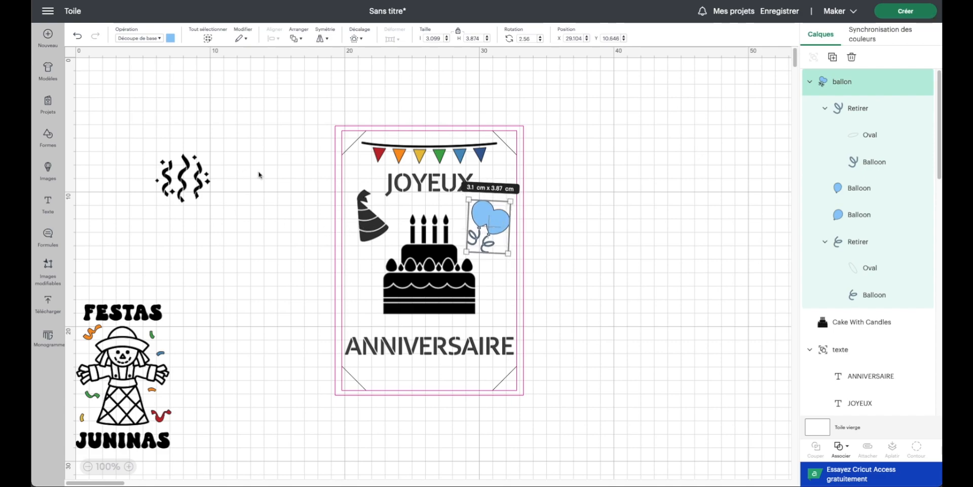
drag(370, 229, 370, 234)
key(super+z)
scroll(896, 157, down, 10)
click(903, 333)
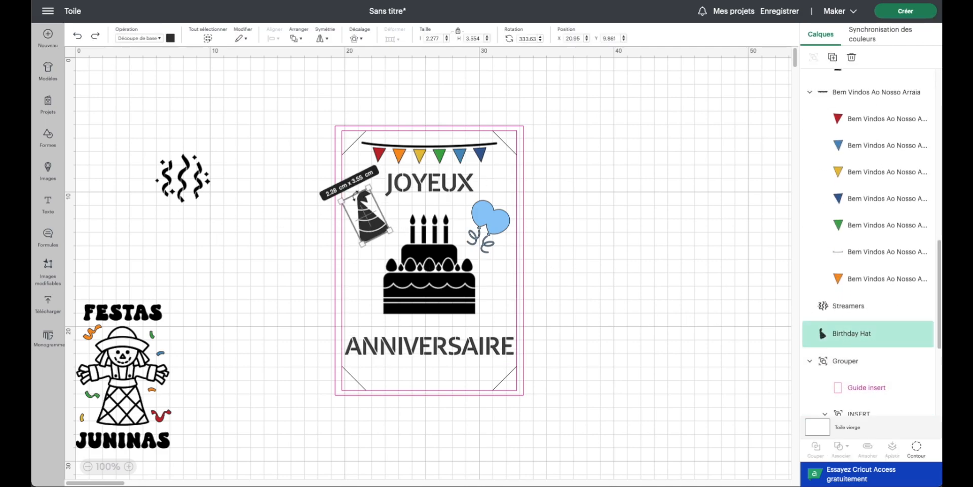
drag(330, 199, 330, 199)
drag(368, 218, 327, 212)
Step: Try the streamers above the party hat, scaled to about 3 × 2.6 cm and rotated to about 340°
click(188, 176)
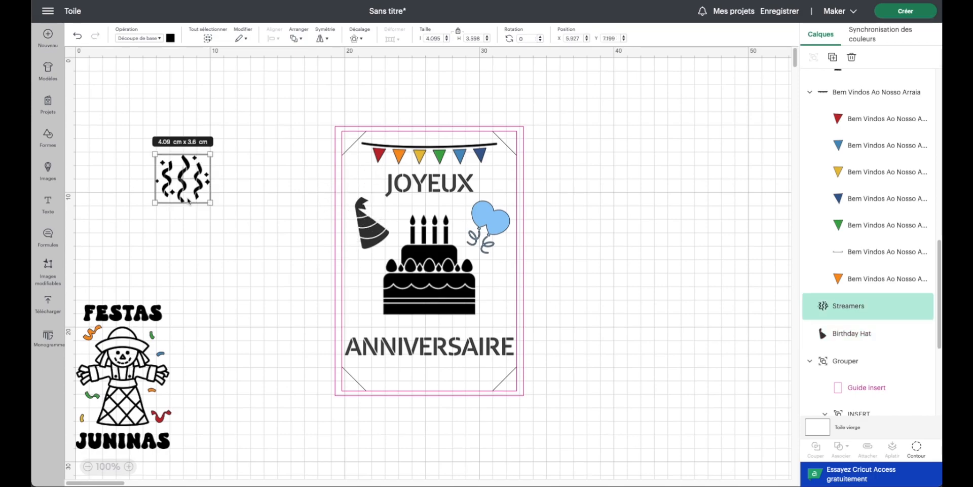
drag(209, 203, 420, 387)
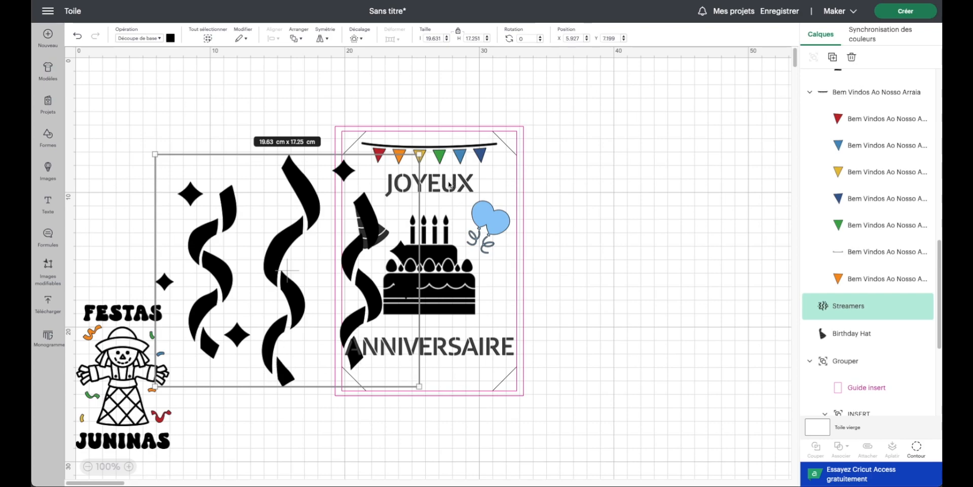
drag(419, 387, 260, 255)
drag(291, 270, 342, 211)
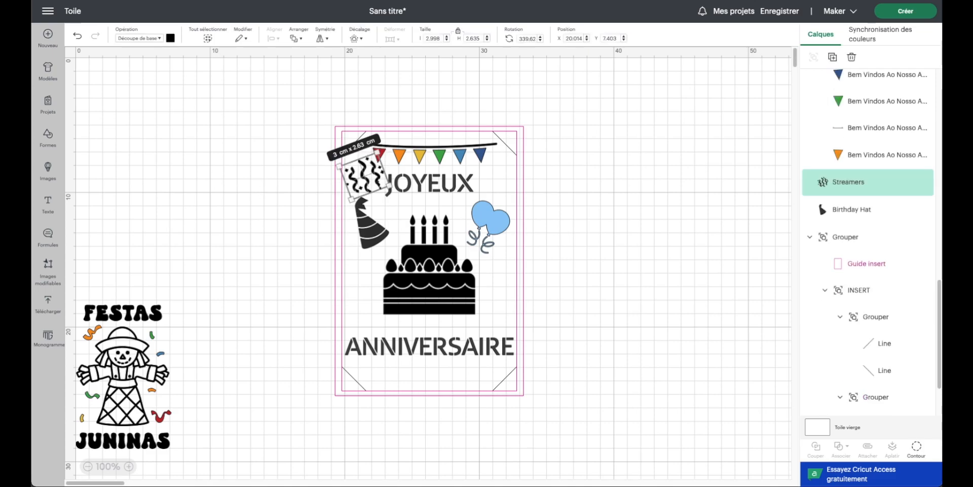
Step: Try the streamers enlarged to about 13.6 × 12 cm across the card, and delete them from the canvas
drag(388, 186, 568, 253)
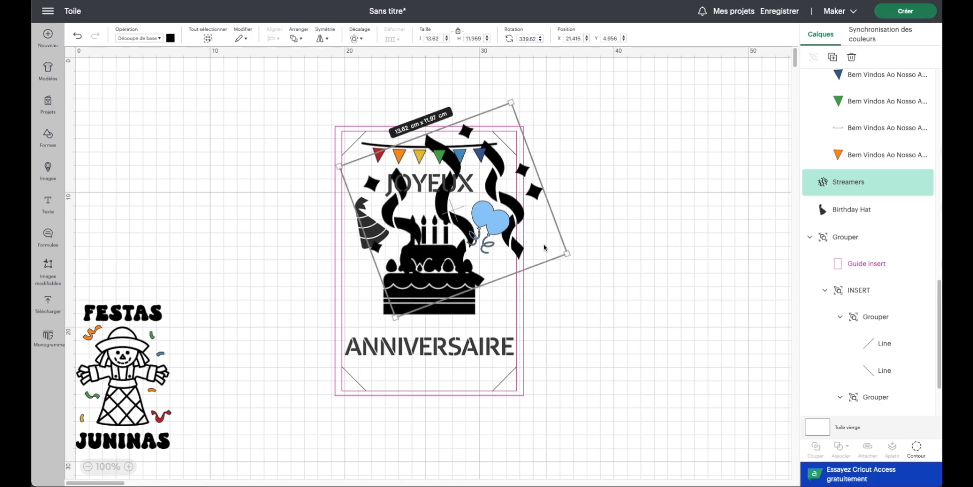
drag(529, 223, 516, 215)
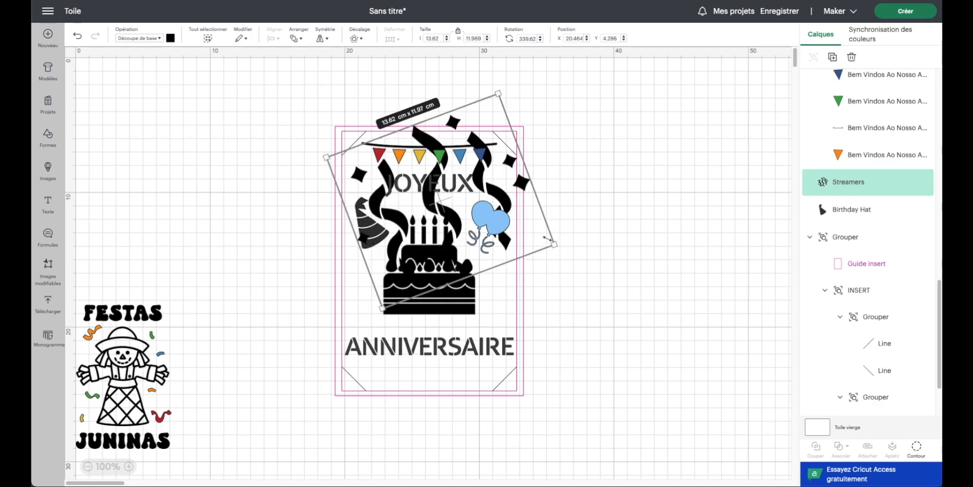
drag(554, 244, 262, 165)
key(Delete)
scroll(261, 163, down, 1)
scroll(261, 163, right, 4)
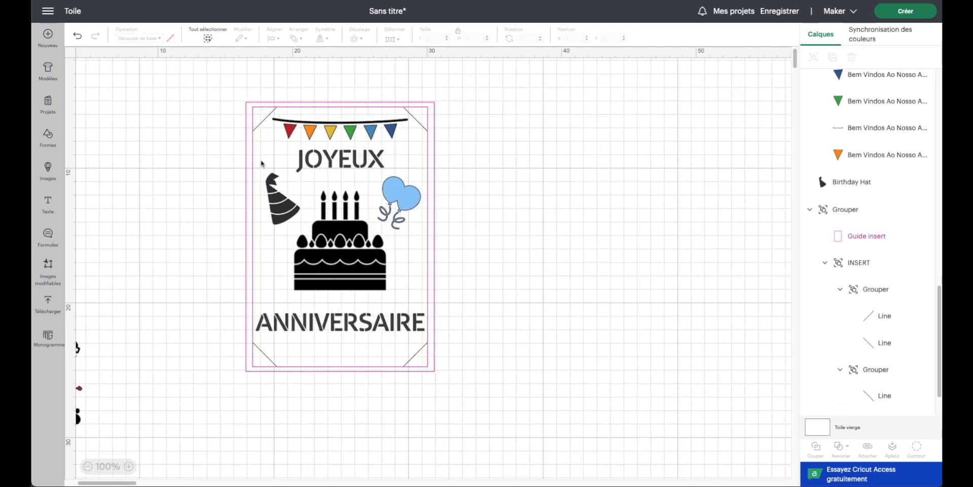
Step: Move the Festas Juninas design up beside the card, ungroup it and delete its black scarecrow and lettering layer
scroll(187, 260, left, 4)
scroll(187, 261, up, 1)
drag(139, 393, 241, 234)
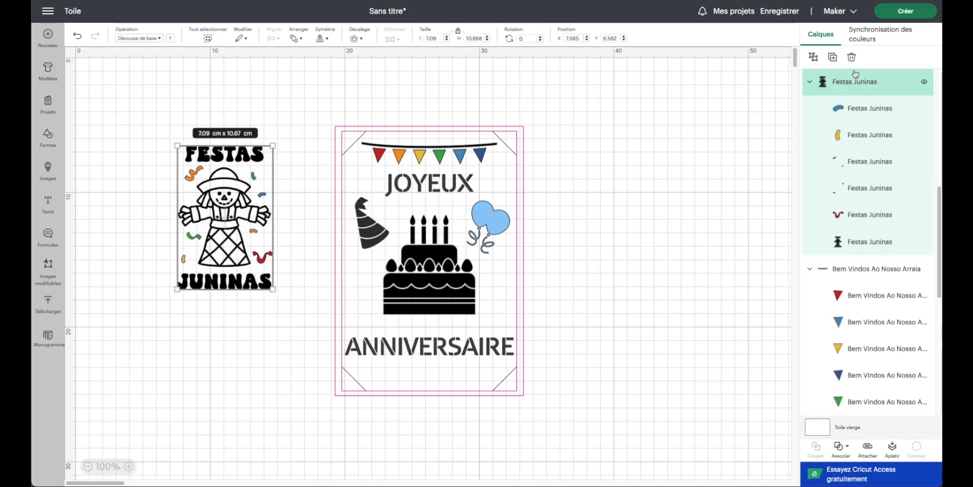
click(813, 57)
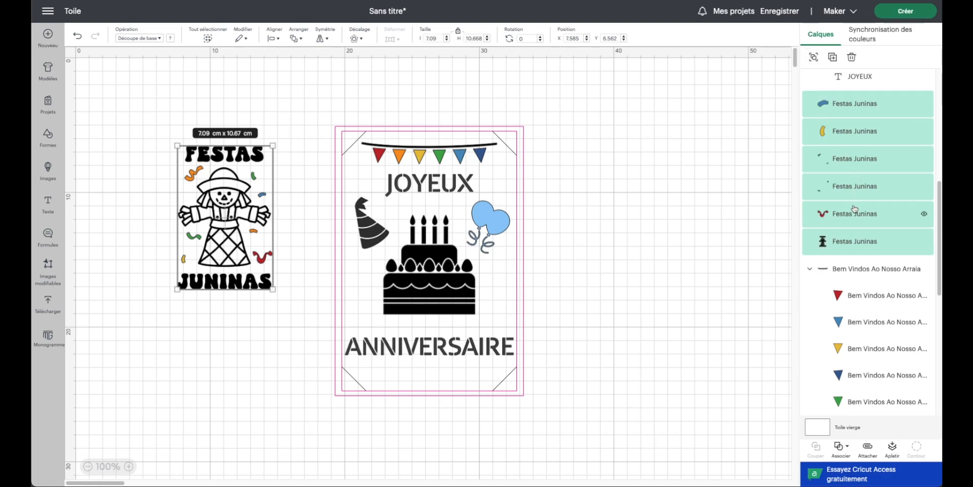
click(852, 237)
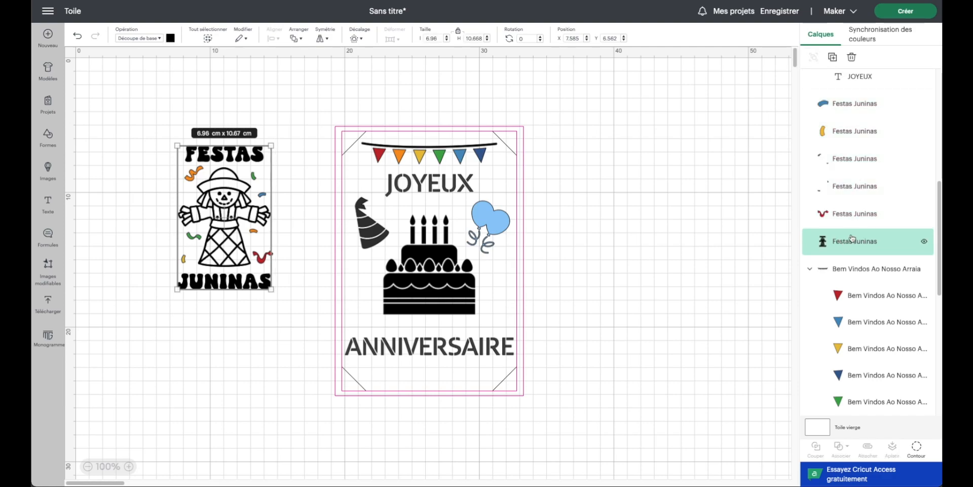
key(Delete)
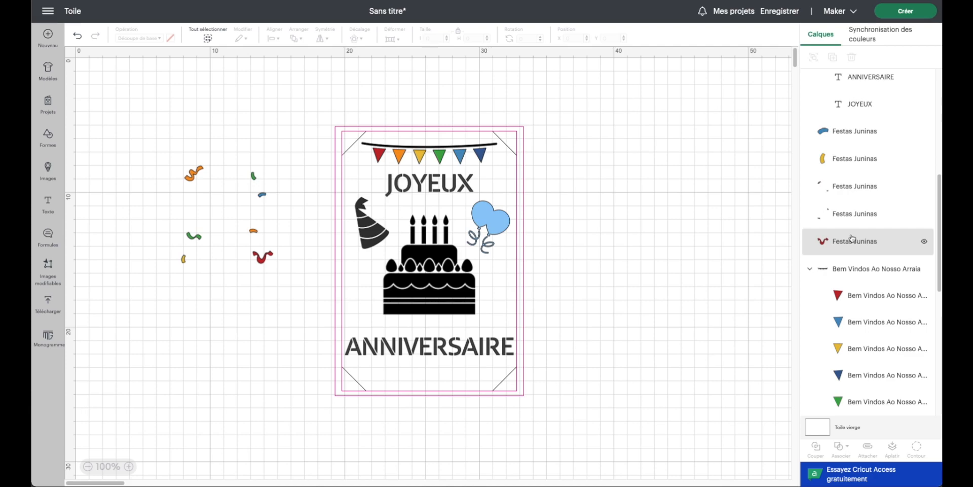
Step: Duplicate the orange confetti layer, hide the small piece's contour in the copy and delete the original layer
click(864, 188)
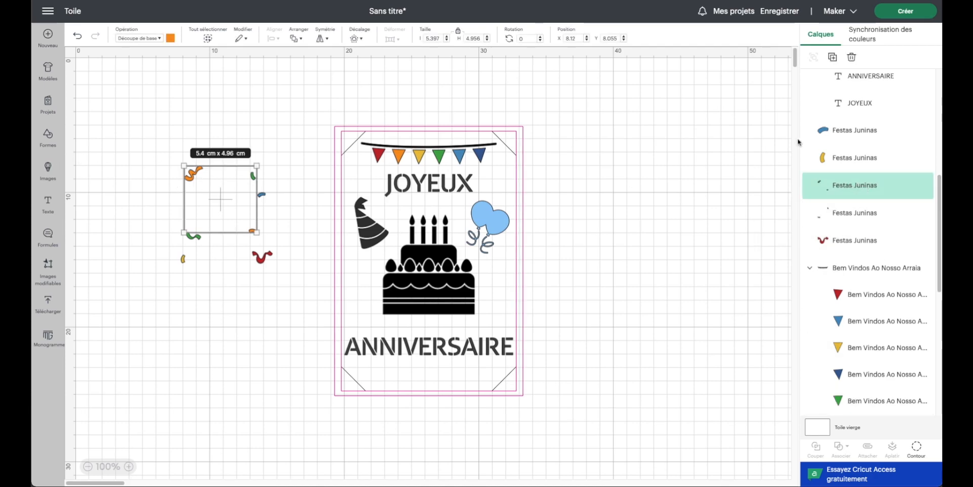
click(832, 57)
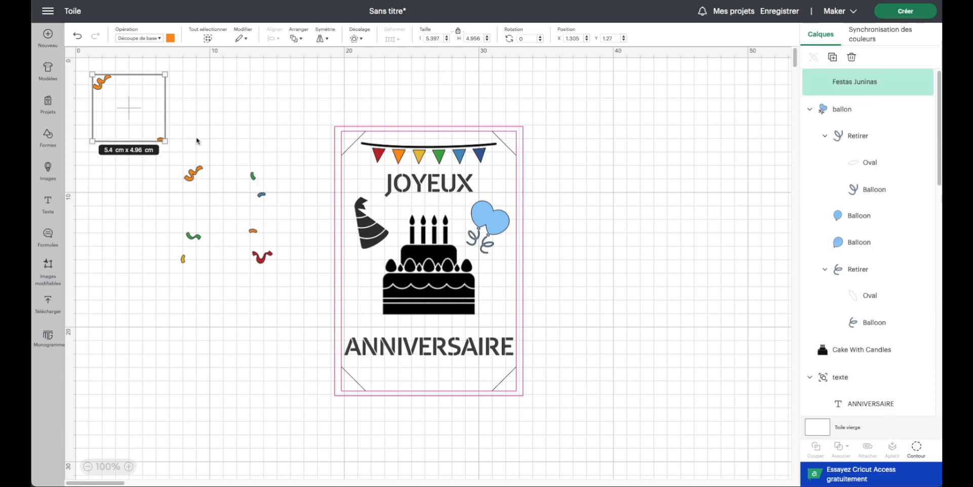
click(917, 447)
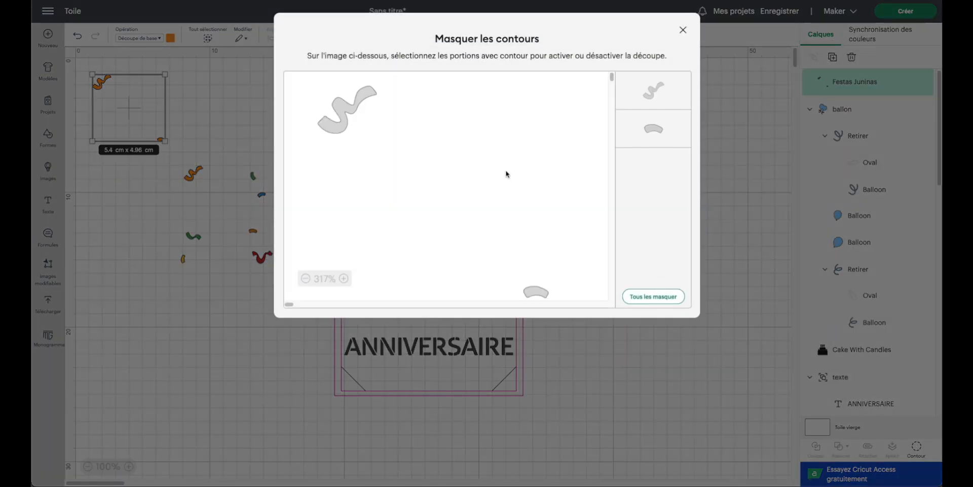
click(542, 293)
click(683, 30)
drag(102, 82, 284, 143)
click(248, 229)
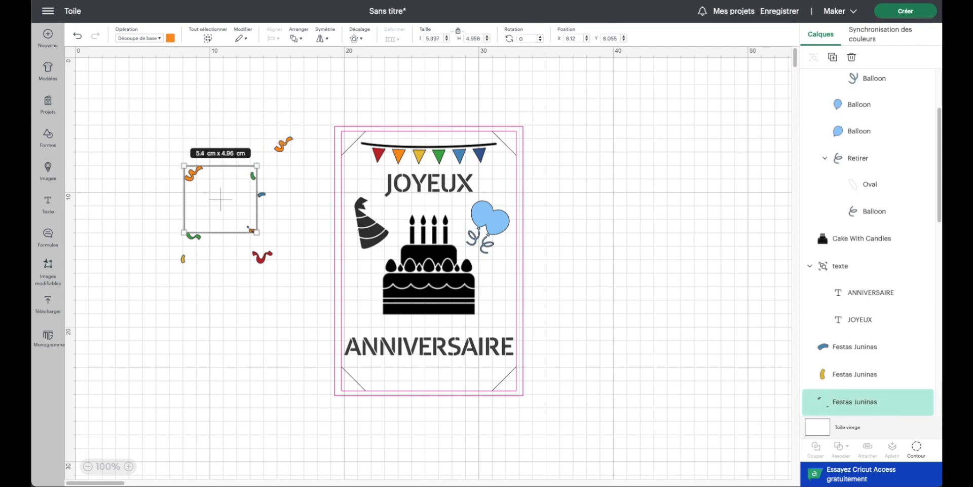
click(199, 188)
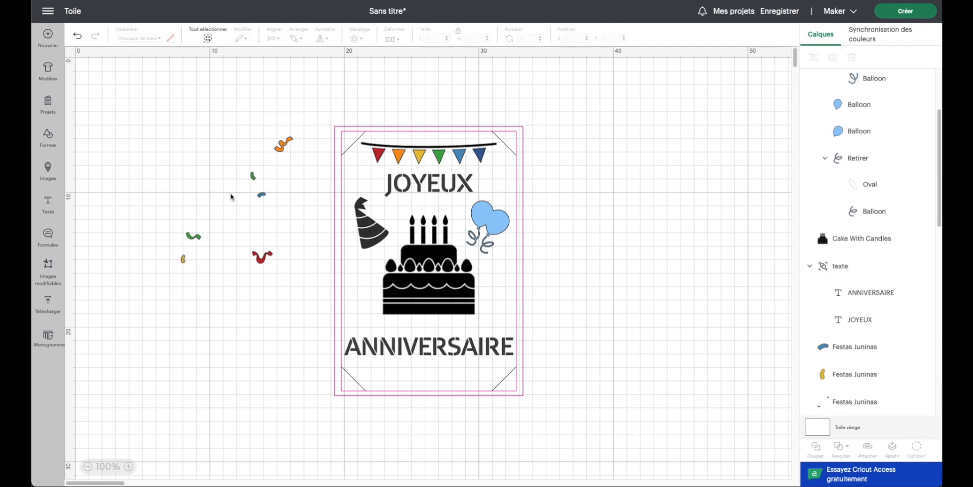
Step: Hide the small piece's contour in the green confetti layer, keeping only the wavy streamer
click(254, 176)
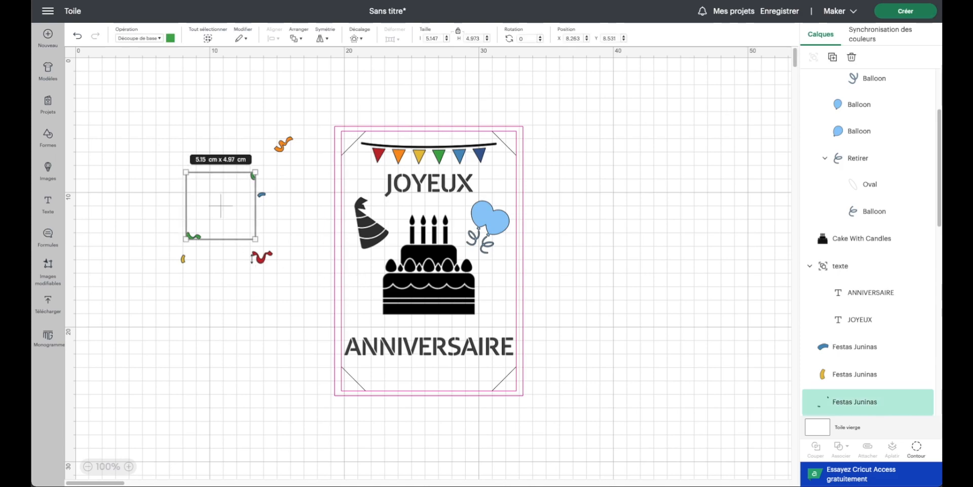
click(924, 446)
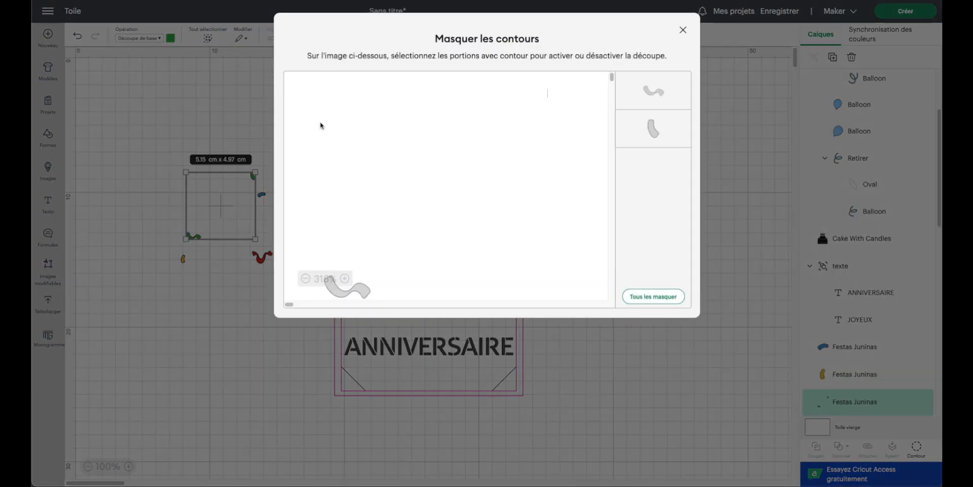
click(656, 129)
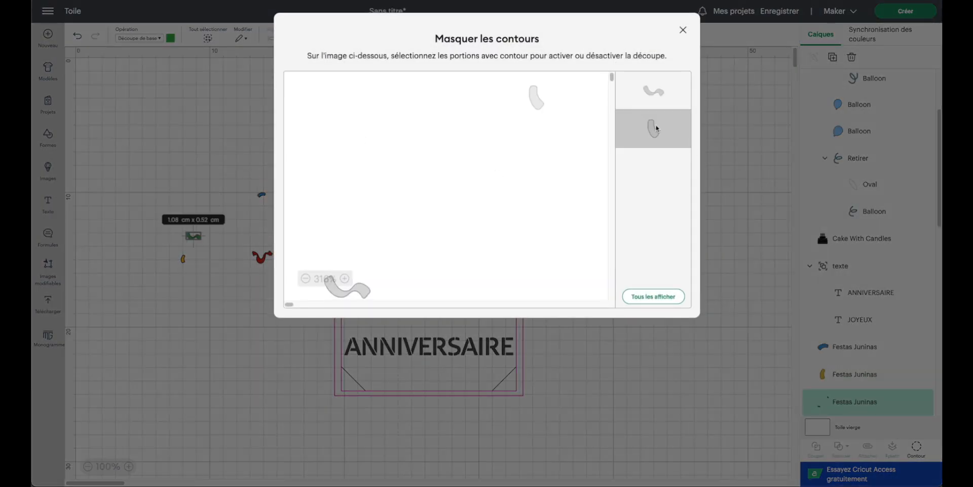
click(683, 30)
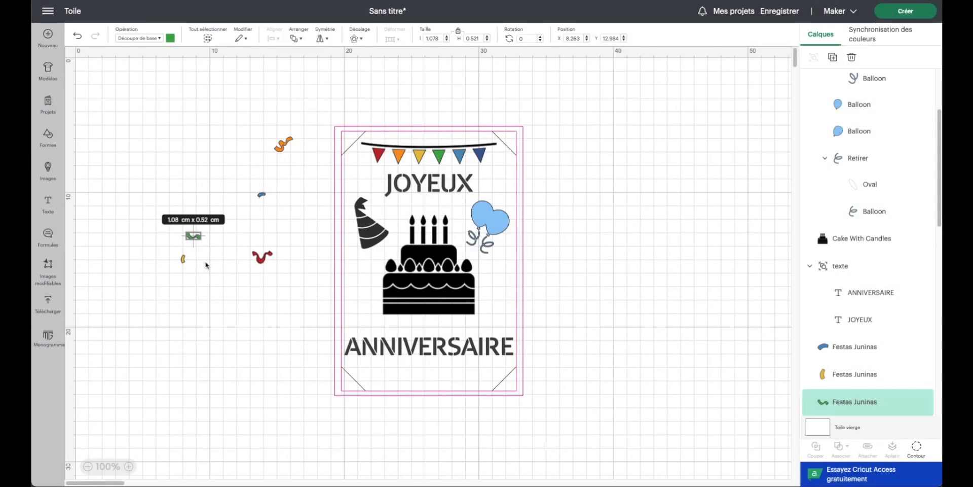
Step: Rotate the orange streamer and place it before the word JOYEUX, and place the green streamer after the word, above the balloons
click(292, 145)
mouse_move(297, 158)
mouse_down()
mouse_move(277, 177)
mouse_move(249, 182)
mouse_up()
mouse_move(286, 146)
mouse_down()
mouse_move(365, 195)
mouse_move(369, 179)
mouse_up()
mouse_move(200, 238)
mouse_down()
mouse_move(513, 258)
mouse_move(522, 191)
mouse_move(505, 188)
mouse_up()
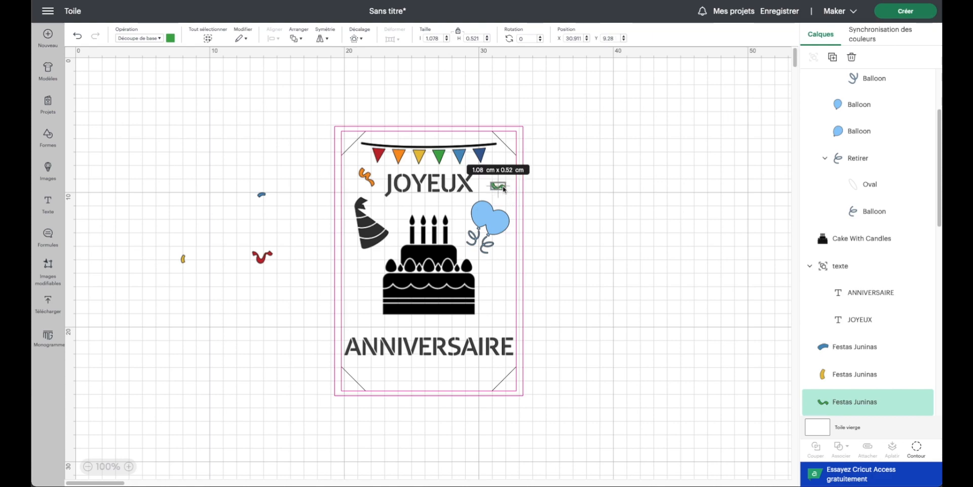
Step: Place the confetti around the card: the rotated red streamer and yellow piece on either side of the cake, the blue piece above the green streamer
click(261, 258)
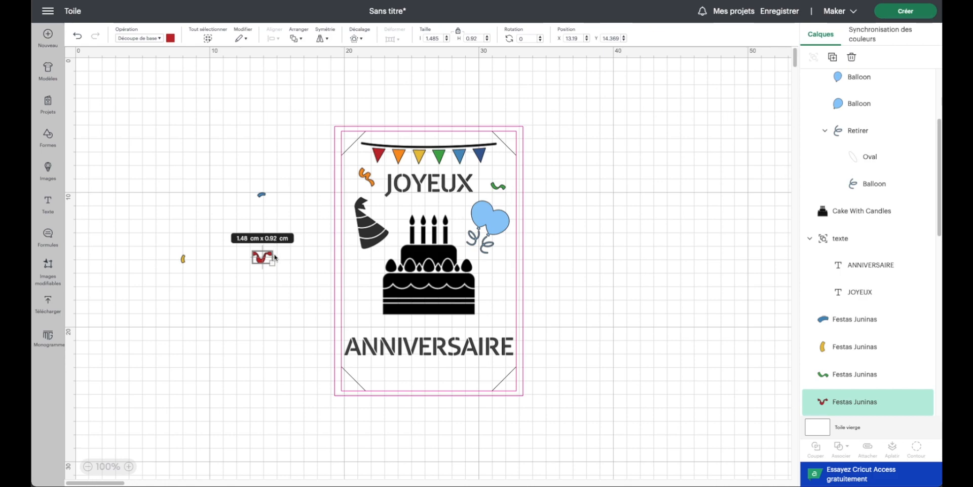
drag(274, 264, 261, 278)
drag(270, 263, 366, 304)
drag(182, 262, 502, 310)
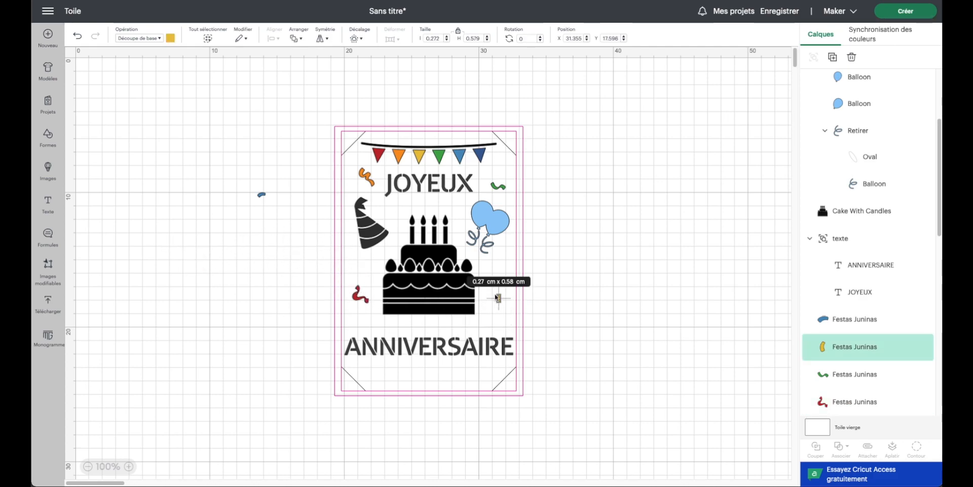
drag(261, 194, 496, 171)
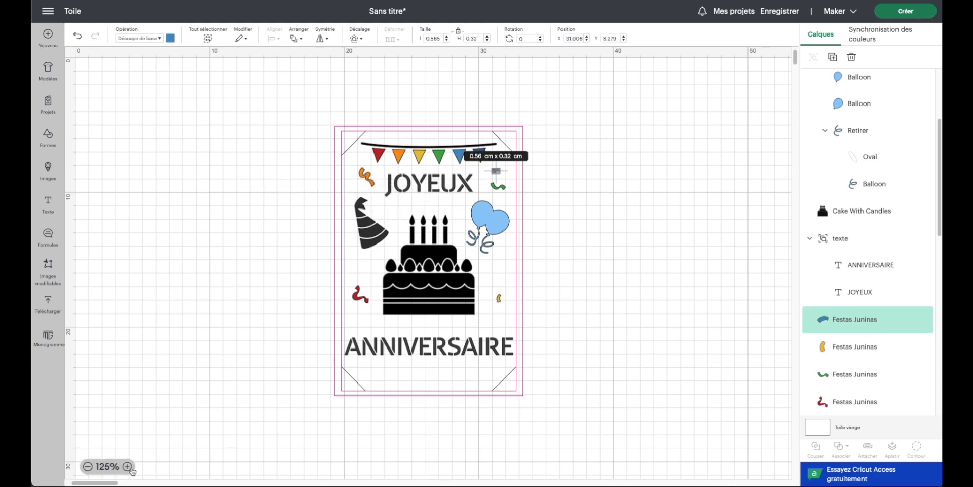
Step: Nudge the small blue confetti piece above the green streamer and set its rotation to 20°
click(129, 466)
click(127, 466)
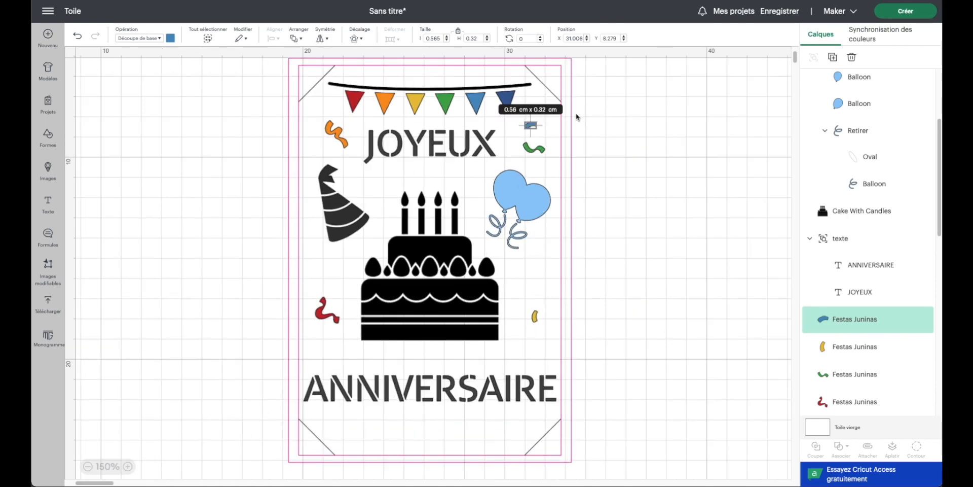
click(128, 466)
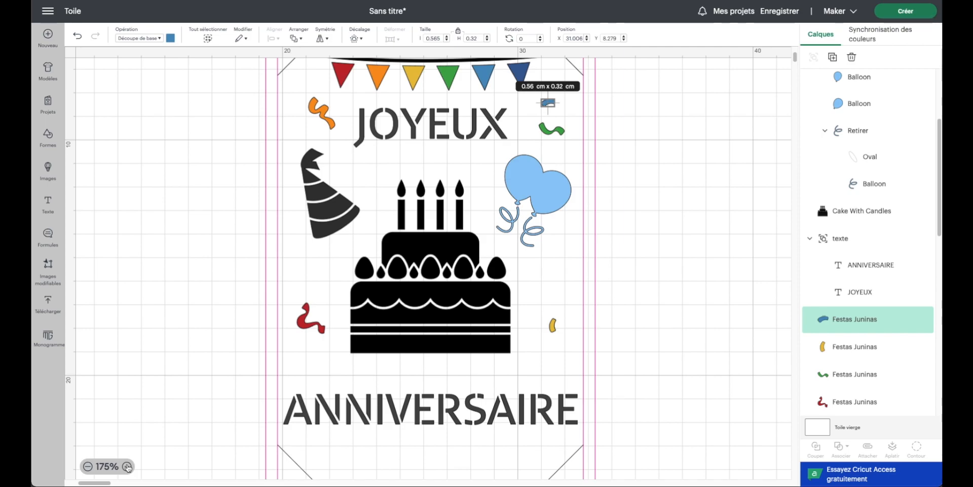
click(128, 466)
drag(565, 82, 566, 88)
click(529, 40)
text(20)
key(Return)
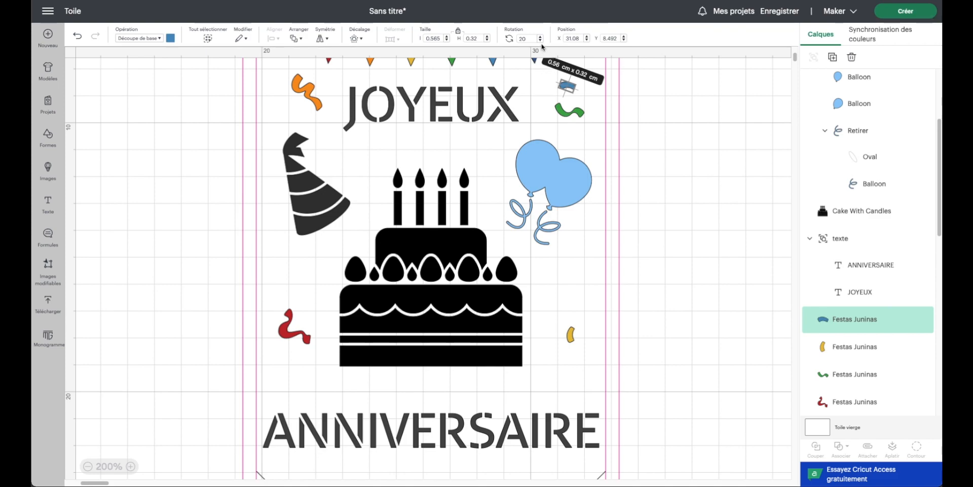
Step: Increase the blue confetti piece's rotation to 60°
click(540, 37)
click(540, 37)
click(541, 37)
click(540, 37)
click(541, 37)
click(540, 37)
click(540, 37)
click(540, 37)
click(541, 37)
click(540, 37)
click(541, 37)
click(540, 37)
click(540, 37)
click(540, 37)
click(540, 37)
click(541, 37)
click(541, 37)
click(540, 37)
click(540, 37)
click(540, 37)
click(540, 37)
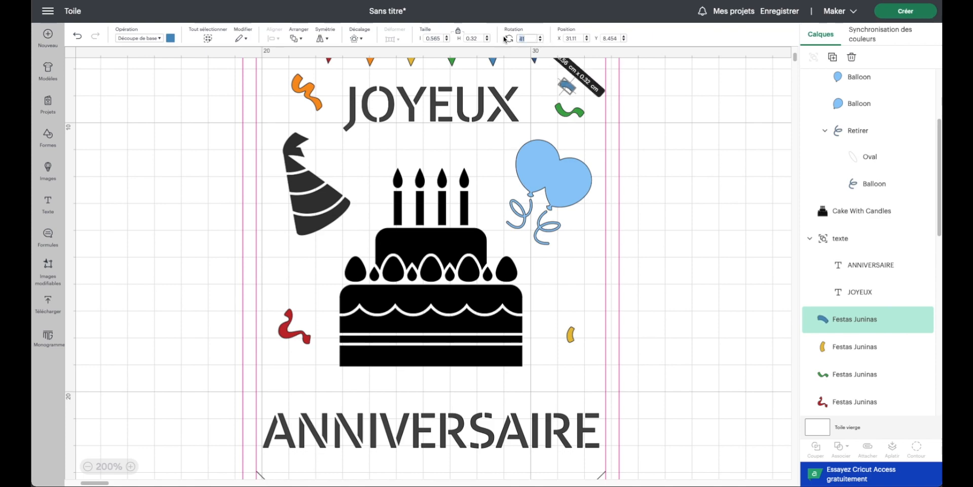
text(60)
key(Return)
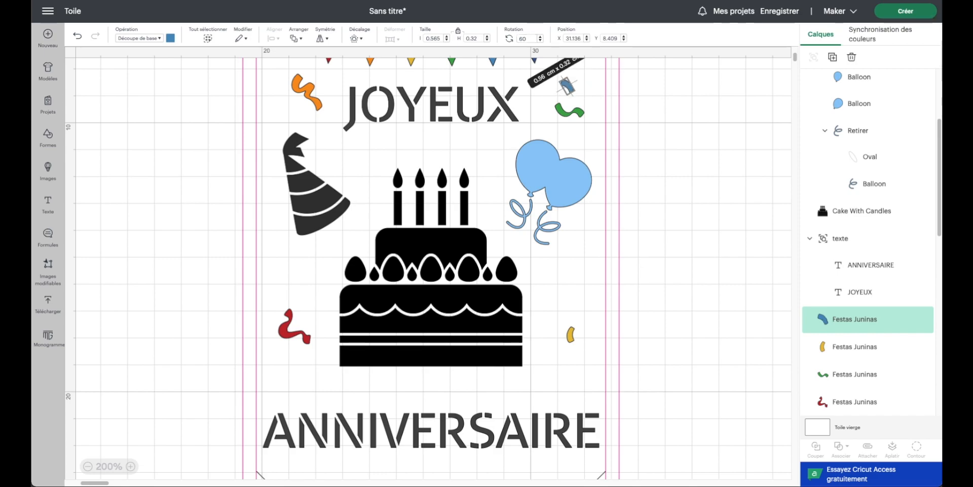
Step: Bring the blue, yellow, green and red confetti layers all the way to the front
scroll(582, 99, down, 1)
click(583, 102)
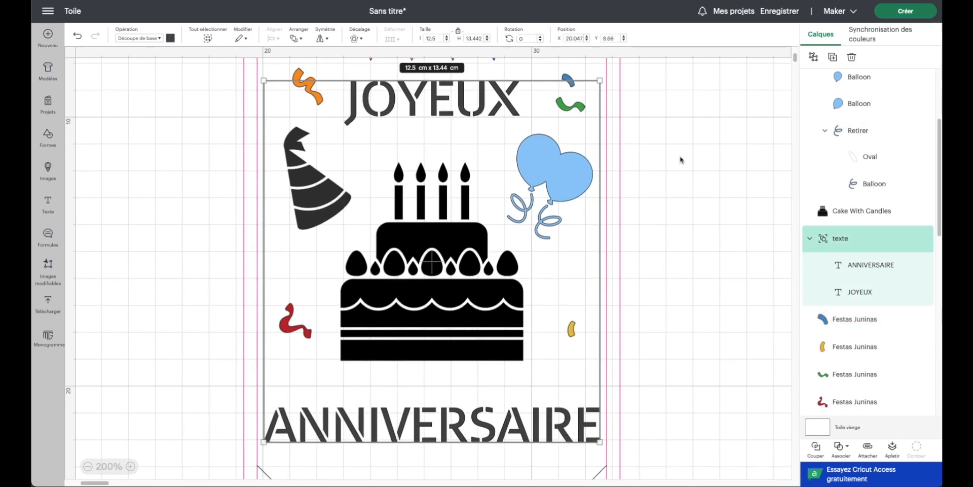
click(856, 321)
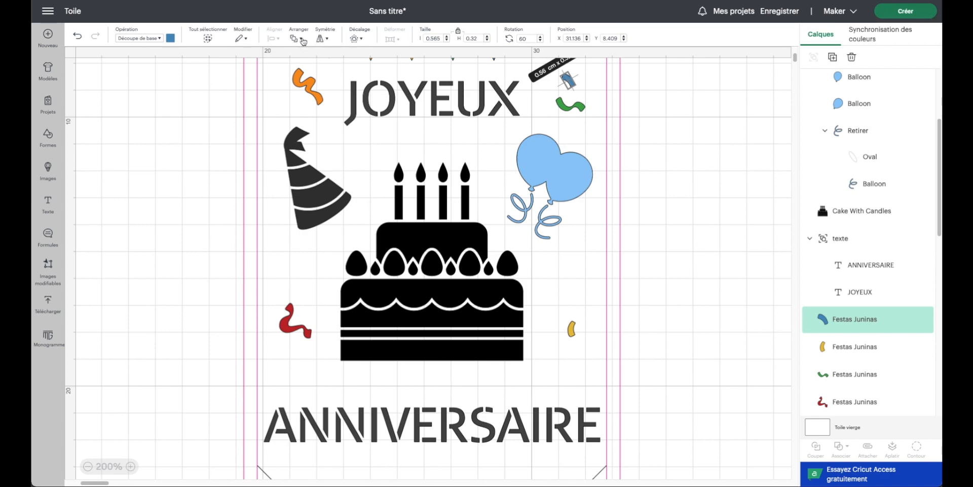
shift+click(847, 348)
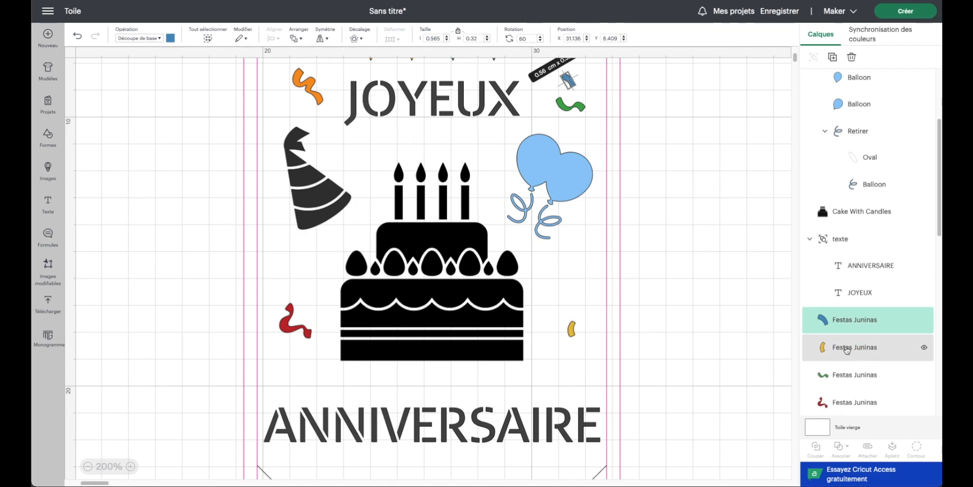
shift+click(851, 376)
shift+click(853, 403)
scroll(853, 405, down, 2)
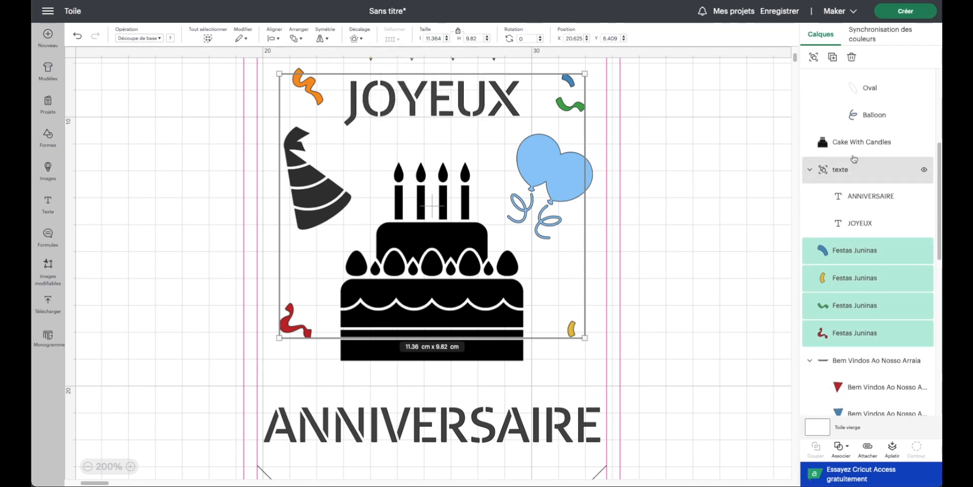
click(297, 39)
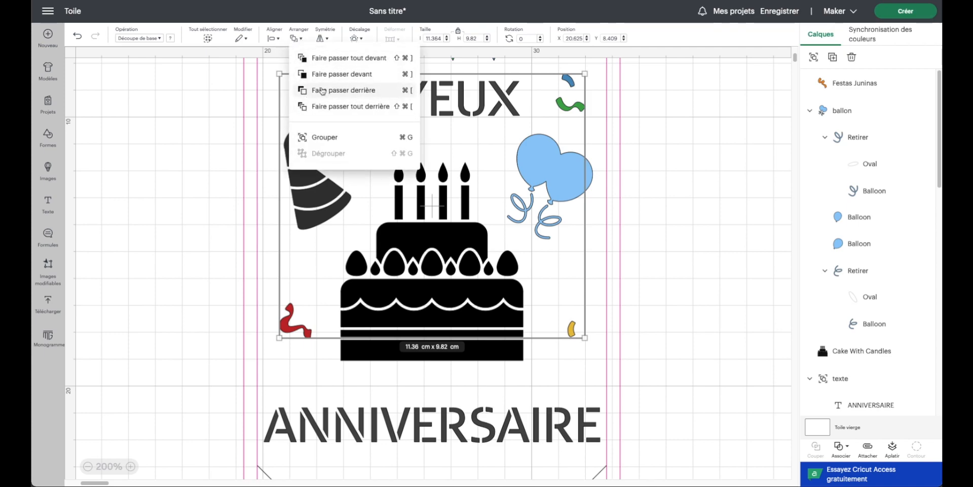
click(321, 59)
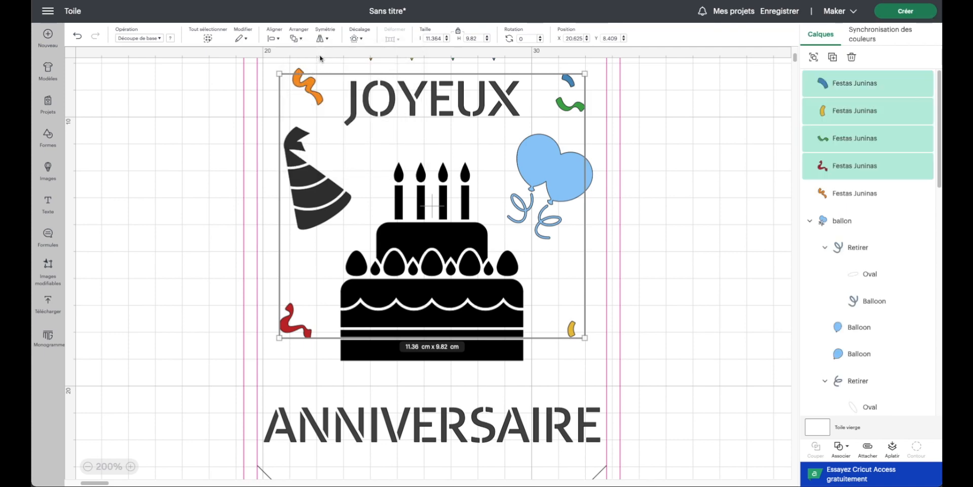
Step: Rotate the green streamer above the balloons to a new angle
click(569, 79)
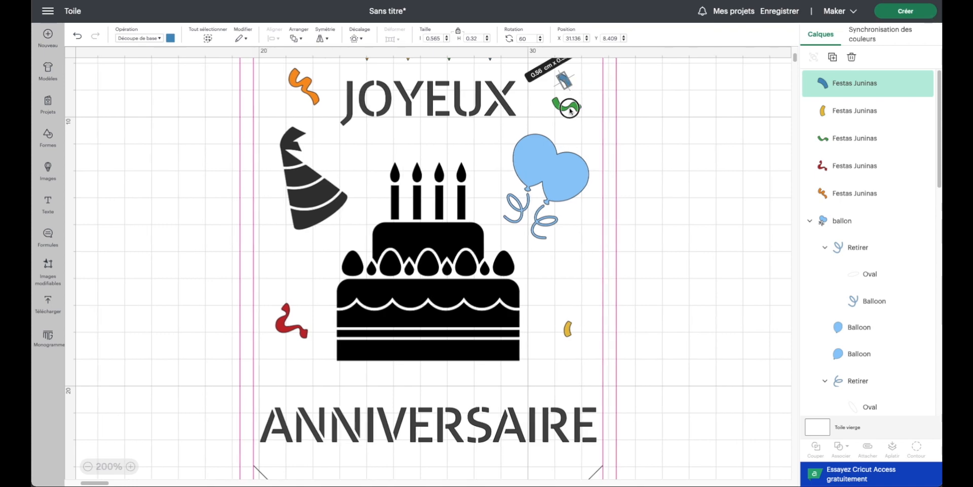
click(570, 105)
drag(584, 117, 508, 125)
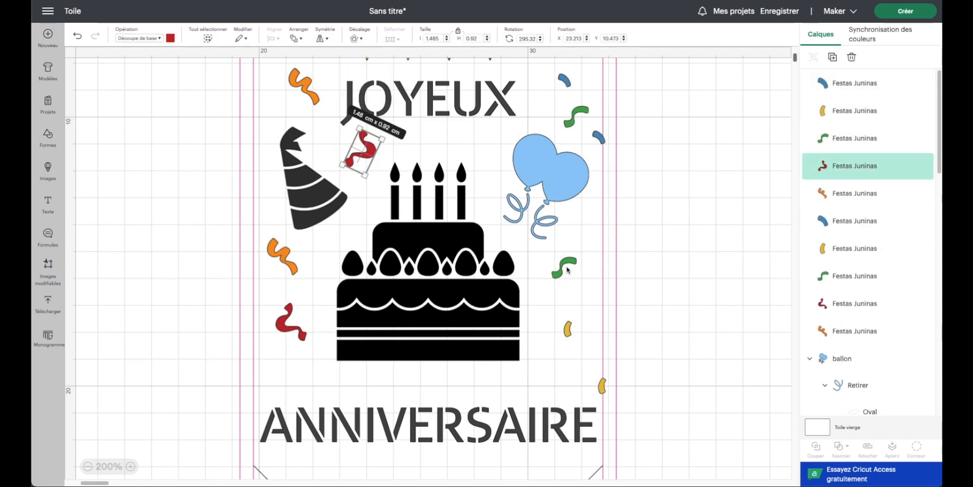
Step: Spread the duplicated confetti around the cake, with yellow near the party hat and an orange streamer on the balloon side
drag(602, 385, 423, 143)
drag(564, 267, 482, 139)
drag(568, 329, 331, 243)
drag(305, 87, 293, 88)
drag(282, 256, 566, 270)
scroll(591, 198, up, 2)
drag(482, 193, 548, 386)
Step: Paste another green streamer beside the cake and adjust the small confetti pieces around the candles
key(super+v)
drag(115, 97, 291, 315)
drag(598, 188, 493, 202)
drag(360, 199, 420, 196)
drag(423, 194, 361, 209)
drag(493, 202, 485, 198)
click(115, 466)
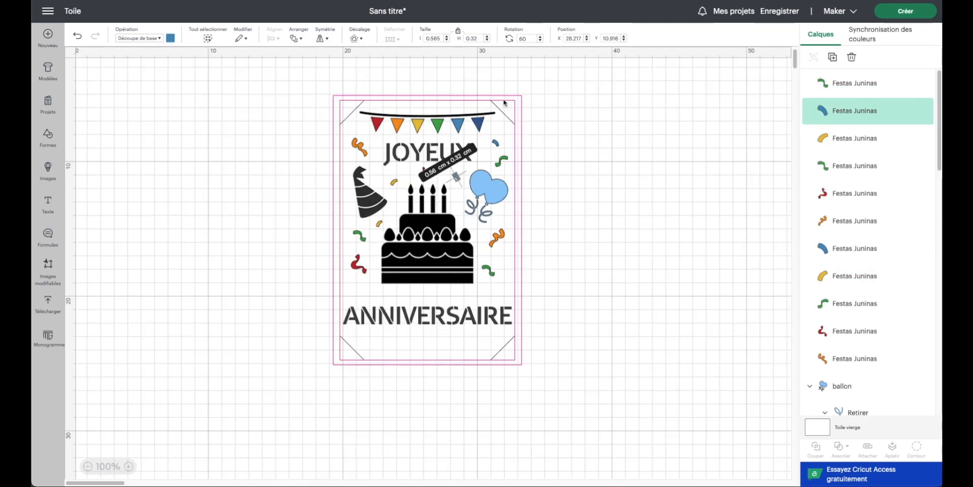
click(588, 183)
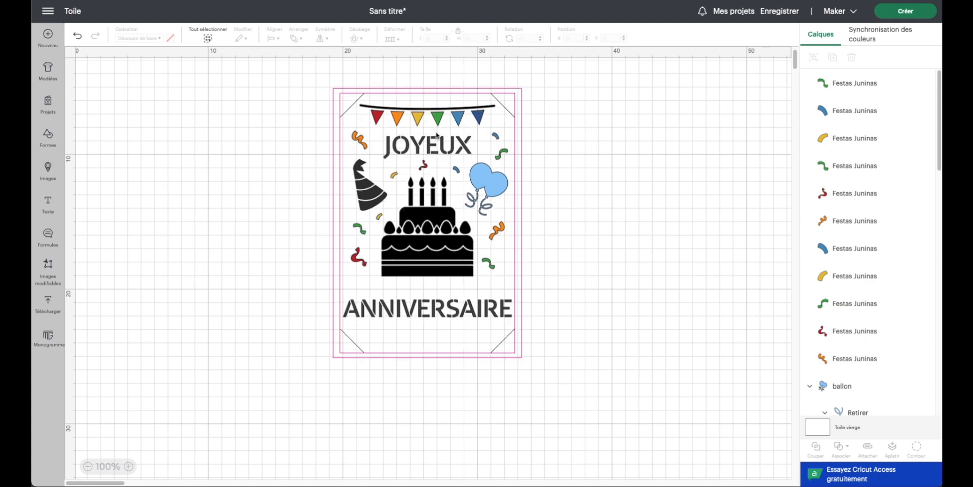
scroll(456, 298, up, 1)
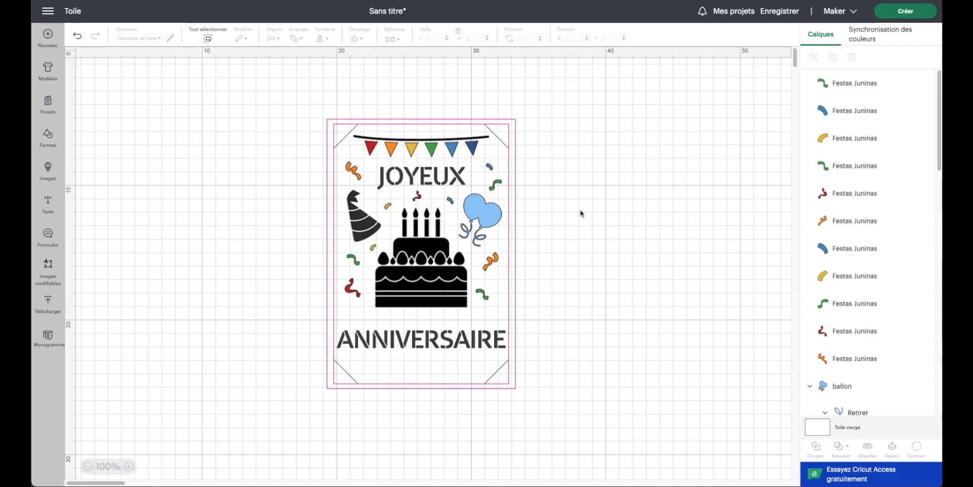
scroll(580, 213, up, 1)
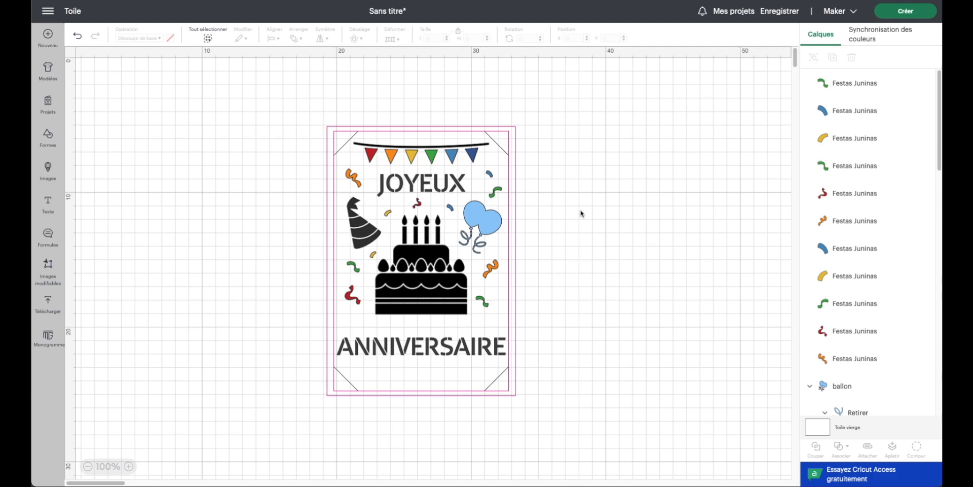
Step: Using colour synchronisation, merge the #333333, #395F96 and #41AA4B colour groups into black #000000
click(869, 38)
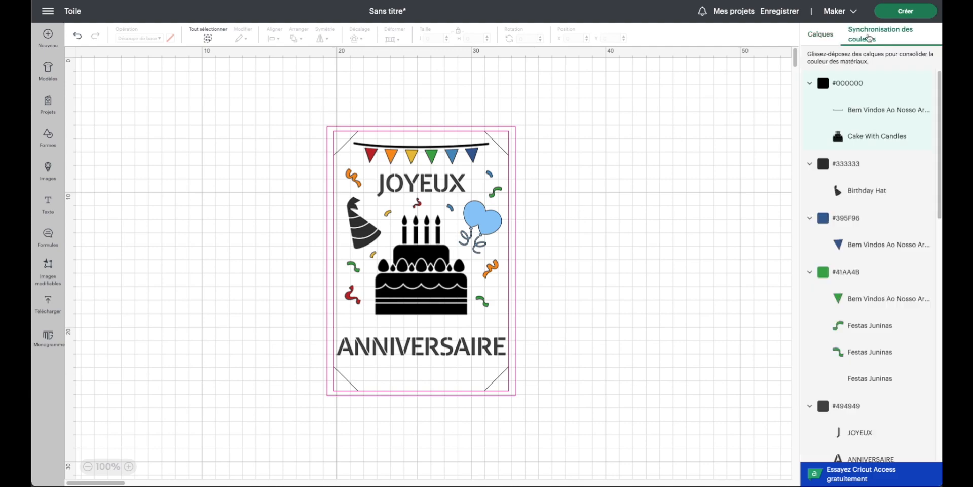
drag(844, 163, 847, 130)
drag(849, 192, 850, 187)
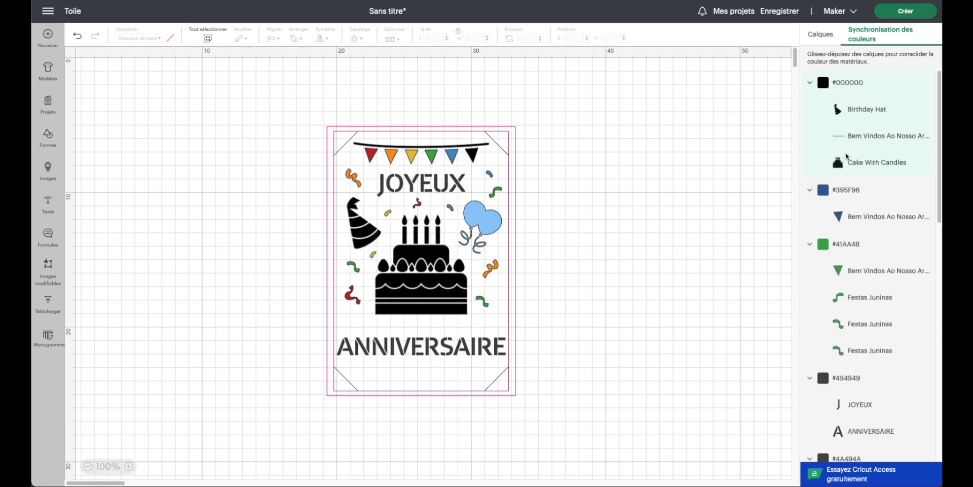
drag(852, 216, 857, 194)
drag(842, 321, 853, 300)
scroll(847, 327, down, 2)
scroll(854, 345, down, 1)
Step: Merge the remaining colour groups, including yellow #E8BF3D and orange, into black #000000
drag(852, 350, 852, 343)
scroll(852, 355, down, 1)
drag(851, 382, 847, 339)
scroll(854, 365, down, 1)
scroll(842, 389, down, 1)
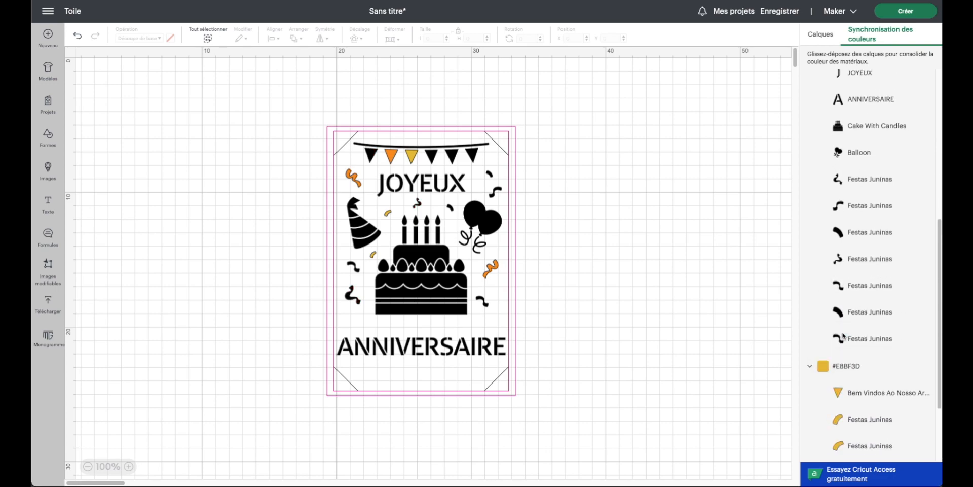
scroll(849, 355, down, 1)
drag(852, 376, 845, 357)
scroll(846, 358, down, 1)
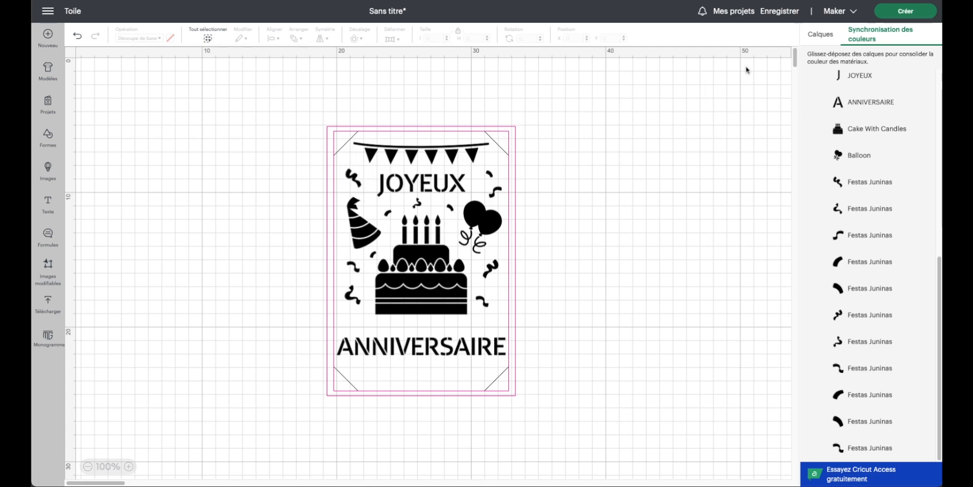
Step: Select the whole card design in the layer view and attach all its elements together
click(822, 36)
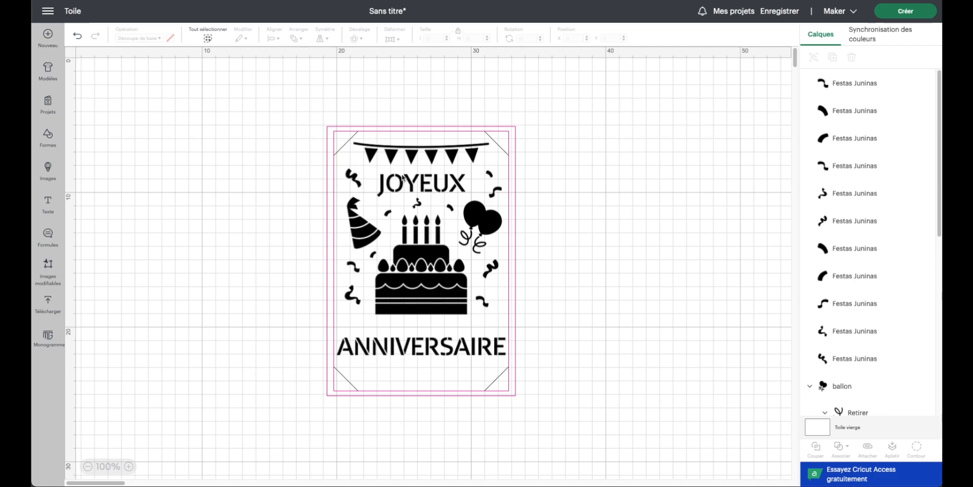
drag(299, 77, 616, 484)
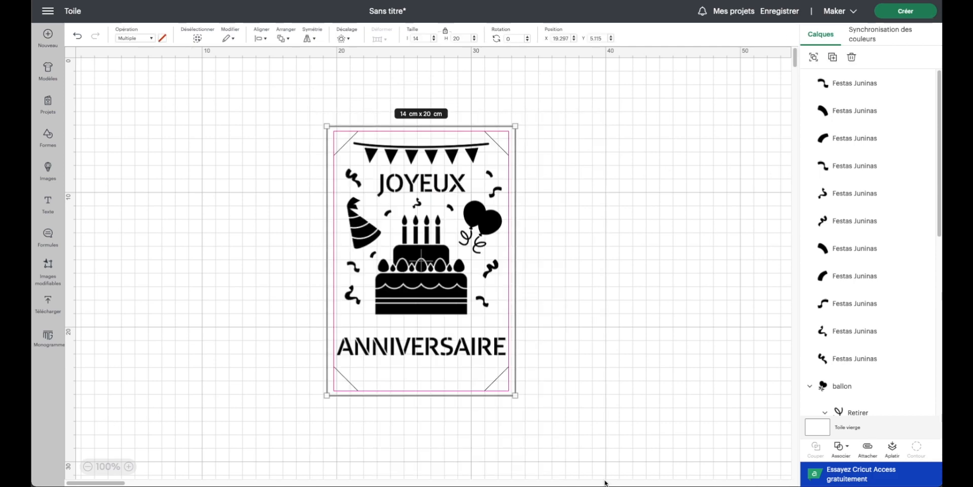
click(868, 448)
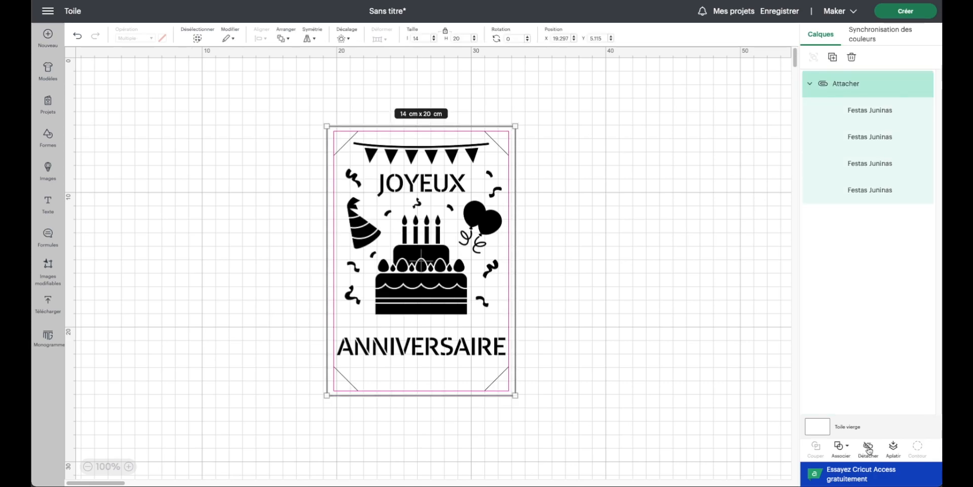
Step: Preview the card's cut layout on the mat and return to the canvas
click(905, 11)
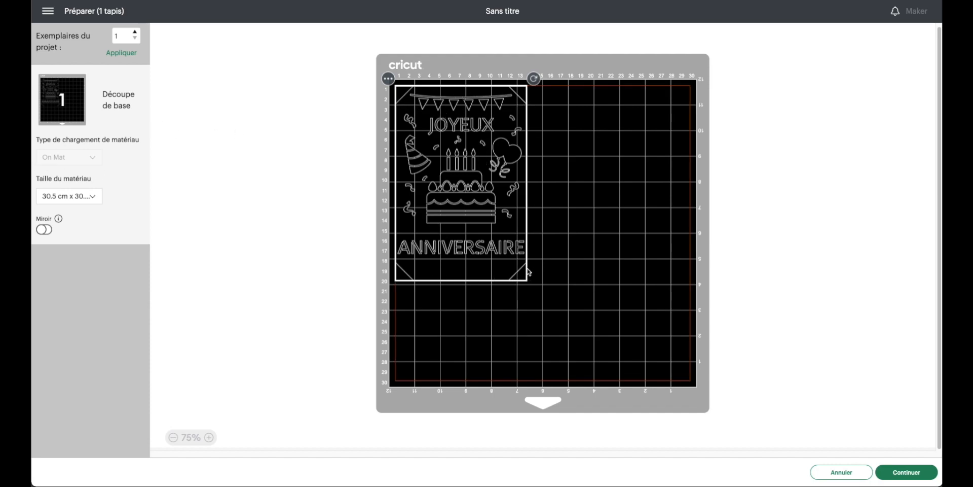
click(606, 244)
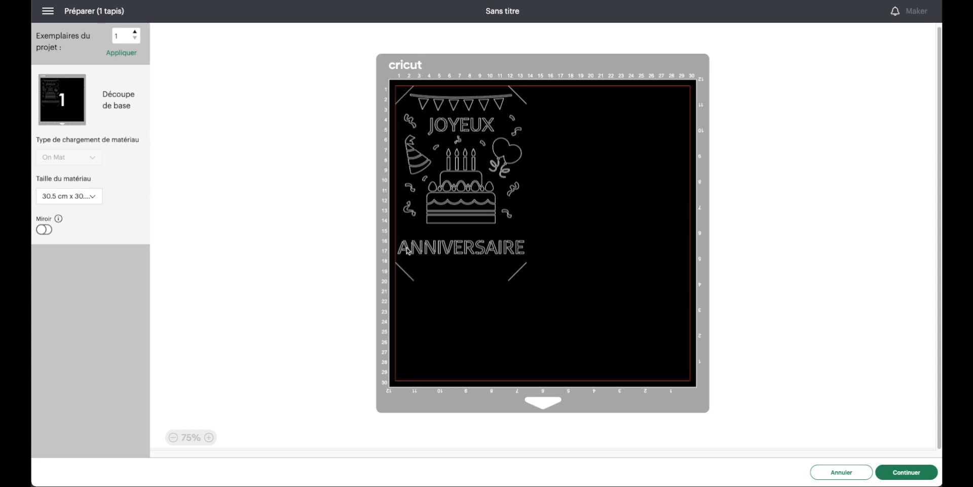
click(815, 474)
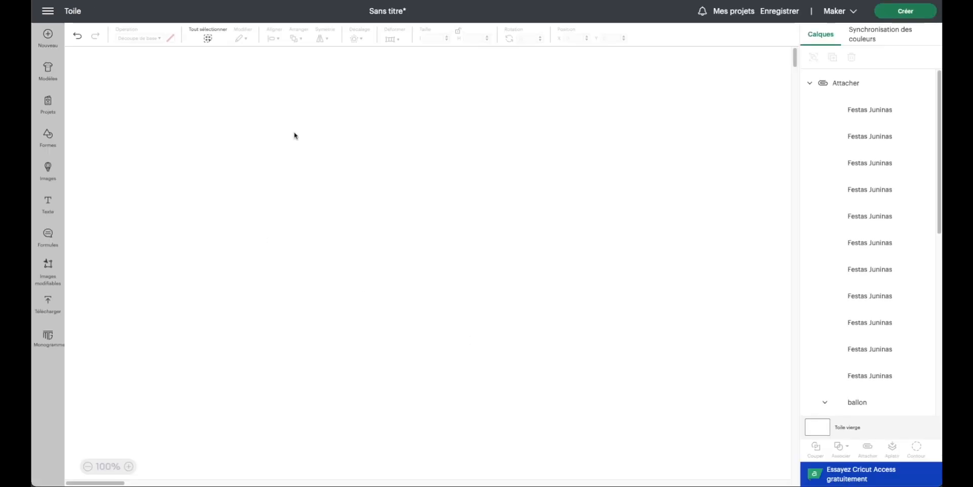
Step: Detach the card design and hide the Guide insert, the outer Square and the INSERT corner lines
click(836, 80)
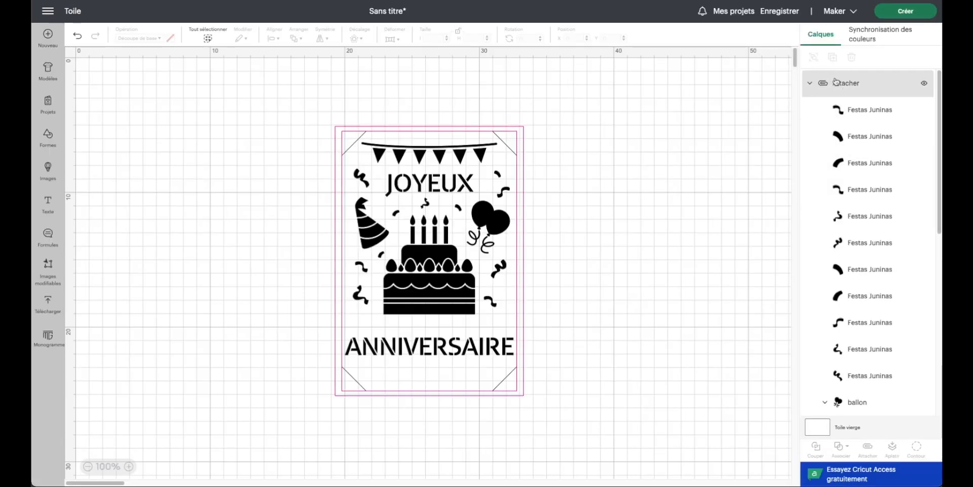
click(867, 449)
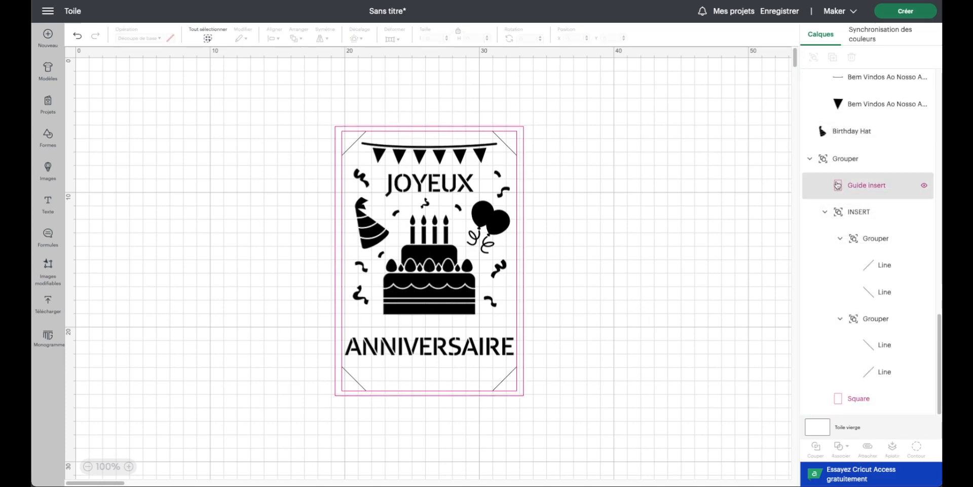
click(863, 186)
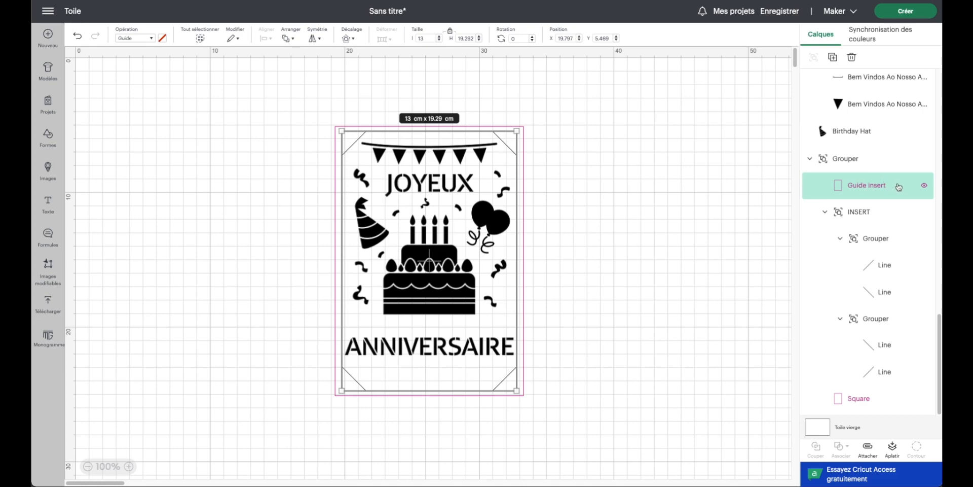
click(925, 186)
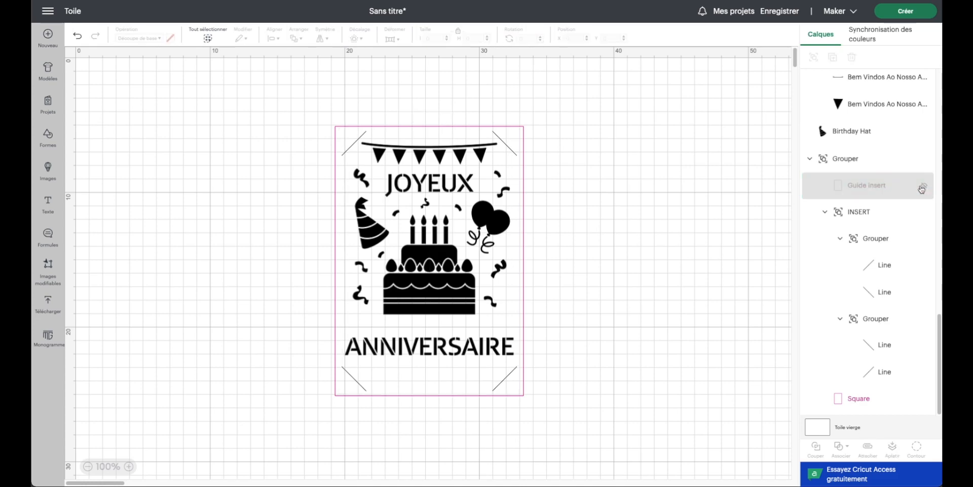
click(924, 400)
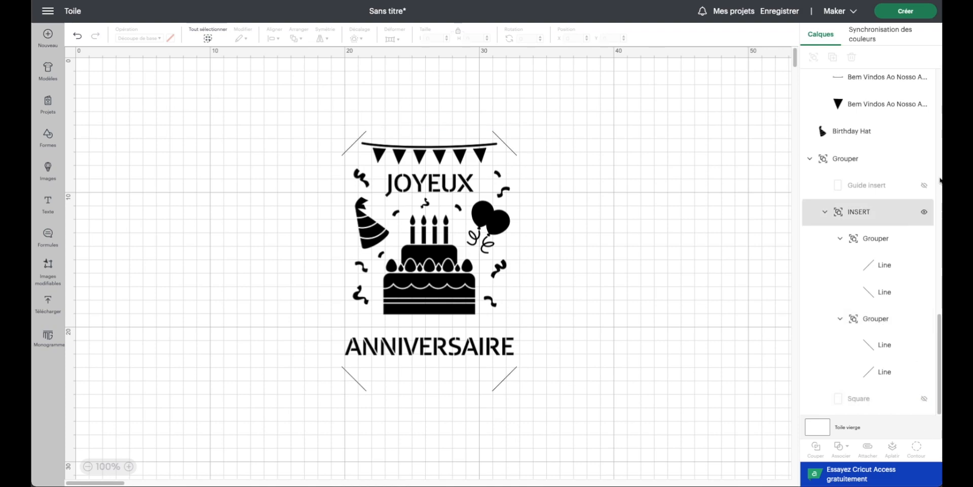
click(926, 213)
Step: Select all the visible text and decorations and unite them with the Lier operation
drag(291, 82, 560, 389)
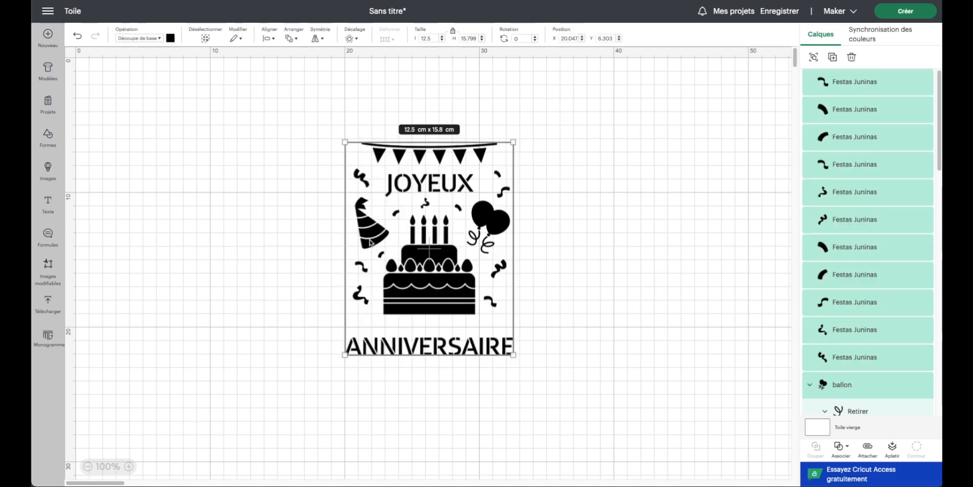
click(847, 450)
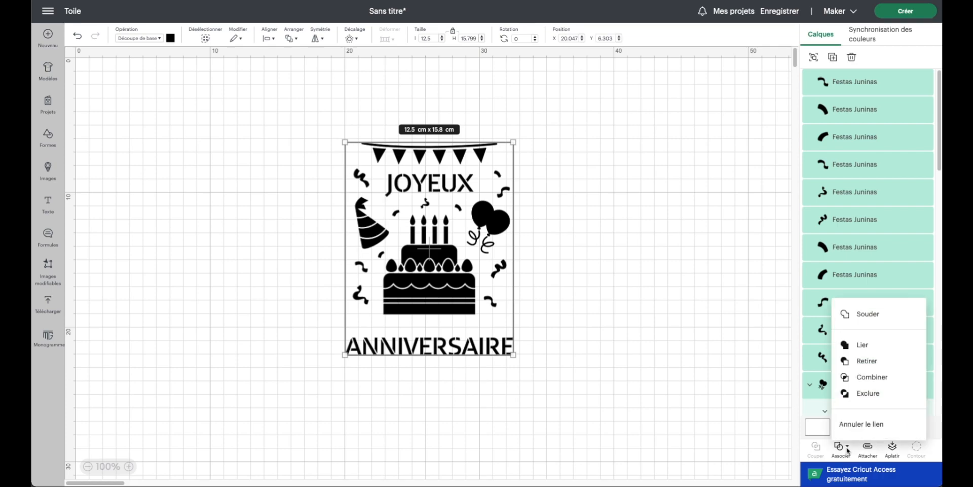
click(865, 354)
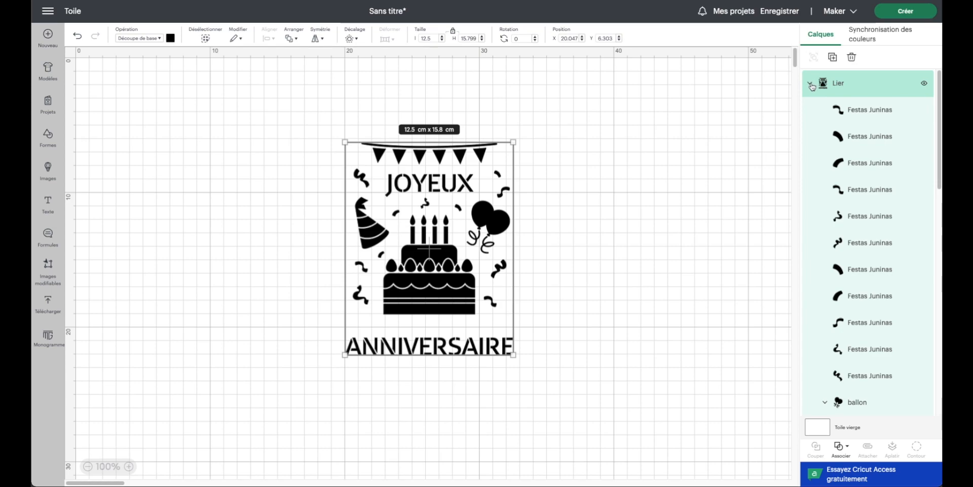
Step: Examine the combining options of the united Lier layer and select one confetti piece inside it
scroll(853, 389, down, 1)
click(849, 455)
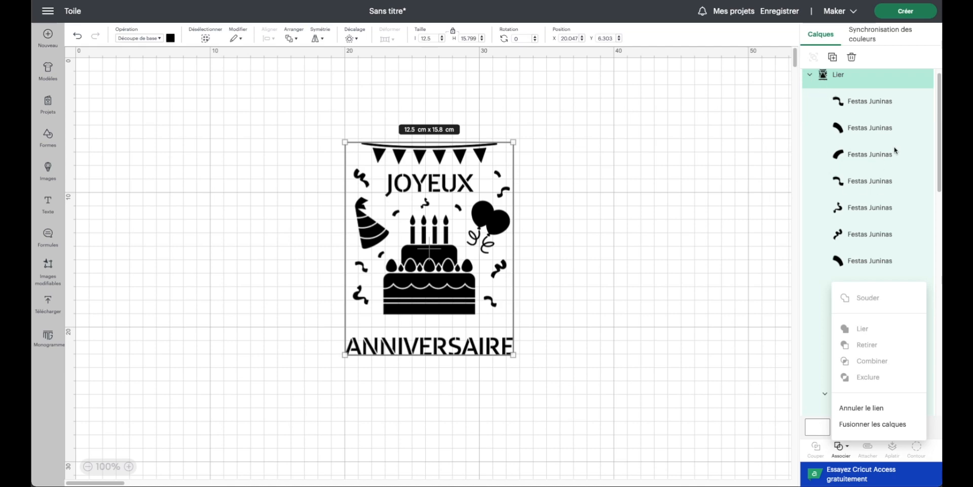
click(867, 243)
click(869, 246)
drag(498, 274, 497, 274)
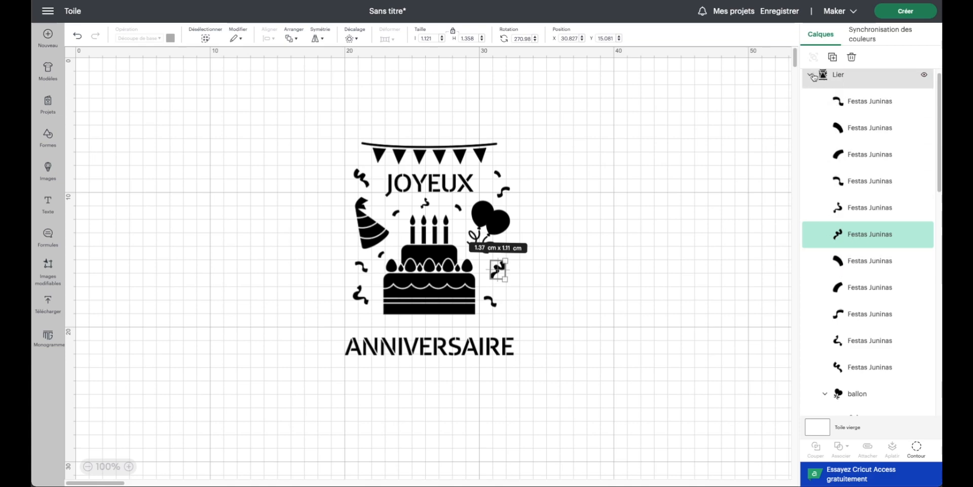
Step: Rename the united Lier layer "decoupe" and collapse its contents
click(838, 76)
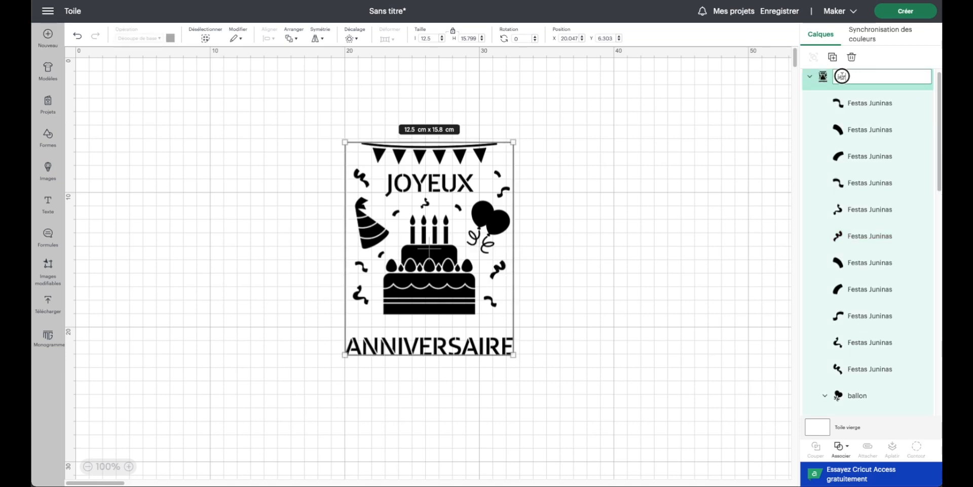
double_click(839, 75)
text(decoupe)
key(Return)
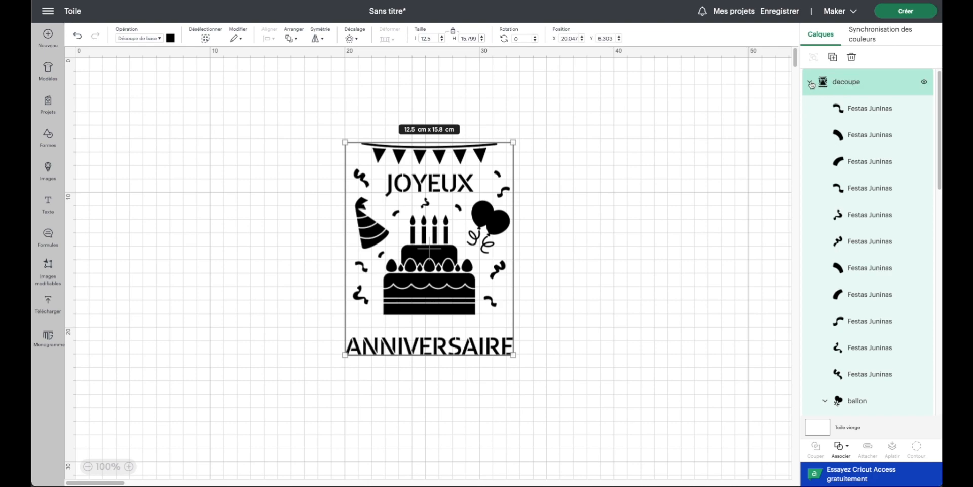
click(810, 83)
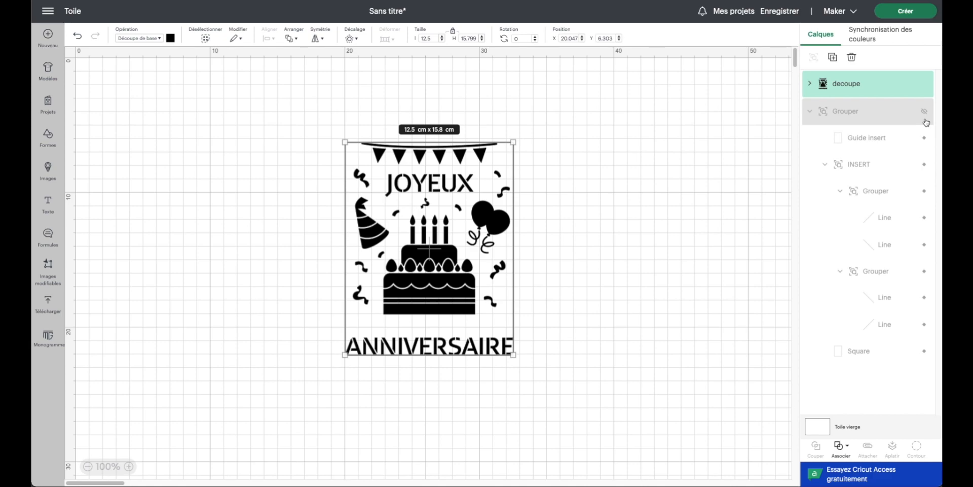
Step: Show the hidden group of guides and corner lines again and delete its Guide insert rectangle
click(926, 111)
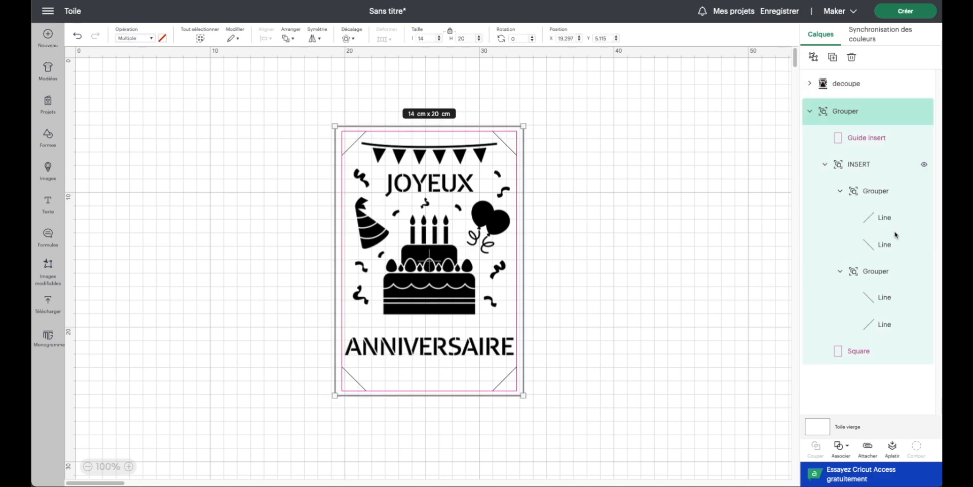
click(860, 137)
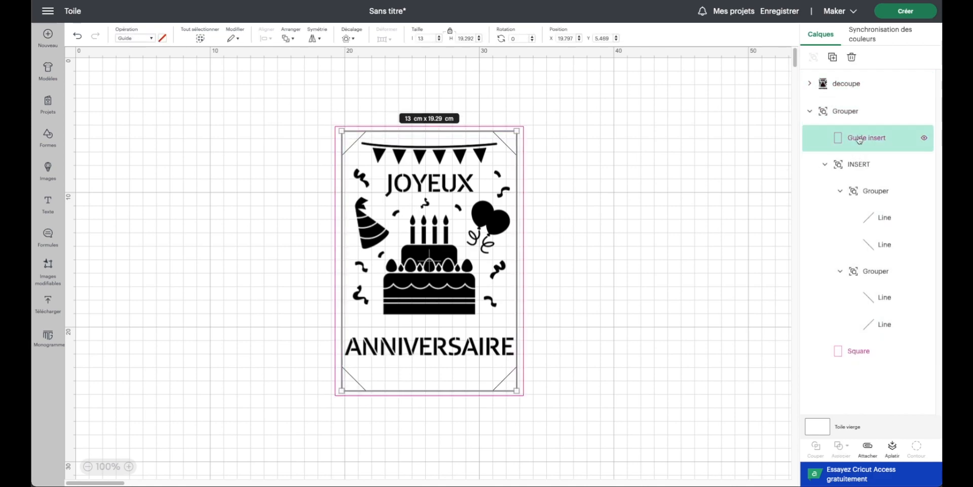
click(852, 58)
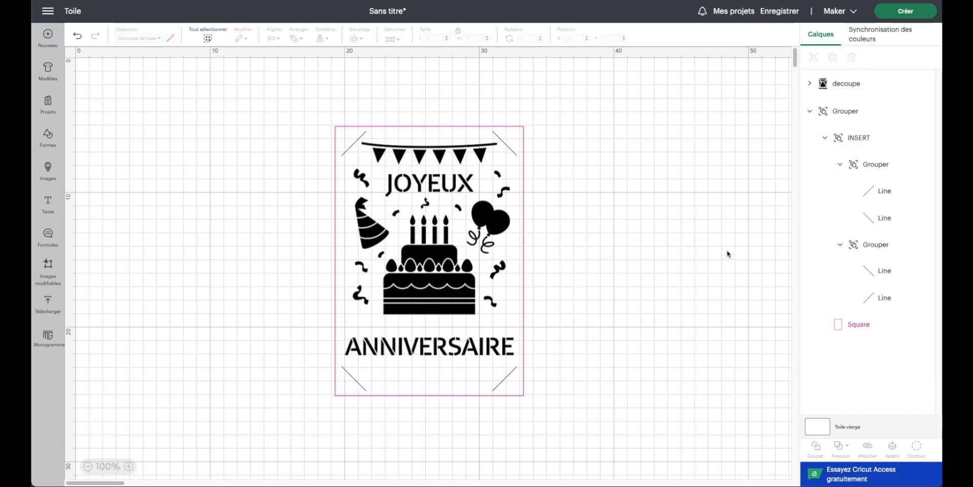
Step: Change the outer Square's operation from guide to Basique cut in white, and duplicate it
scroll(609, 230, down, 1)
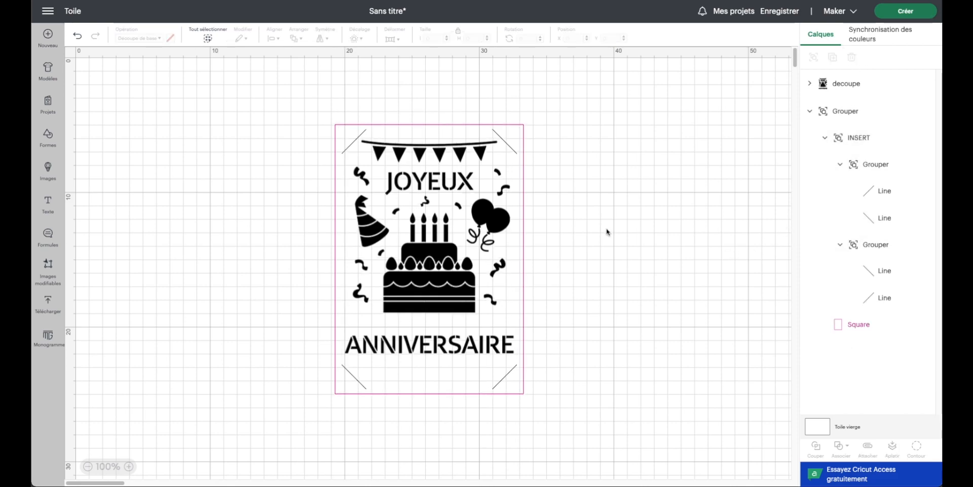
click(885, 339)
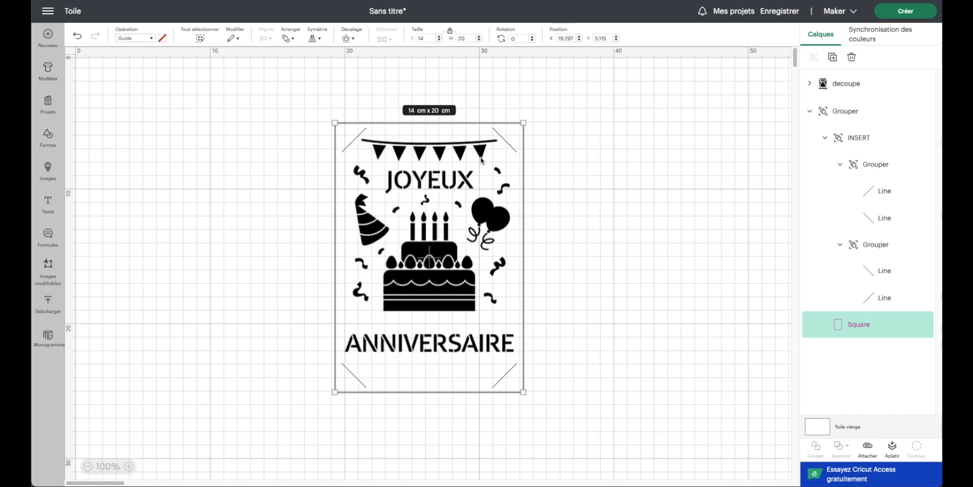
click(152, 39)
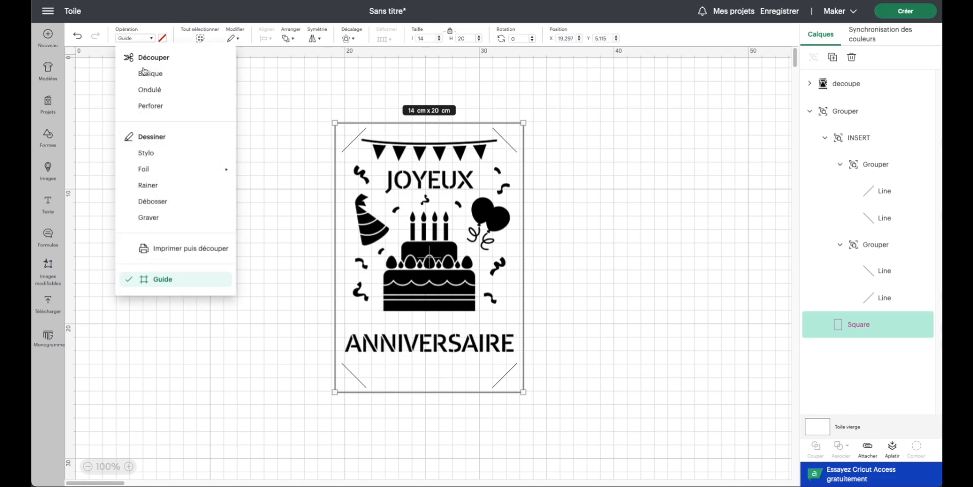
click(144, 73)
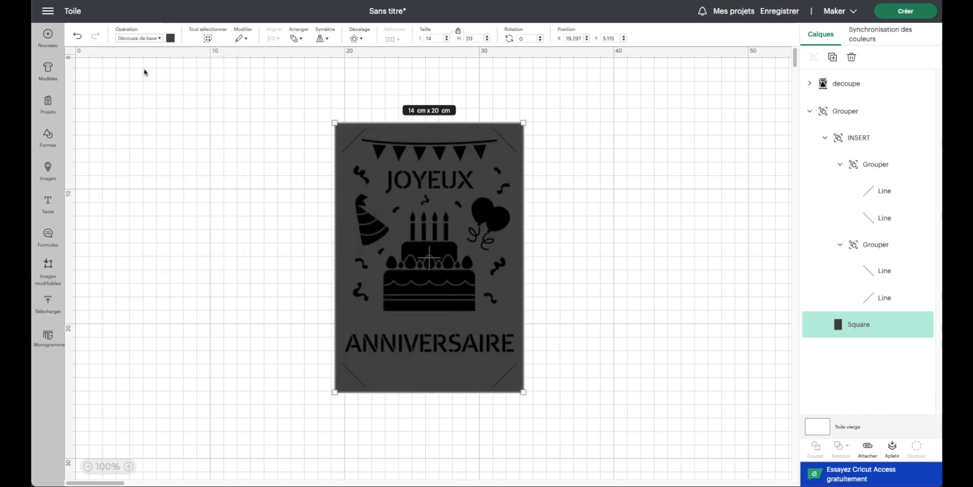
click(170, 38)
click(180, 127)
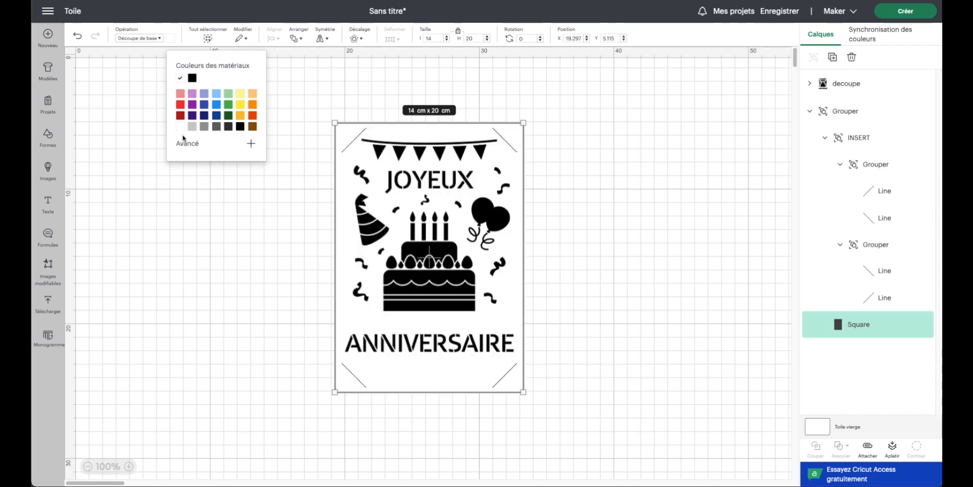
click(840, 61)
Step: Select the whole birthday card front with its corner lines and position it at X 20, Y 10
drag(325, 97, 592, 457)
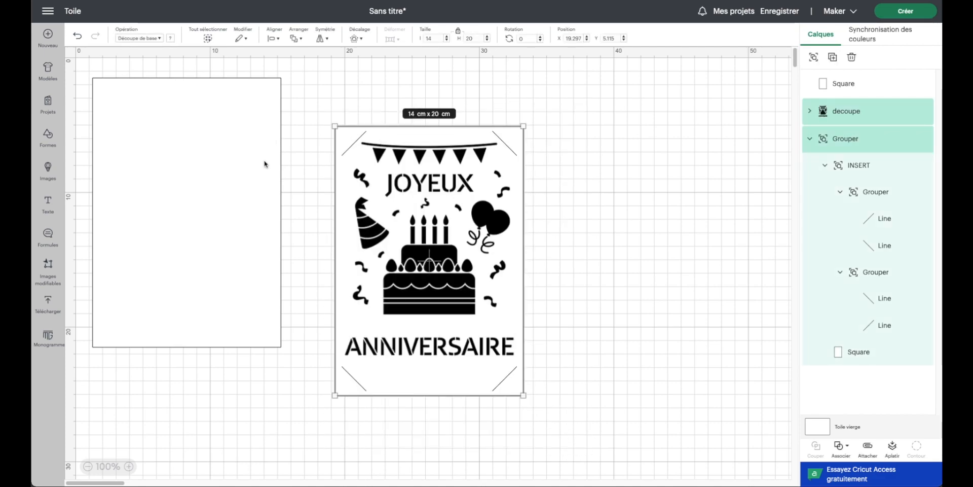
drag(391, 137, 401, 203)
drag(574, 40, 604, 39)
key(BackSpace)
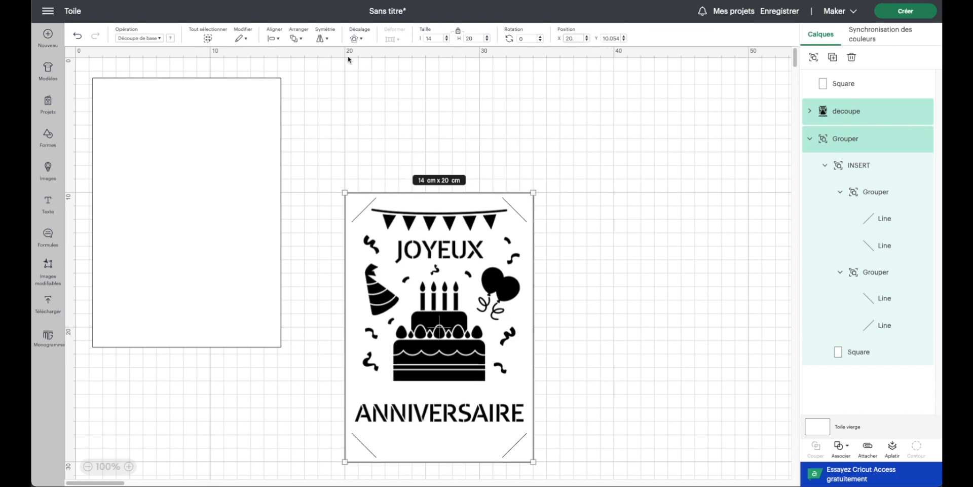
drag(622, 38, 608, 39)
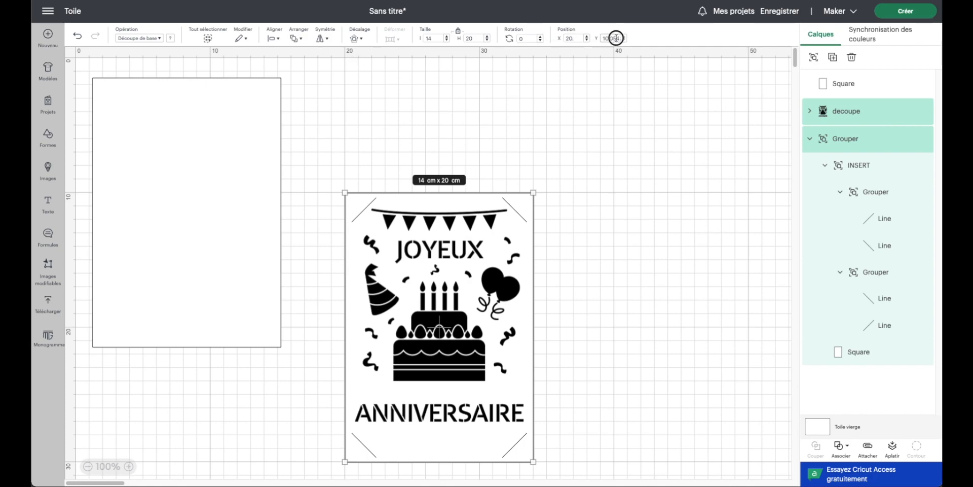
key(BackSpace)
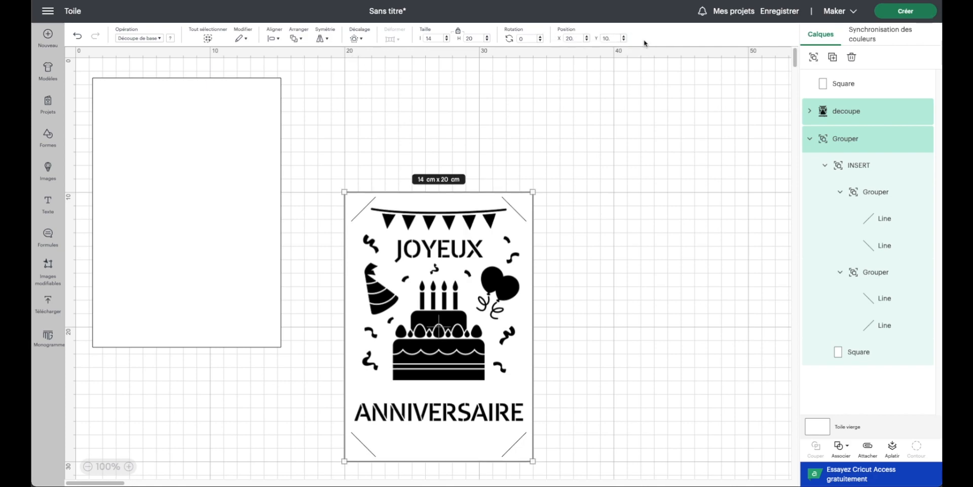
click(674, 141)
drag(329, 139, 360, 204)
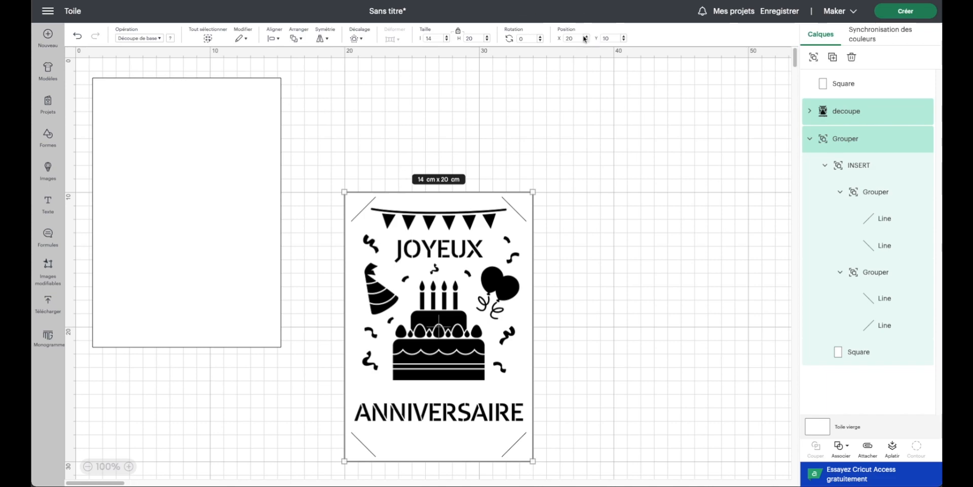
Step: Move the duplicate white square against the card front's outer edge at X 6, Y 10
click(201, 107)
drag(174, 93, 236, 207)
double_click(574, 38)
key(BackSpace)
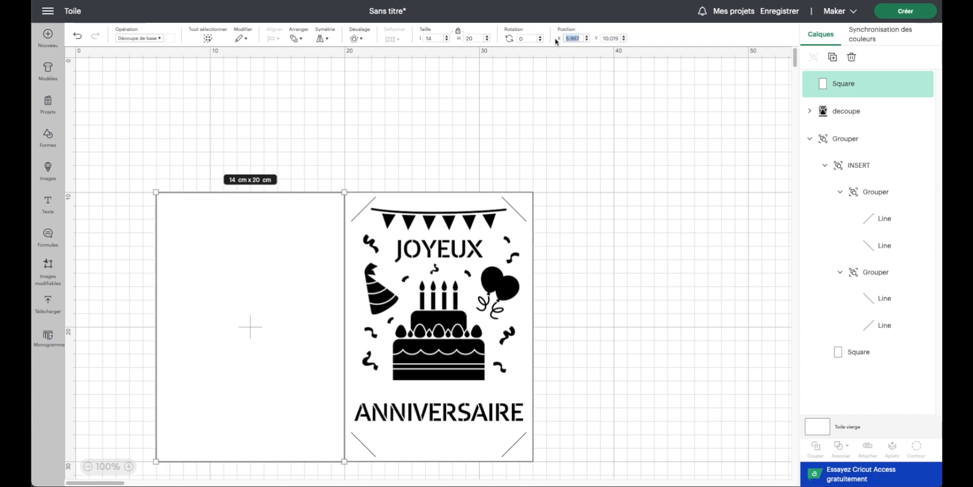
text(6)
drag(609, 38, 632, 39)
click(155, 186)
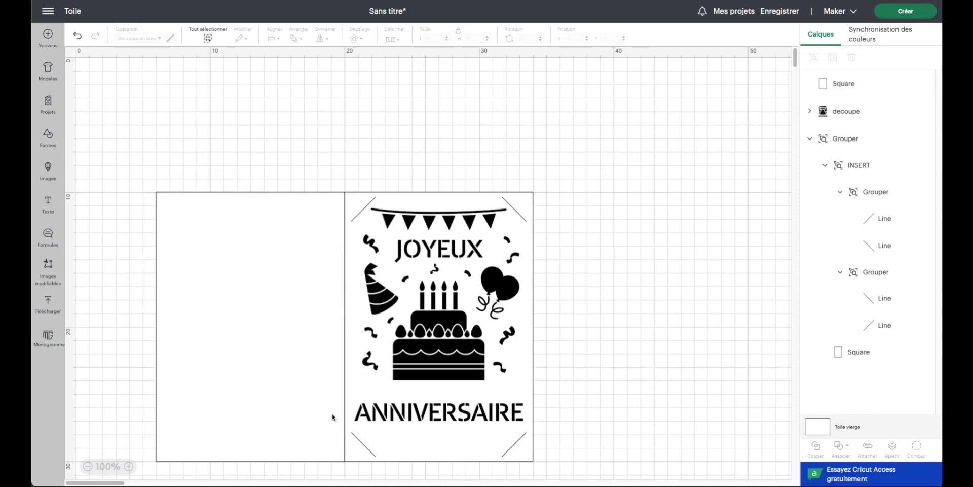
Step: Add a Line shape to the canvas and set its height to 20 cm
click(50, 138)
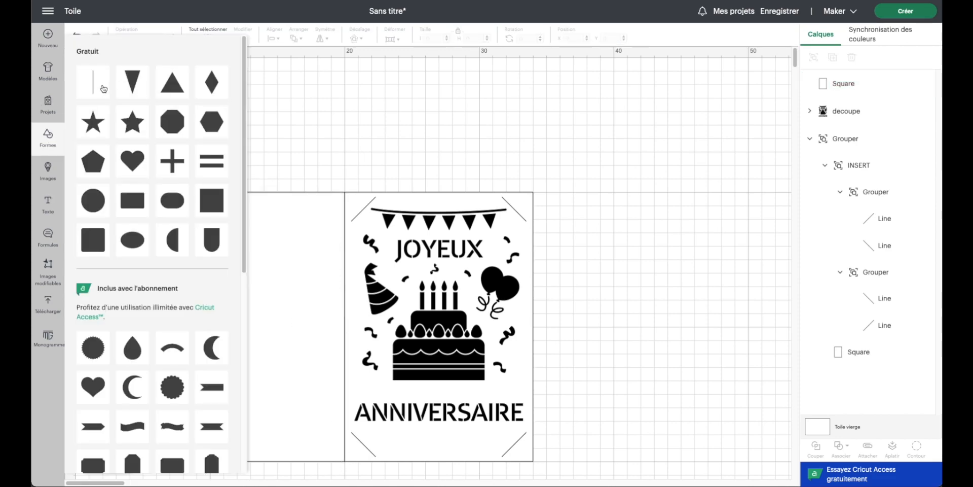
click(104, 84)
drag(471, 38, 446, 37)
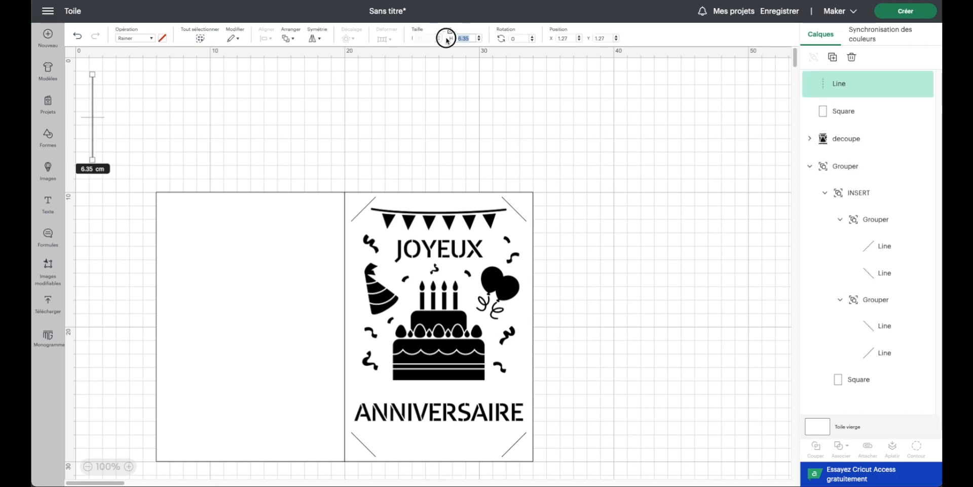
text(20)
key(Return)
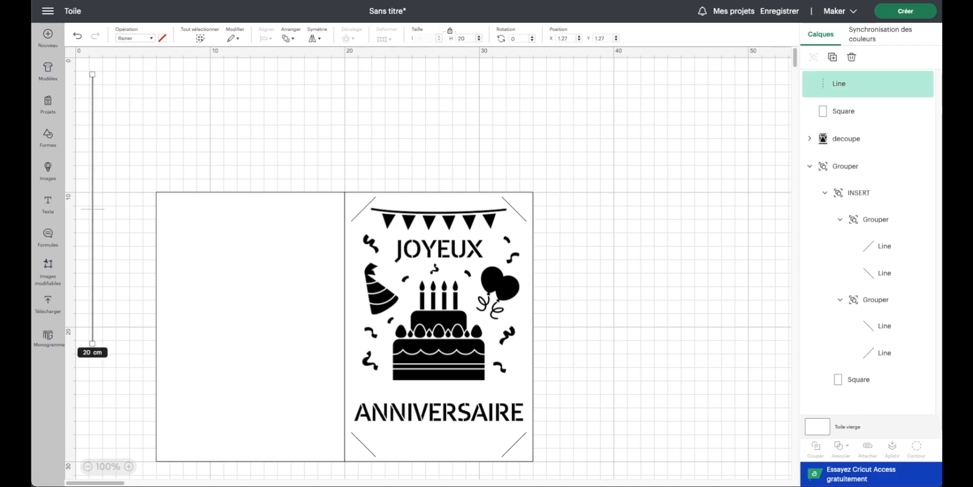
Step: Position the 20 cm score line on the fold between the two squares at X 20, Y 10
drag(570, 38, 551, 39)
drag(608, 39, 588, 41)
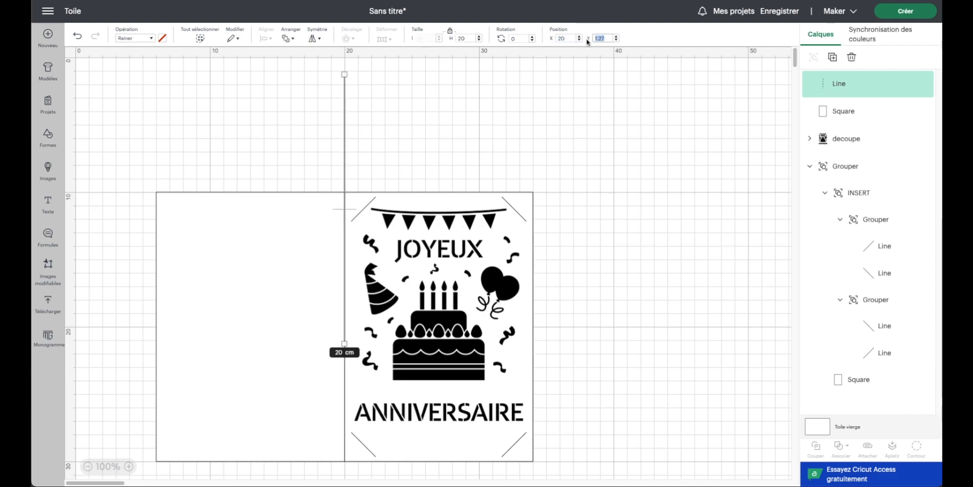
text(10)
key(Return)
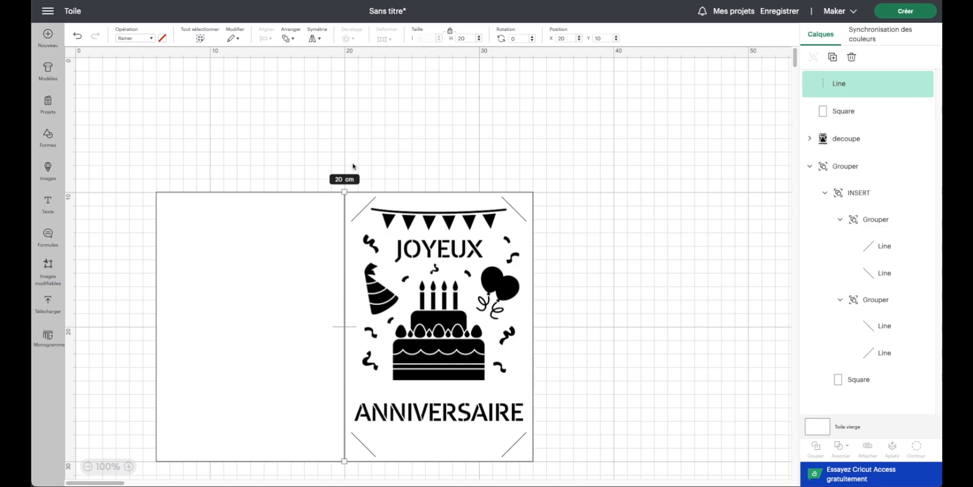
click(513, 110)
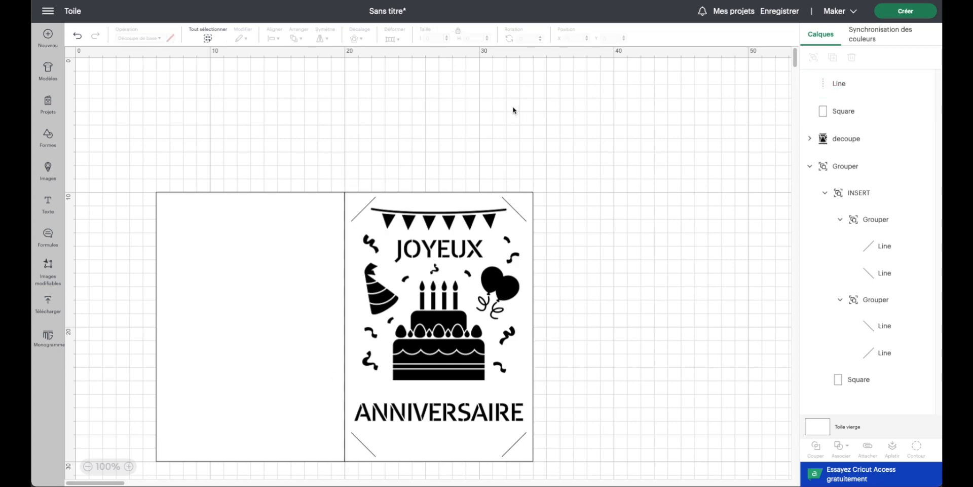
Step: Unite the two white squares with Lier and send the resulting rectangle behind the design
click(873, 108)
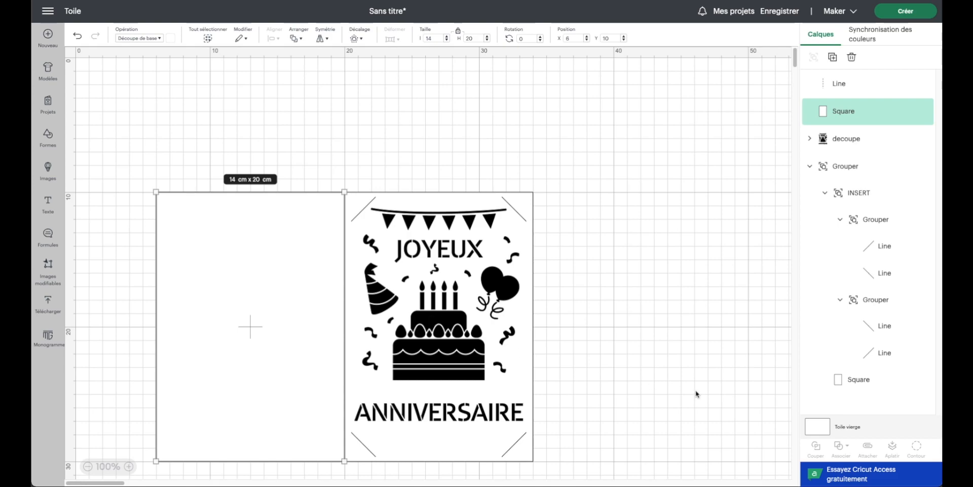
shift+click(858, 381)
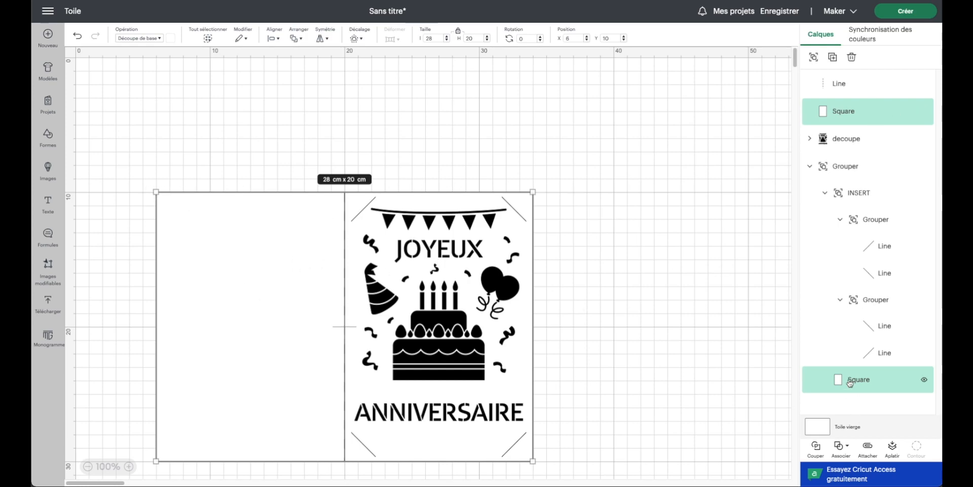
click(843, 447)
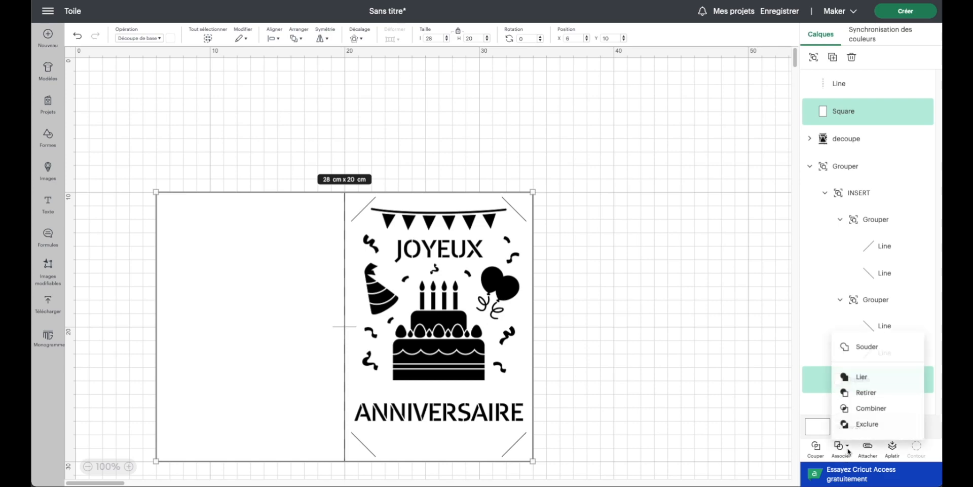
click(868, 376)
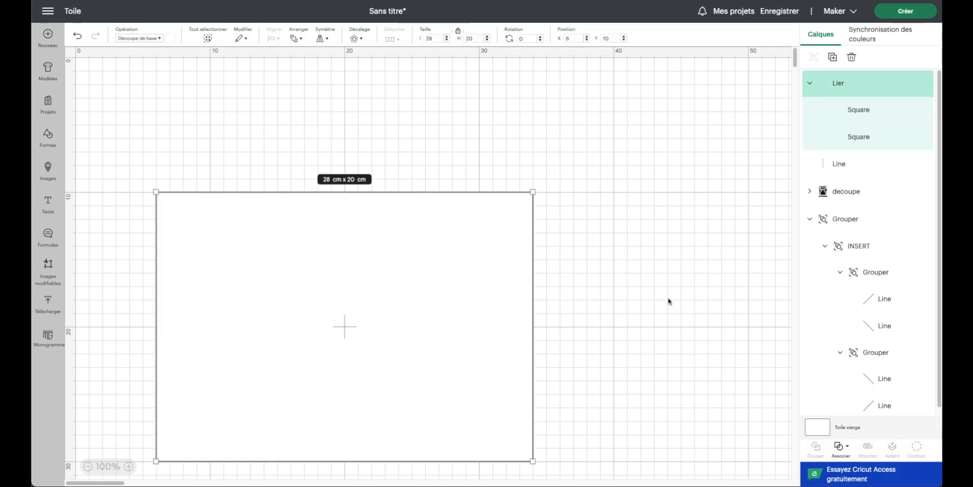
click(296, 38)
click(320, 106)
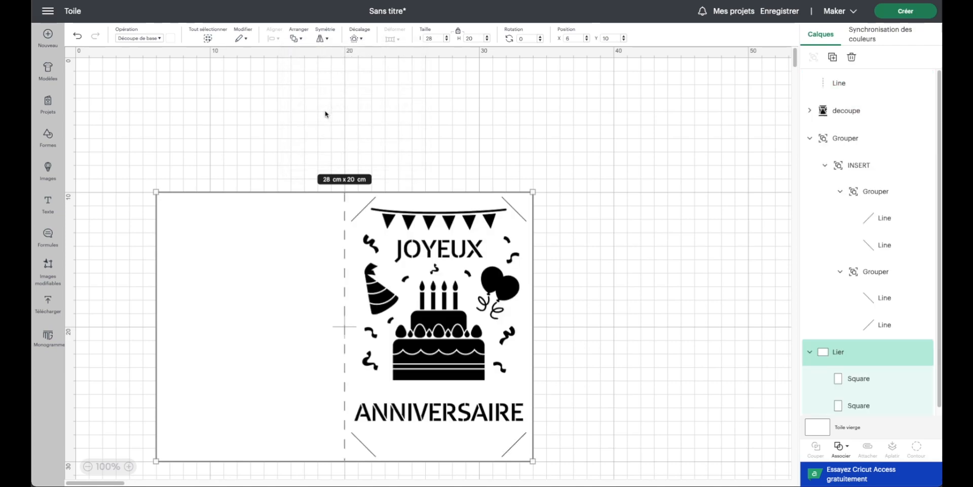
Step: Select the entire folded card, including the score line and corner lines, and attach its elements together
click(127, 169)
drag(128, 169, 632, 478)
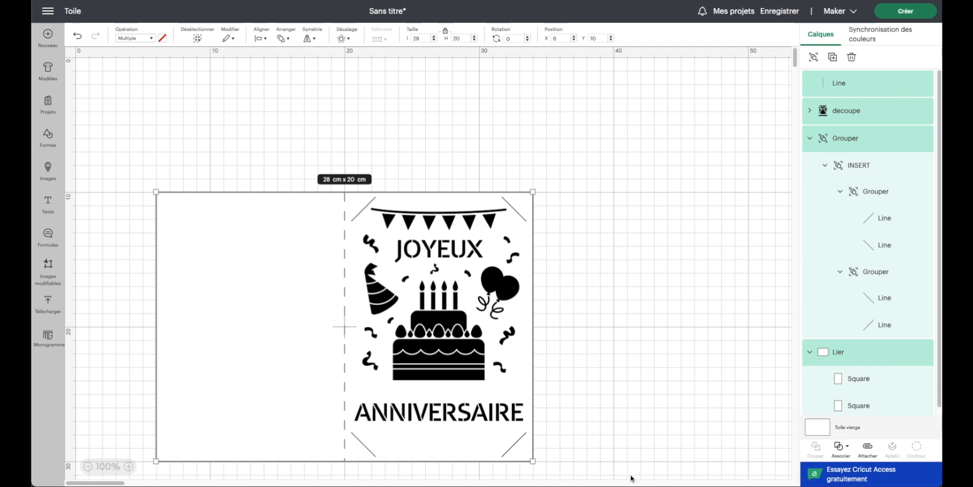
click(868, 447)
Step: Preview the folded card's cut layout on the mat, and select the attached card back on the canvas
click(928, 14)
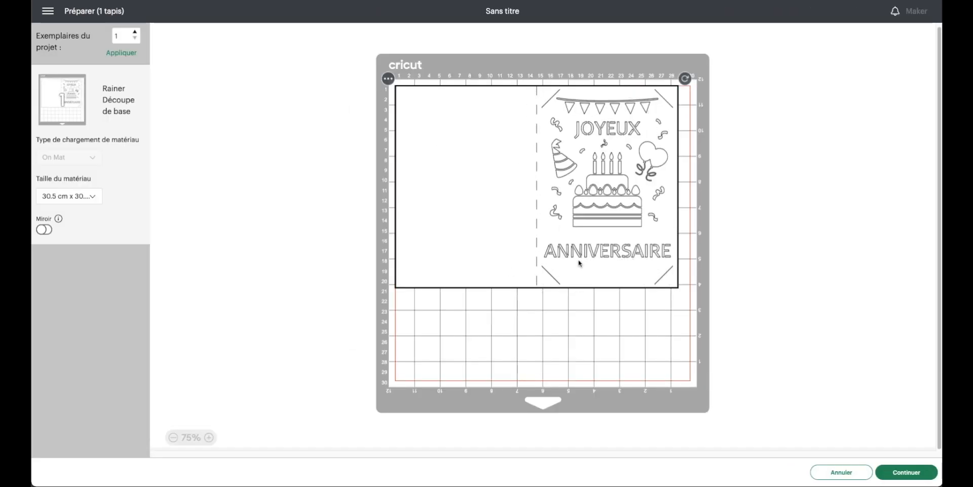
click(839, 472)
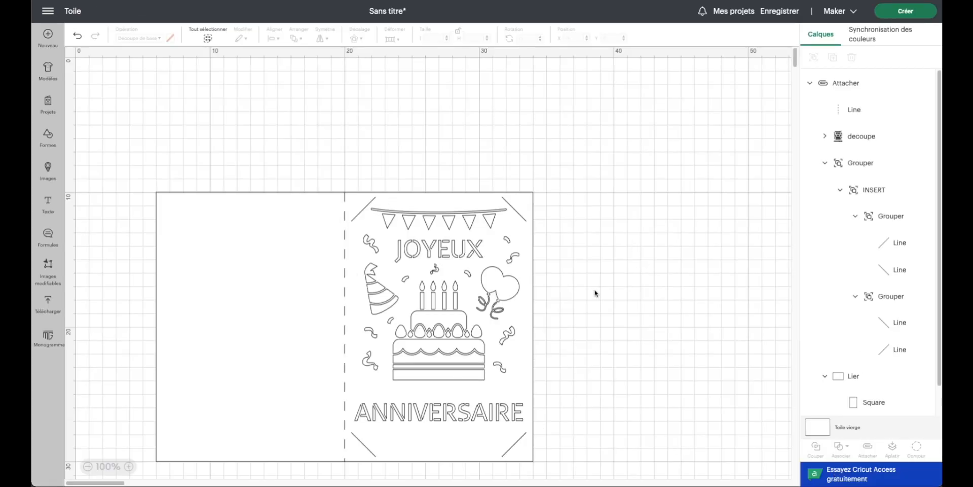
click(869, 83)
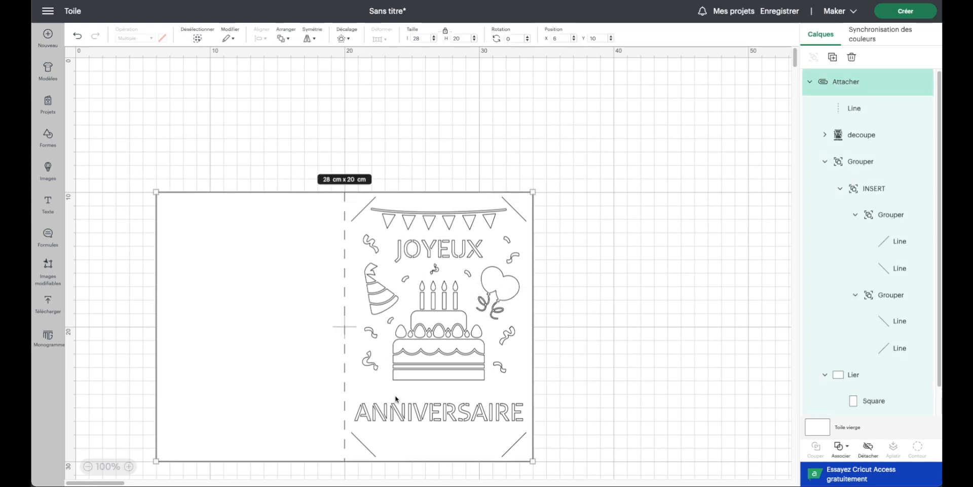
Step: Detach the card, subtract the decoupe design from the united rectangle with Retirer, and send the result to the back
click(868, 447)
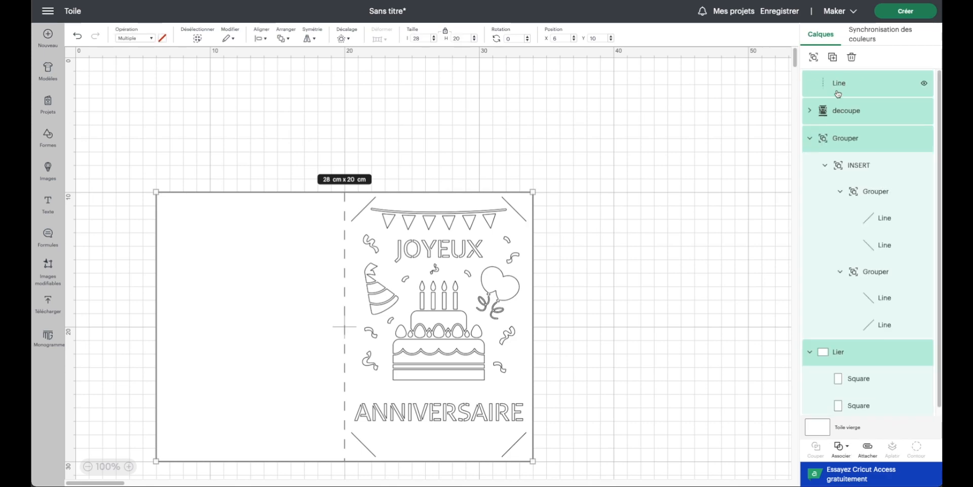
click(856, 115)
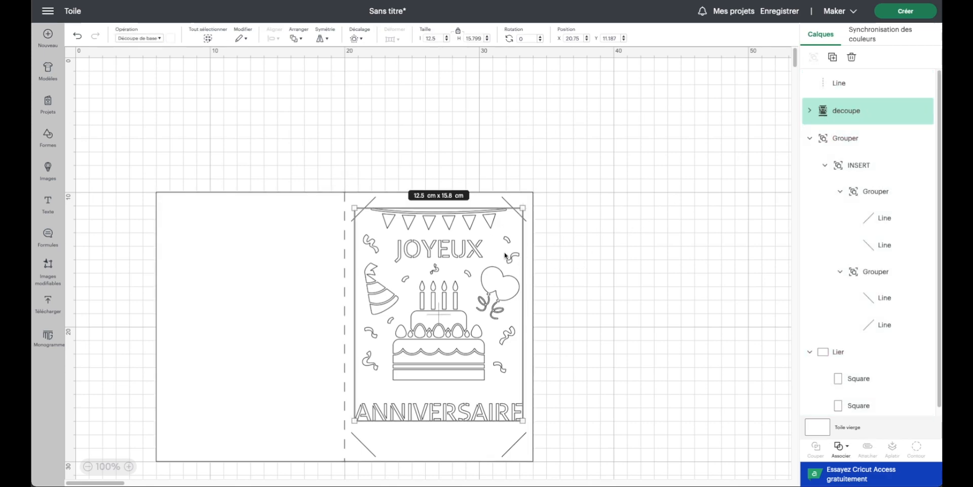
shift+click(847, 351)
click(847, 447)
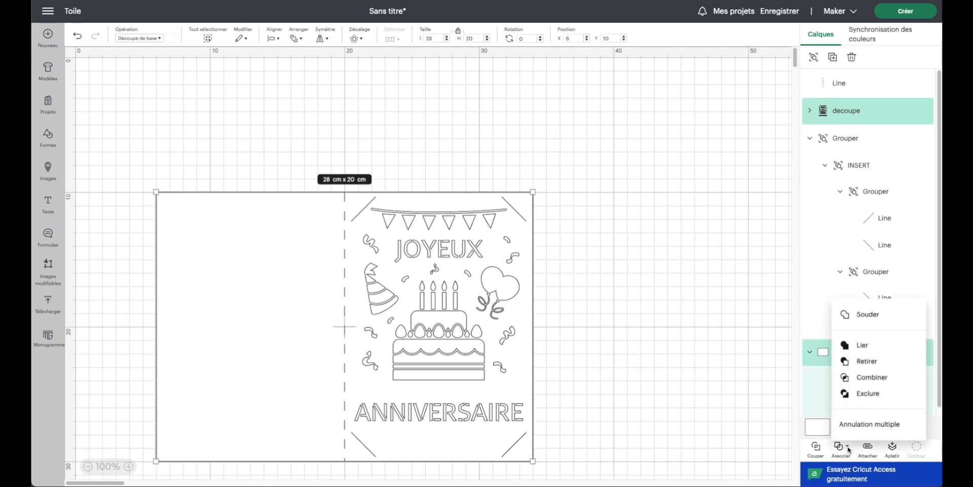
click(867, 360)
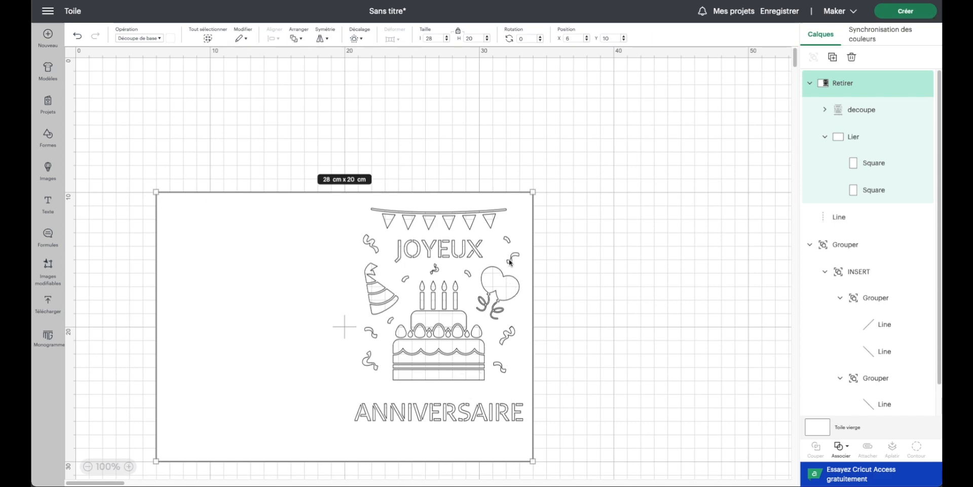
click(296, 39)
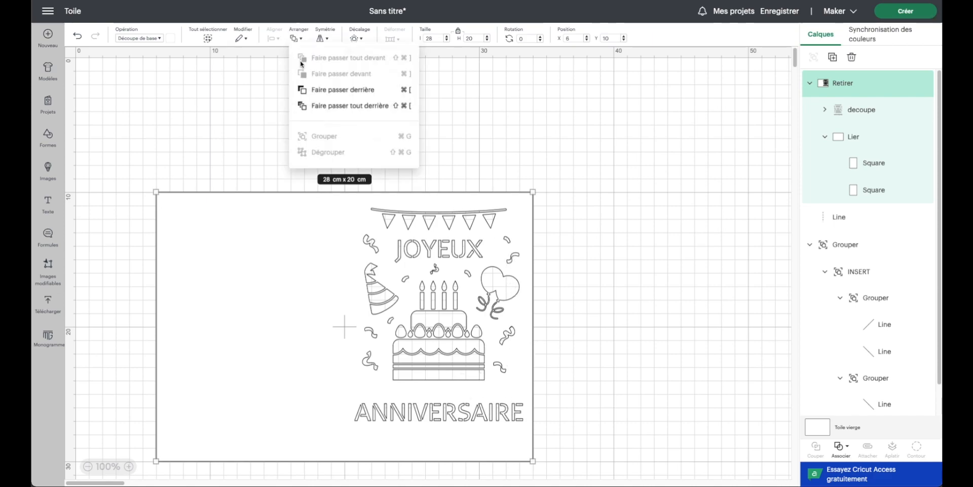
click(326, 105)
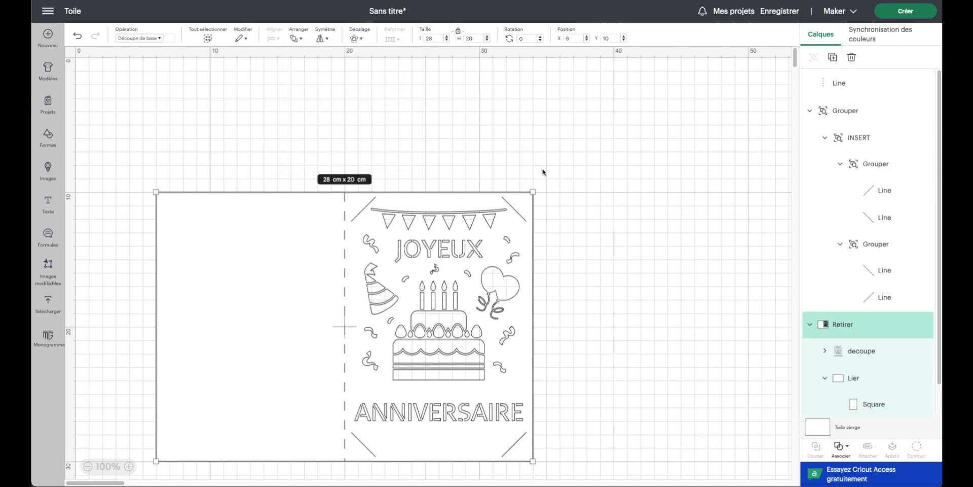
Step: Add a square shape and resize it to 13 by 19.292 cm to match the corner slit group
click(866, 137)
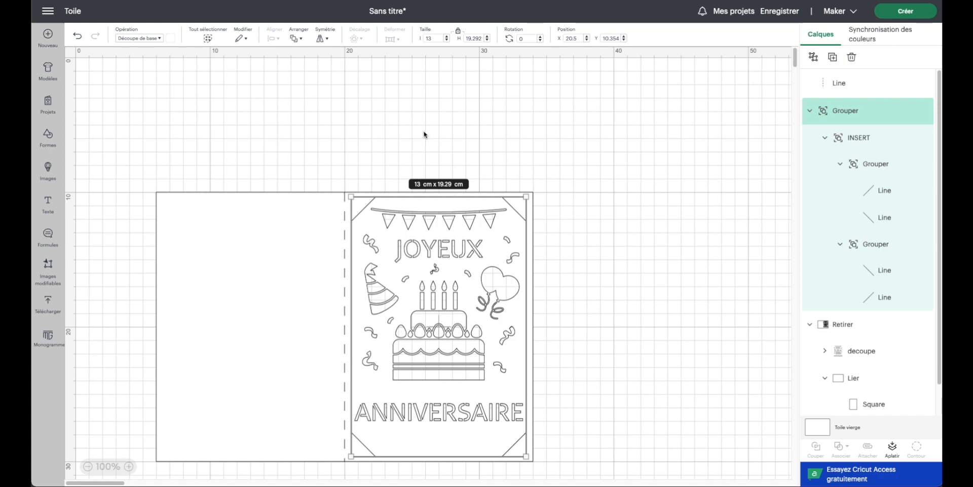
click(49, 135)
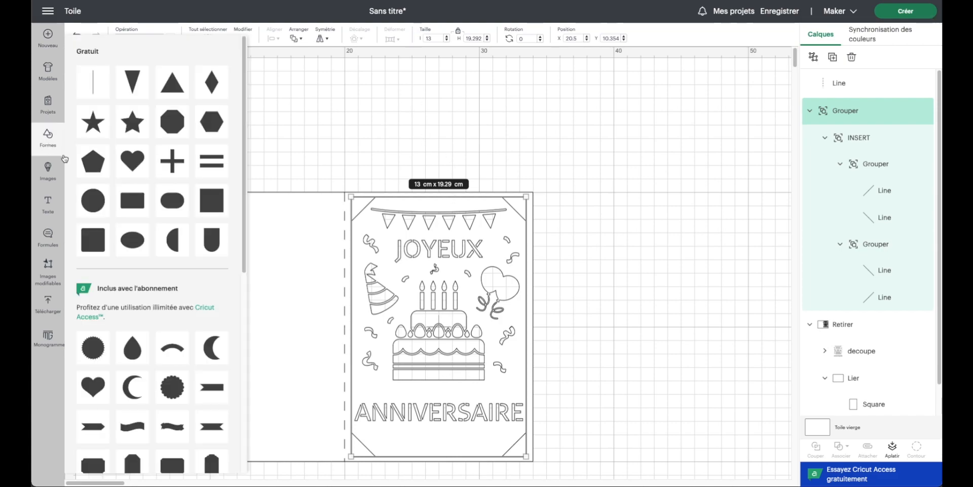
click(204, 201)
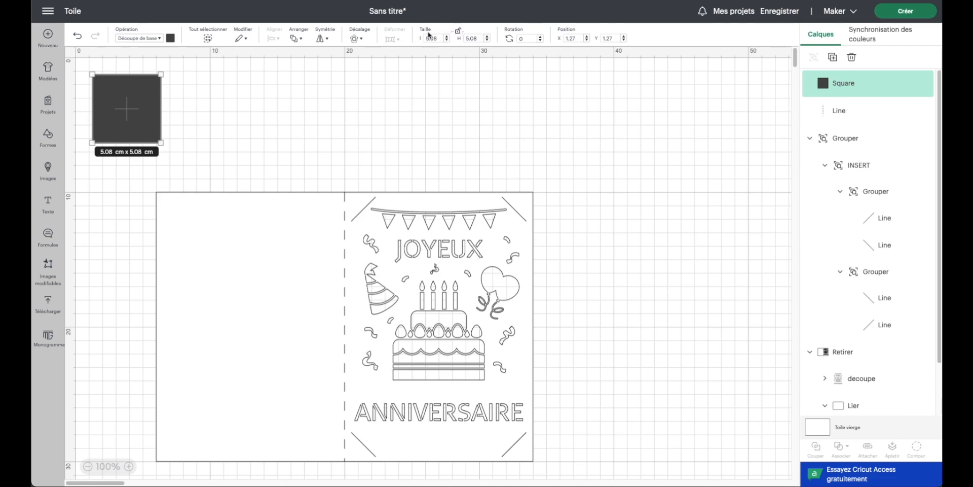
drag(442, 39, 412, 38)
text(13)
key(Tab)
text(19.)
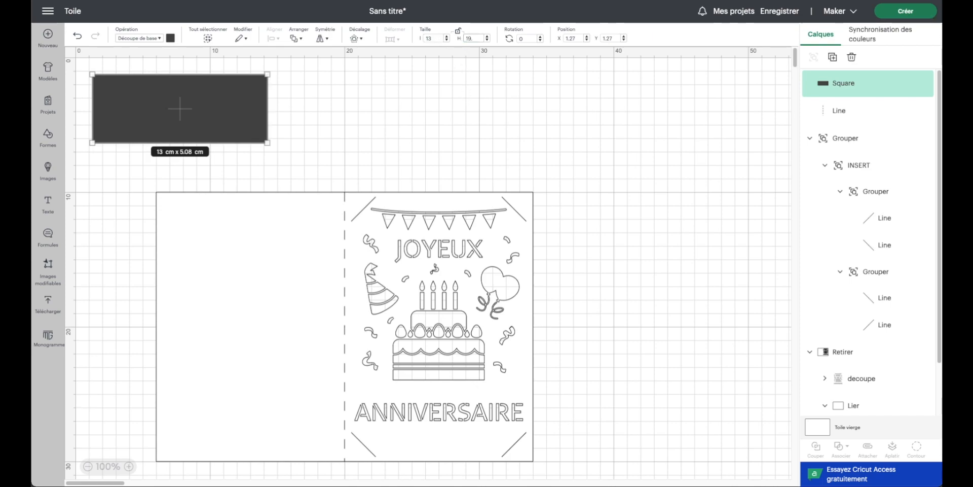
text(292)
key(Return)
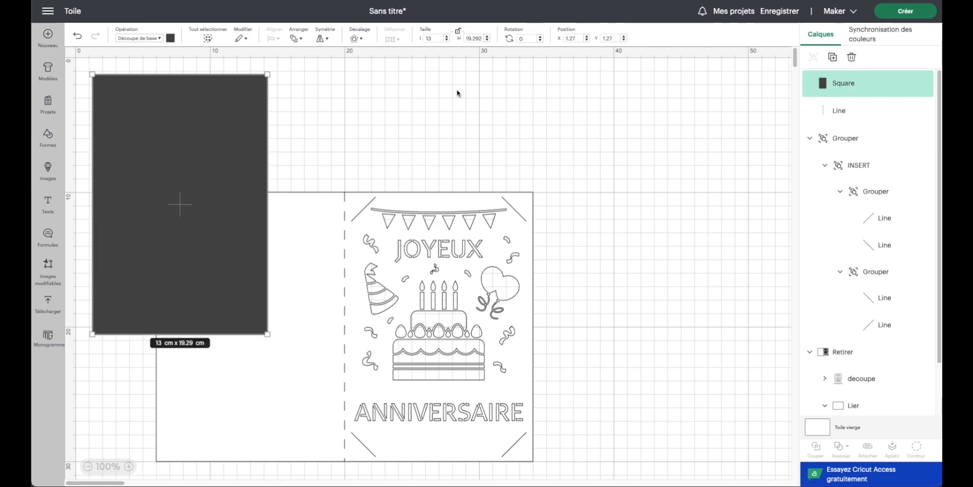
Step: Set the new rectangle's material colour to light yellow
click(864, 151)
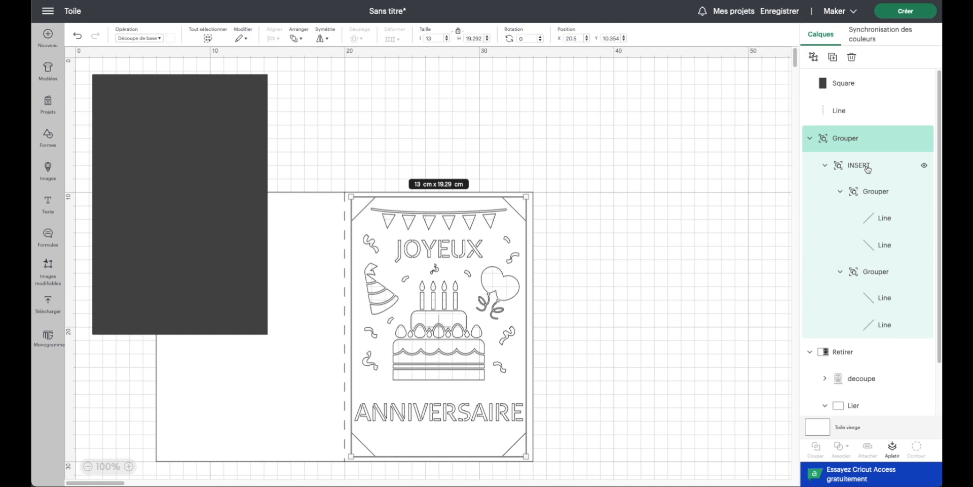
click(184, 122)
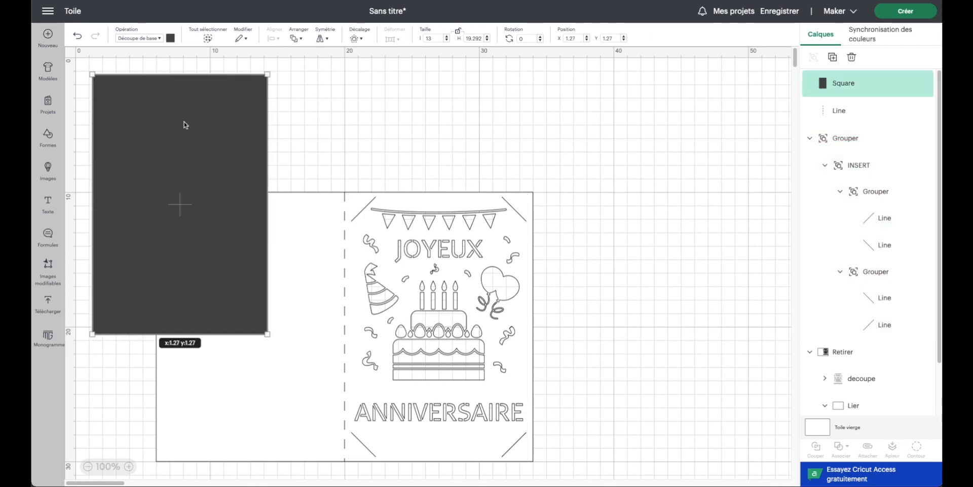
click(170, 38)
click(240, 104)
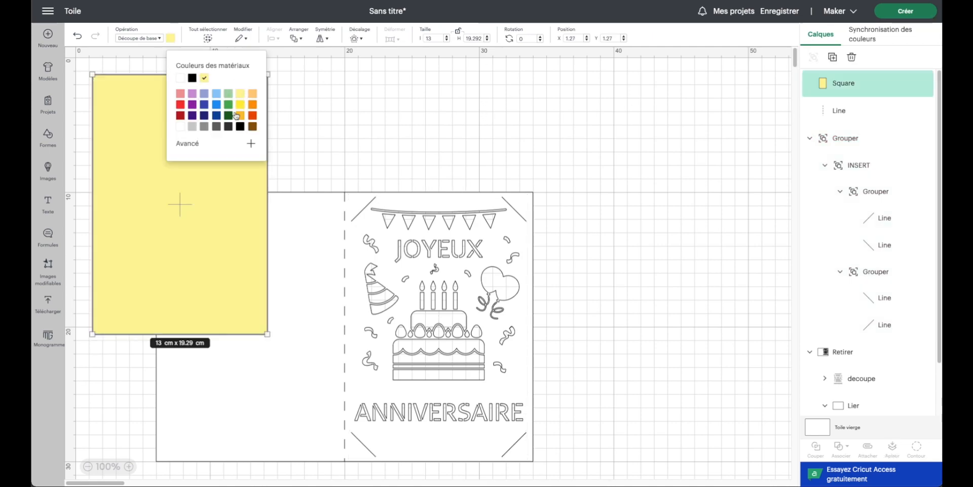
Step: Place the new rectangle over the corner slits around the birthday design and change its operation to Guide
click(137, 130)
drag(137, 130, 397, 244)
click(152, 38)
click(142, 277)
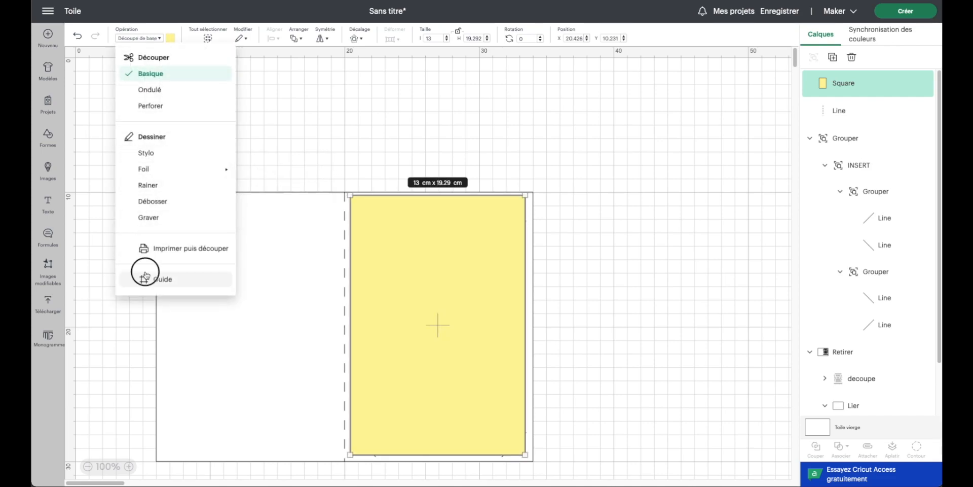
drag(516, 347, 519, 349)
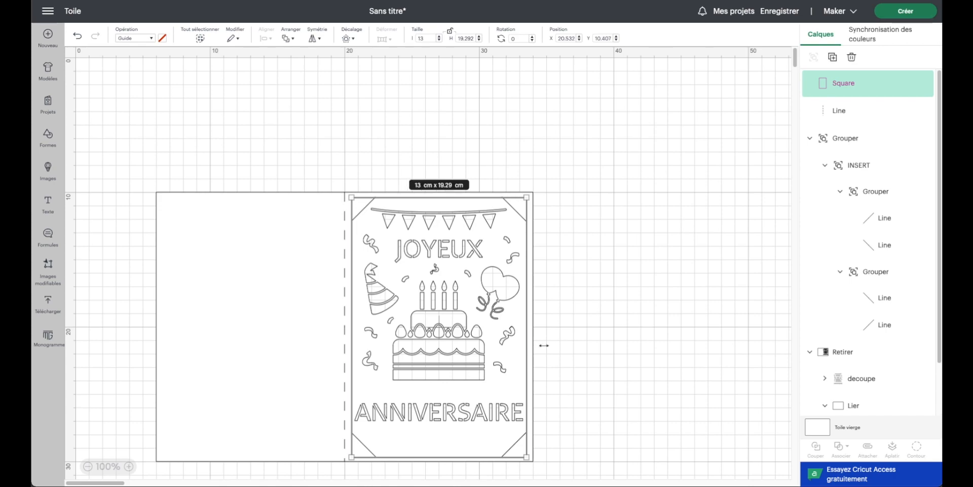
click(589, 364)
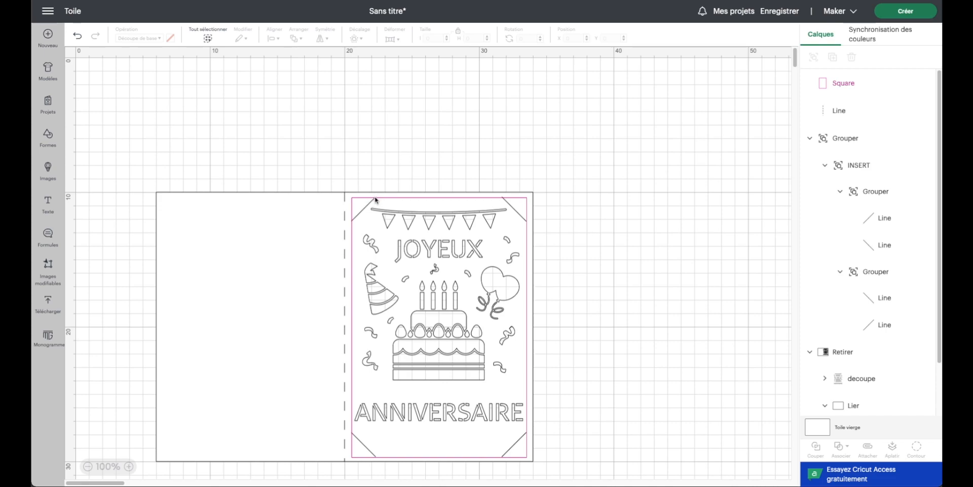
Step: Set the guide rectangle's width to 12.9 cm with locked proportions and nudge it to the centre of the corner slits
click(839, 86)
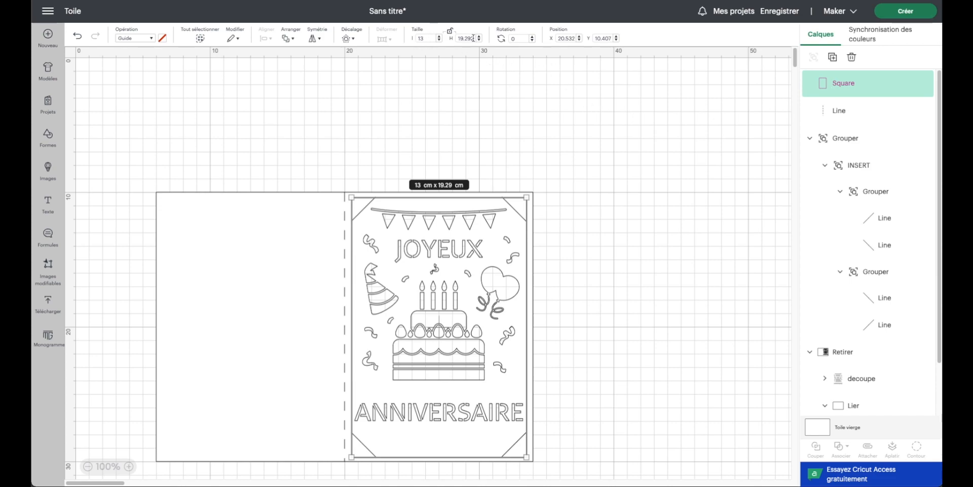
click(451, 32)
click(420, 38)
text(12.9)
key(Return)
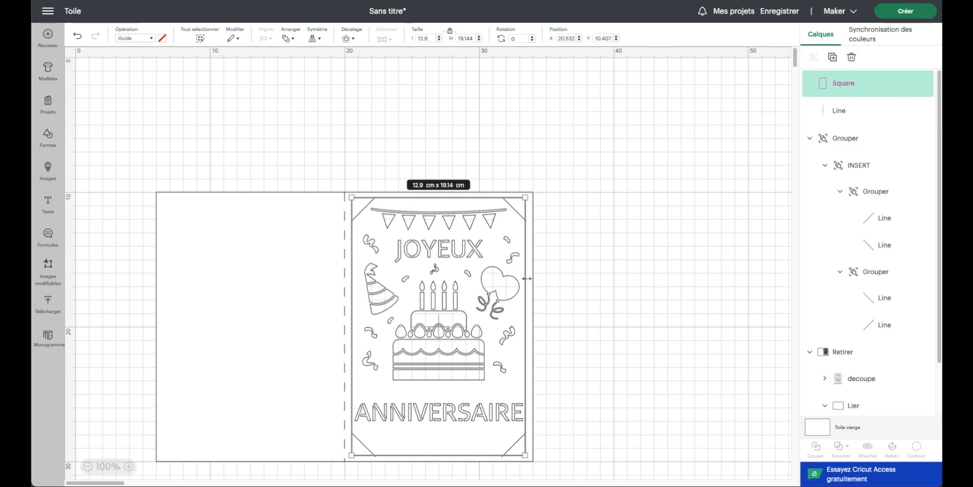
key(super+z)
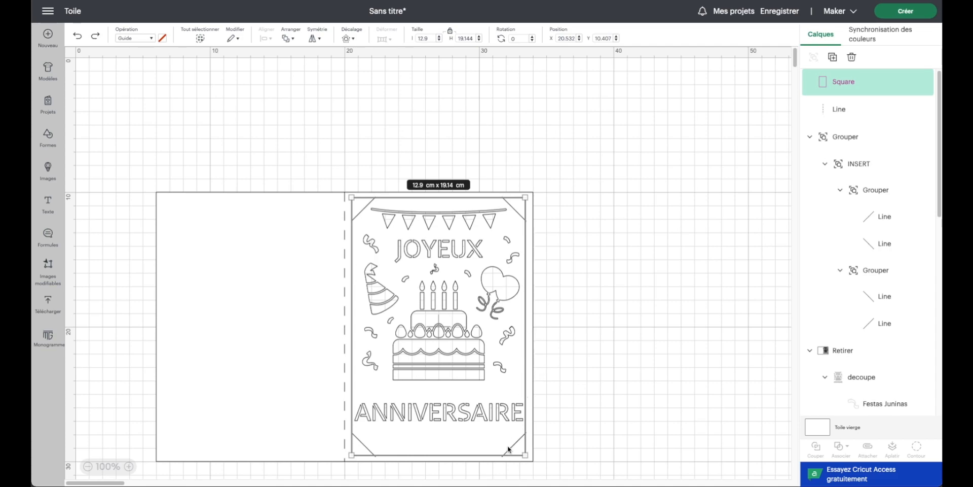
drag(487, 447, 489, 447)
click(556, 417)
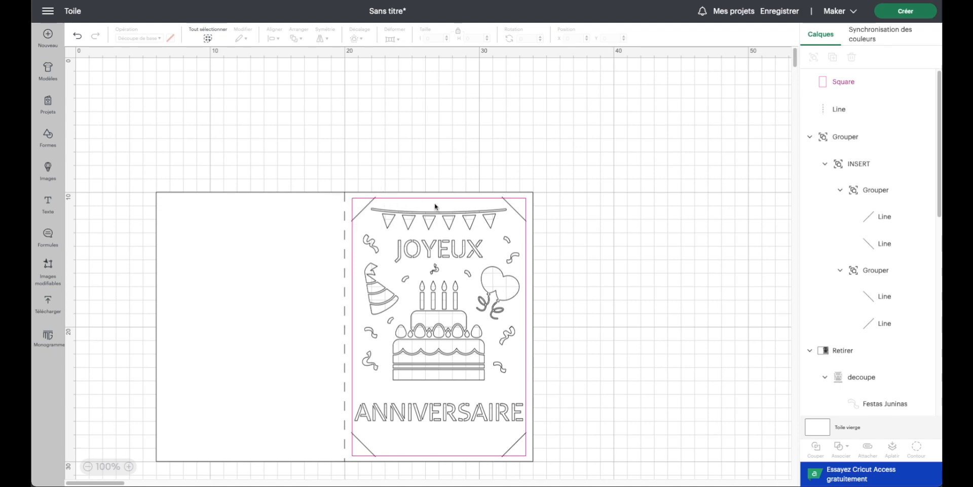
Step: Change the guide rectangle's operation to the basic cut (Basique) and colour it light yellow
click(844, 82)
click(135, 38)
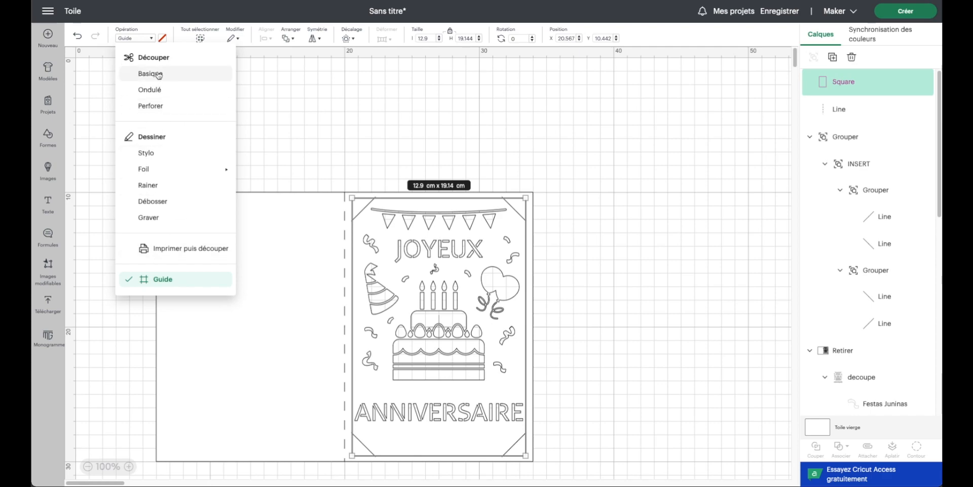
click(129, 73)
click(170, 37)
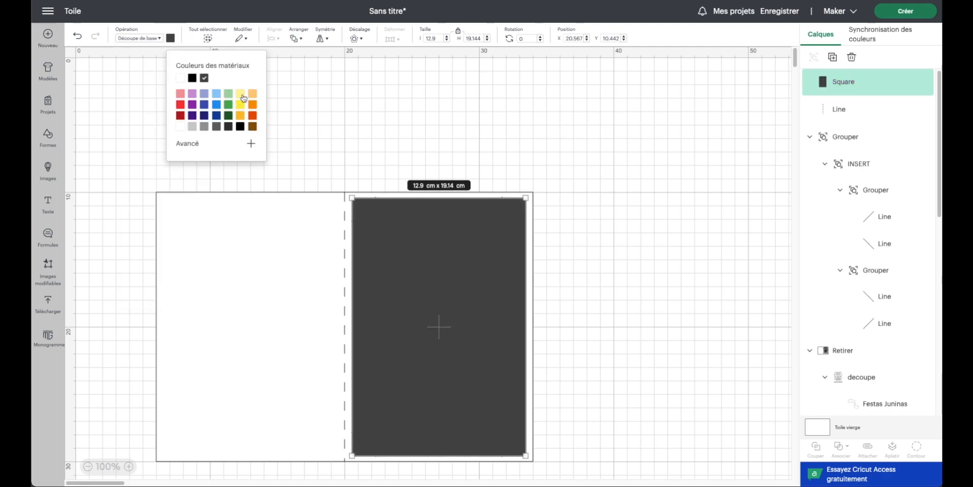
click(241, 94)
Step: Send the yellow rectangle all the way behind the card and deselect it
click(297, 39)
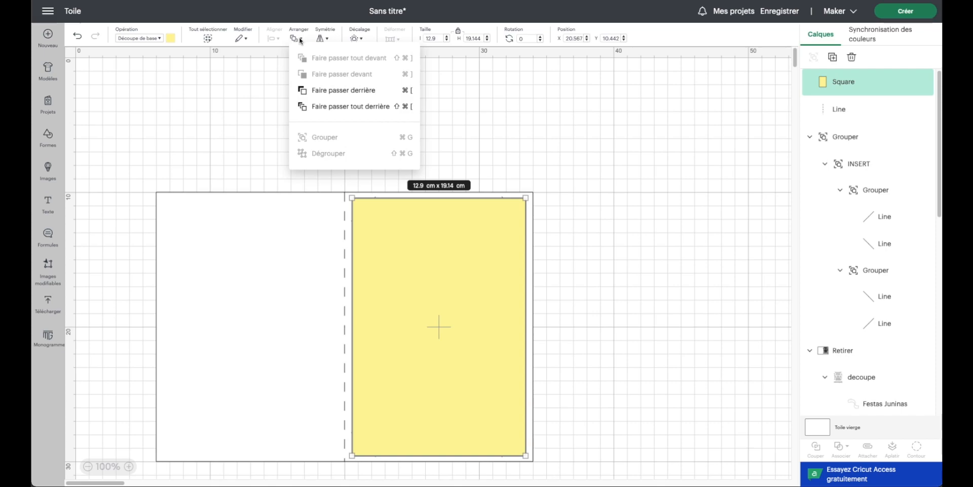
click(327, 106)
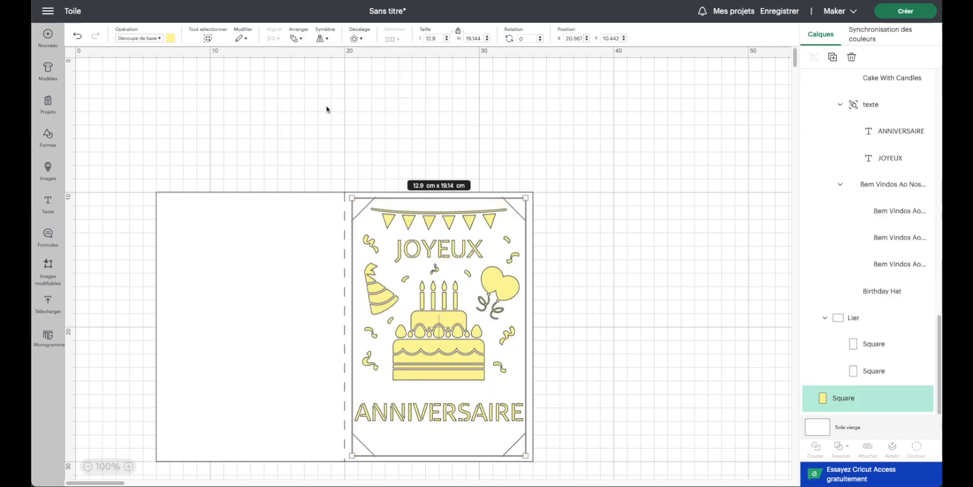
click(667, 205)
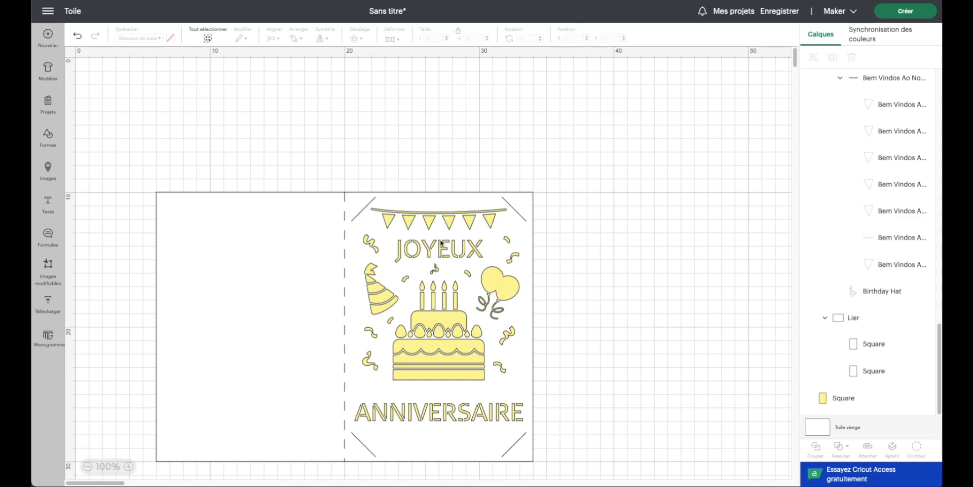
Step: Hide the yellow rectangle and attach all the remaining card elements together
click(923, 399)
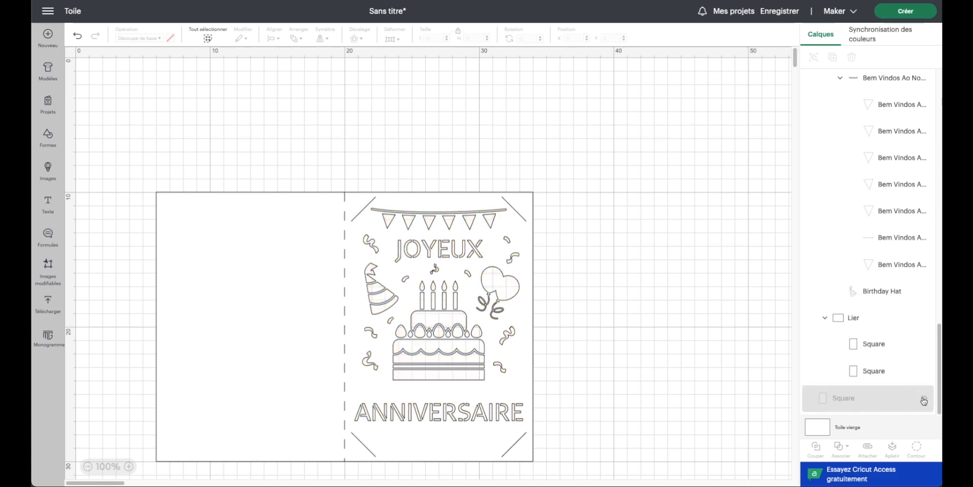
click(207, 35)
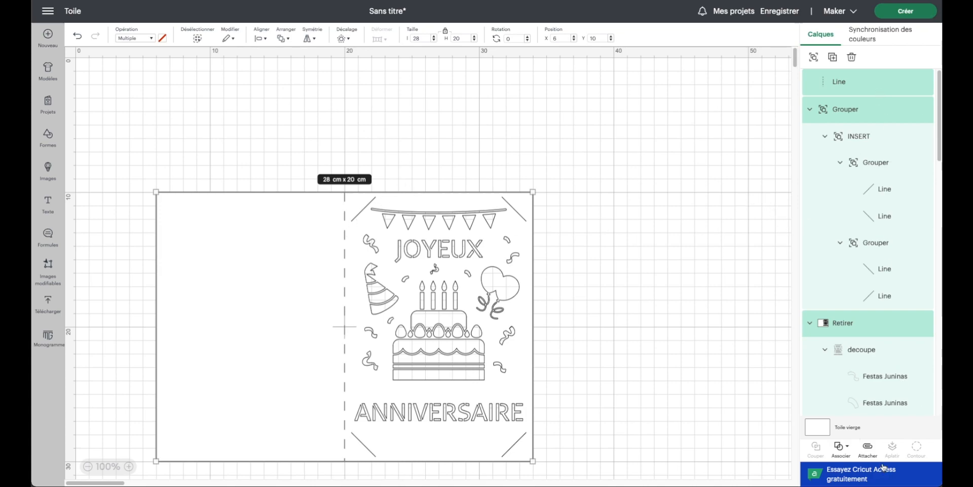
click(868, 448)
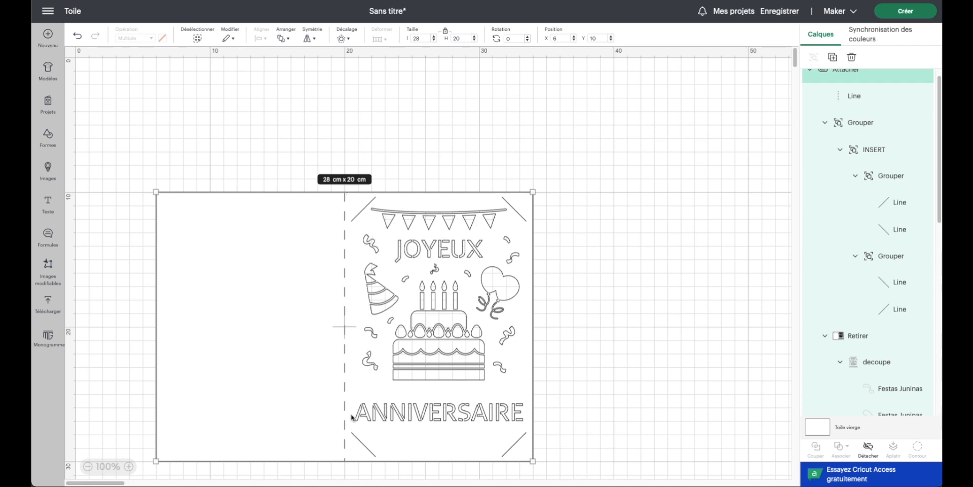
Step: Collapse the attached card in the layer list and make the yellow rectangle visible again
scroll(871, 405, down, 5)
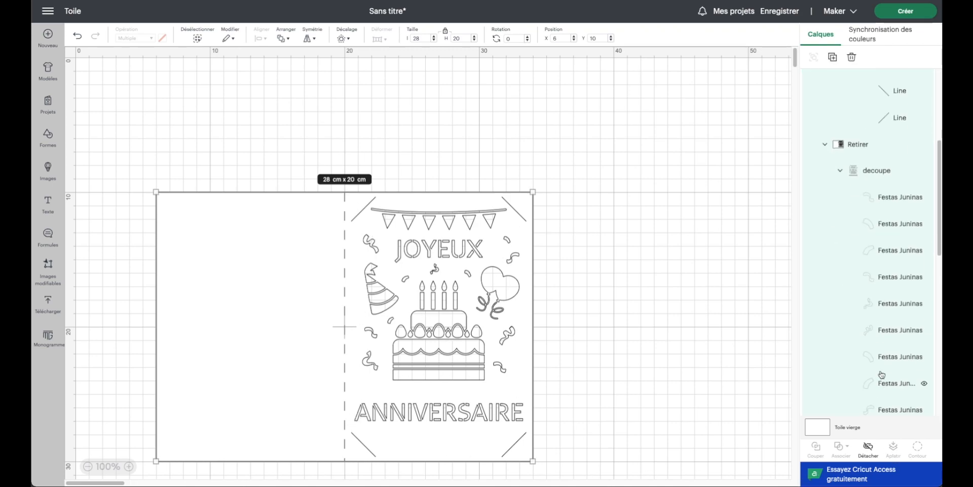
scroll(870, 304, up, 5)
click(811, 84)
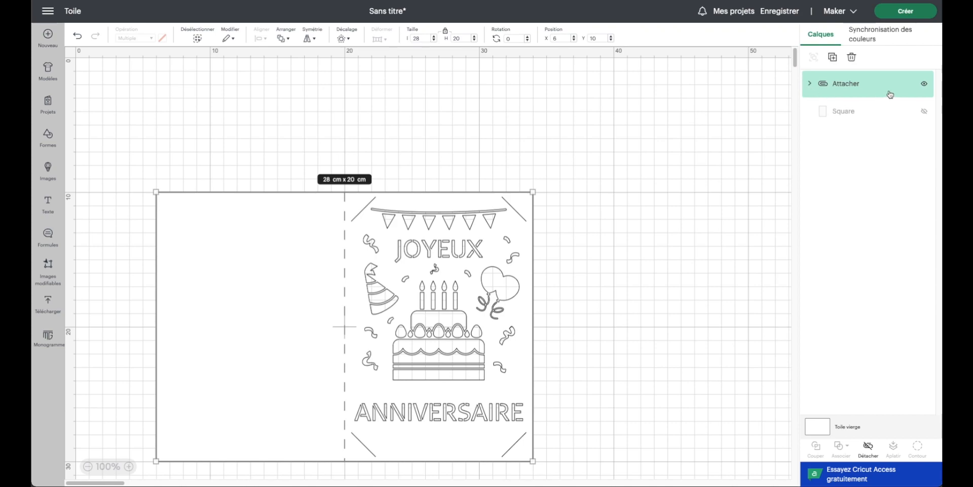
click(925, 113)
click(926, 112)
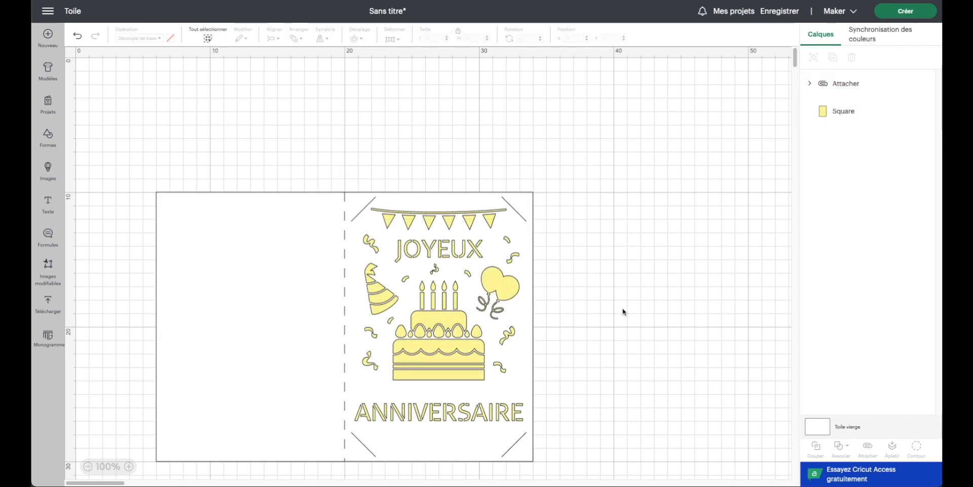
Step: Preview the cut layouts of the card mat and the yellow insert mat, and return to the canvas
click(916, 12)
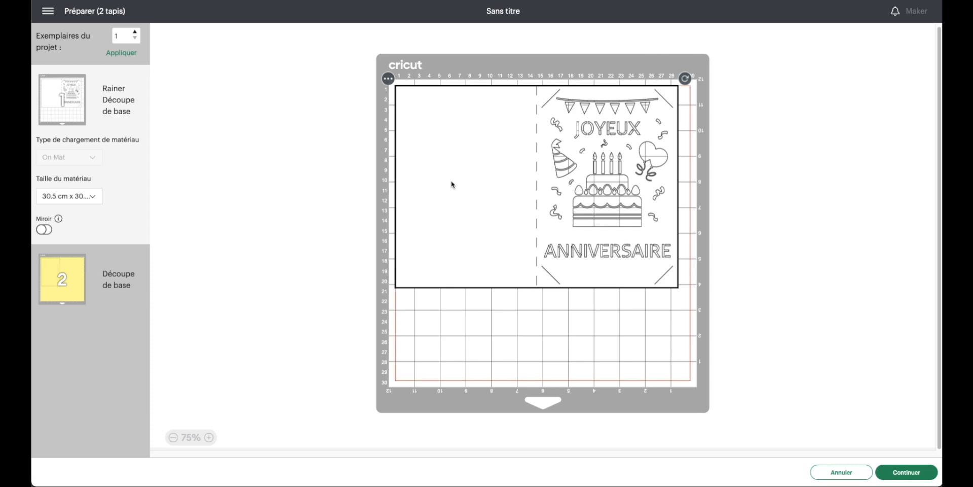
click(61, 276)
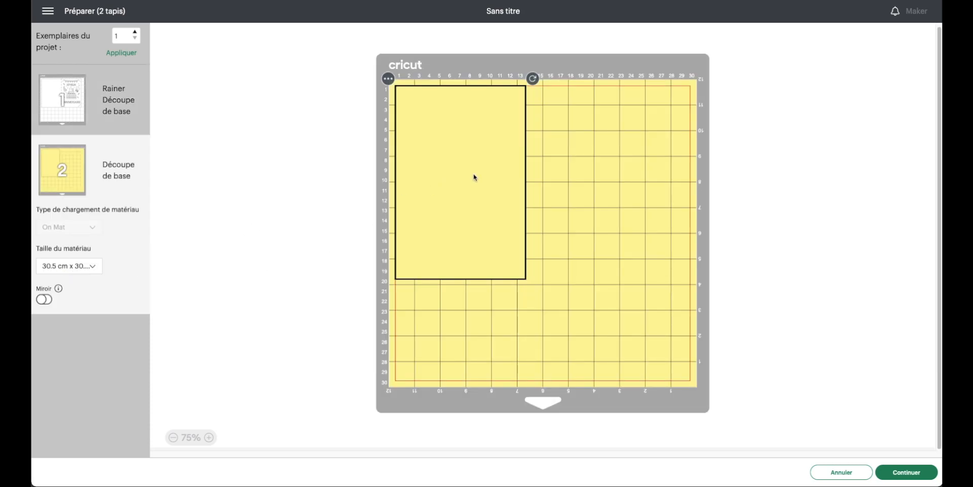
click(856, 471)
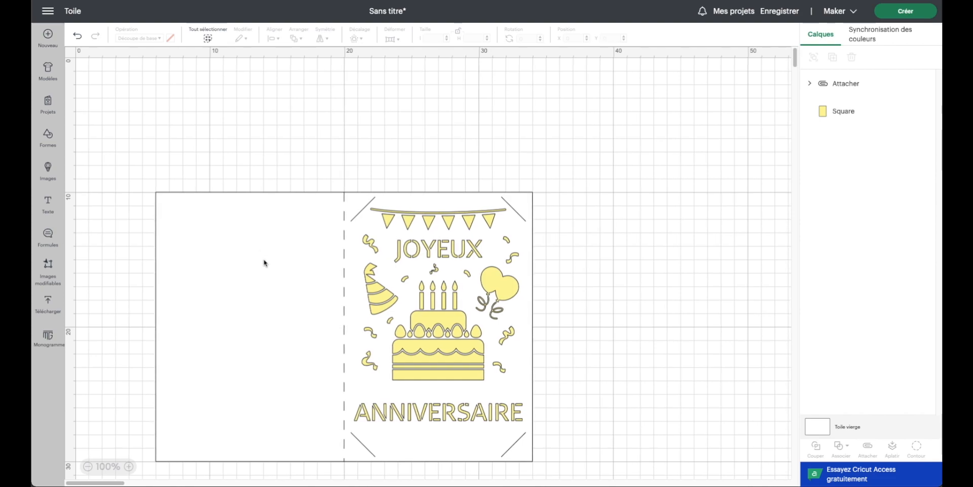
Step: Mirror the attached card about its vertical axis and place the yellow rectangle behind the mirrored cutouts
scroll(381, 269, right, 1)
drag(237, 327, 355, 270)
click(315, 38)
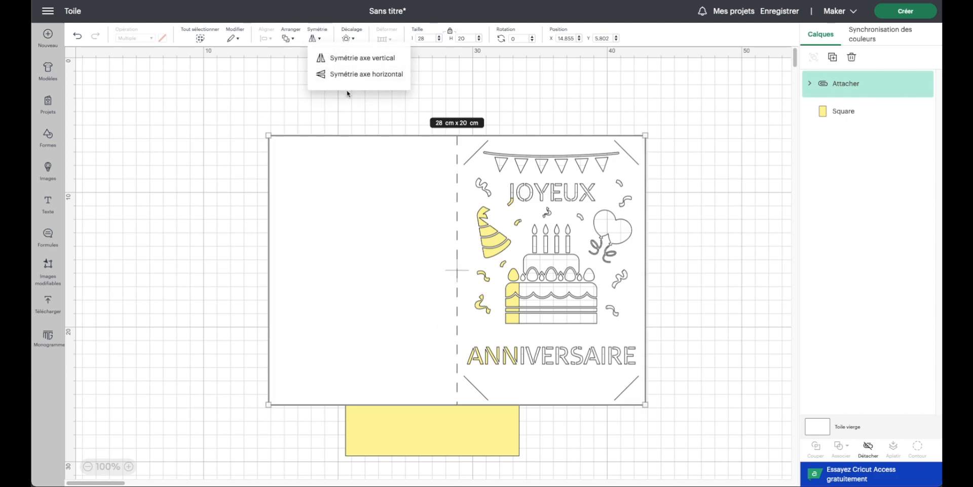
click(368, 58)
drag(355, 140, 247, 149)
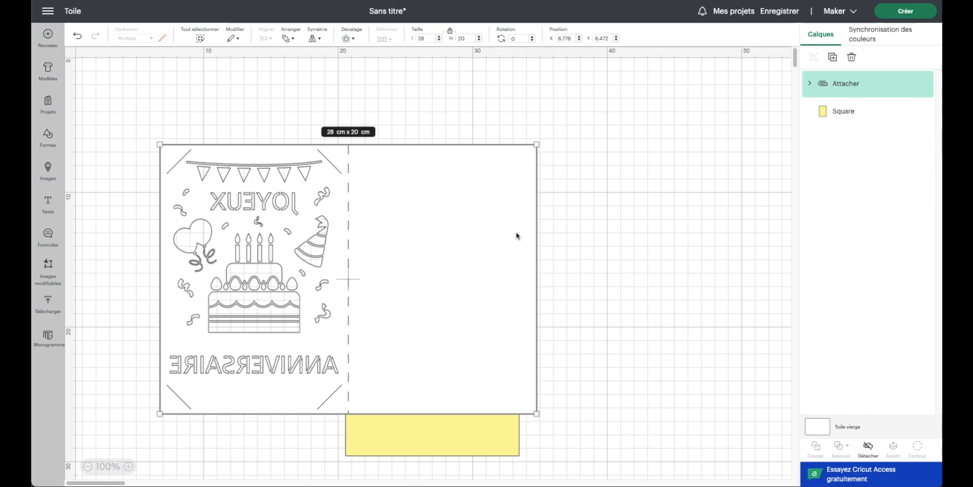
drag(393, 424, 226, 382)
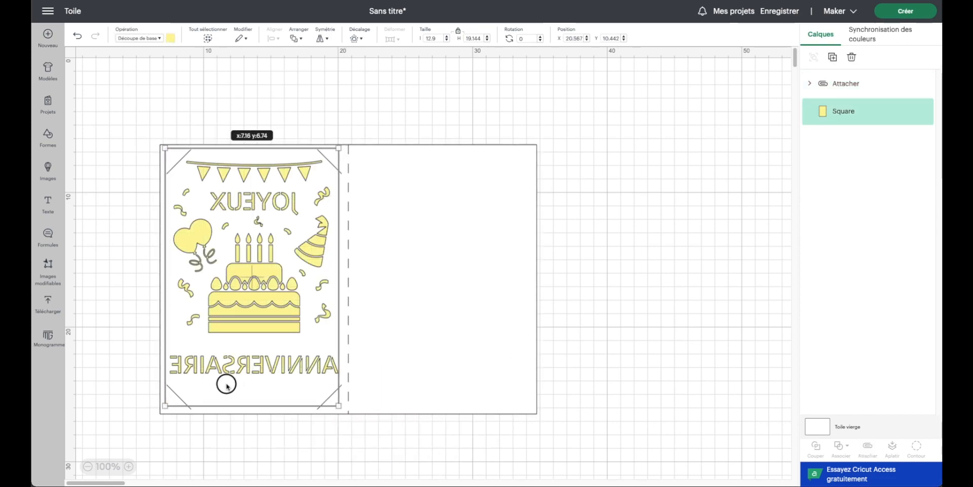
Step: Add a text object, filter the fonts to Écriture without the Pochoir category, and apply the Life's a Party font
click(48, 209)
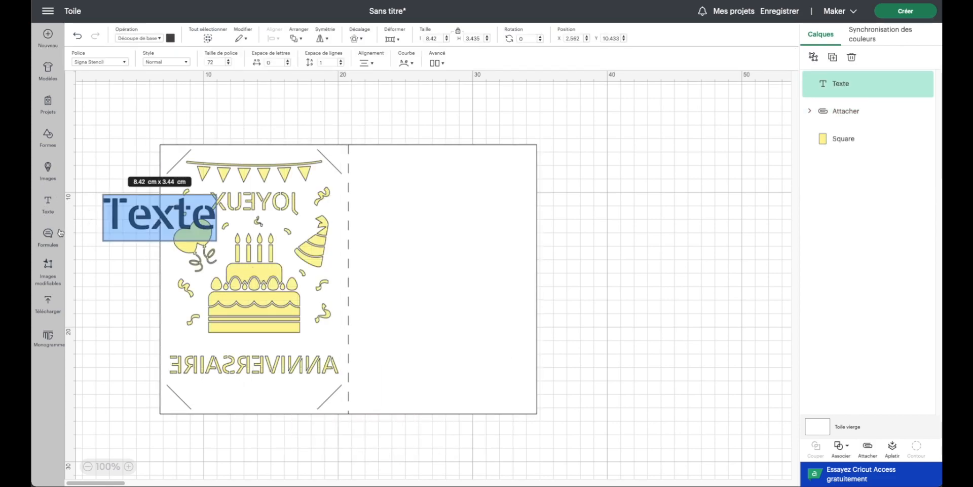
click(124, 62)
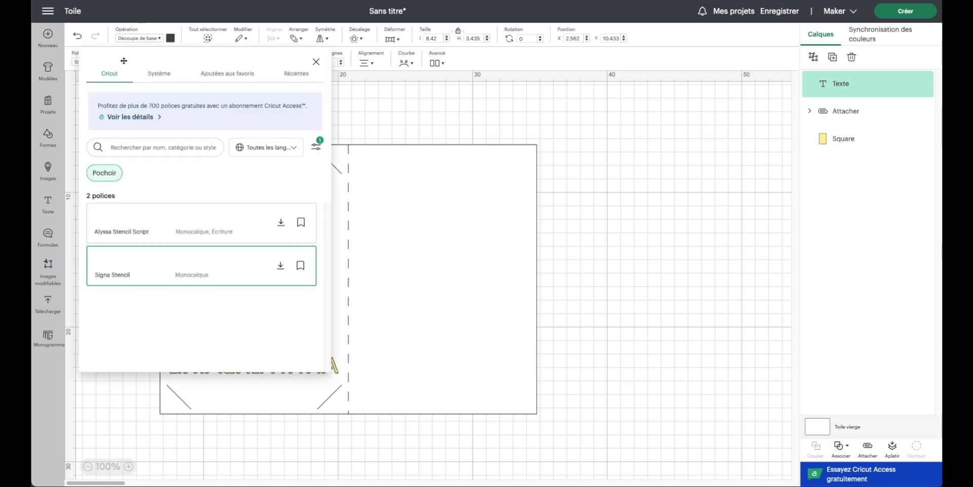
click(317, 147)
click(248, 243)
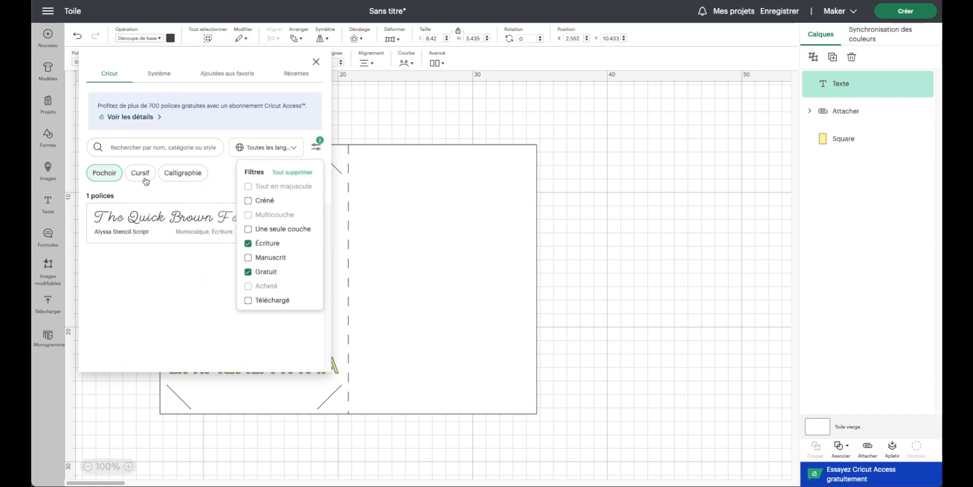
click(109, 178)
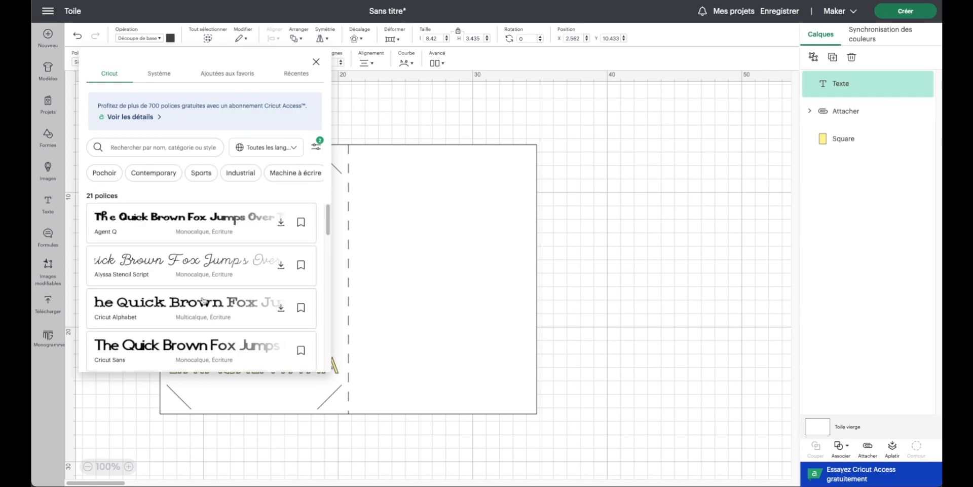
scroll(124, 304, down, 8)
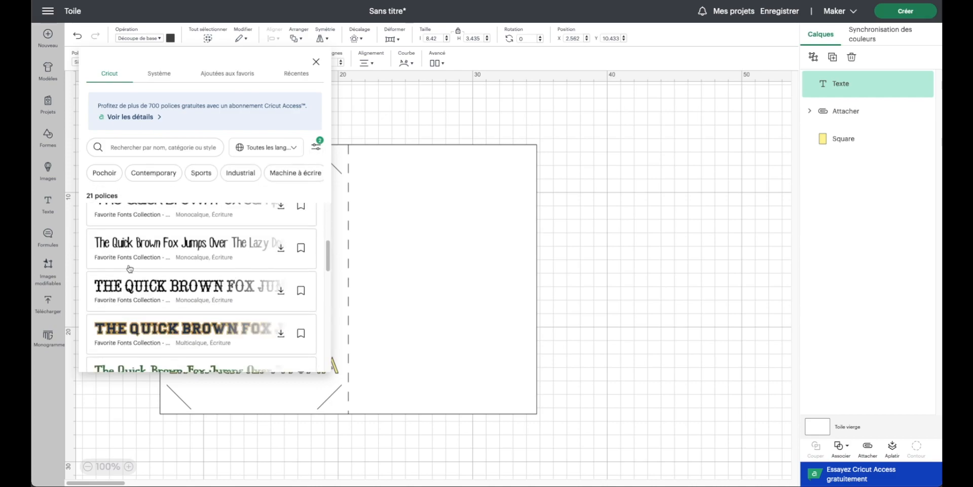
click(124, 274)
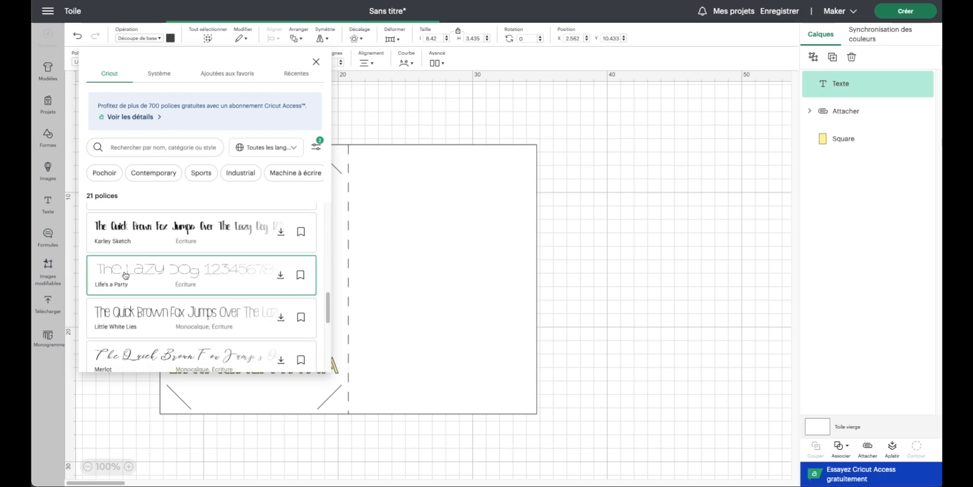
click(315, 62)
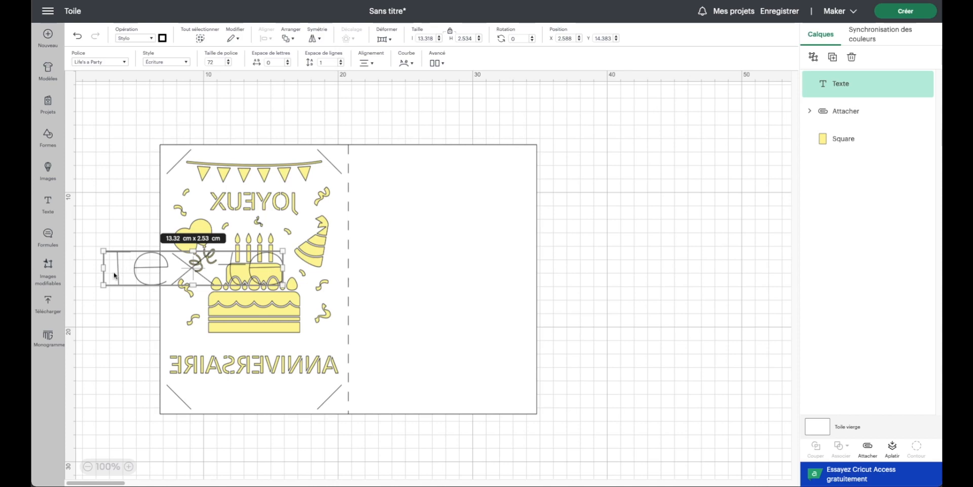
Step: Place the text on the card's blank half and replace its wording with "Joyeux anniversaire" and the recipient's first name on three lines
drag(118, 276, 368, 199)
drag(533, 208, 474, 198)
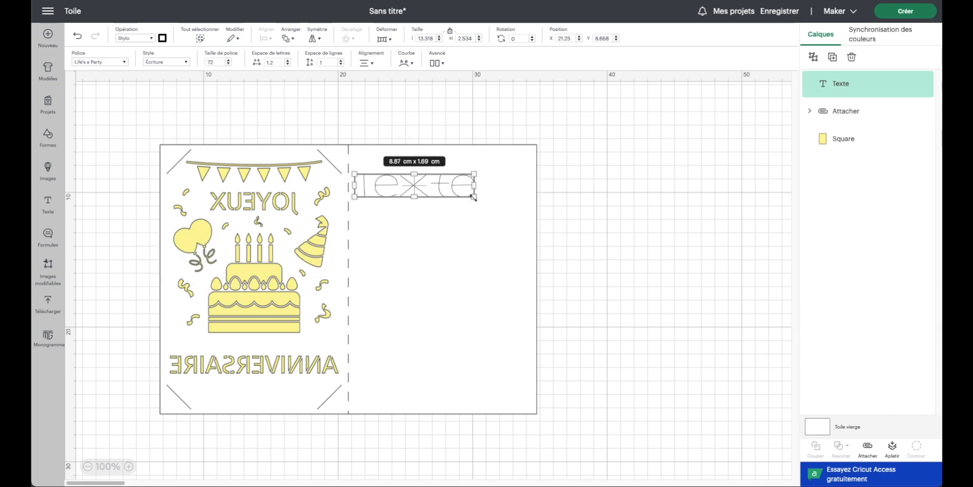
double_click(432, 189)
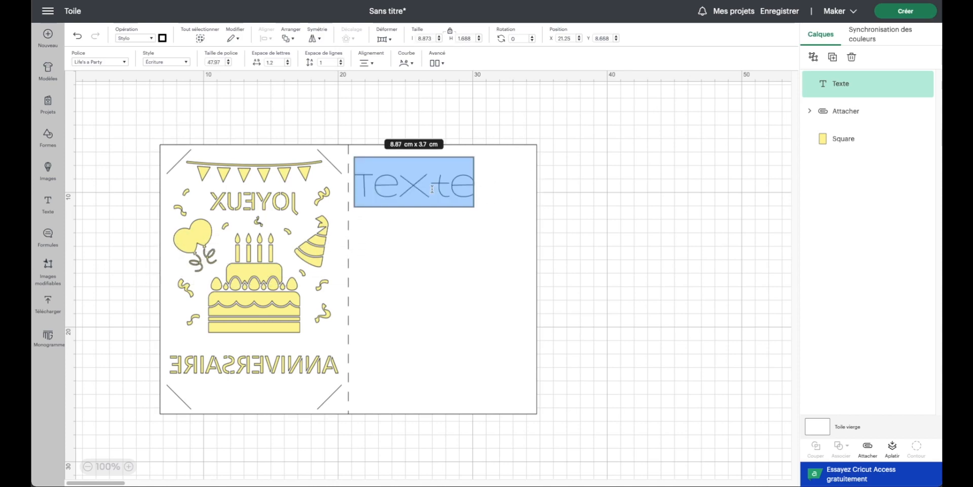
text(Joyeux)
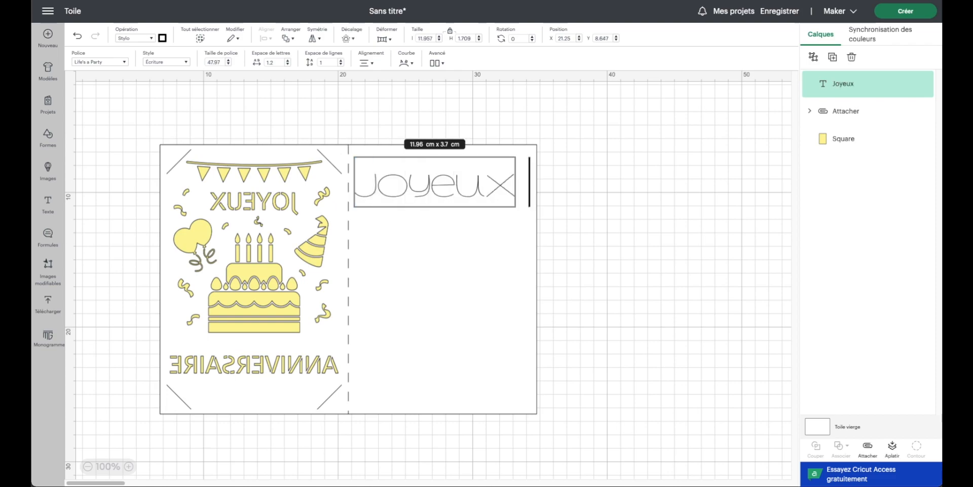
key(Return)
text(anniversaire)
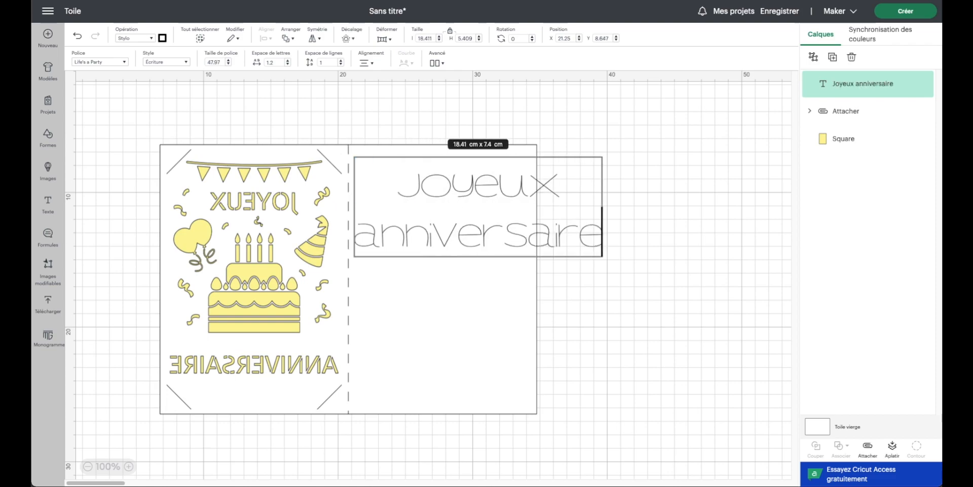
key(Return)
text(chrystel)
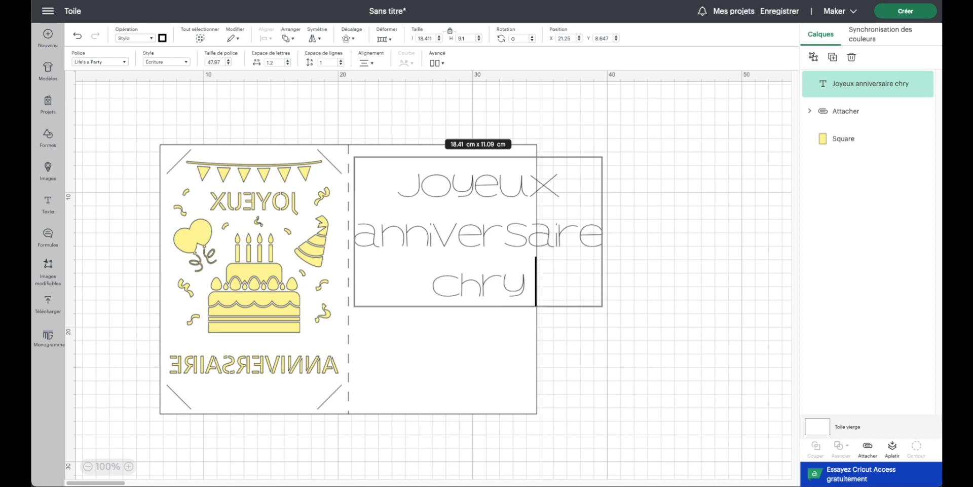
Step: Scale the three-line greeting to about 12.6 cm wide and position it in the upper part of the card's blank half
click(587, 286)
drag(465, 248, 479, 258)
drag(464, 221, 472, 223)
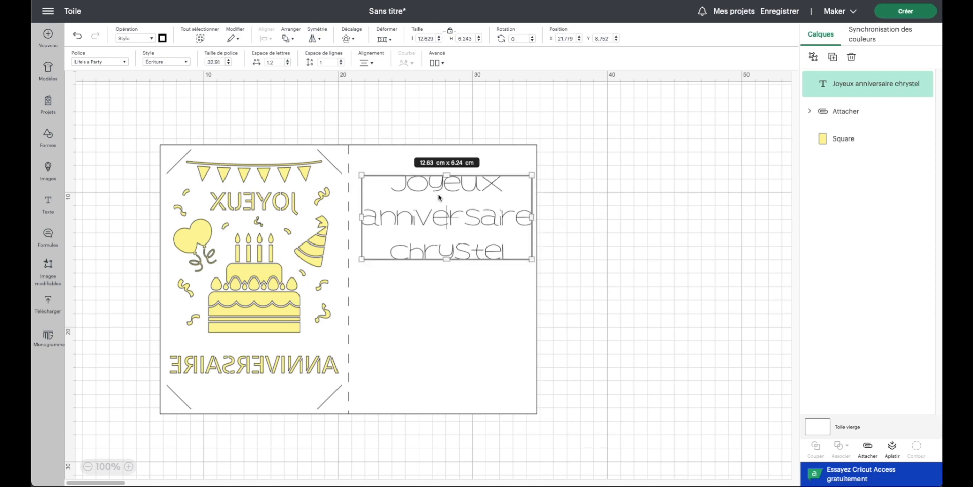
drag(464, 257, 460, 258)
Step: Attach the greeting text to the card without the yellow rectangle, and preview the cut mats before returning to the canvas
drag(284, 103, 451, 284)
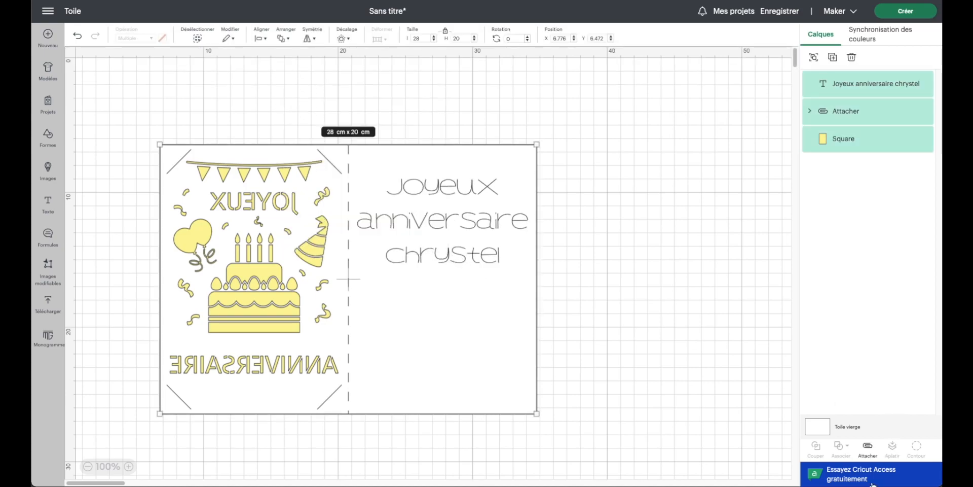
shift+click(889, 139)
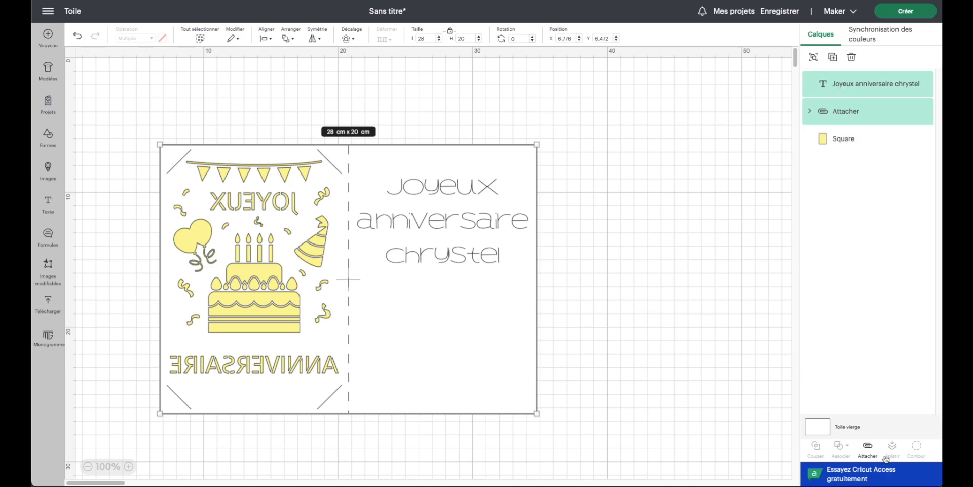
click(868, 450)
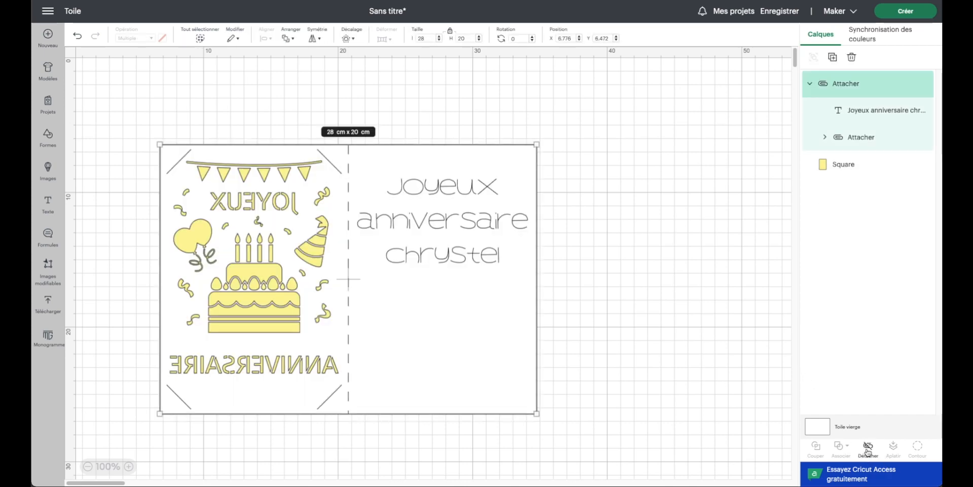
click(898, 14)
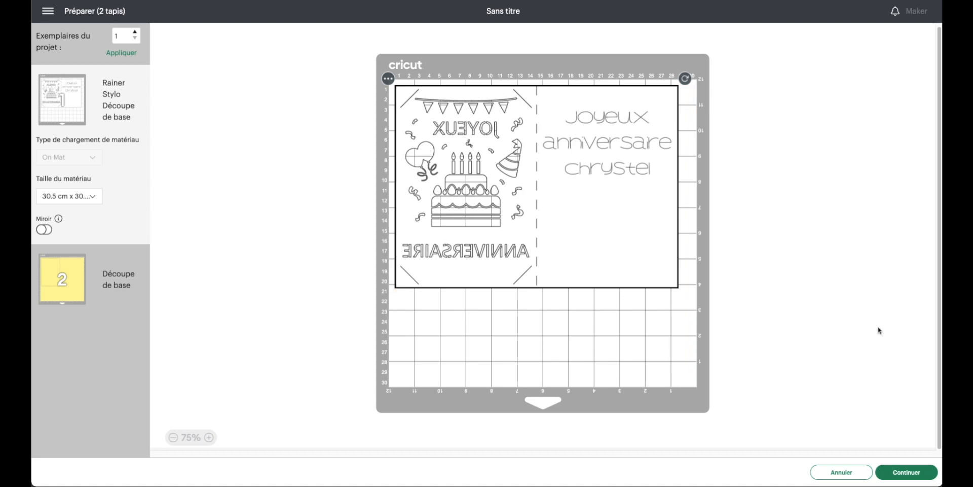
click(847, 472)
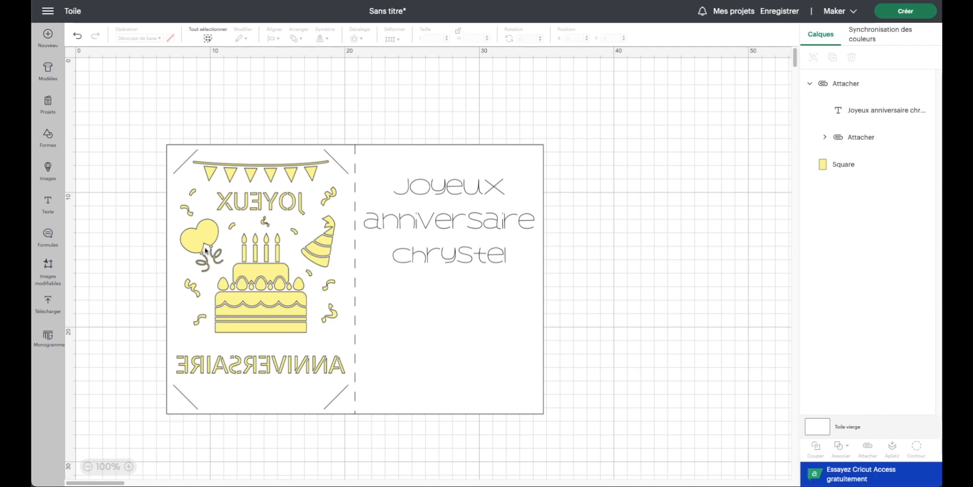
Step: Add a square and place it in the empty canvas area beside the card's blank half
click(47, 138)
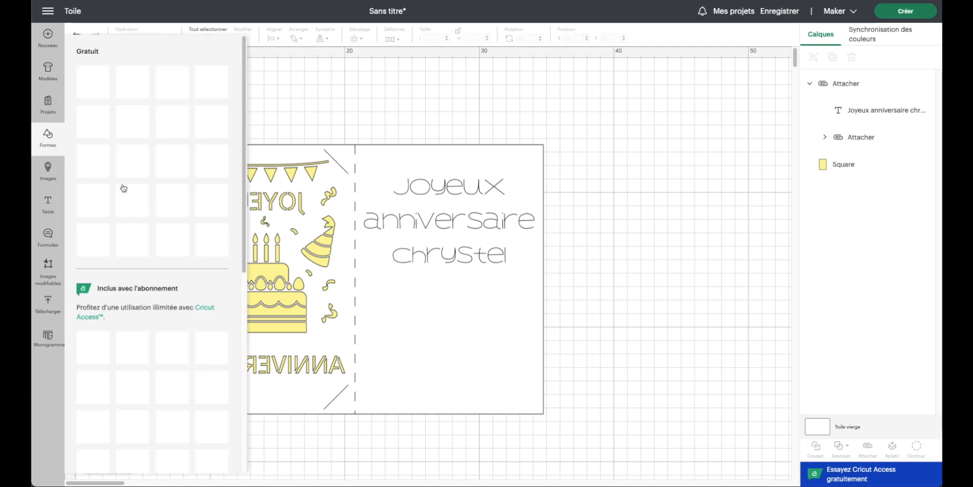
click(210, 200)
drag(452, 156, 660, 177)
Step: Detach the greeting text from the card and delete it
click(388, 173)
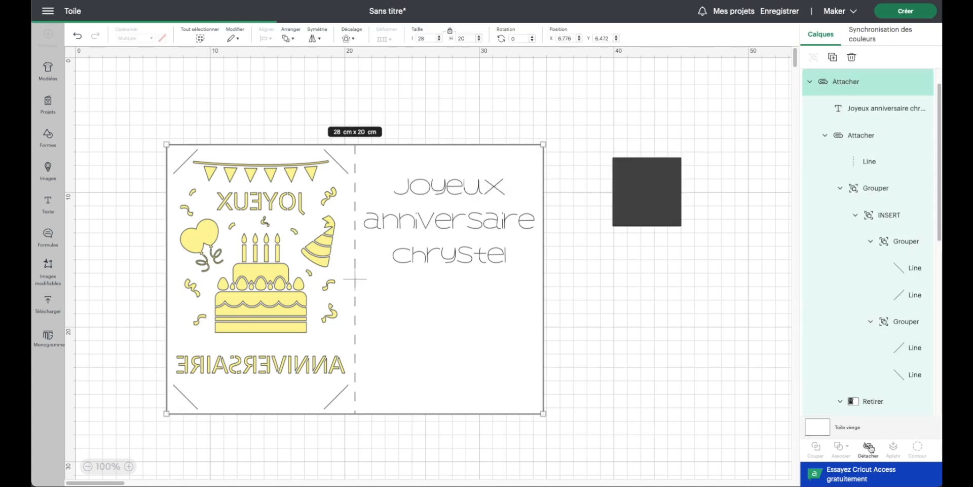
click(848, 116)
key(Delete)
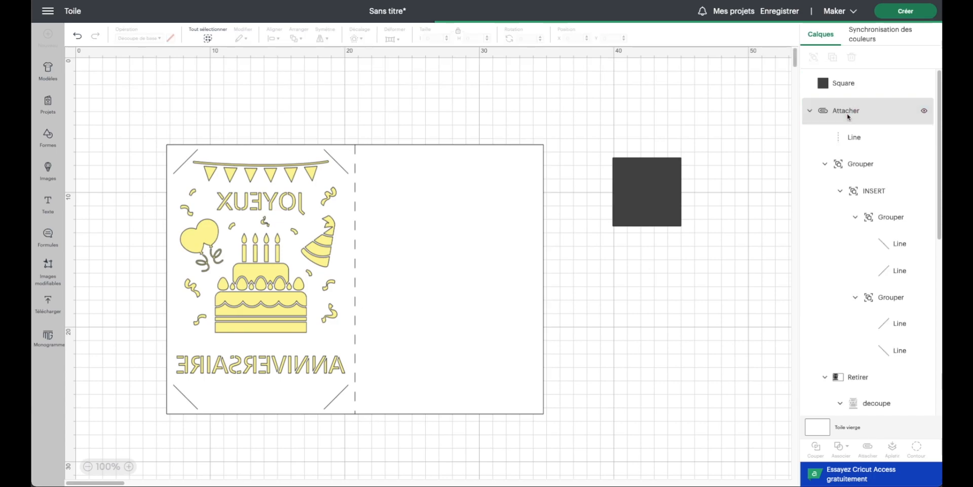
Step: Mirror the card about its vertical axis so the cutout wording reads correctly again
click(380, 195)
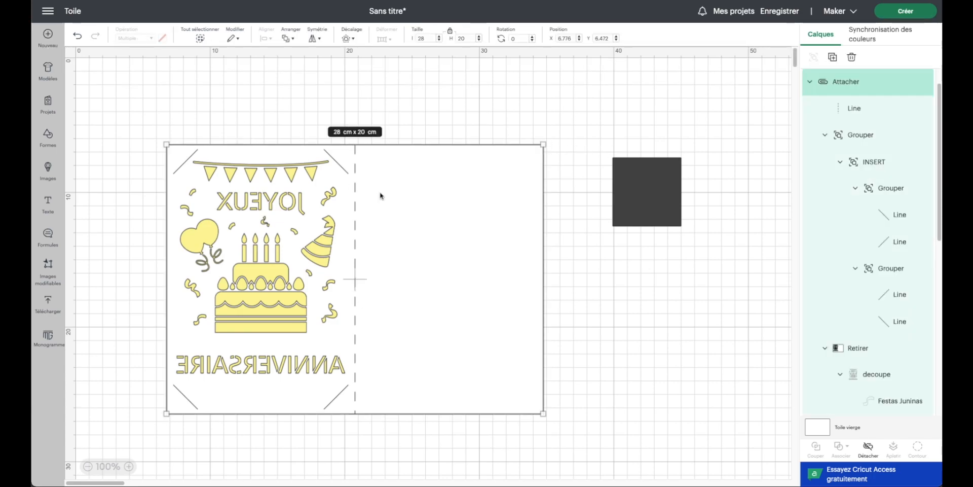
click(315, 38)
click(370, 59)
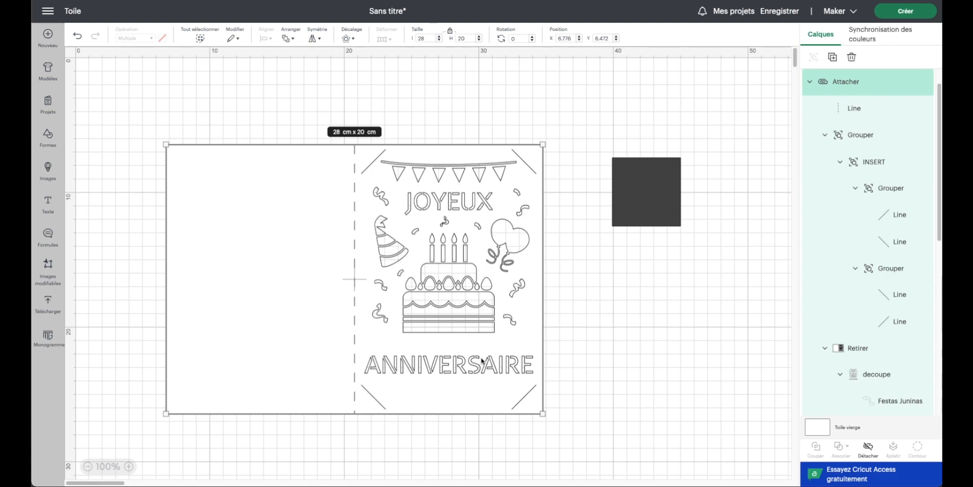
Step: Reposition the card near the canvas origin with the yellow rectangle behind its cutouts
drag(268, 252, 347, 253)
drag(217, 259, 351, 170)
shift+click(510, 254)
Step: Enlarge the dark square to about 17.7 cm per side and move it onto the card's blank half
drag(658, 208, 569, 234)
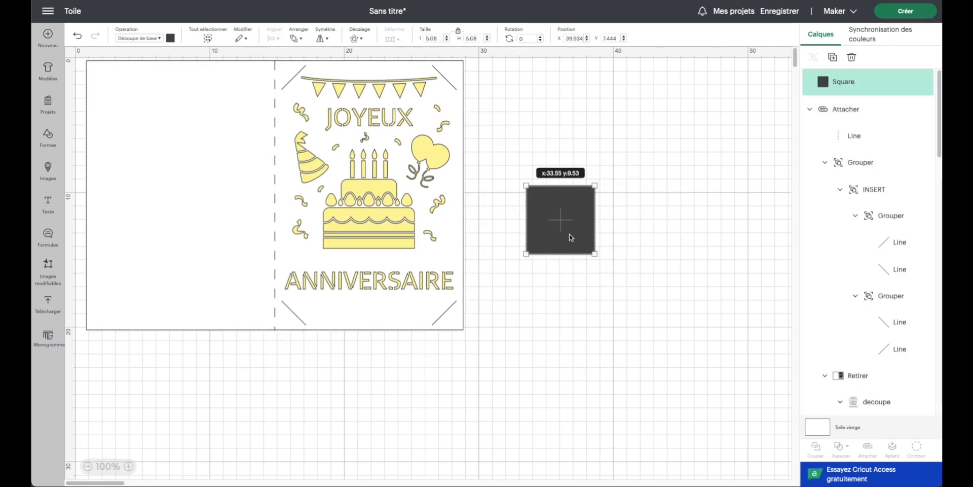
drag(607, 274, 718, 424)
drag(609, 243, 588, 210)
drag(545, 189, 284, 156)
Step: Unlock the square's proportions and set it to 13 cm wide by 19 cm high
click(457, 31)
click(433, 38)
text(13)
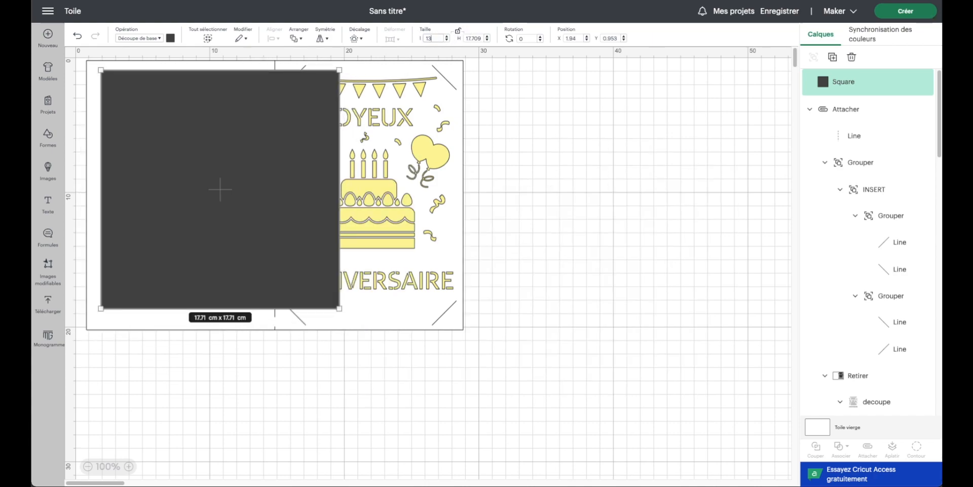
drag(481, 39, 469, 38)
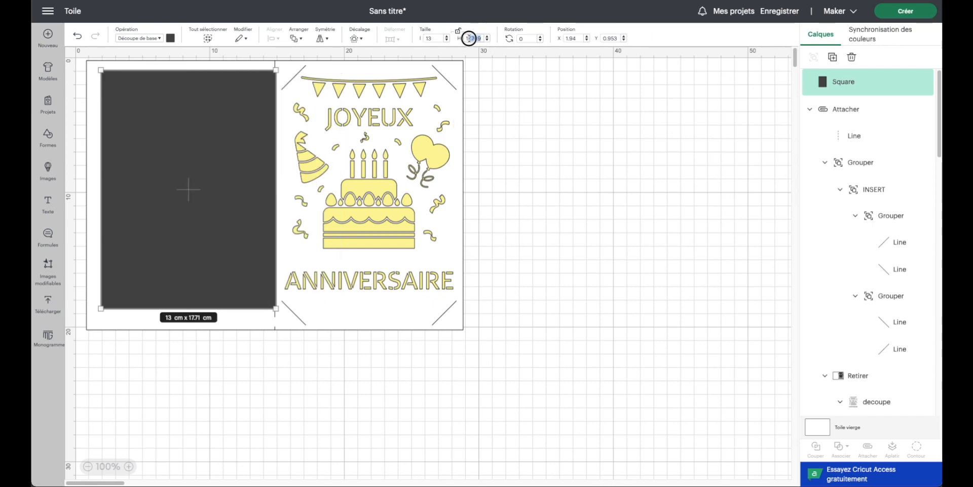
text(19)
key(Return)
scroll(490, 66, right, 1)
click(472, 38)
key(BackSpace)
key(Return)
scroll(306, 241, left, 1)
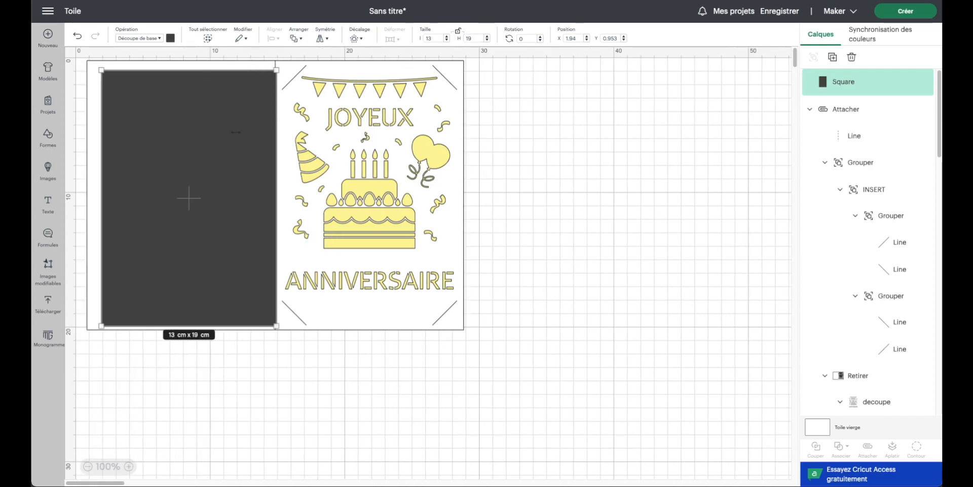
Step: Change the 13 × 19 cm rectangle's material colour to light grey and deselect it
click(170, 38)
click(192, 127)
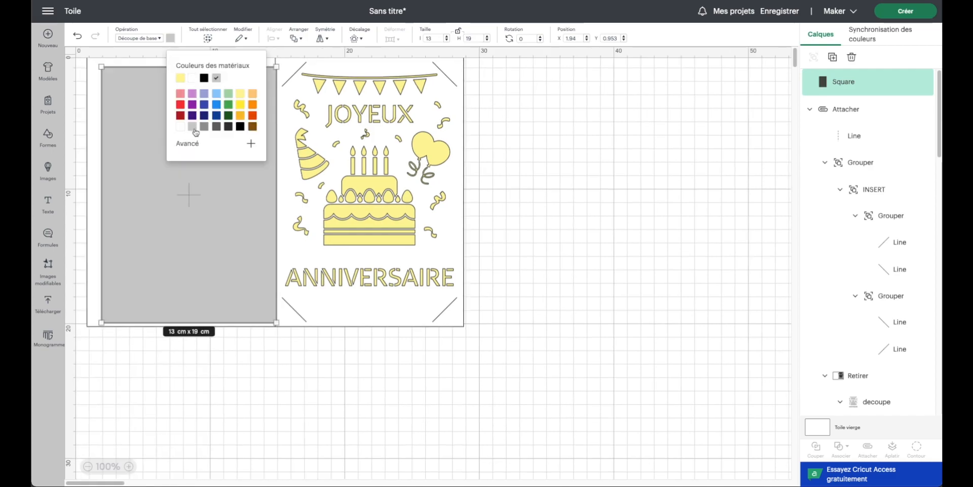
click(269, 369)
Step: Move the card and grey rectangle together toward the middle of the canvas, and centre the rectangle on the card's blank half
mouse_move(205, 244)
mouse_down()
mouse_move(187, 241)
mouse_move(197, 246)
mouse_up()
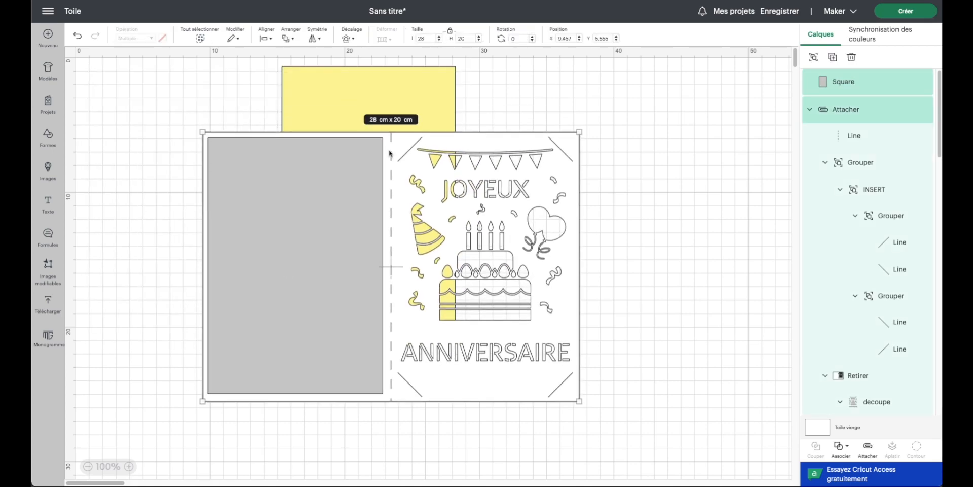
click(263, 247)
drag(263, 247, 266, 247)
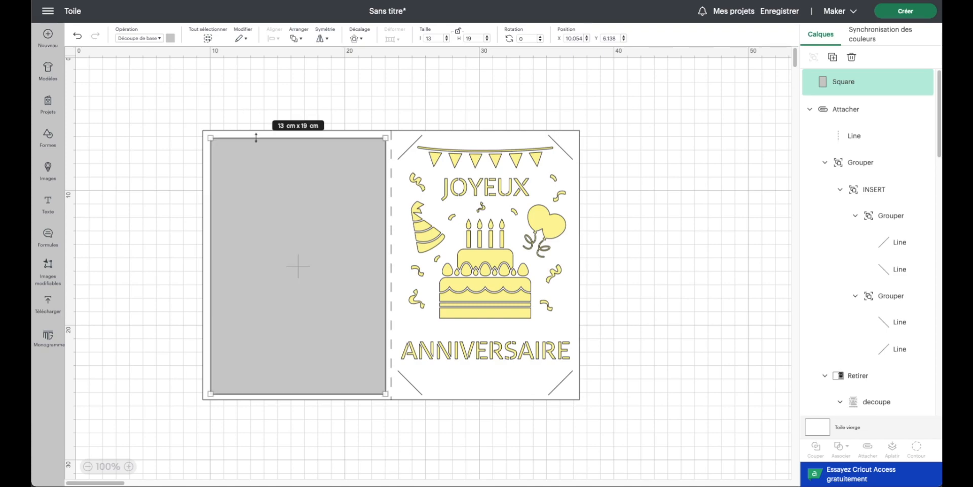
Step: Add a text object, shrink it to about 10.6 cm wide, and position it on the upper part of the grey rectangle
click(48, 205)
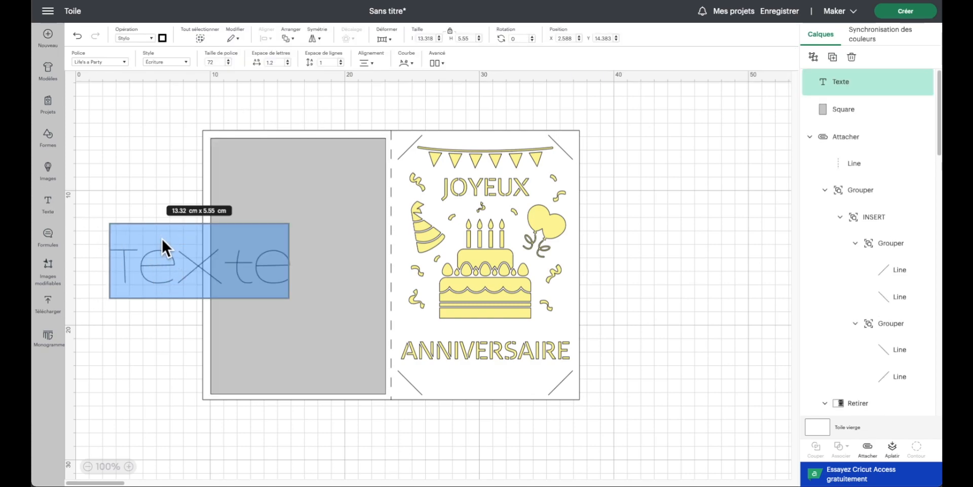
click(134, 312)
drag(135, 269, 245, 222)
drag(398, 221, 361, 221)
drag(260, 217, 267, 211)
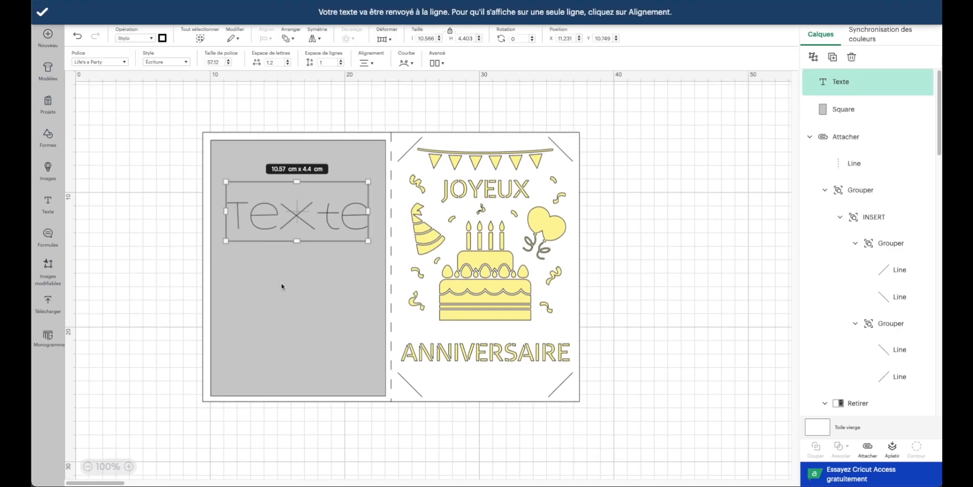
Step: Search the image library for "coupe de champagne" in place of the previous search term
click(48, 170)
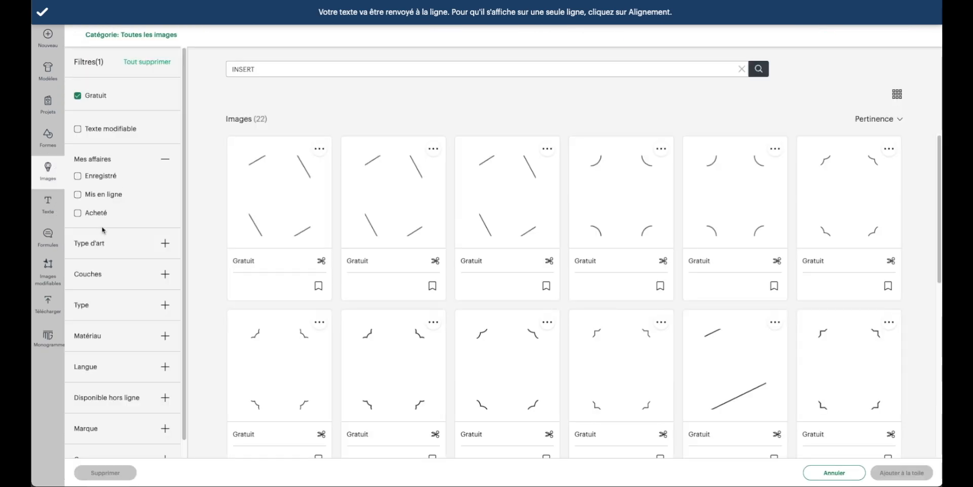
drag(265, 69, 196, 68)
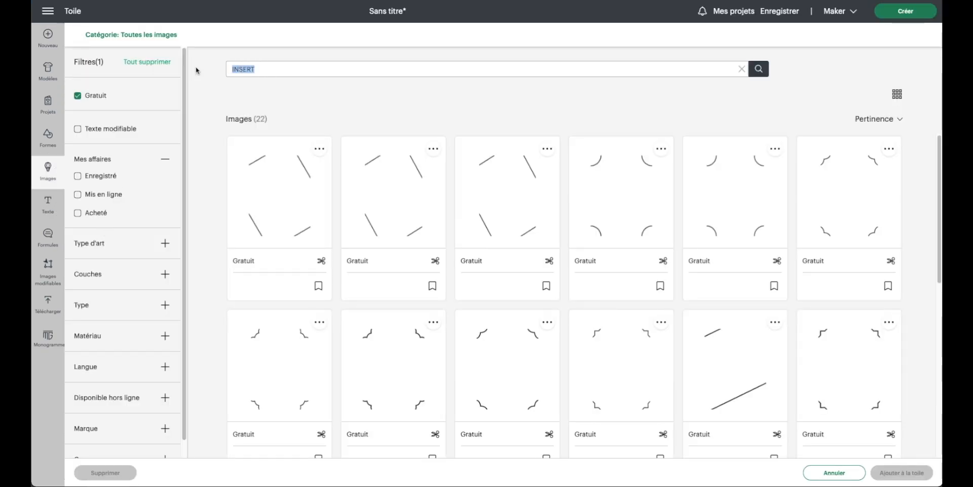
text(coupe de chmapagne)
key(Return)
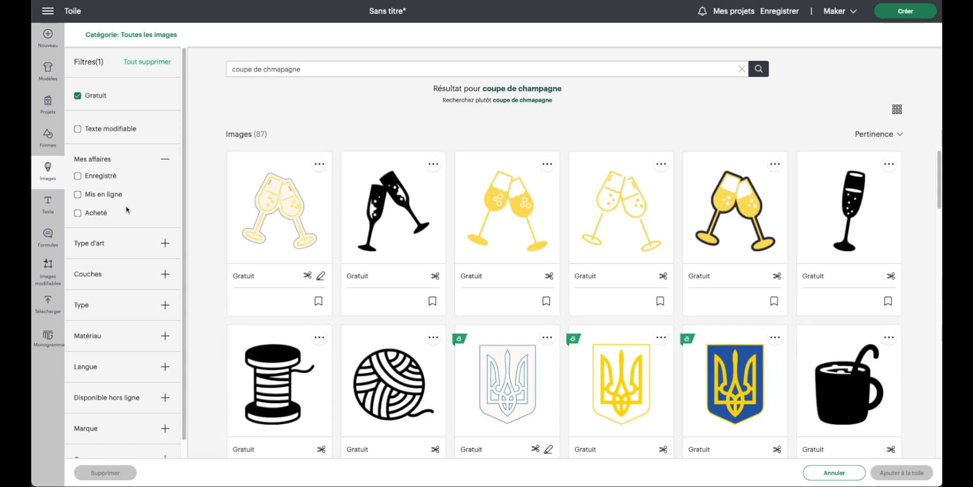
Step: Filter the results to "Découper et dessiner" art and add the free clinking champagne glasses image to the canvas
click(166, 246)
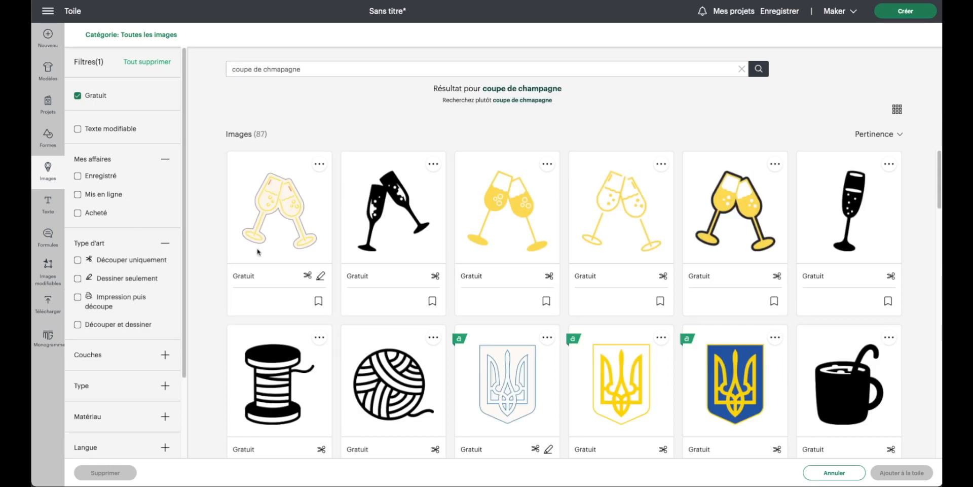
click(78, 278)
click(78, 278)
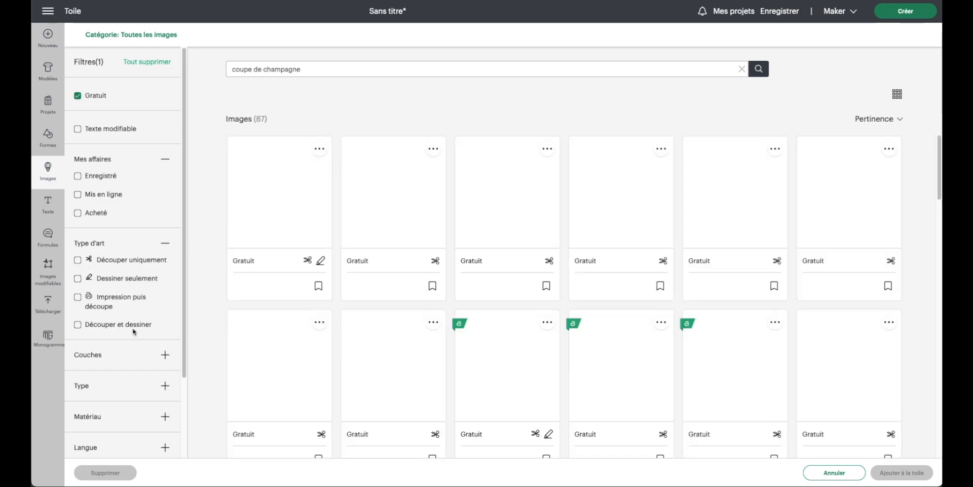
click(77, 325)
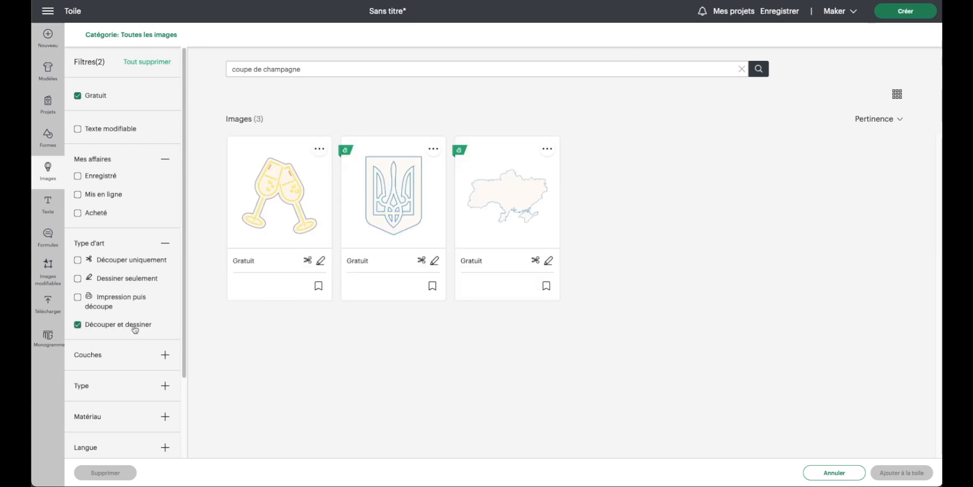
click(265, 181)
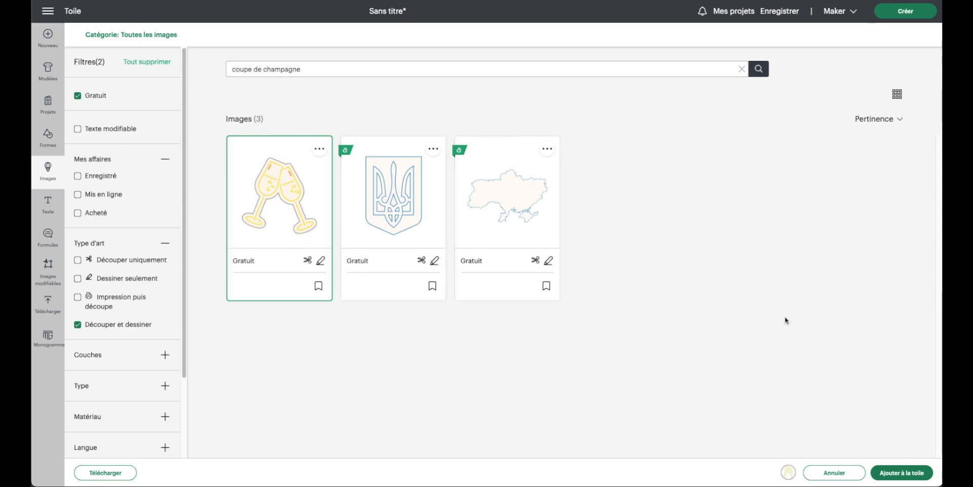
click(900, 473)
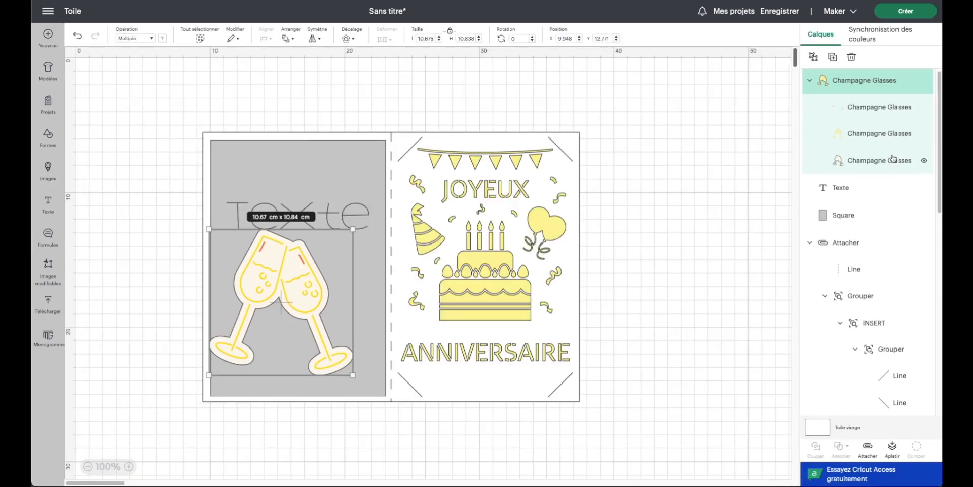
Step: Change the champagne glasses' outer outline layer from a basic cut to the Stylo drawing operation
click(893, 158)
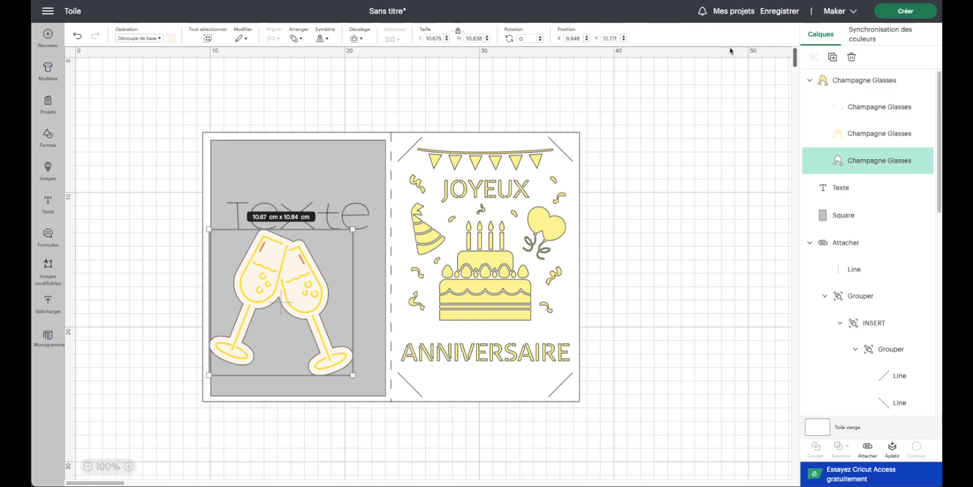
click(159, 38)
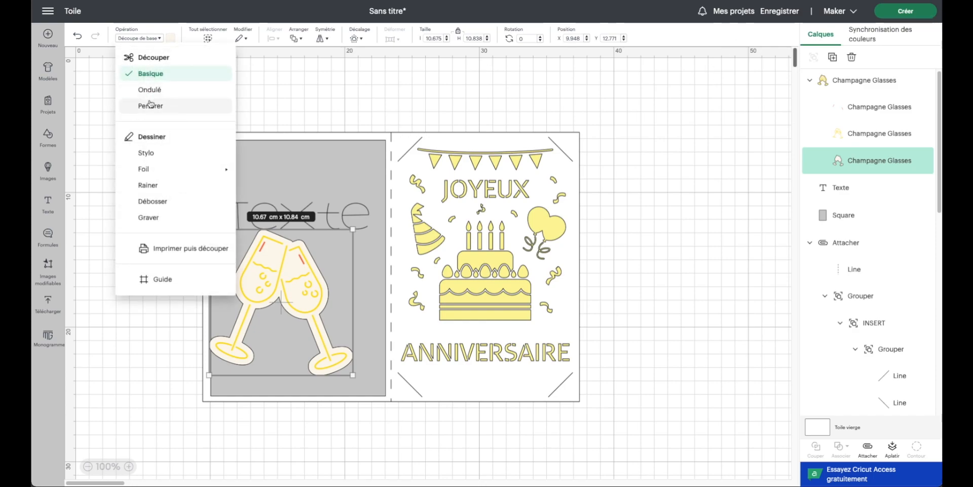
click(154, 154)
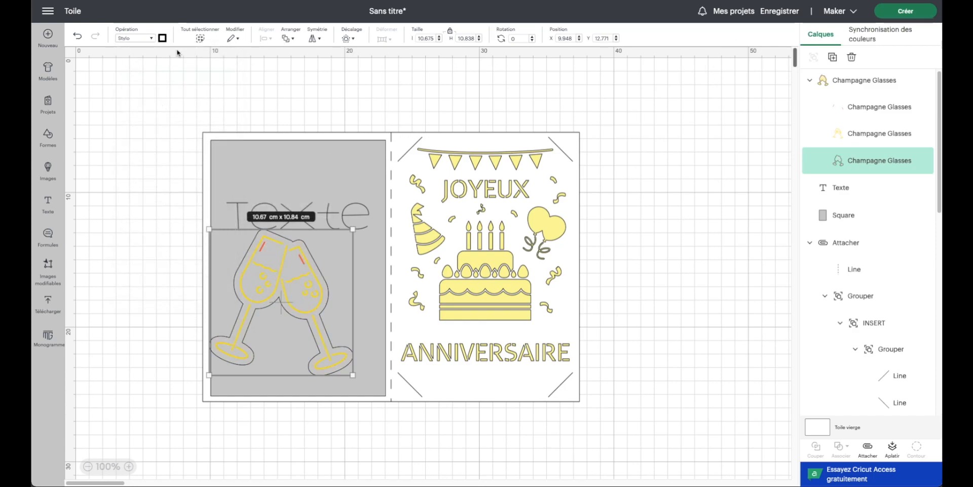
click(162, 38)
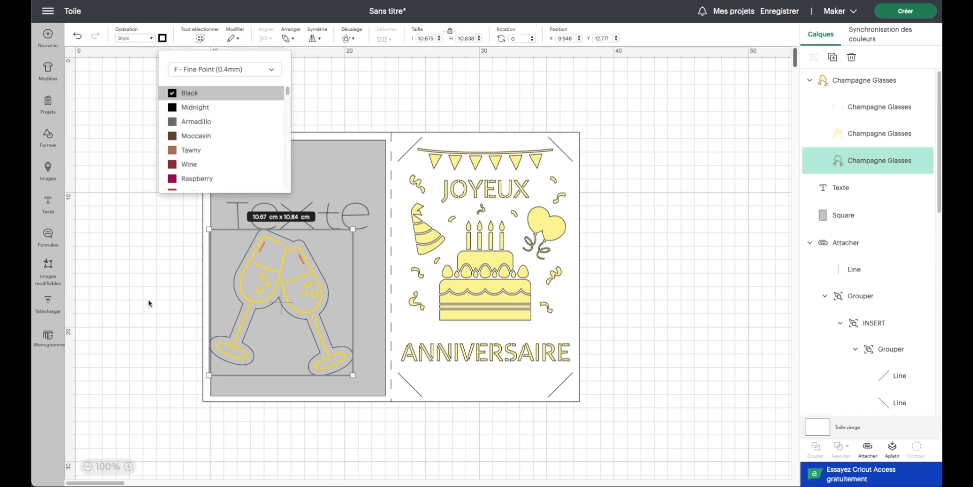
click(171, 328)
Step: Shrink the champagne glasses to about 2.2 cm wide and place them in the grey rectangle's lower right corner
click(349, 369)
mouse_move(353, 375)
mouse_down()
mouse_move(225, 245)
mouse_move(359, 365)
mouse_up()
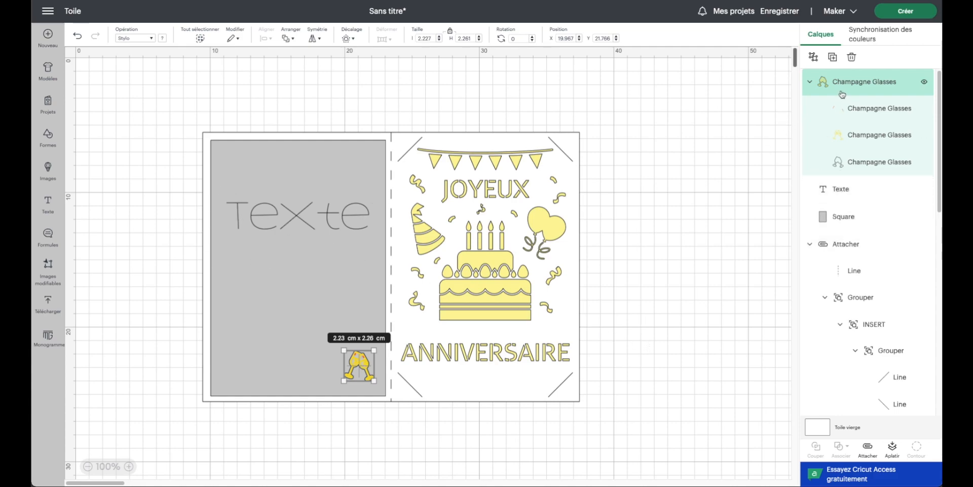
Step: Attach the champagne glasses, the text and the grey rectangle together, and send the project to mat preparation
shift+click(859, 189)
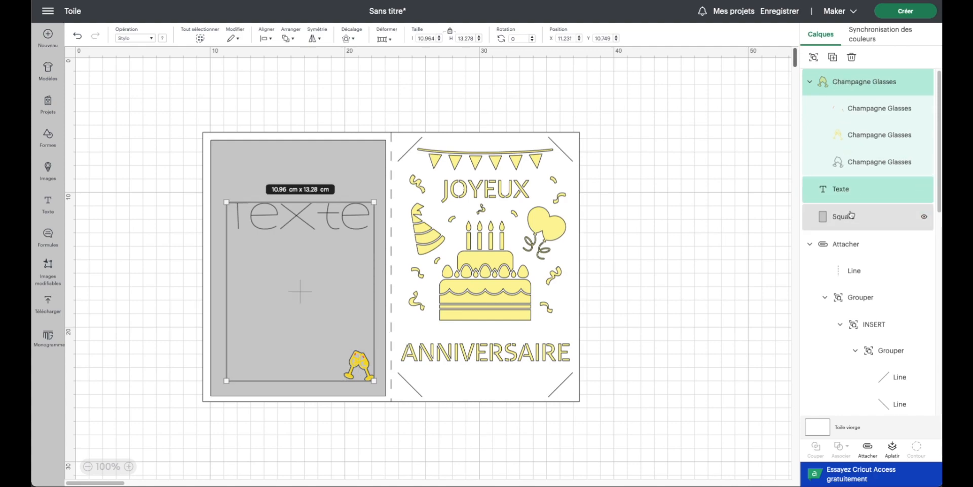
shift+click(852, 215)
click(868, 447)
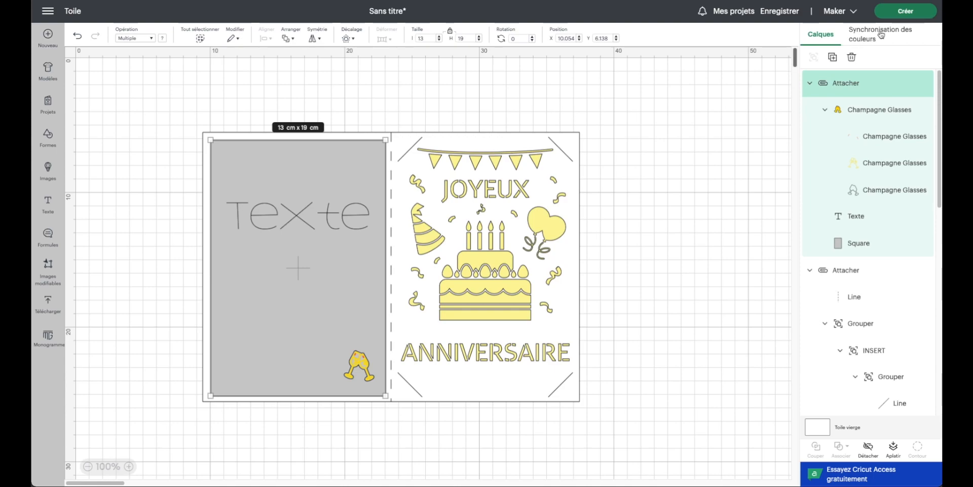
click(906, 11)
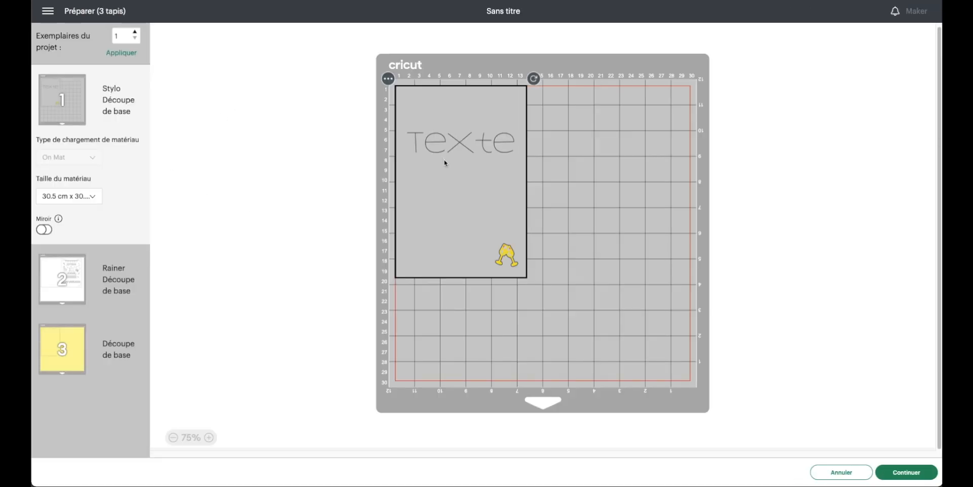